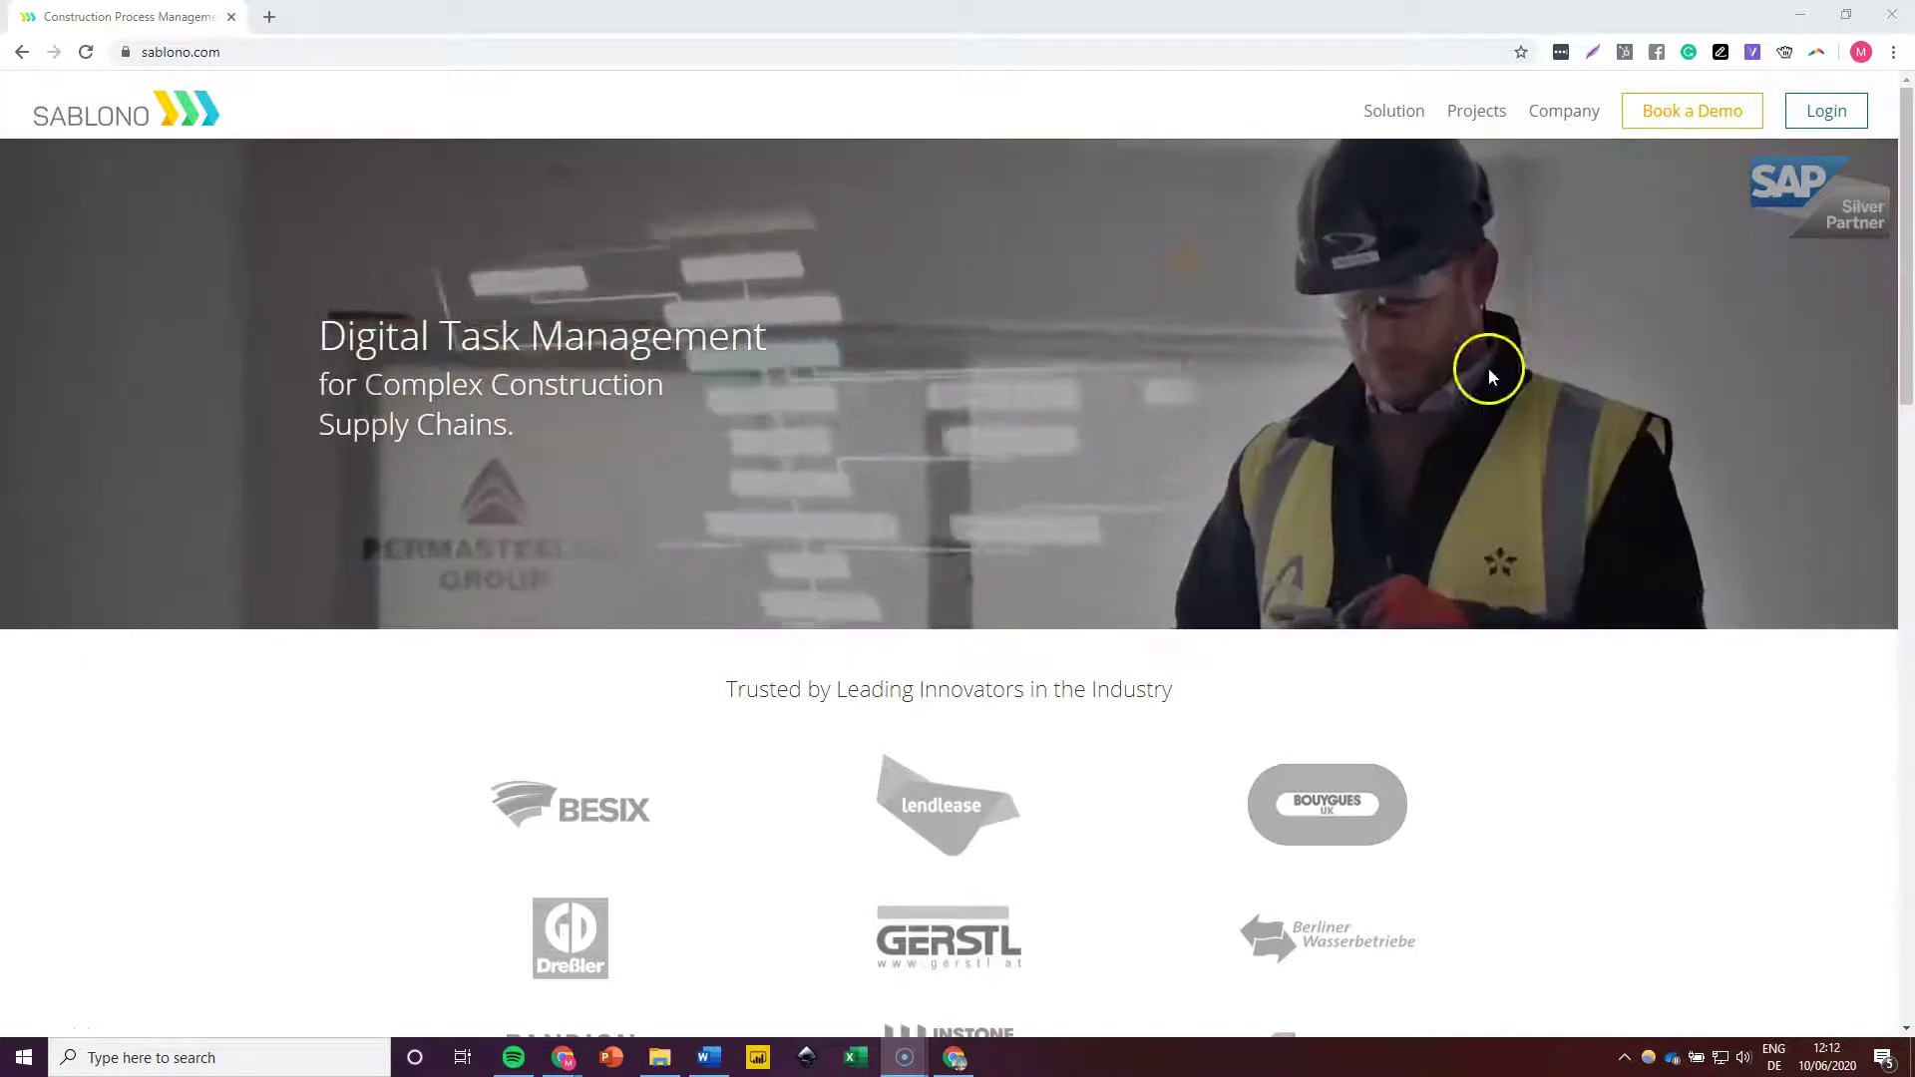
Step: Open the login page, correct the account e-mail to the second demo account's address and log in
{"action": "left_click", "coordinate": [1827, 117]}
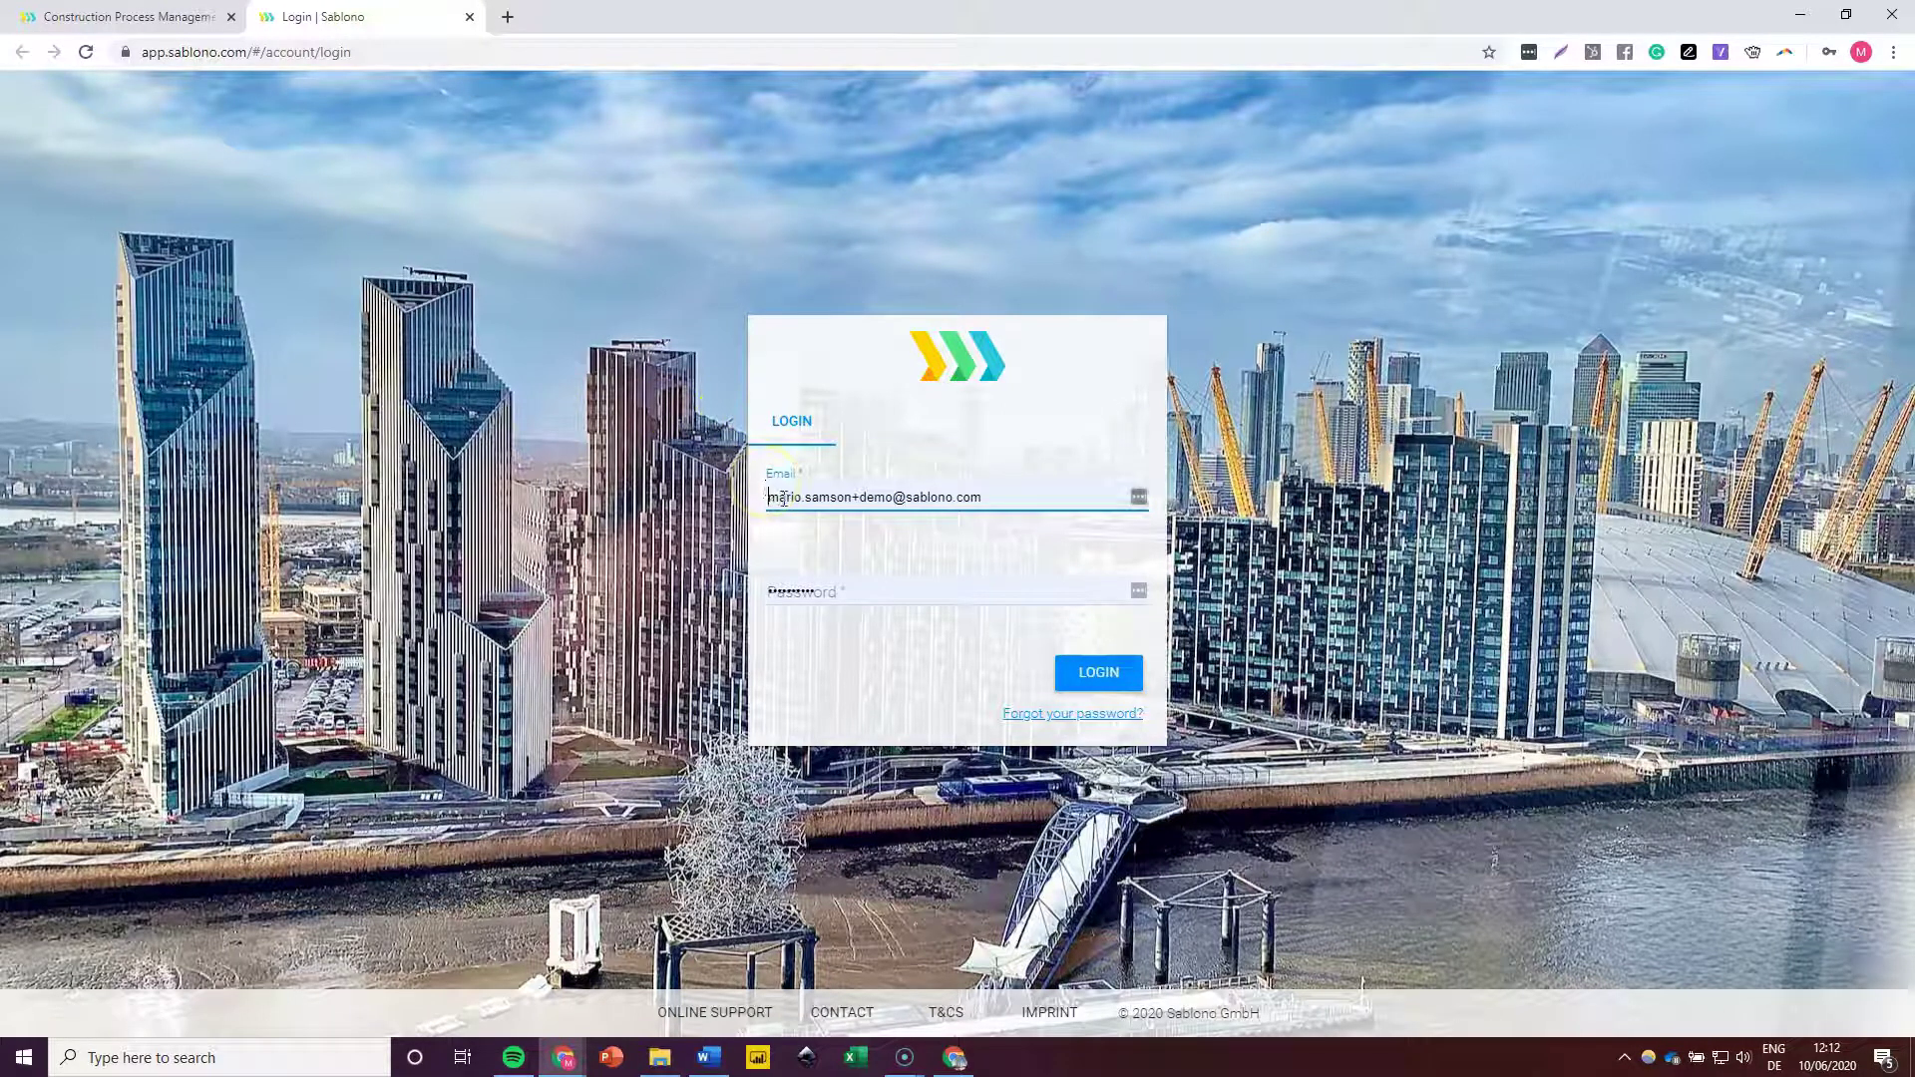
{"action": "left_click", "coordinate": [889, 499]}
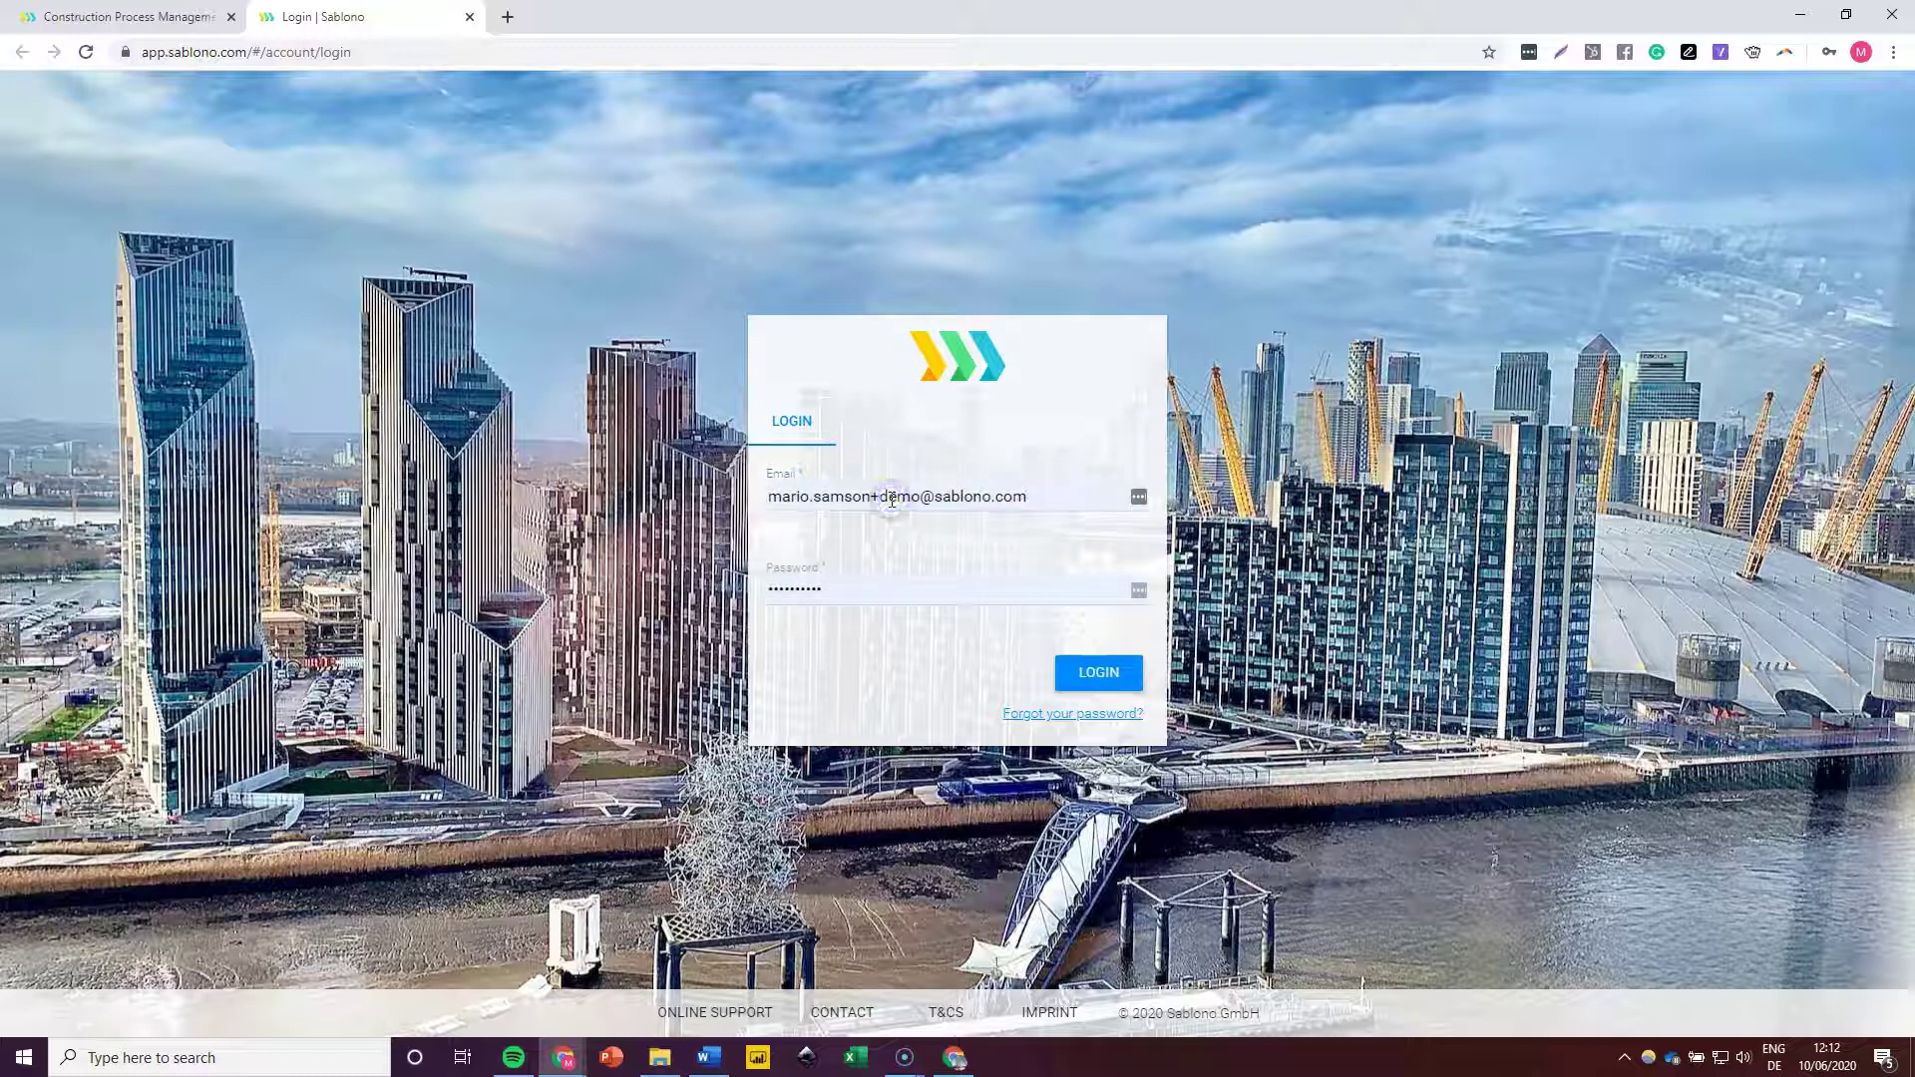
{"action": "left_click", "coordinate": [918, 496]}
{"action": "type", "text": "2"}
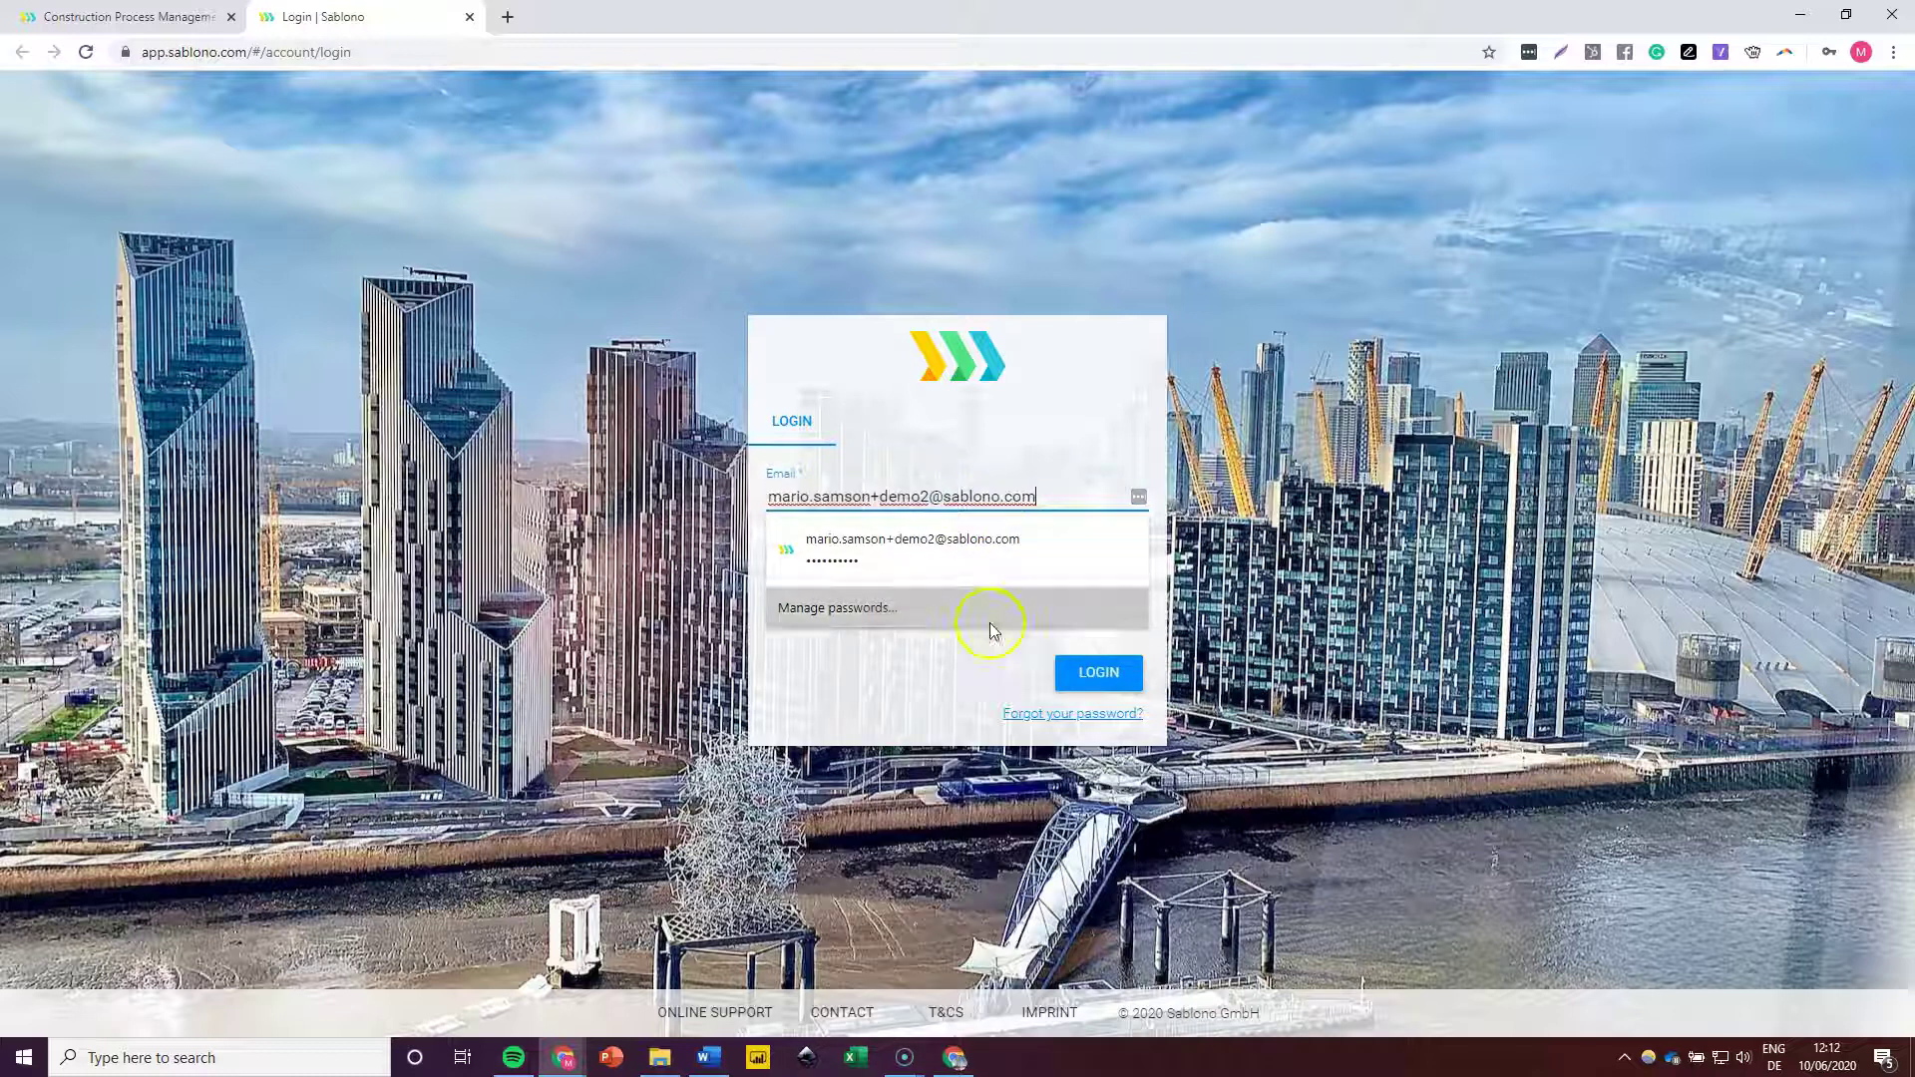
{"action": "left_click", "coordinate": [957, 695]}
{"action": "left_click", "coordinate": [1097, 675]}
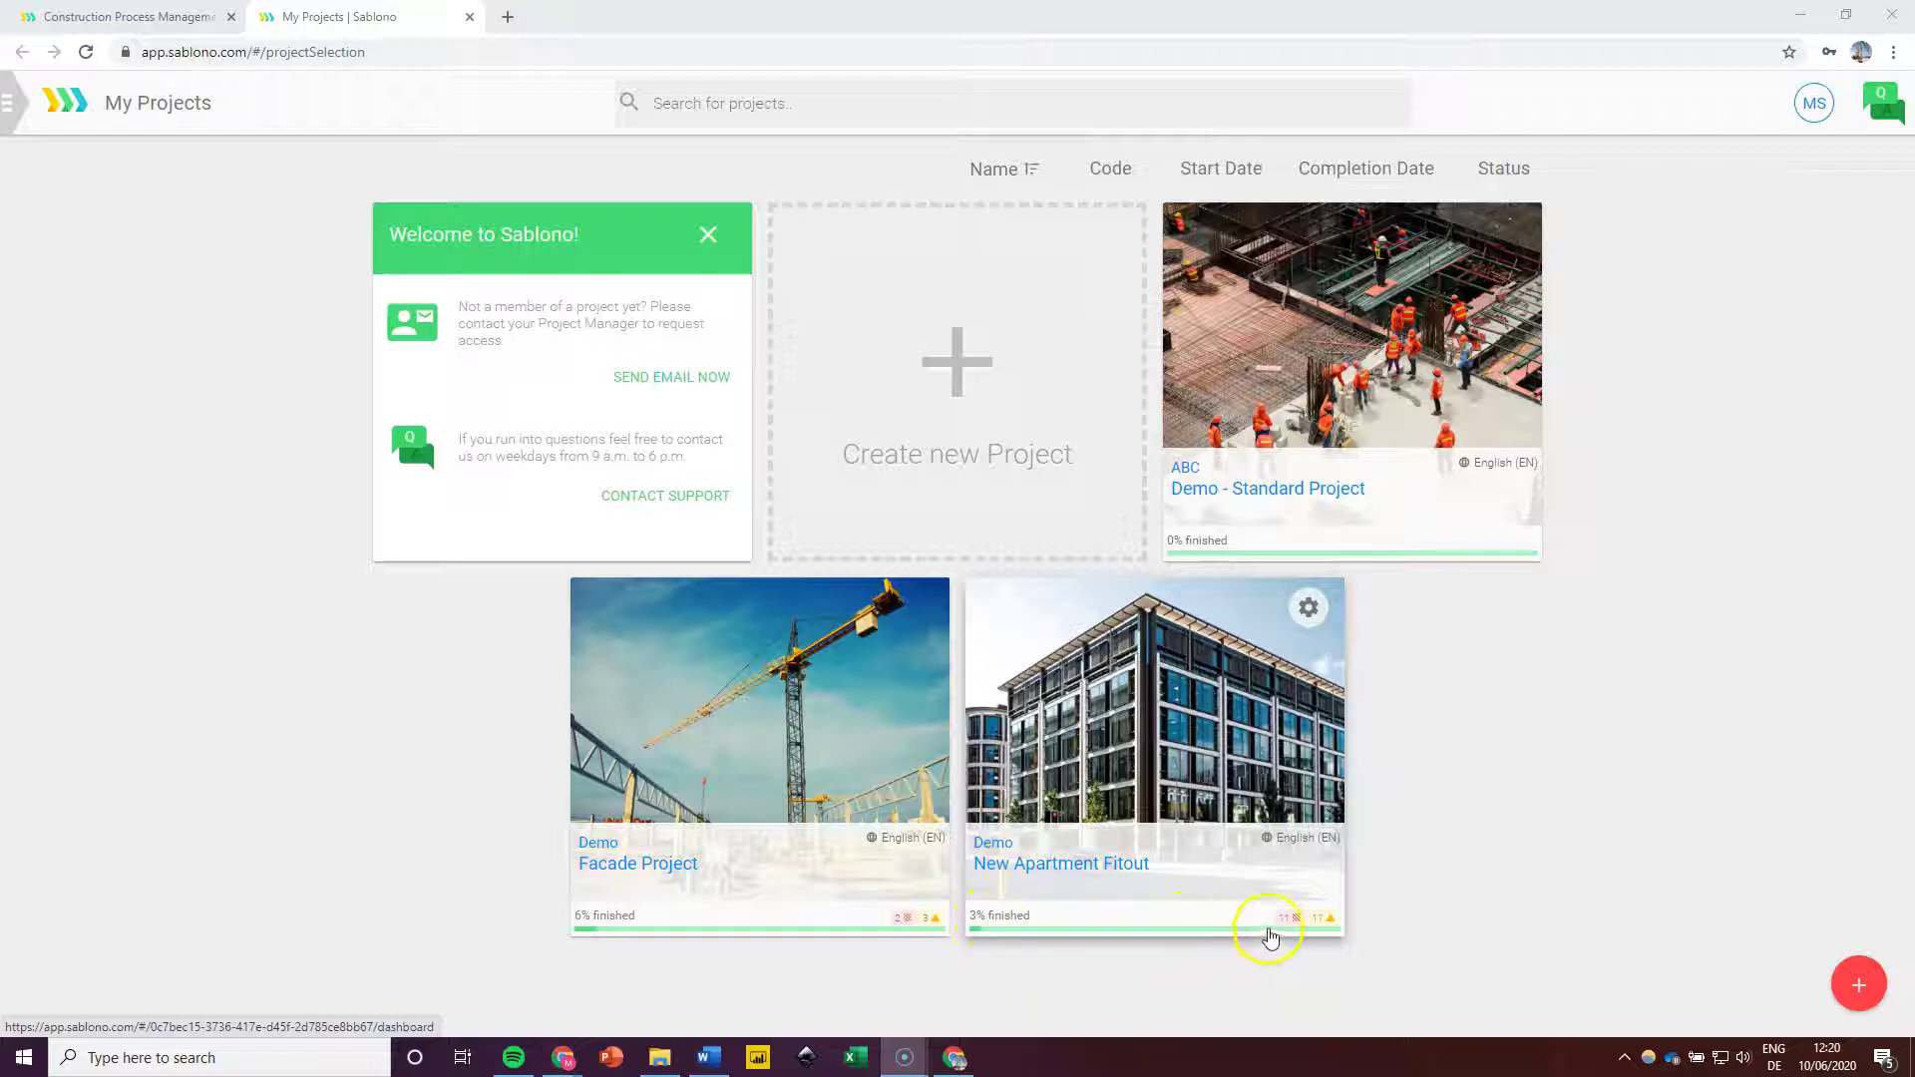
Step: Open the New Apartment Fitout project
{"action": "mouse_move", "coordinate": [1297, 928]}
{"action": "left_click", "coordinate": [1122, 704]}
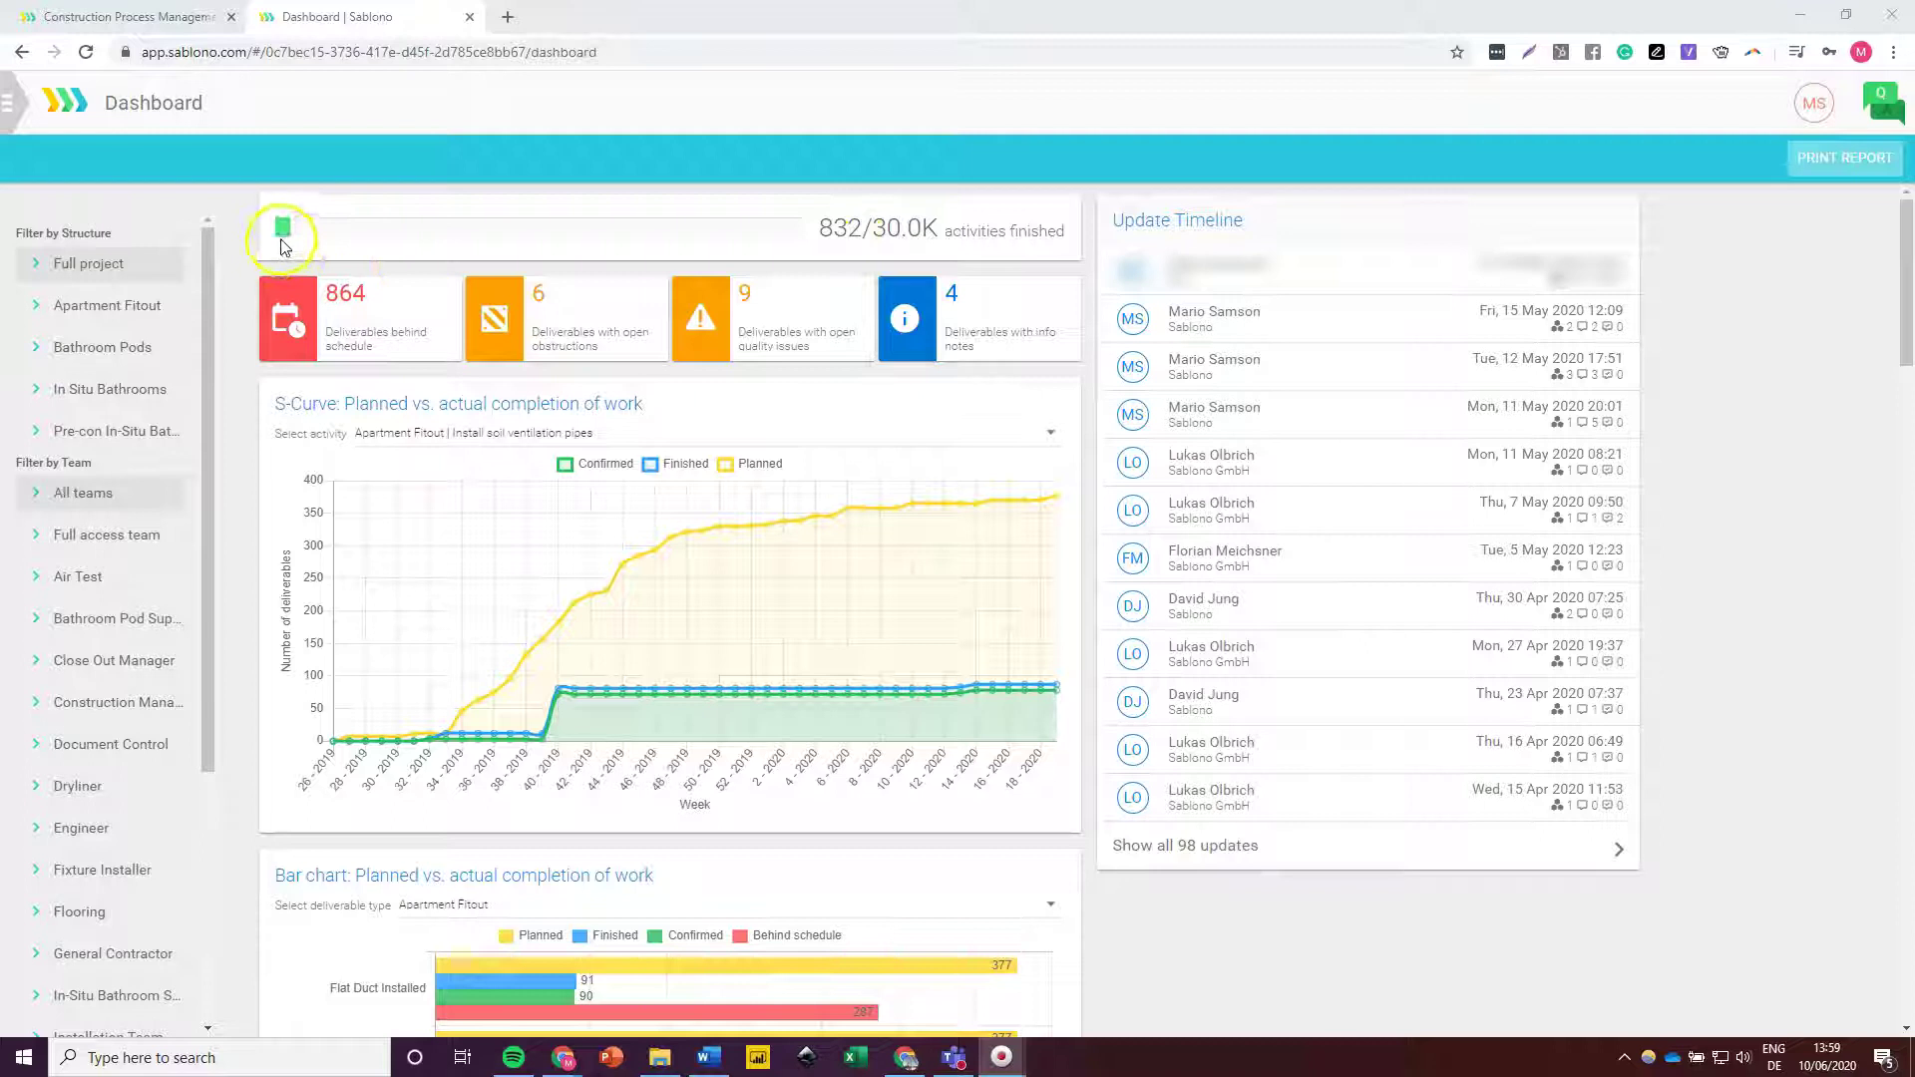
{"action": "mouse_move", "coordinate": [285, 244]}
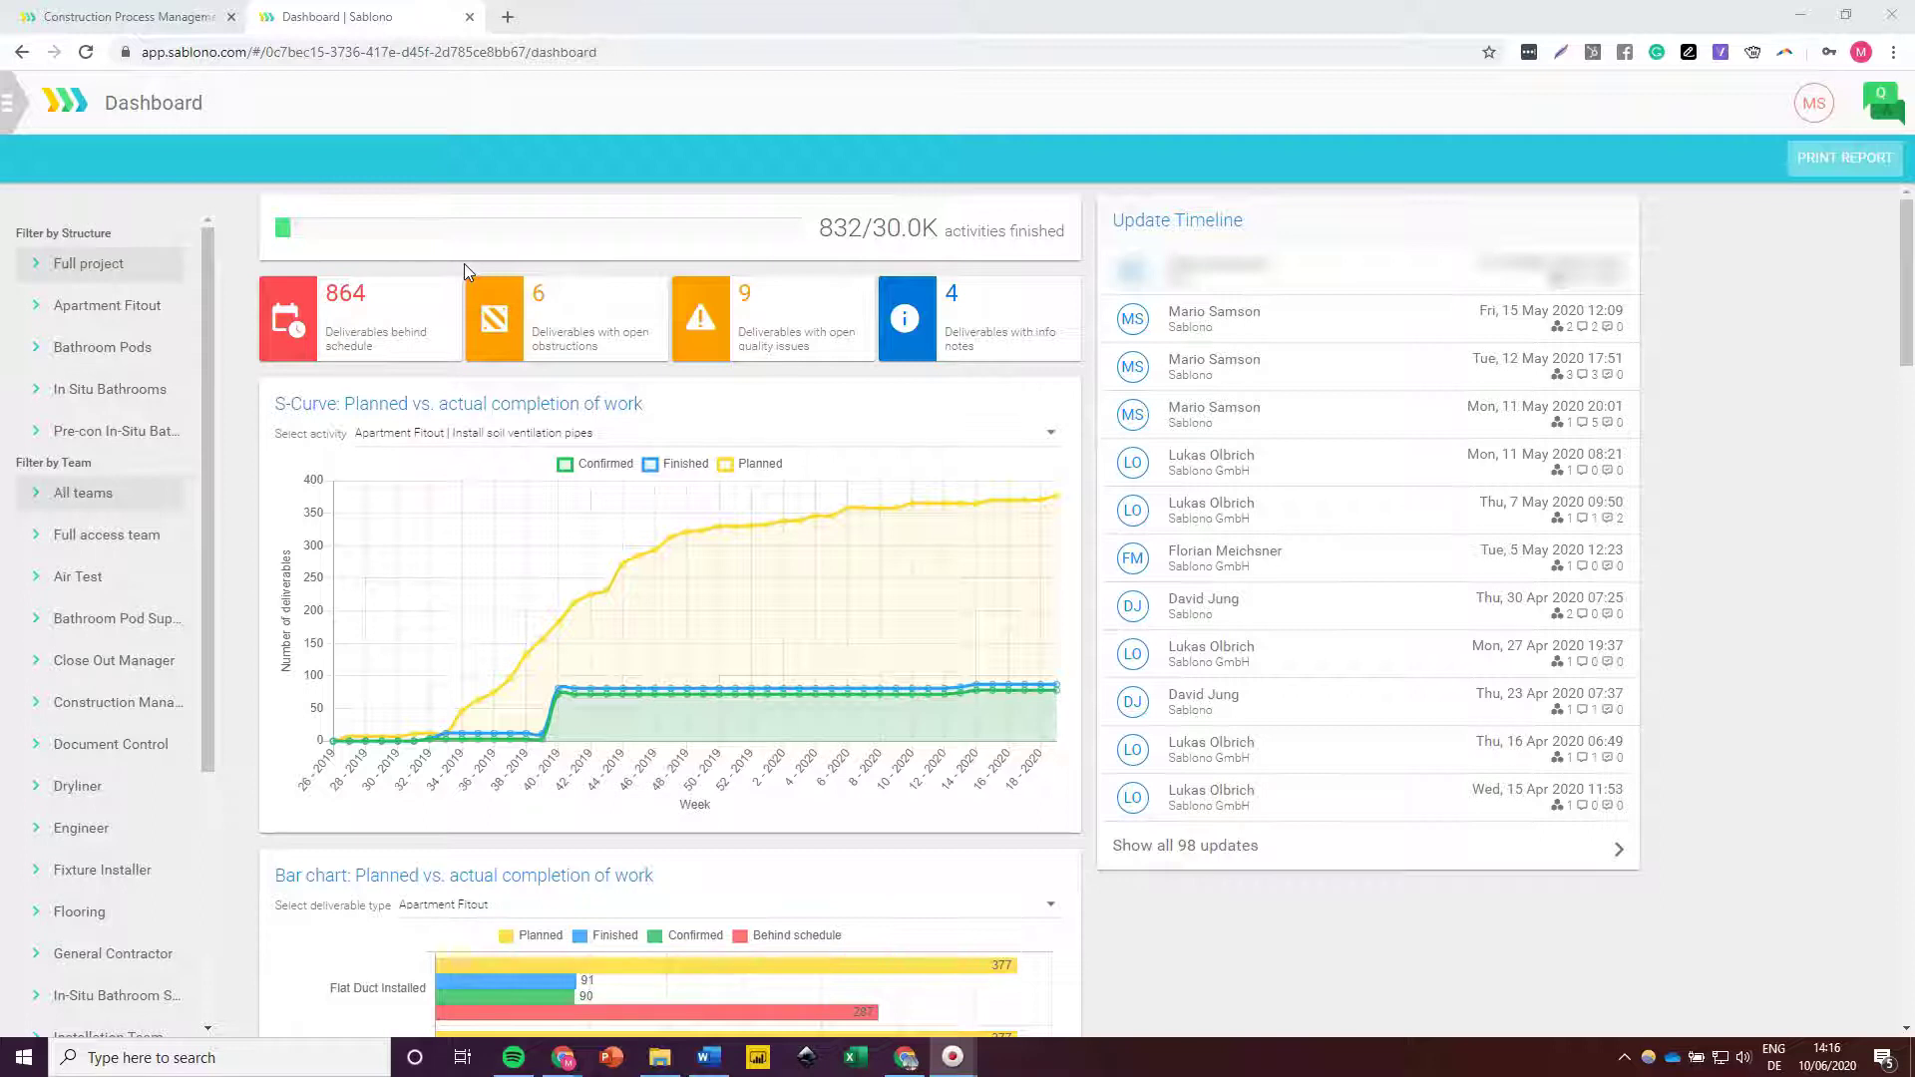
{"action": "left_click", "coordinate": [992, 323]}
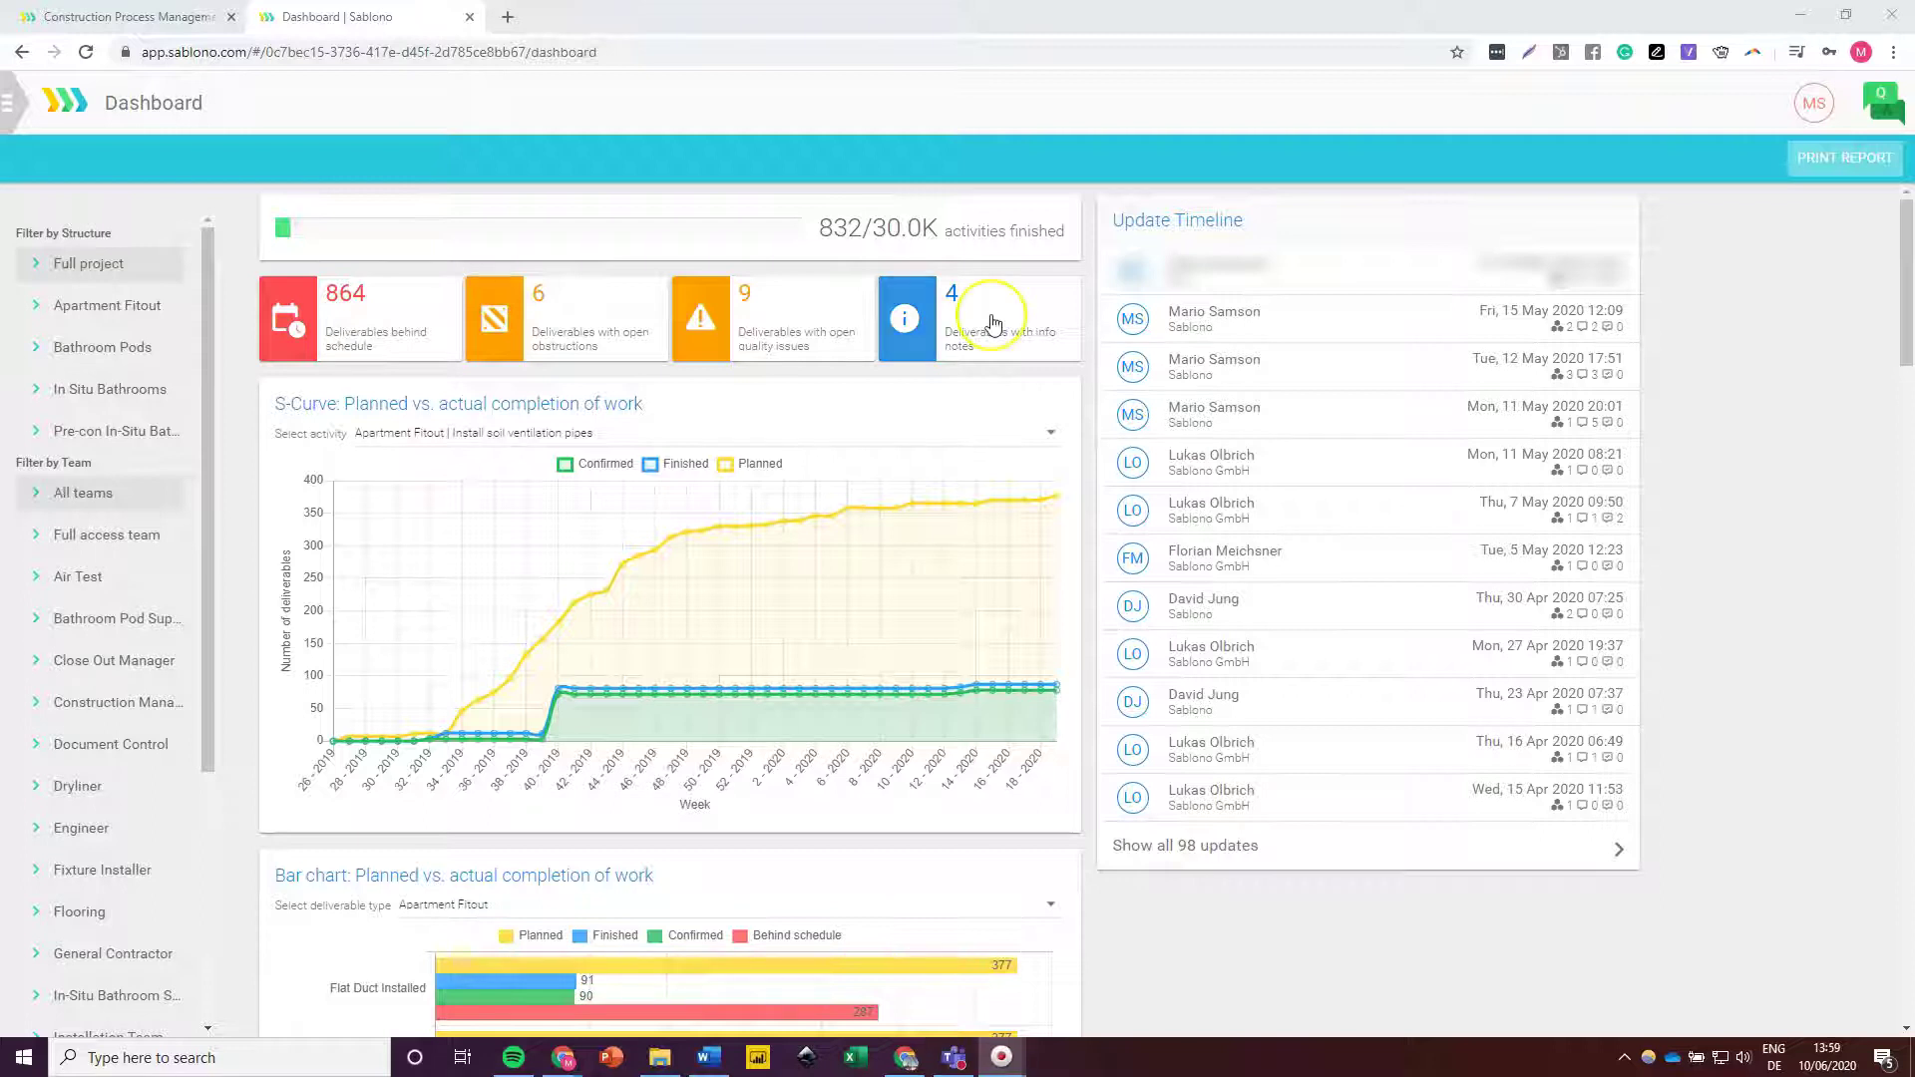
{"action": "left_click", "coordinate": [1166, 220]}
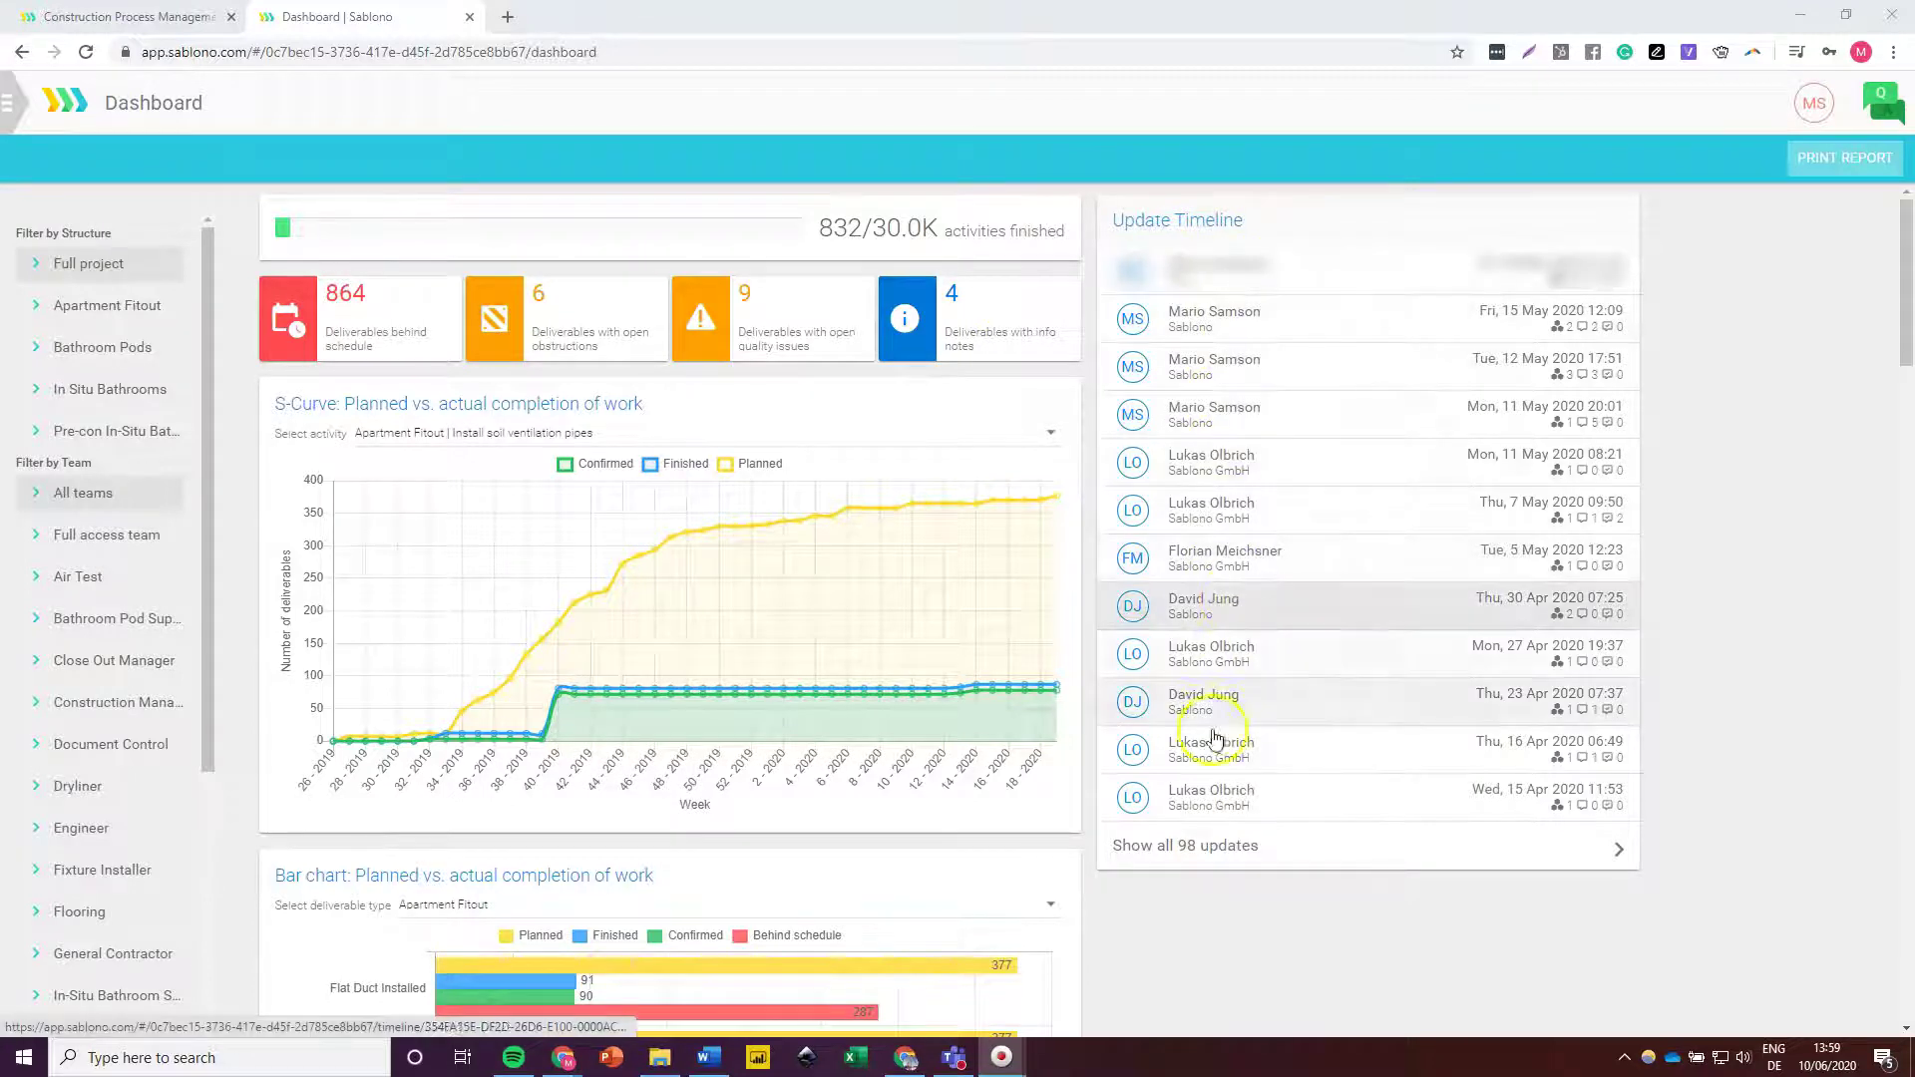
{"action": "left_click", "coordinate": [1214, 855]}
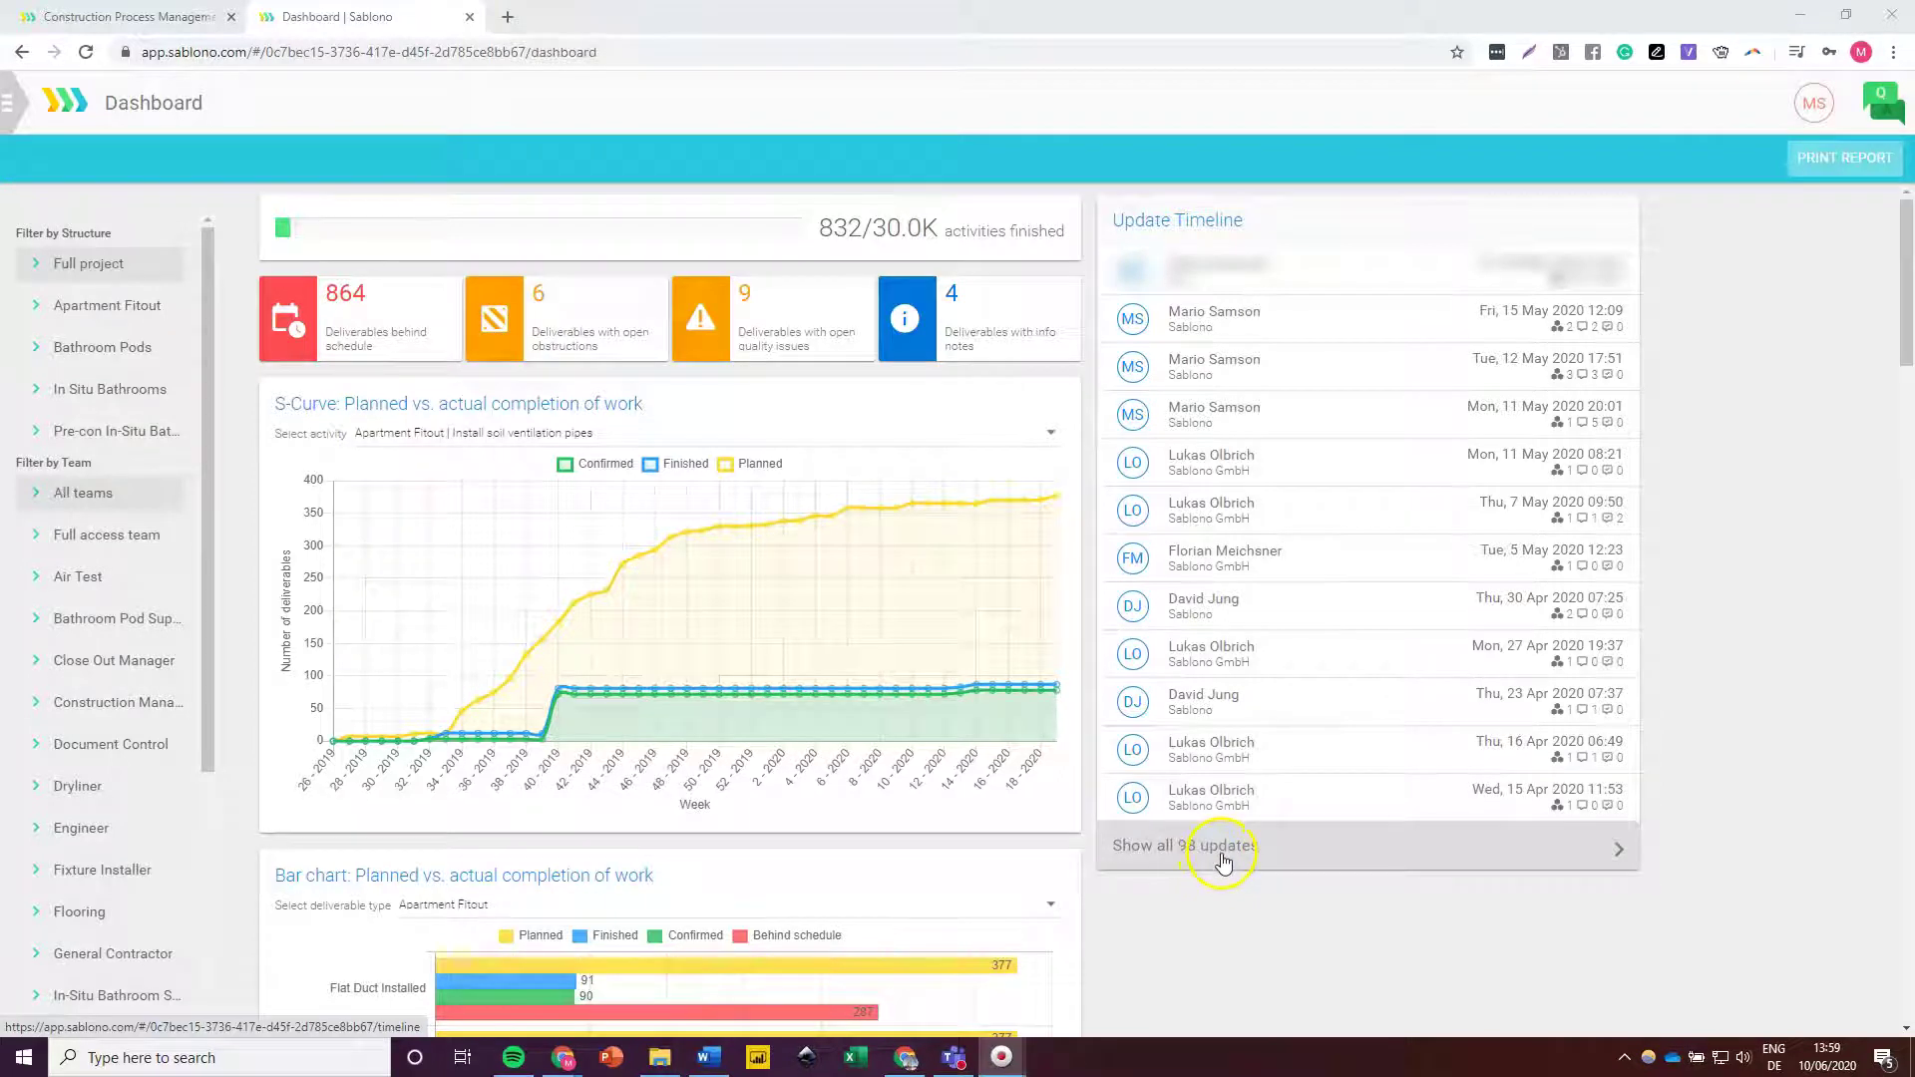
{"action": "left_click", "coordinate": [1223, 861]}
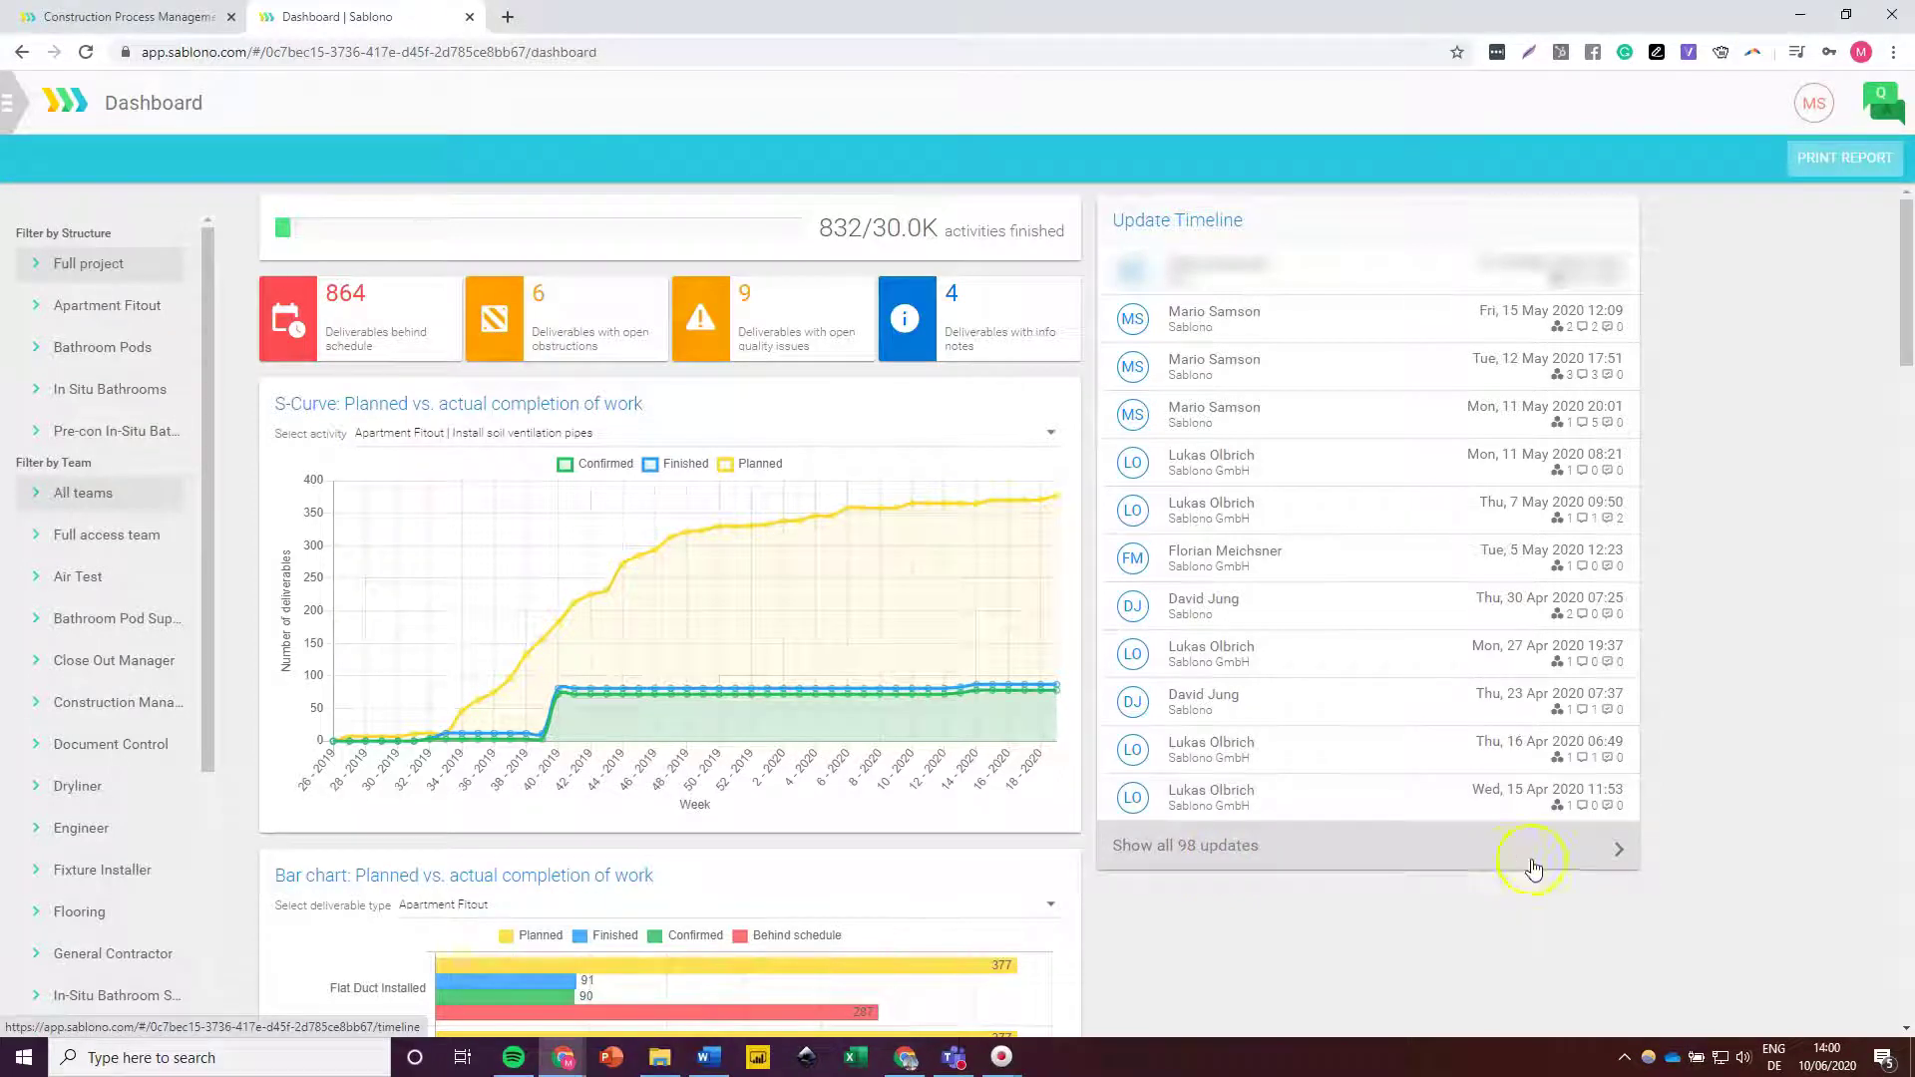
Step: Search the help articles for "How to download today app", look through the results and close the help window
{"action": "left_click", "coordinate": [1875, 121]}
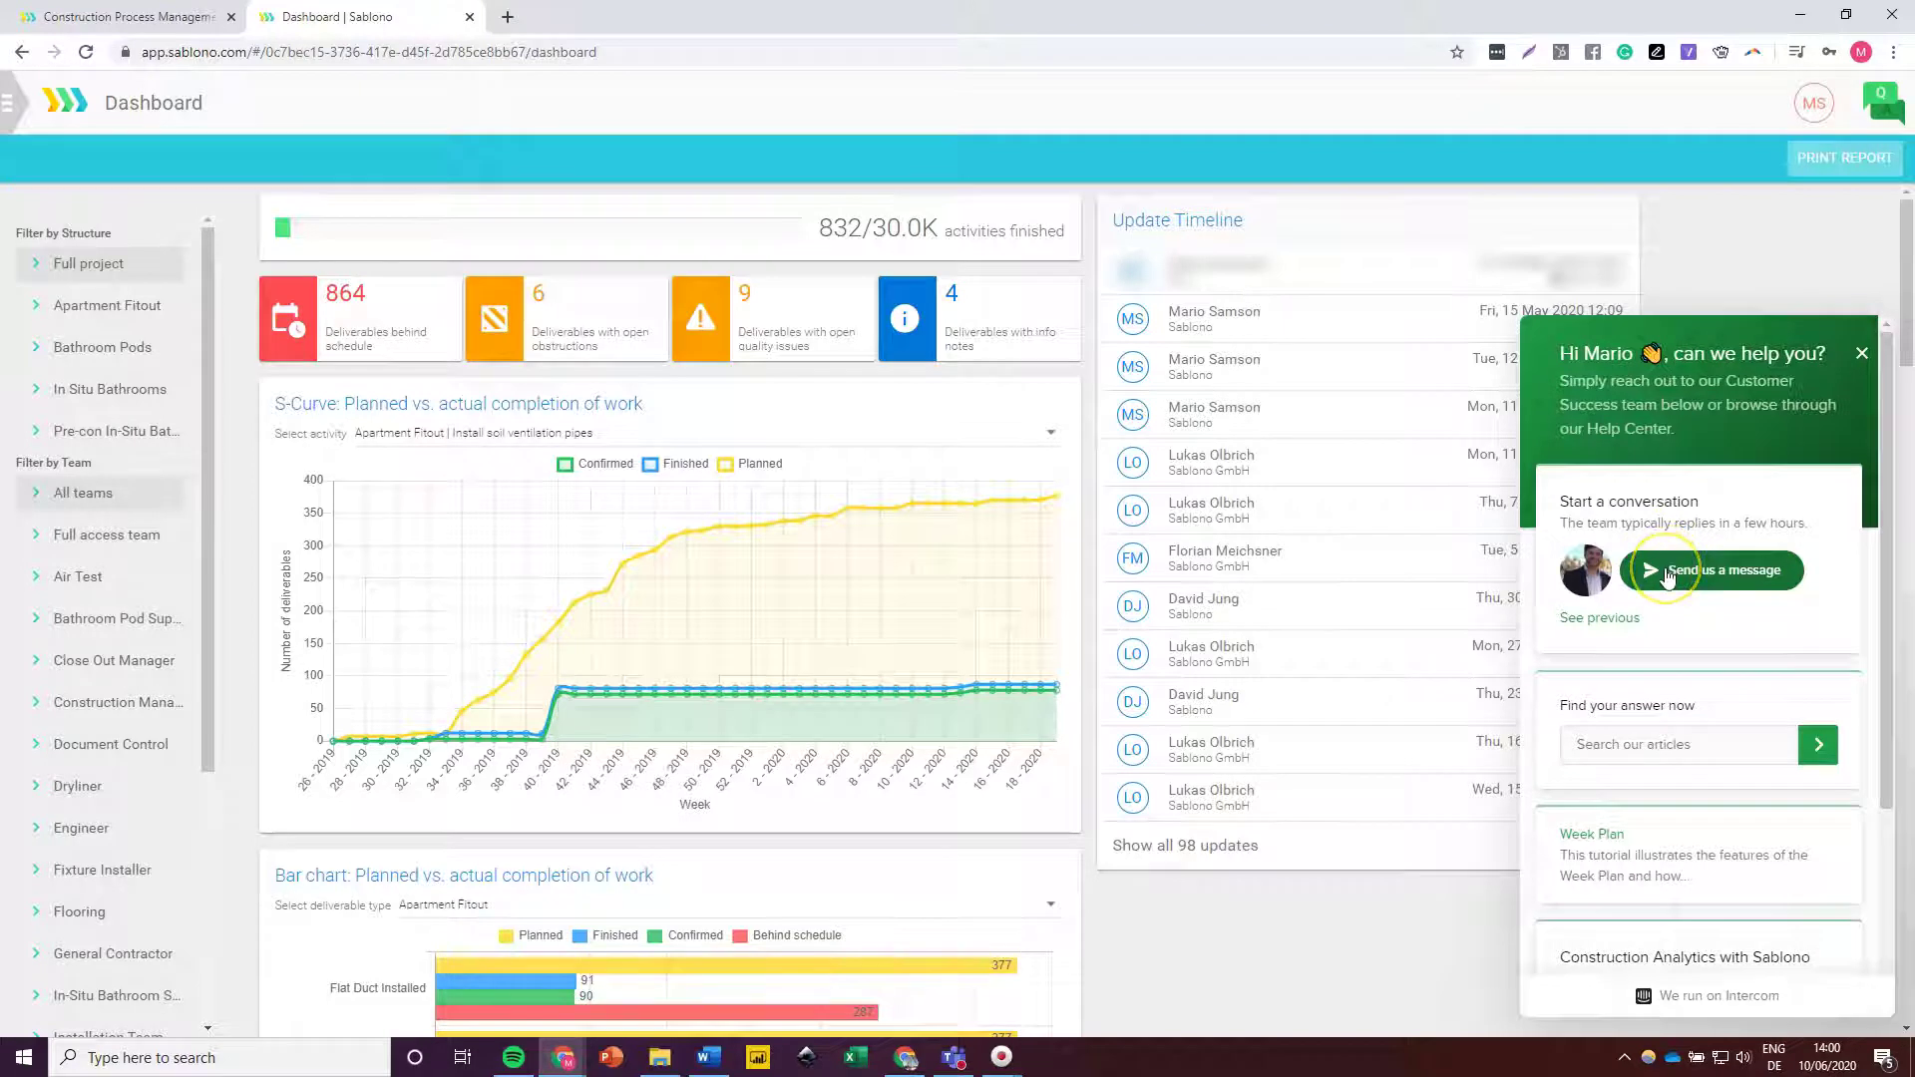
{"action": "left_click", "coordinate": [1647, 746]}
{"action": "type", "text": "How to doap"}
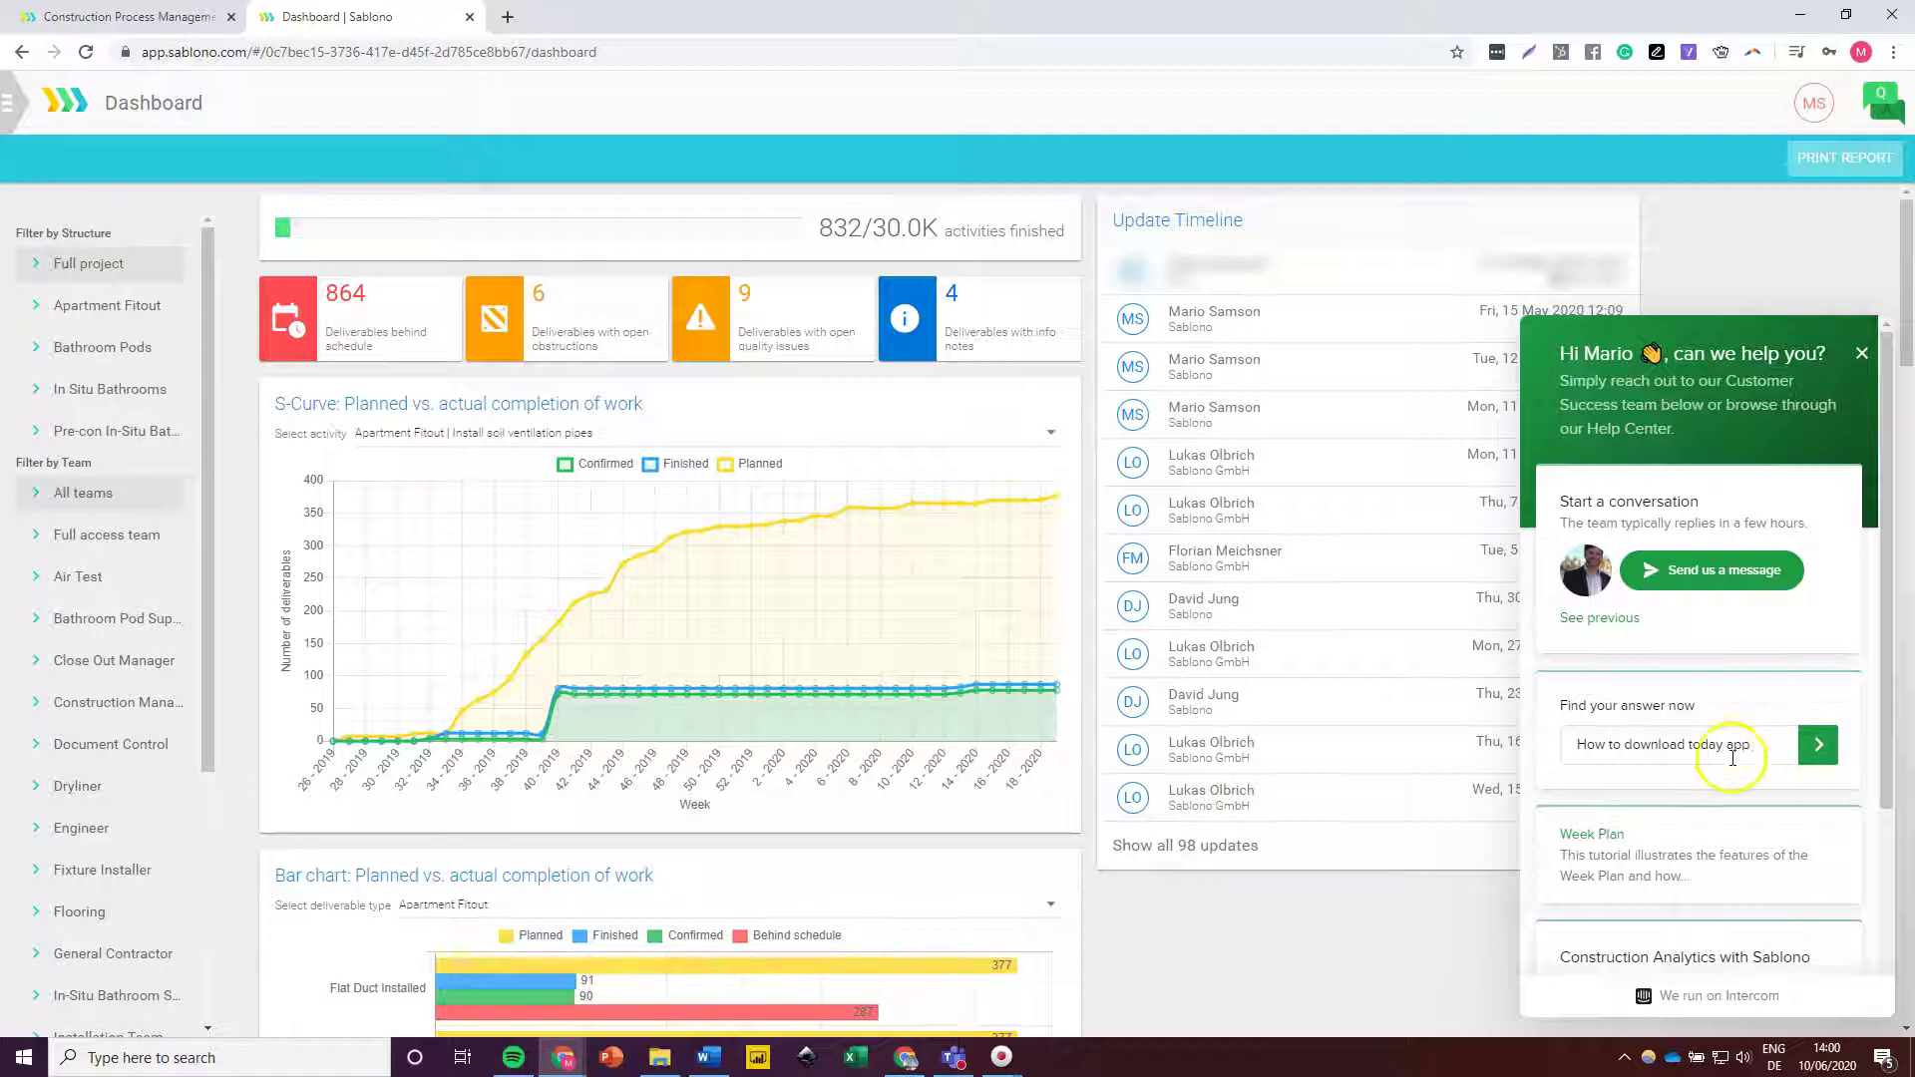
{"action": "left_click", "coordinate": [1813, 758]}
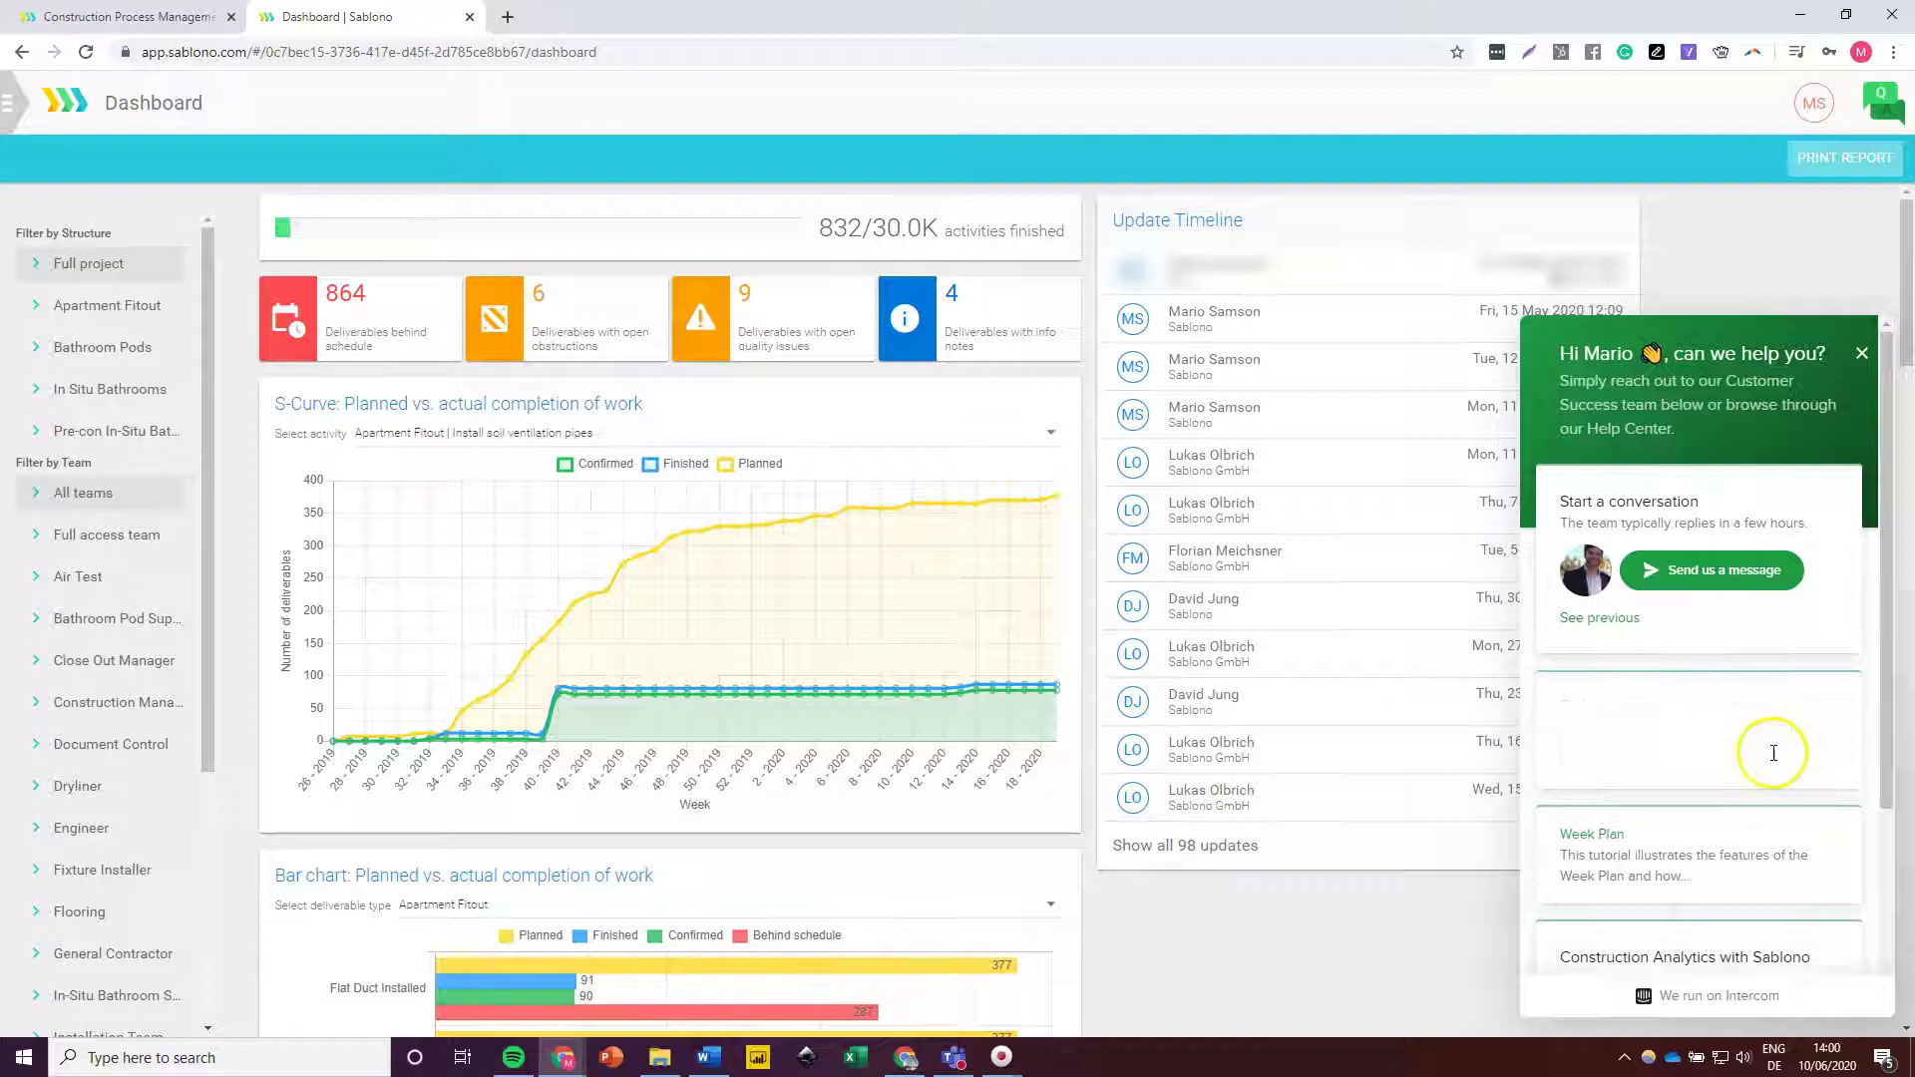
{"action": "scroll", "coordinate": [1639, 845], "scroll_direction": "down", "scroll_amount": 3}
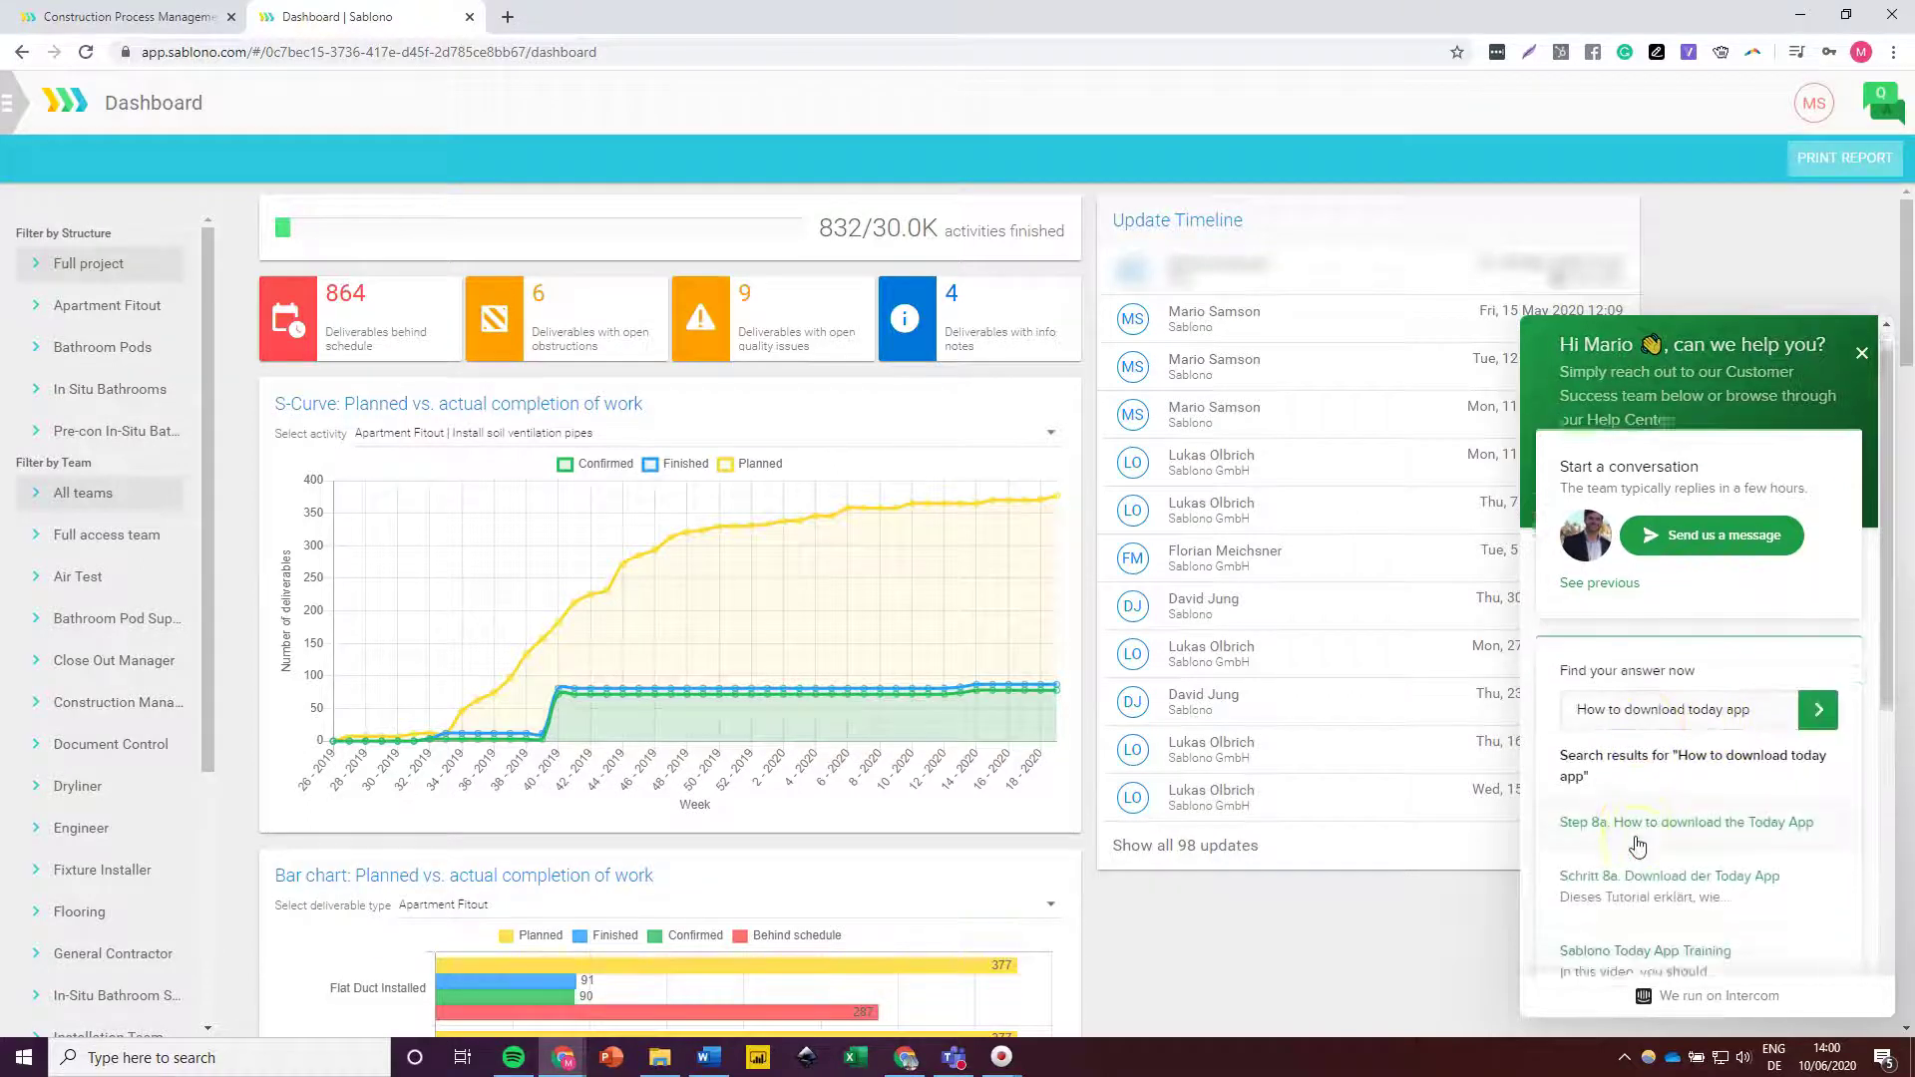
{"action": "scroll", "coordinate": [1638, 844], "scroll_direction": "down", "scroll_amount": 3}
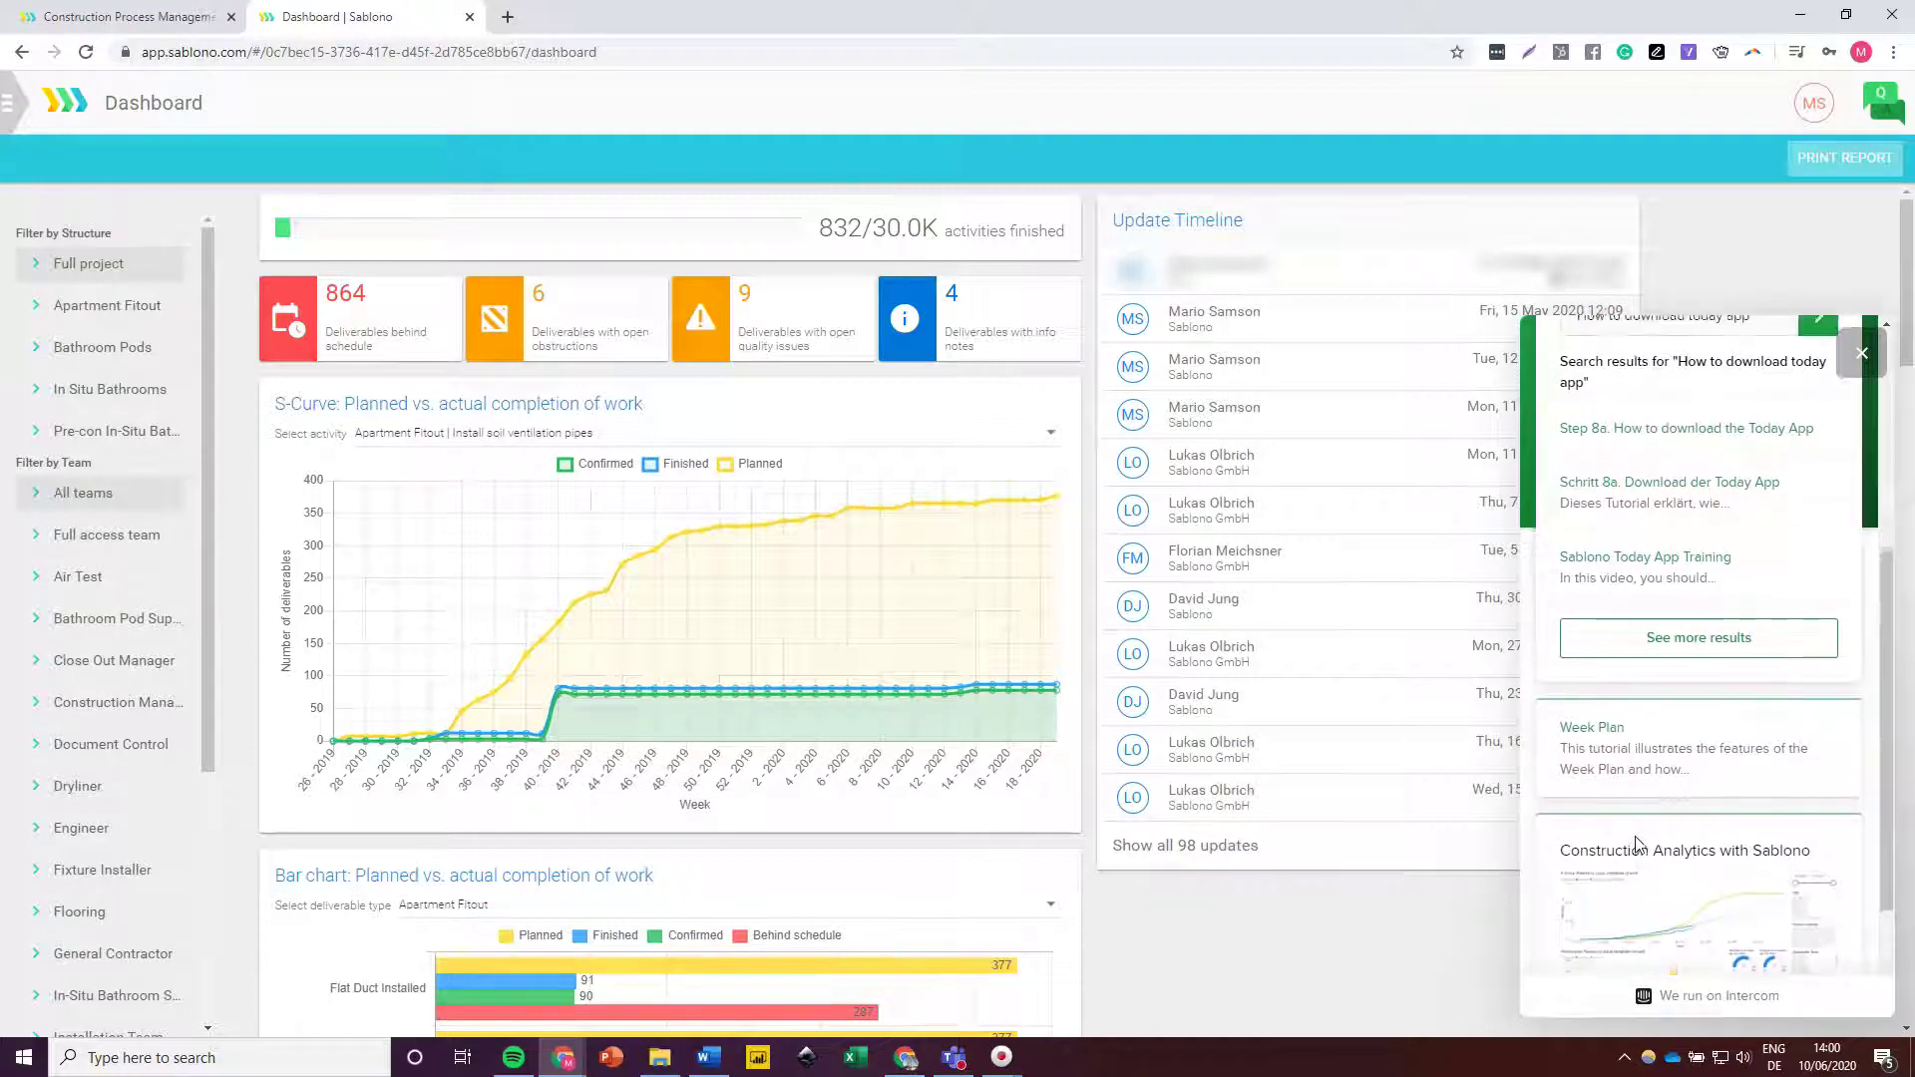
{"action": "scroll", "coordinate": [1639, 845], "scroll_direction": "up", "scroll_amount": 6}
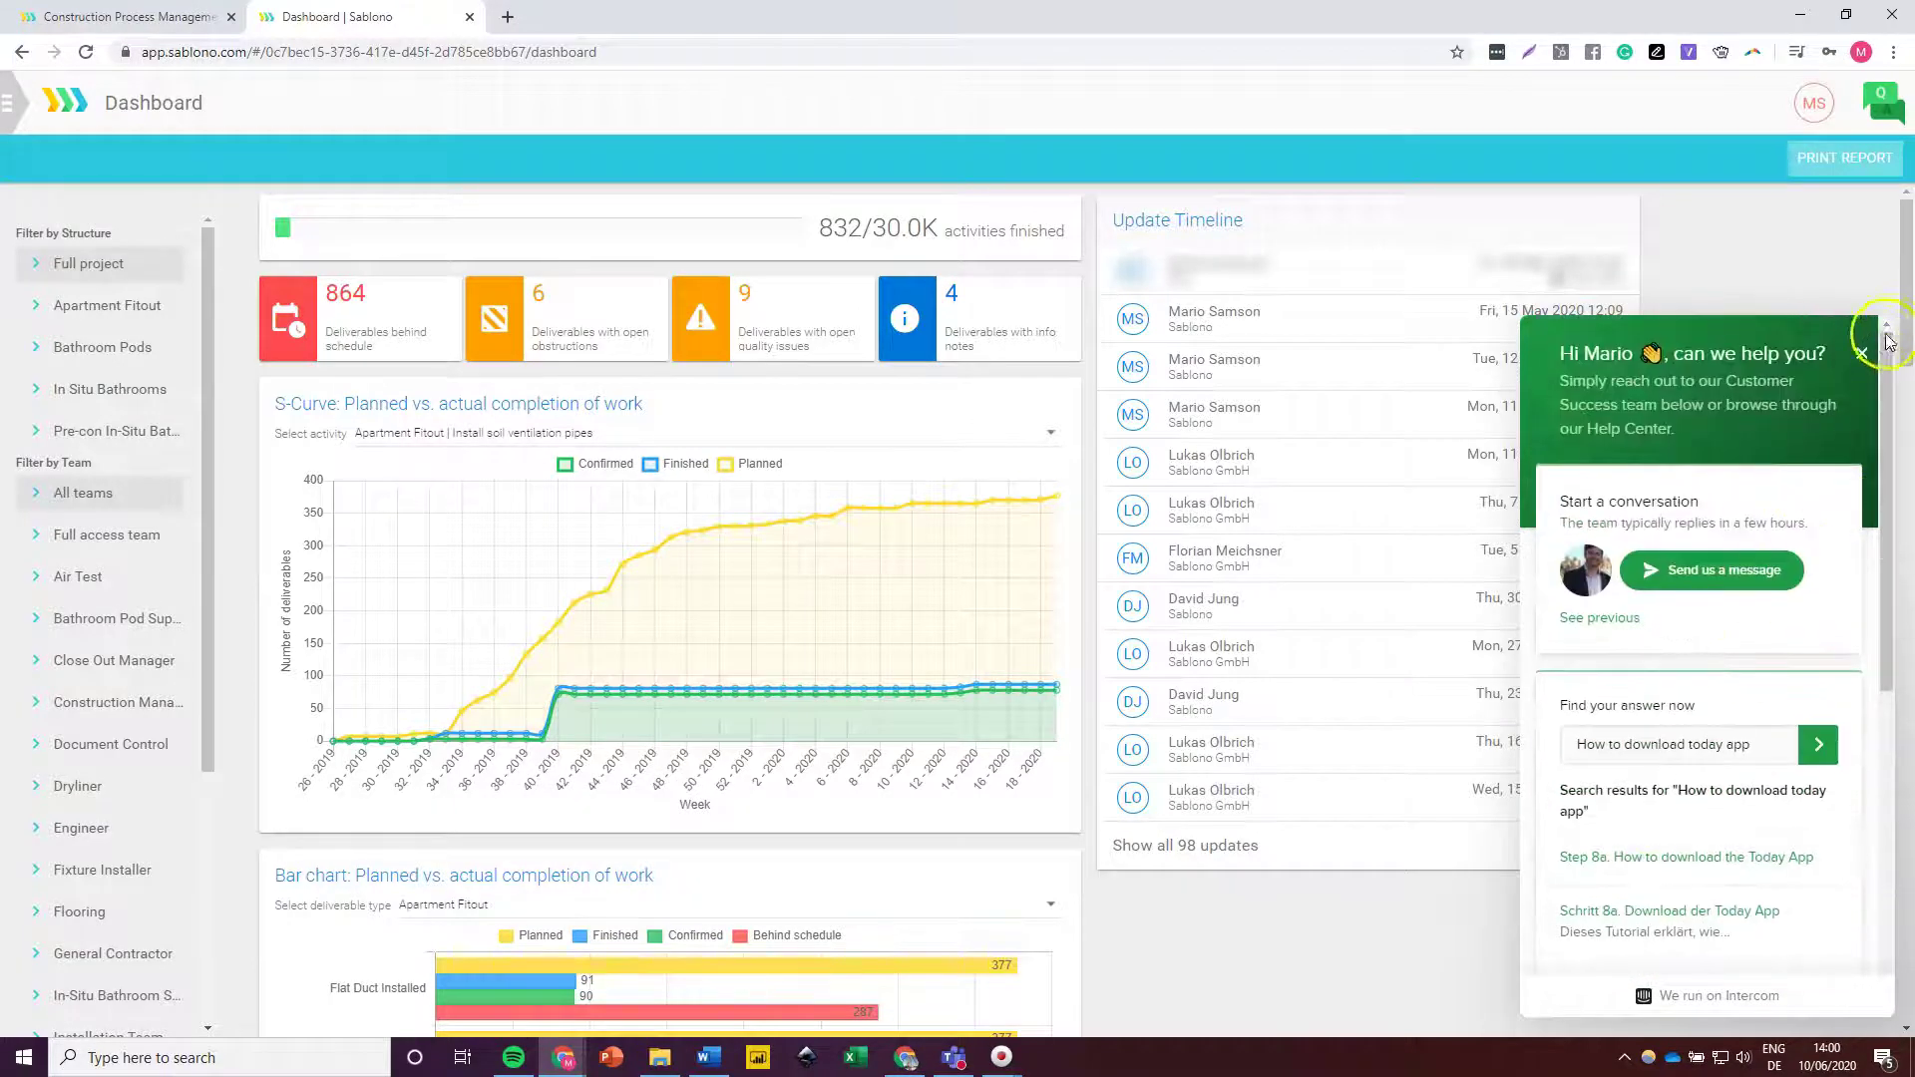
{"action": "left_click", "coordinate": [1860, 353]}
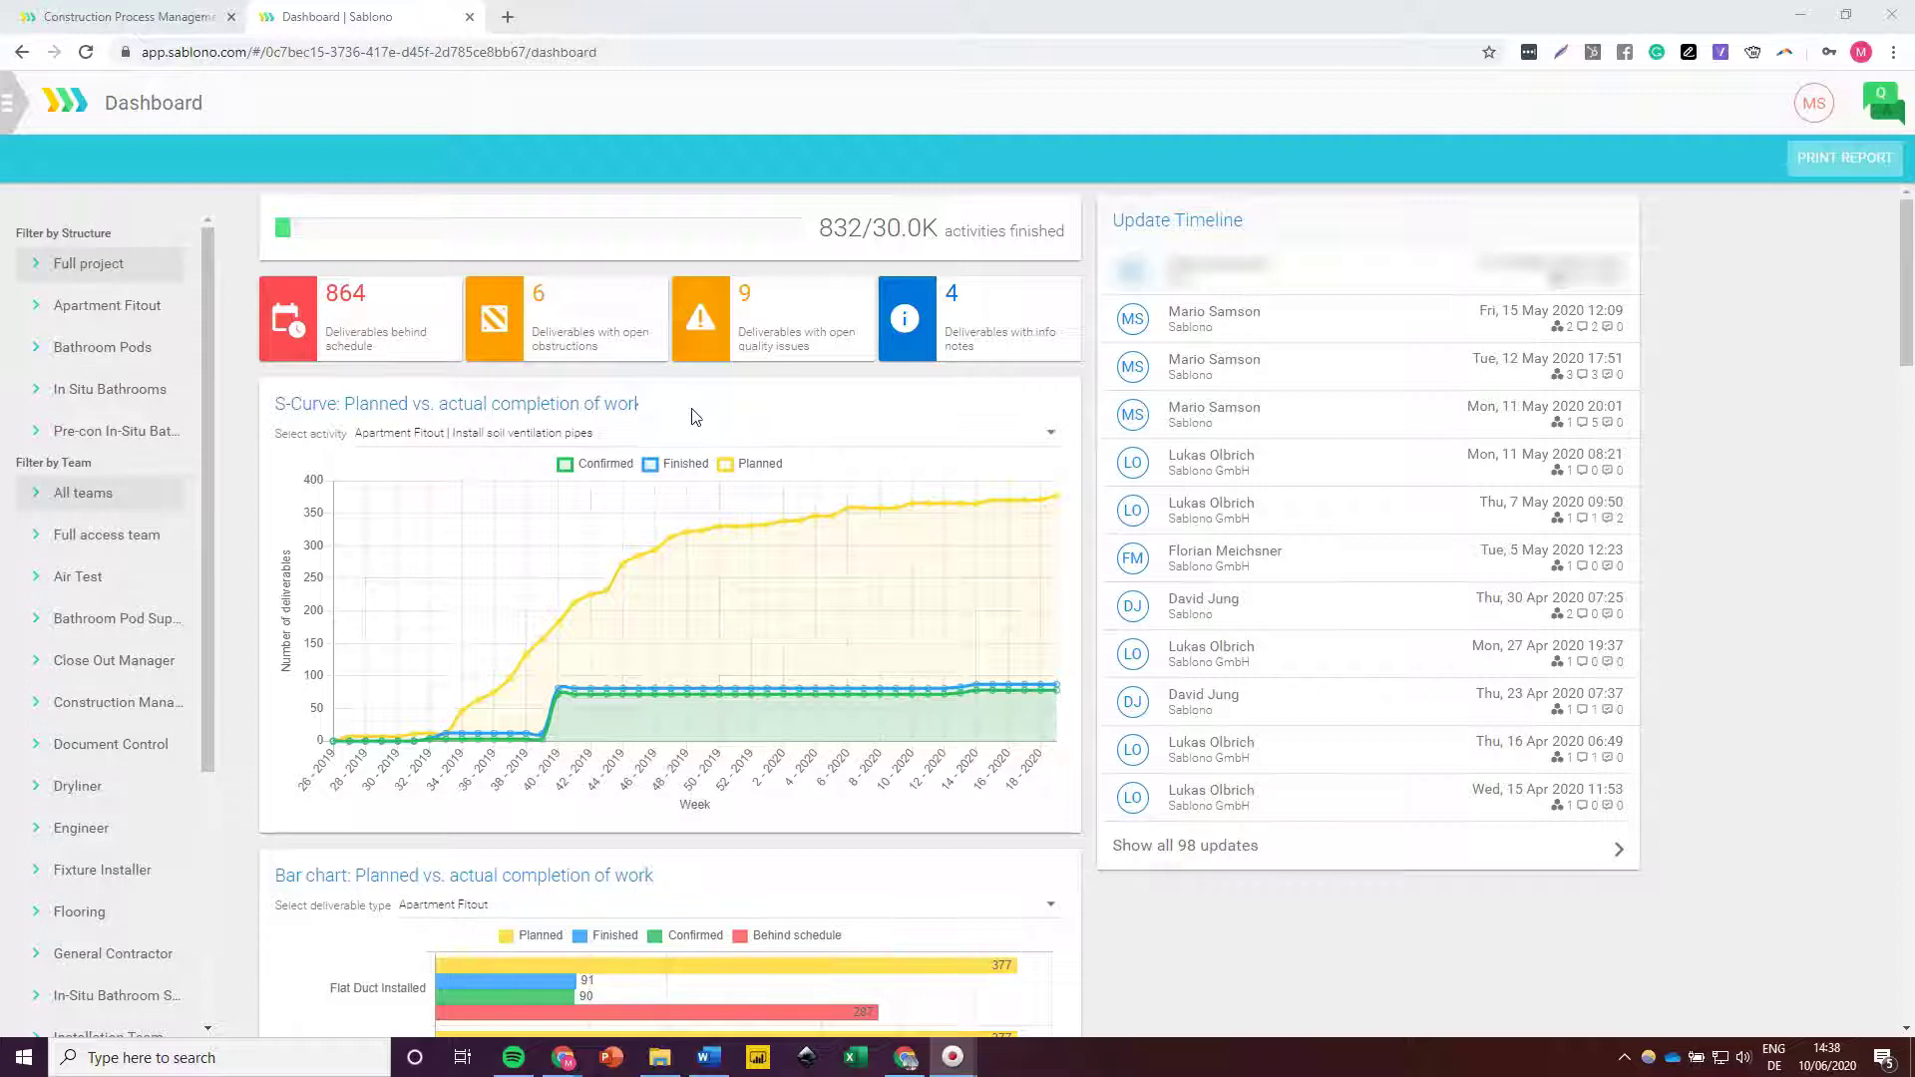
Step: View the activities available for the S-Curve and inspect the chart's values for the week of 2019-09-02
{"action": "left_click", "coordinate": [682, 438]}
{"action": "left_click", "coordinate": [632, 435]}
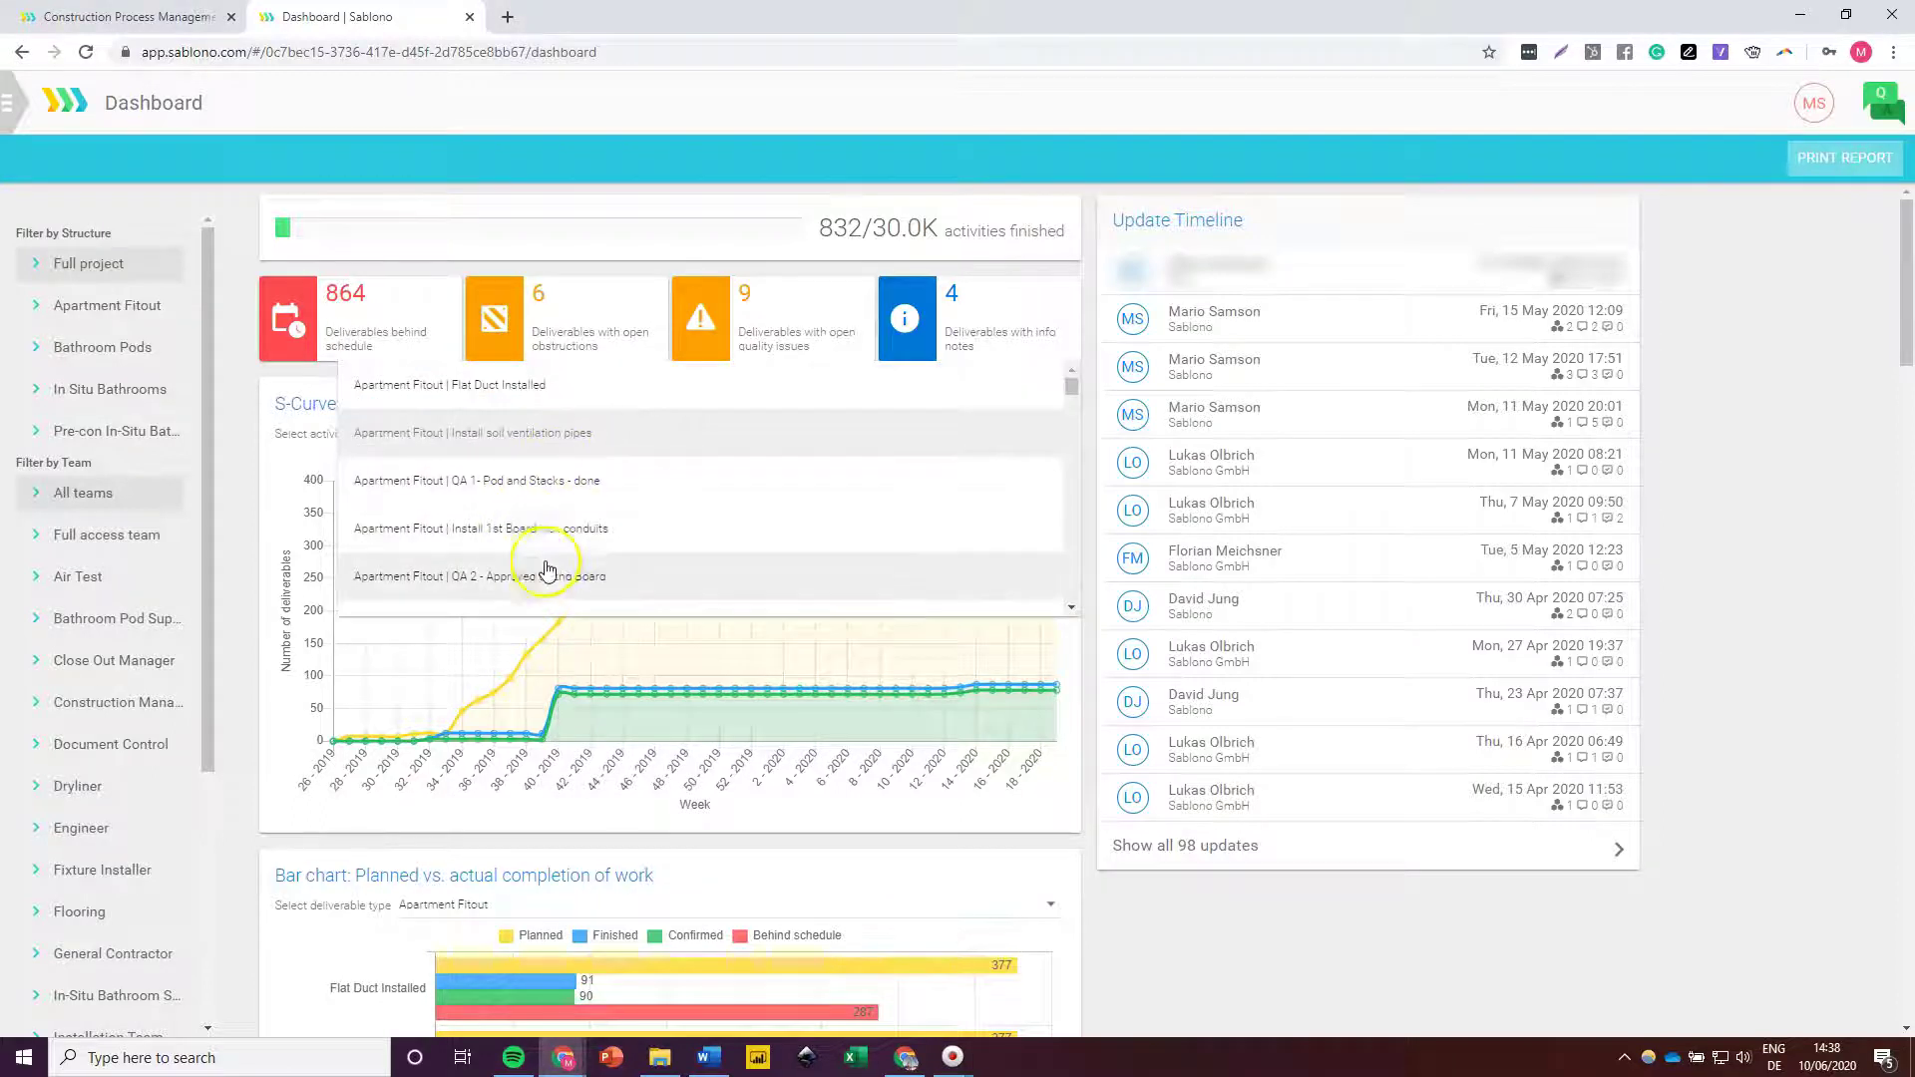
{"action": "left_click", "coordinate": [292, 626]}
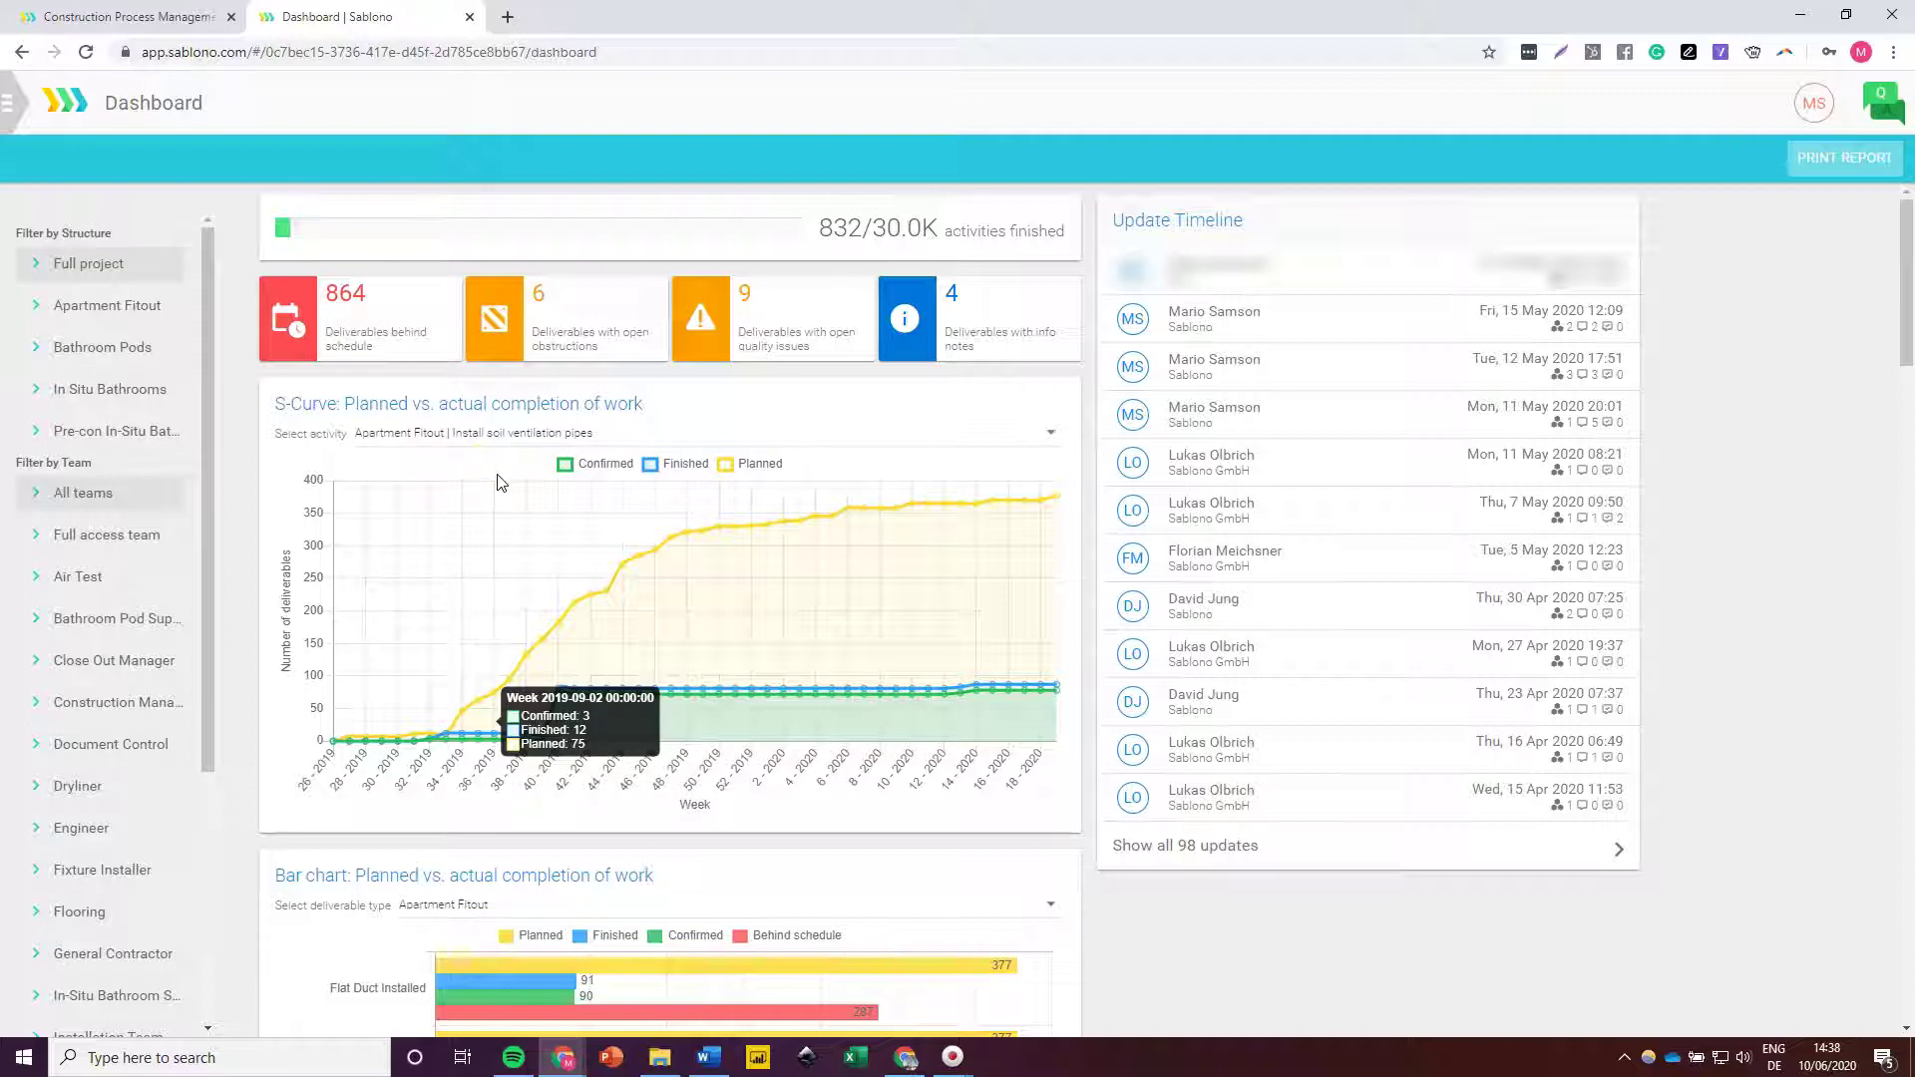
{"action": "left_click", "coordinate": [489, 702]}
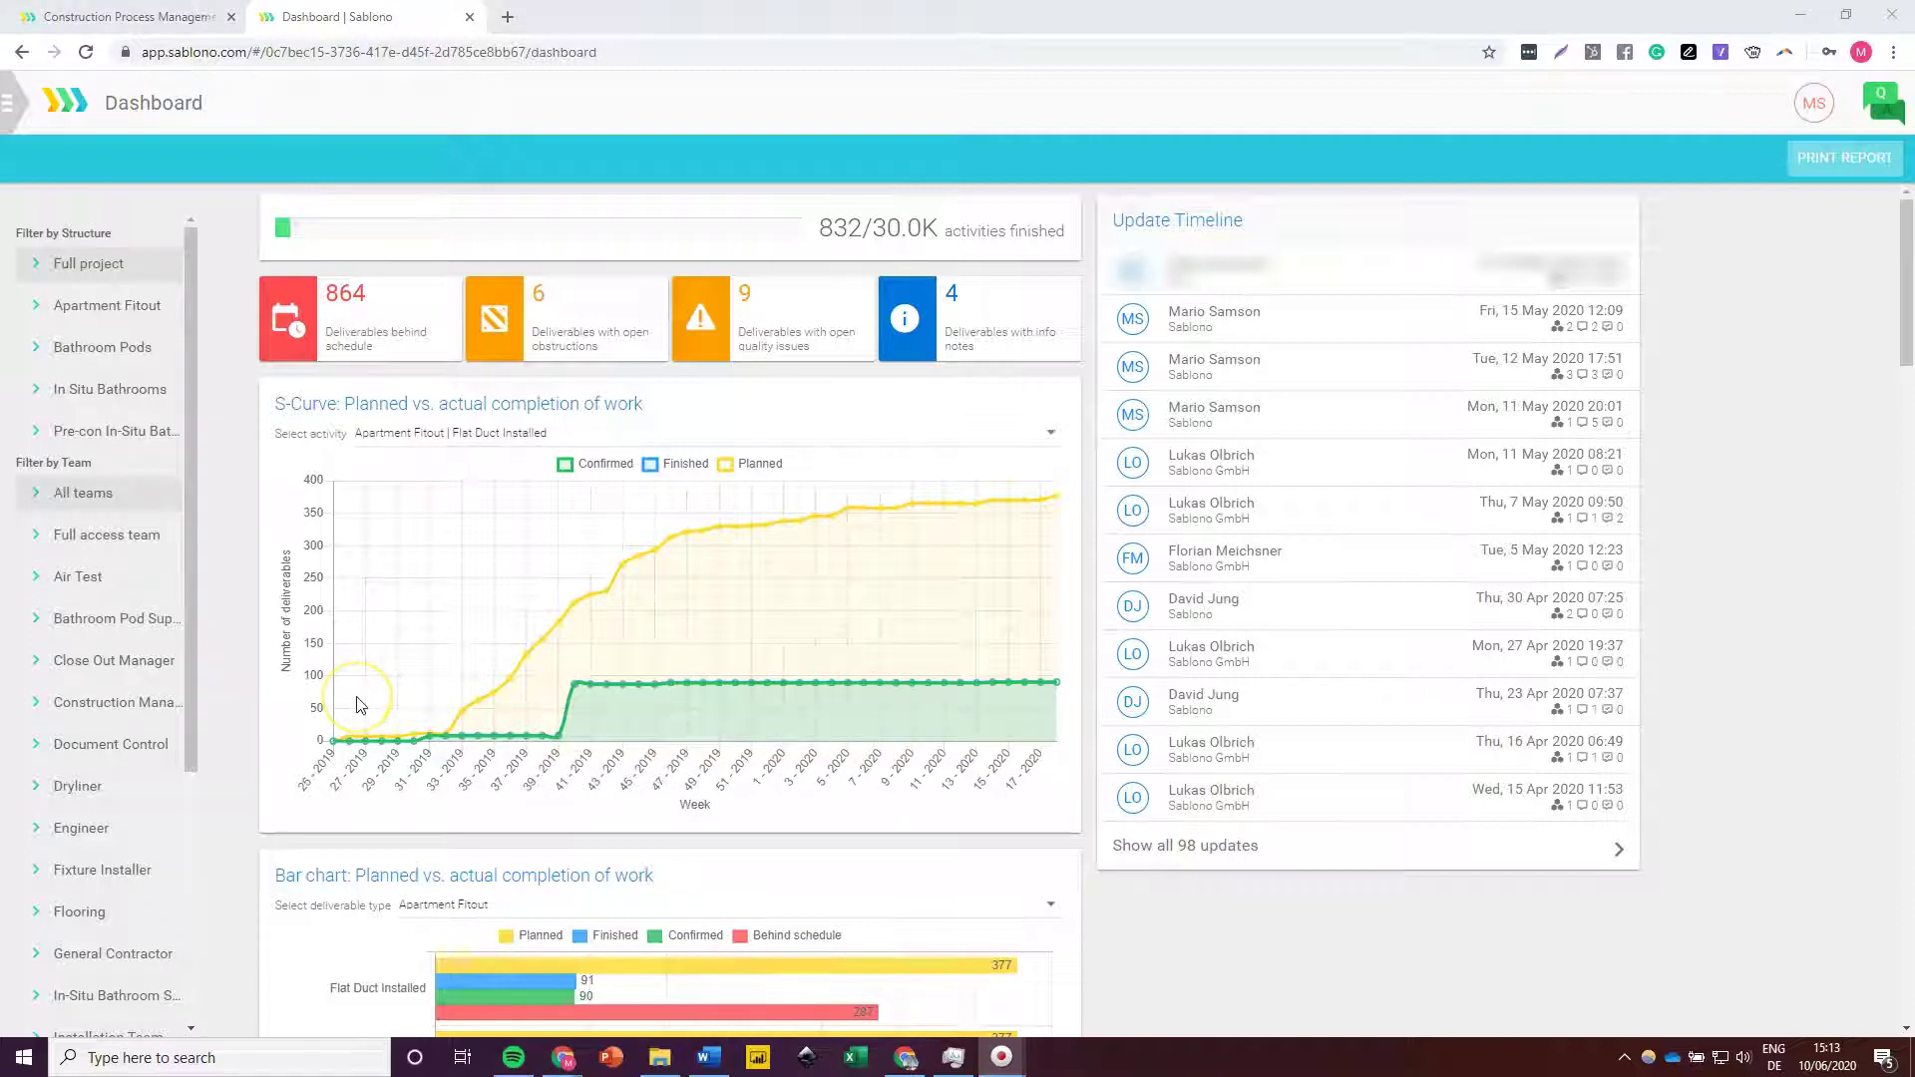
Step: View the planned vs. actual bar chart for the Bathroom Pod Sequence deliverable type and return it to Apartment Fitout
{"action": "scroll", "coordinate": [361, 705], "scroll_direction": "down", "scroll_amount": 2}
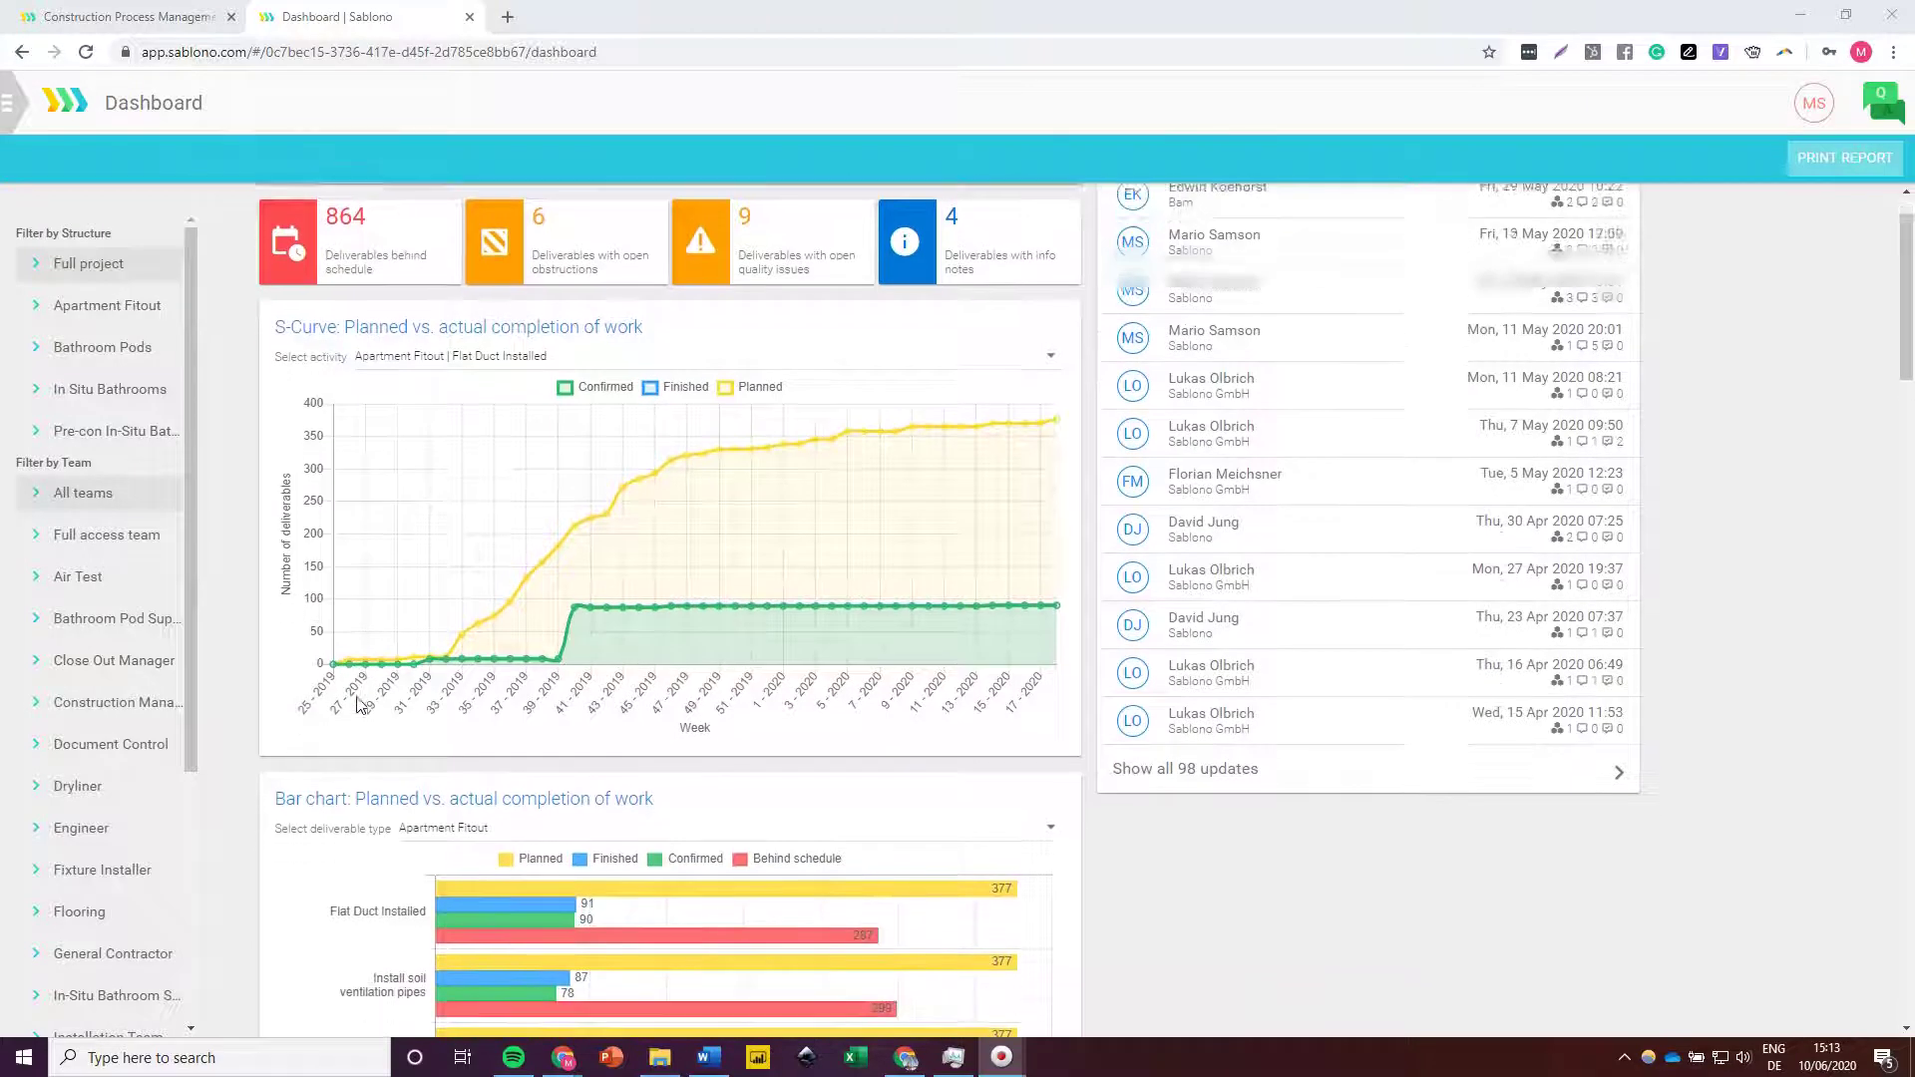
{"action": "scroll", "coordinate": [361, 705], "scroll_direction": "down", "scroll_amount": 2}
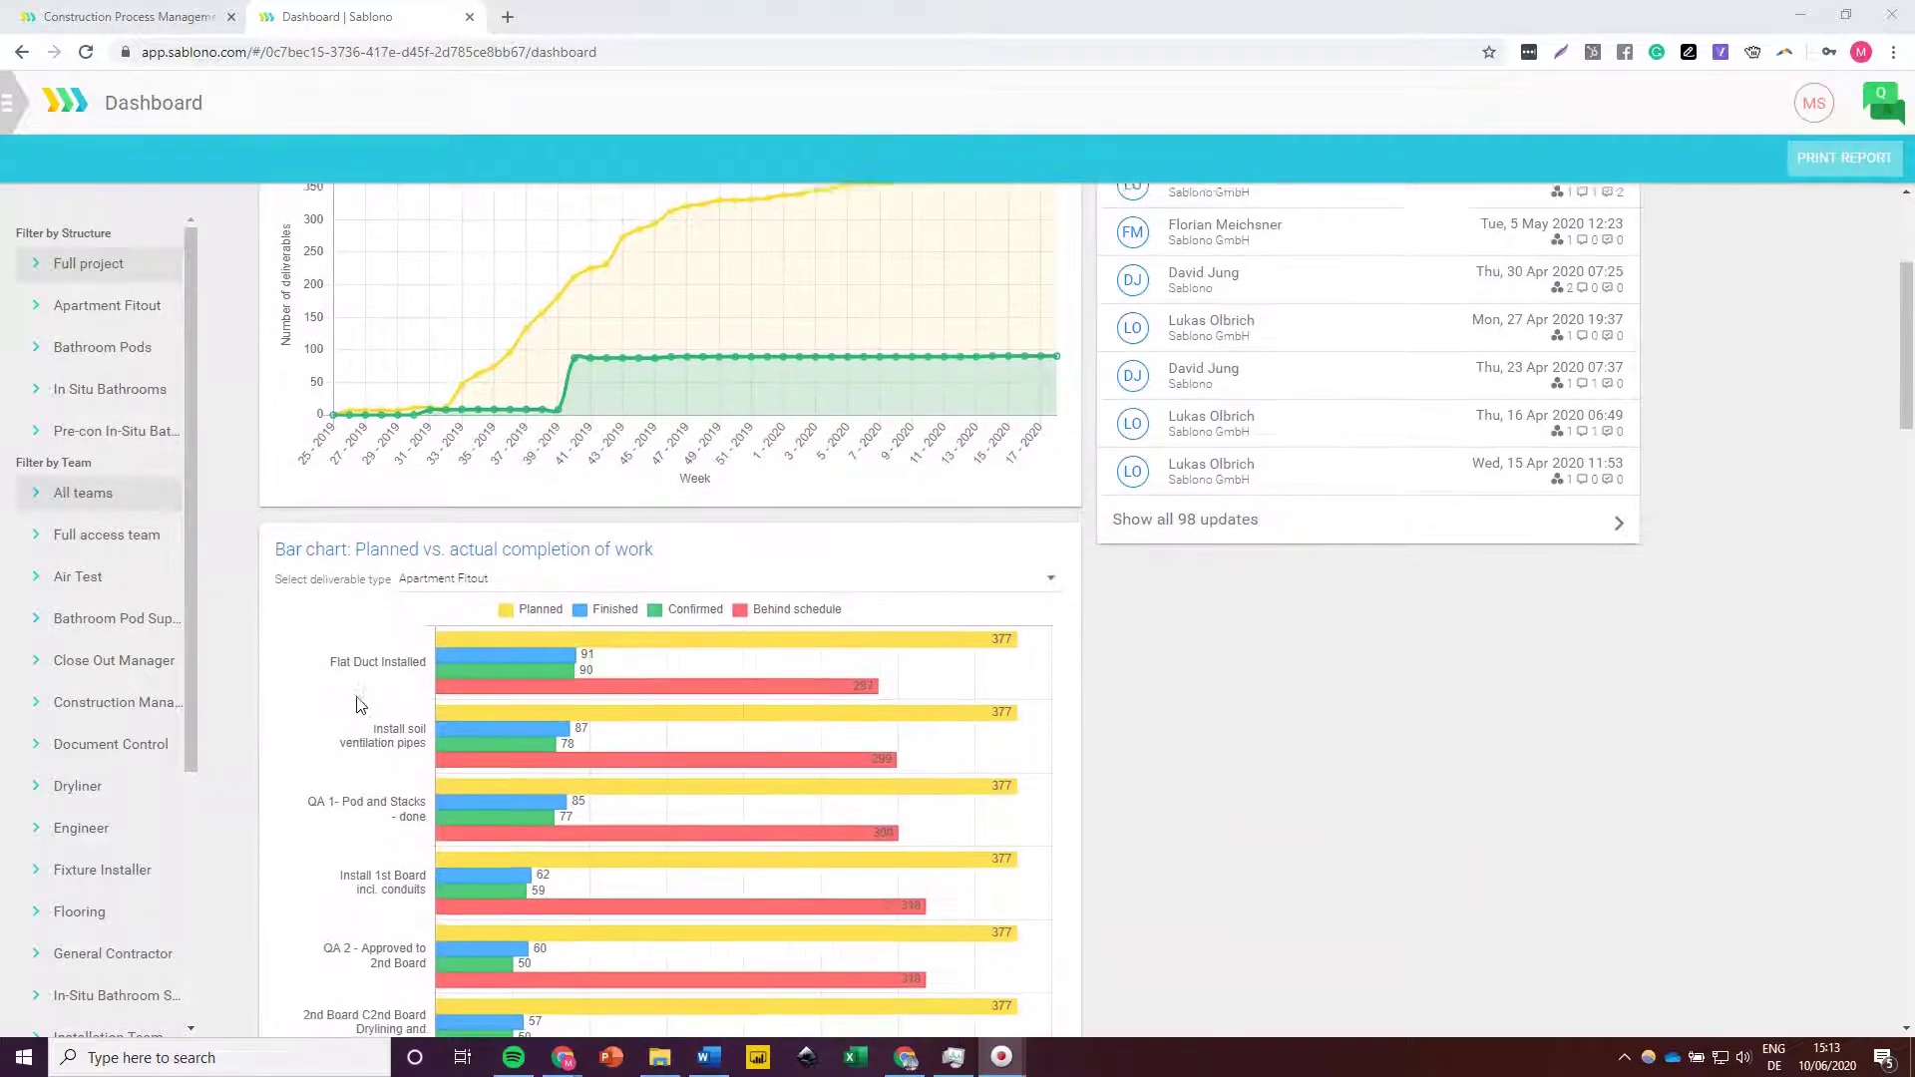
{"action": "scroll", "coordinate": [321, 557], "scroll_direction": "down", "scroll_amount": 1}
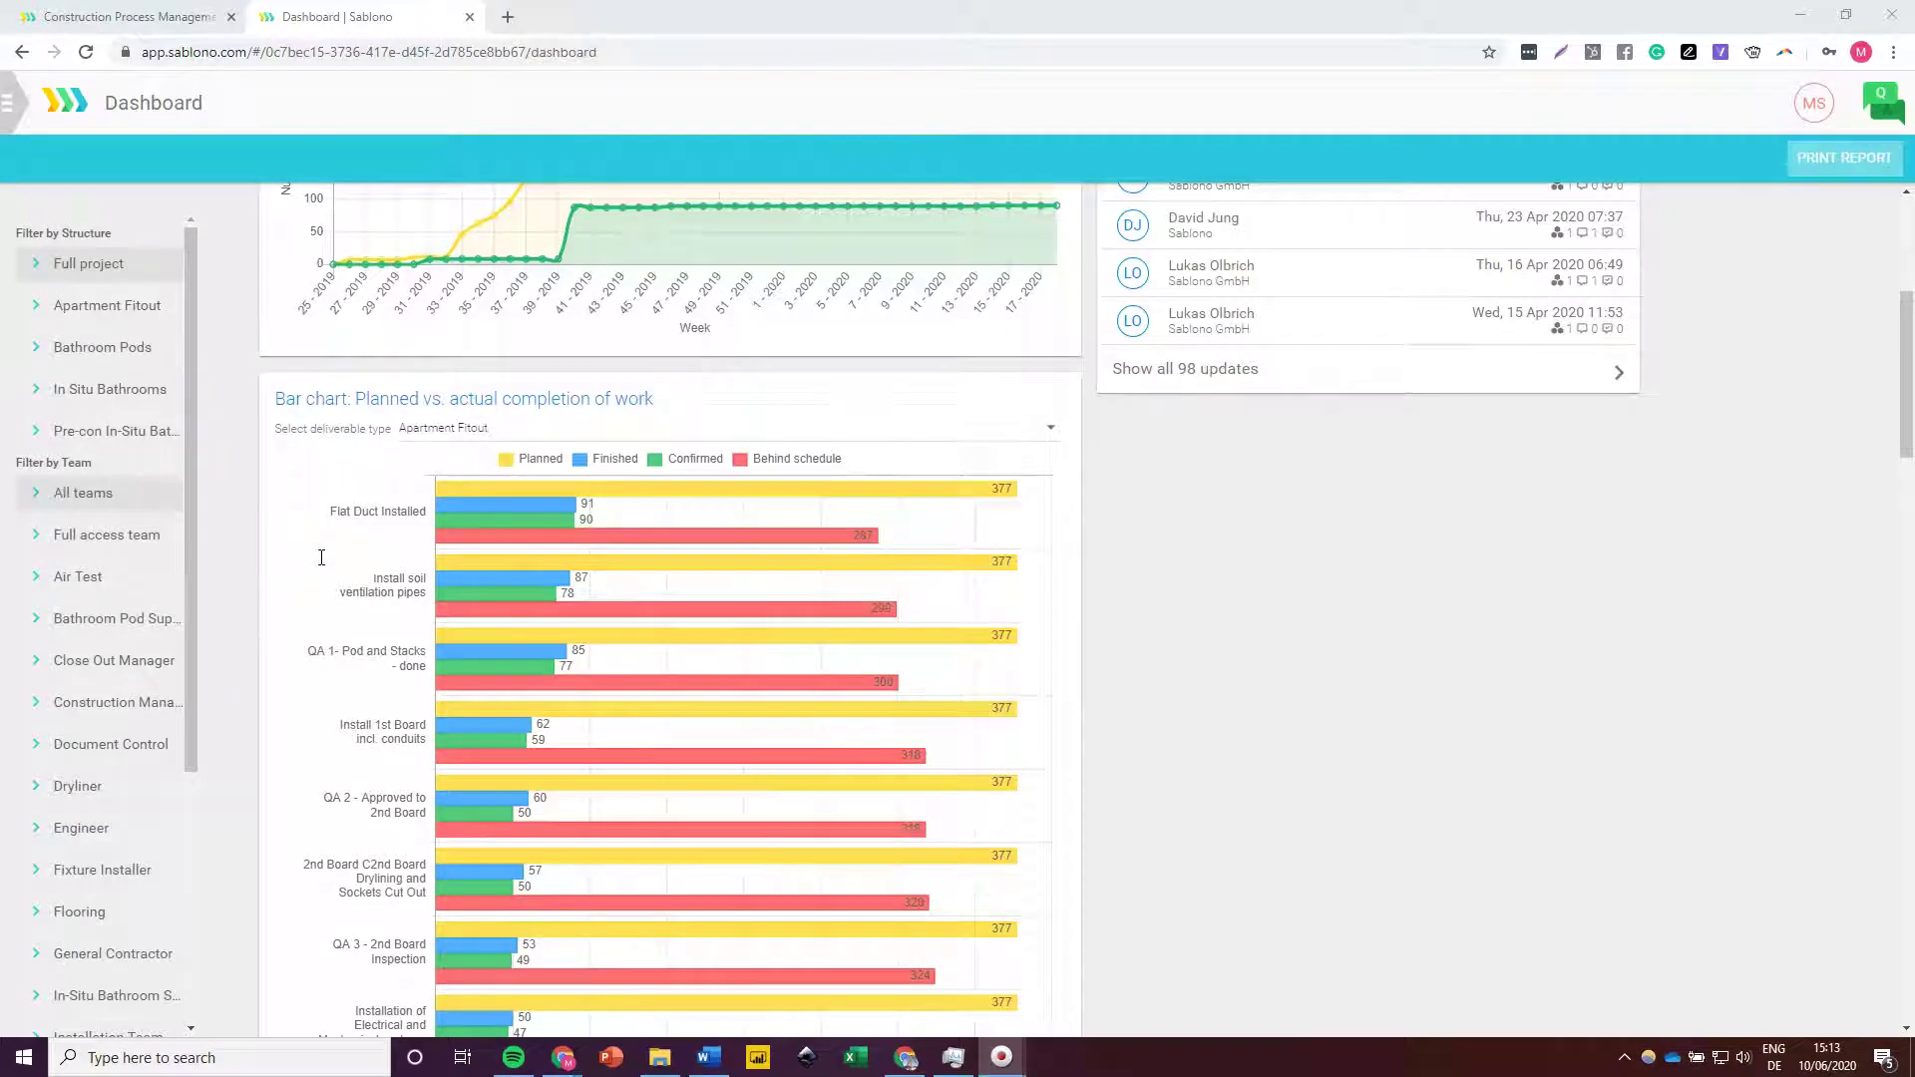
{"action": "scroll", "coordinate": [321, 557], "scroll_direction": "down", "scroll_amount": 1}
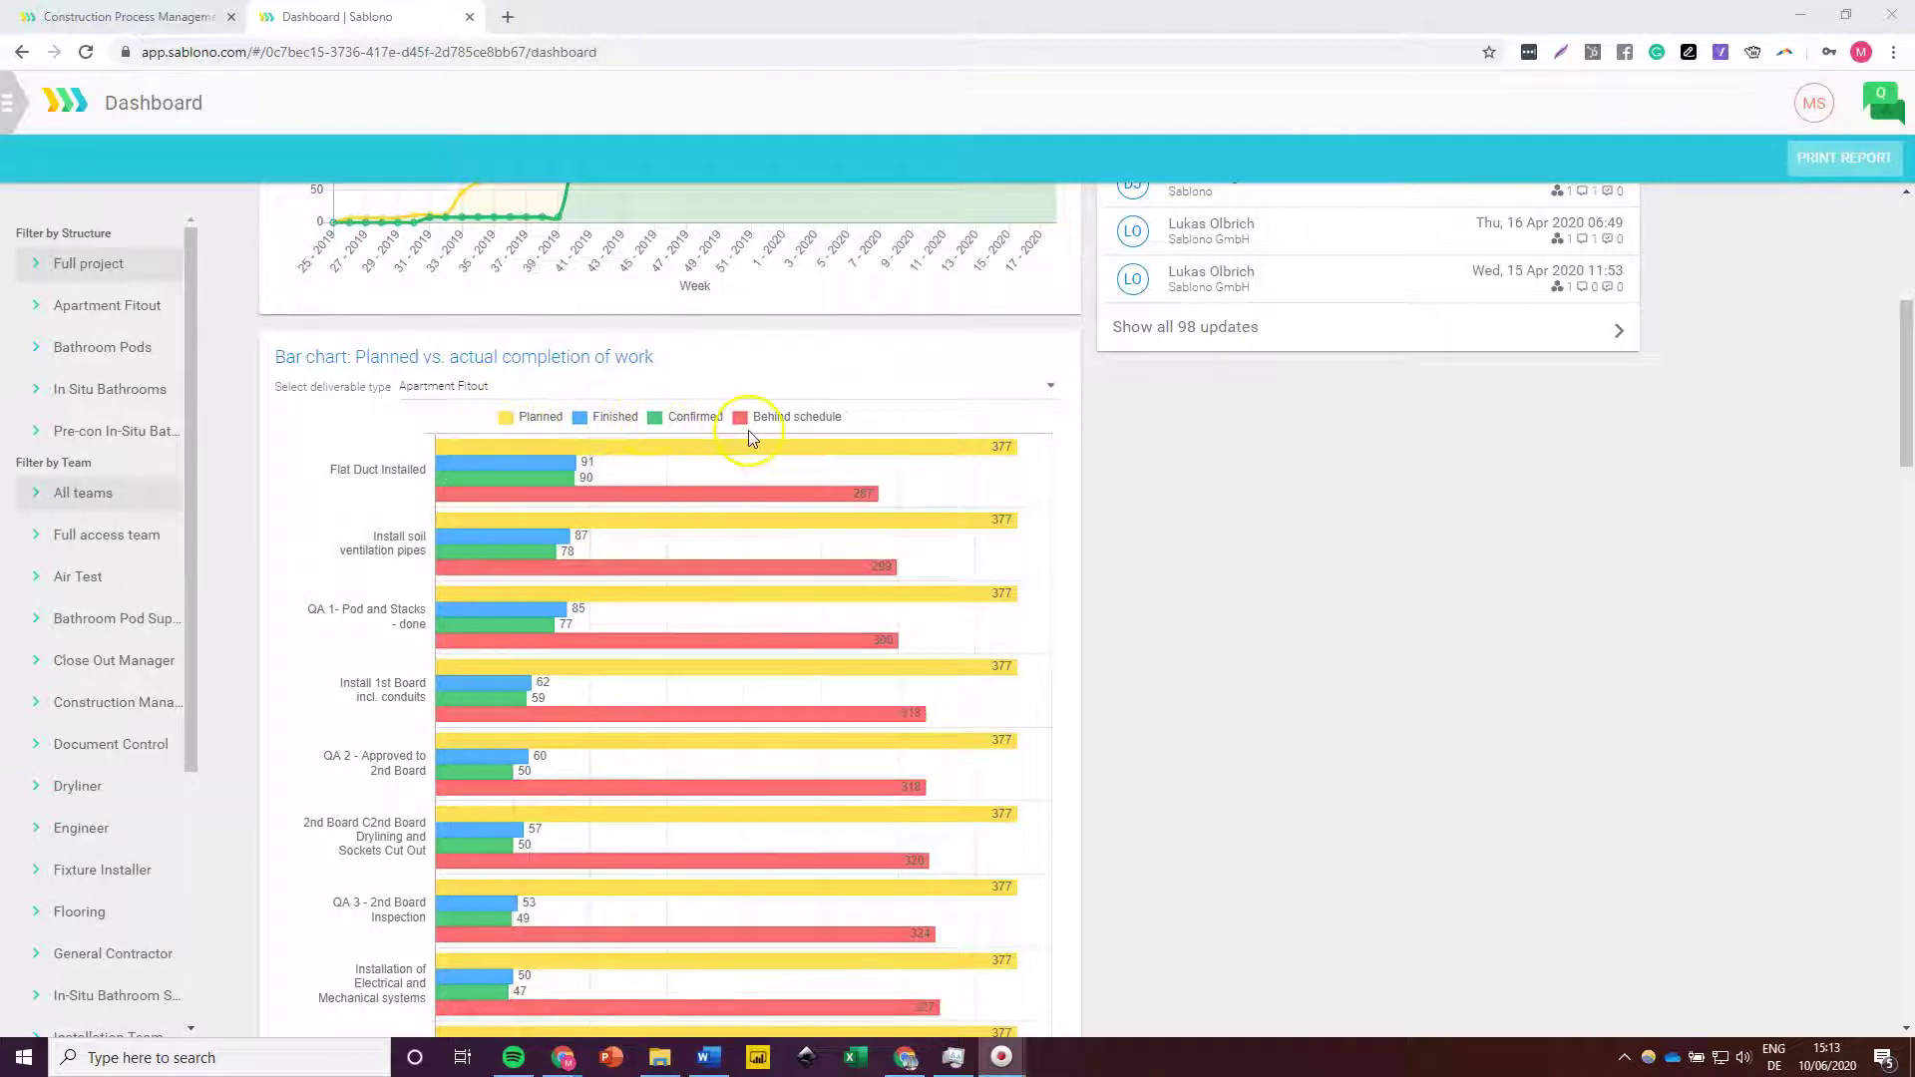
{"action": "scroll", "coordinate": [342, 469], "scroll_direction": "down", "scroll_amount": 1}
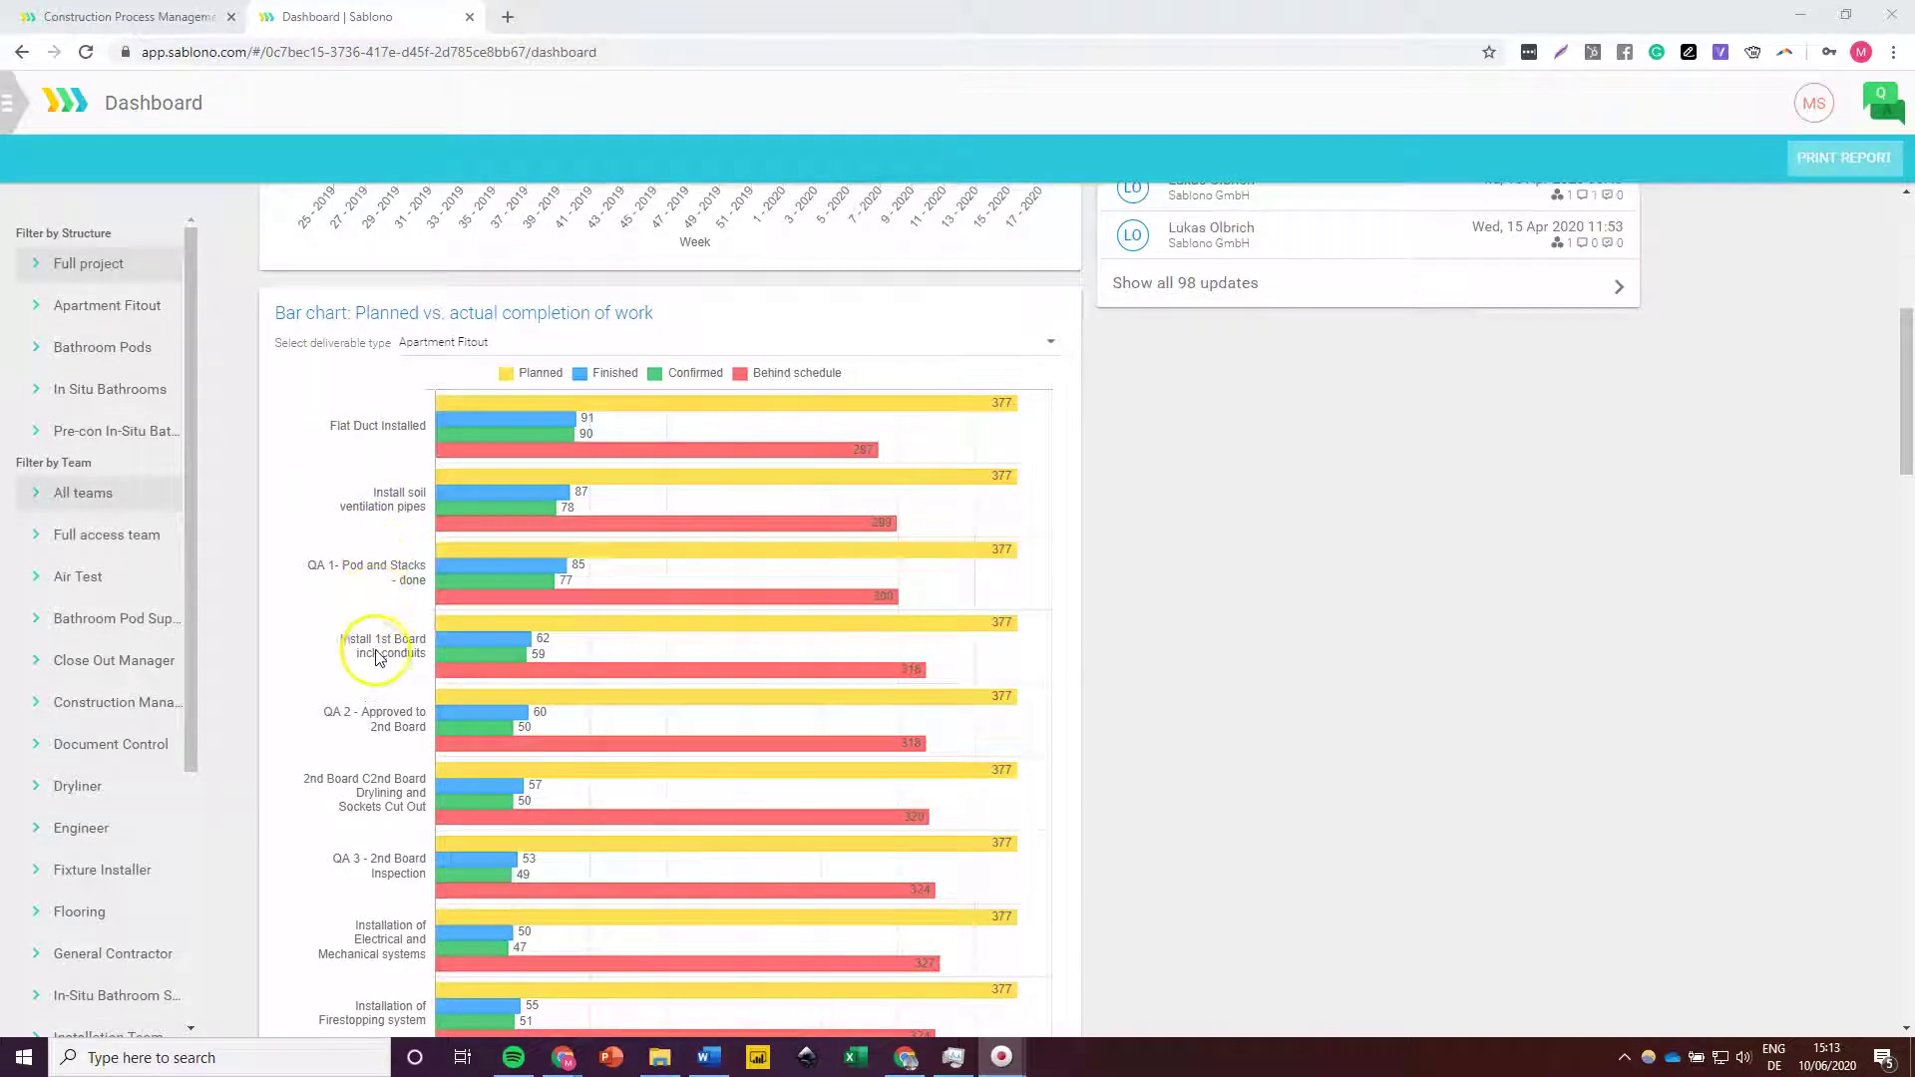
{"action": "scroll", "coordinate": [379, 670], "scroll_direction": "down", "scroll_amount": 1}
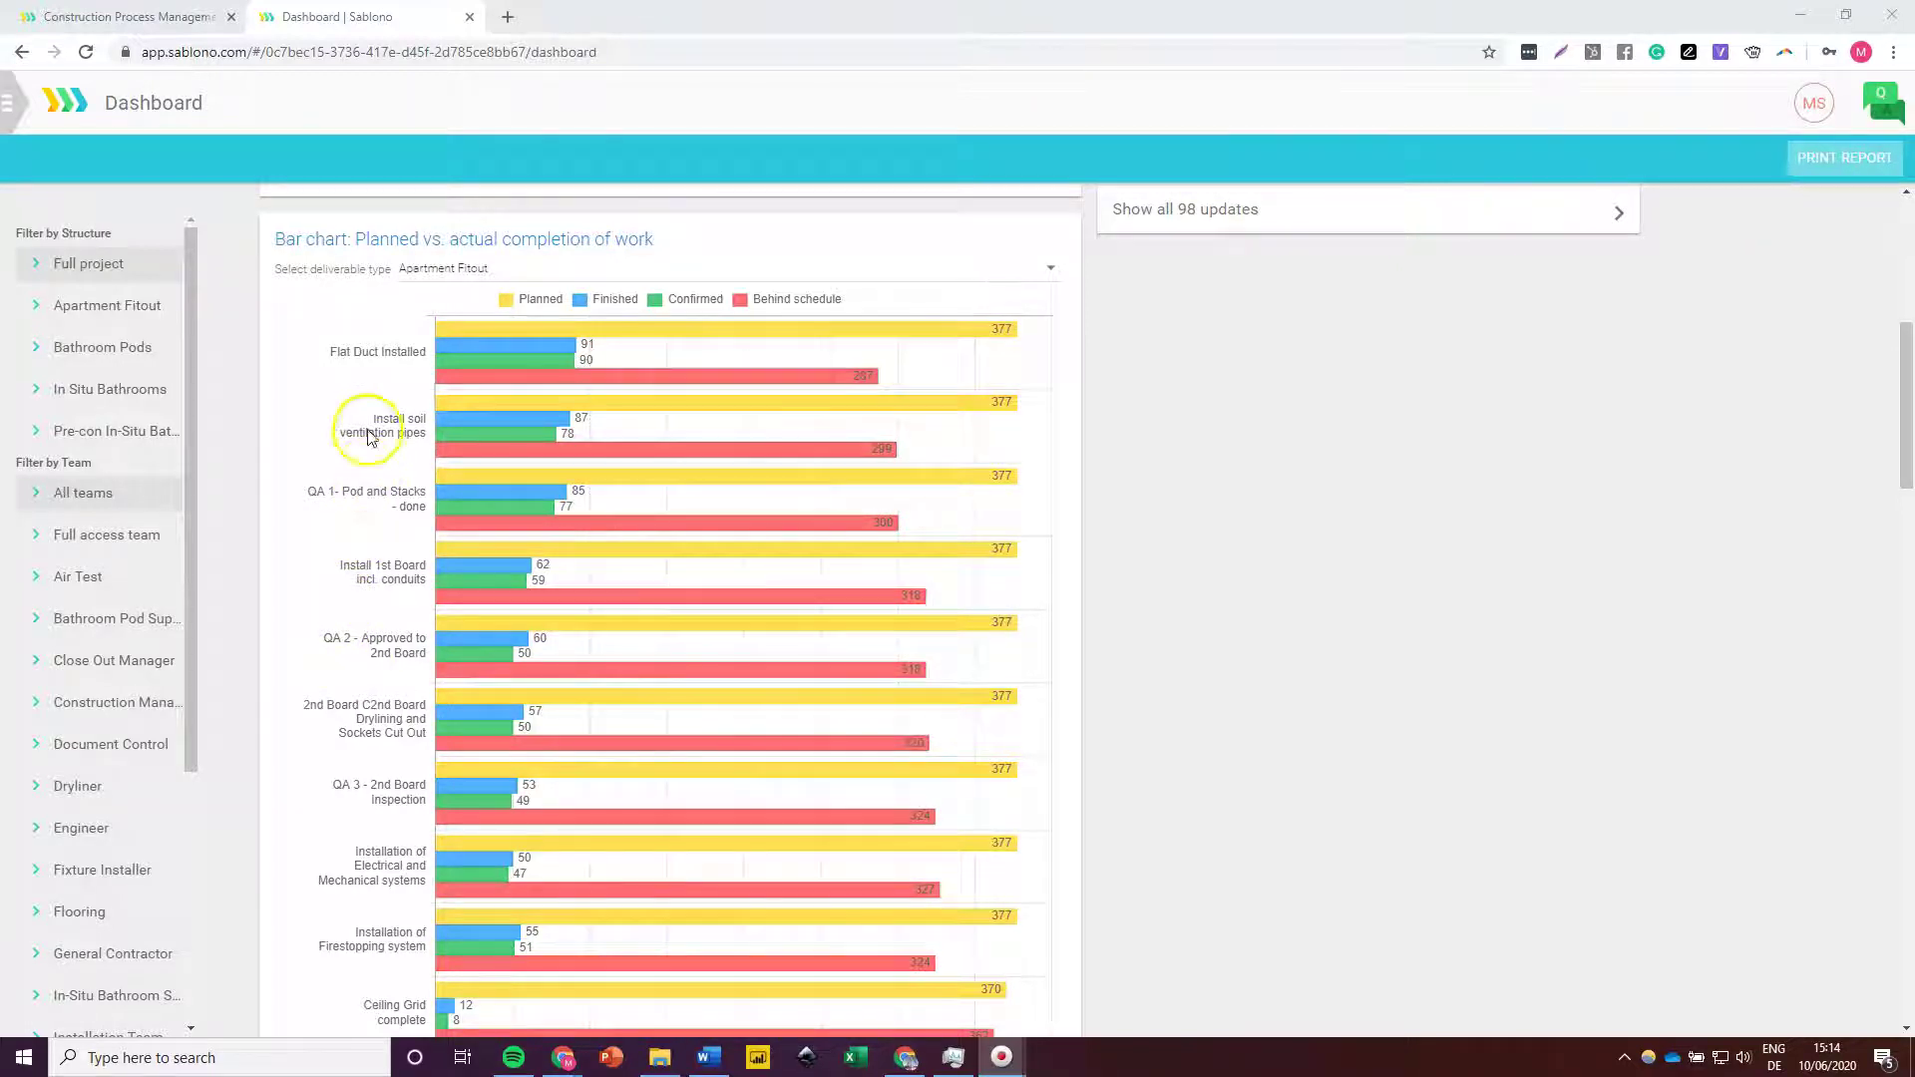
{"action": "left_click", "coordinate": [461, 274]}
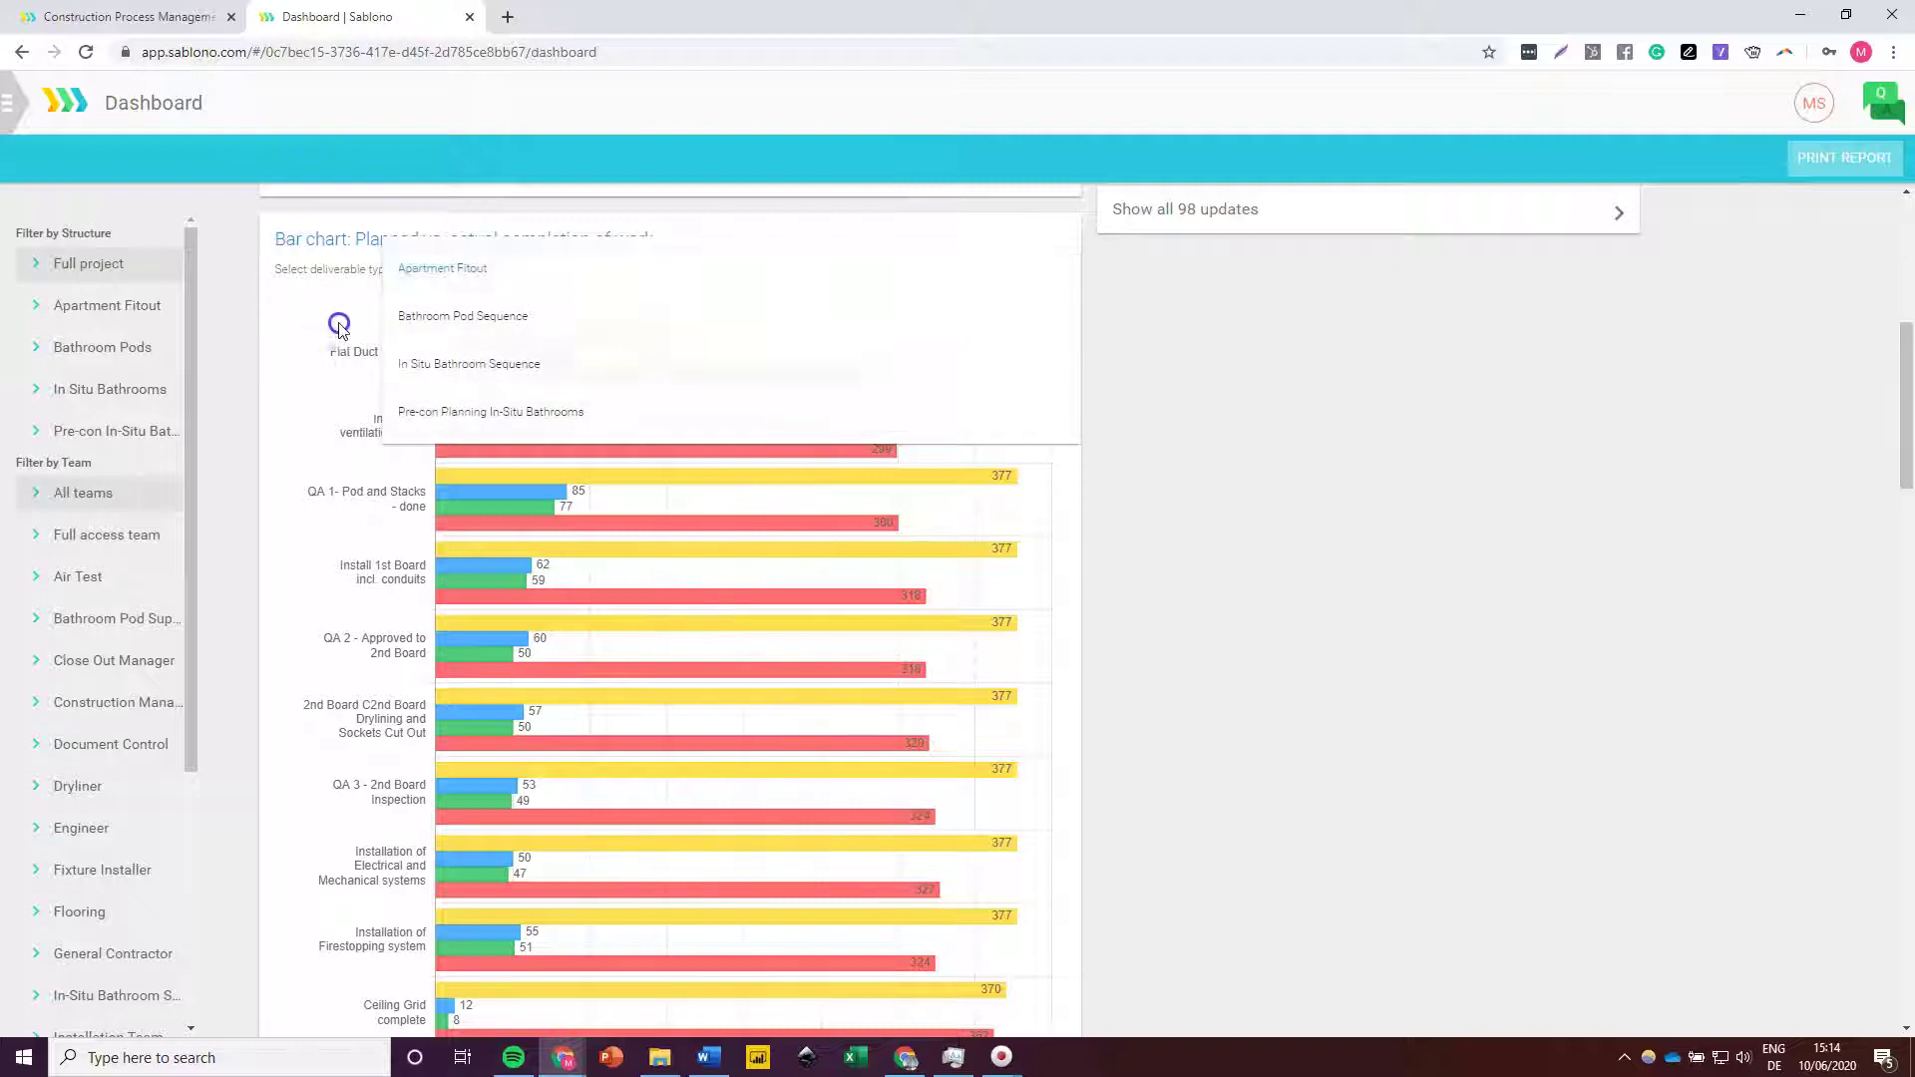
{"action": "left_click", "coordinate": [480, 272]}
{"action": "left_click", "coordinate": [487, 270]}
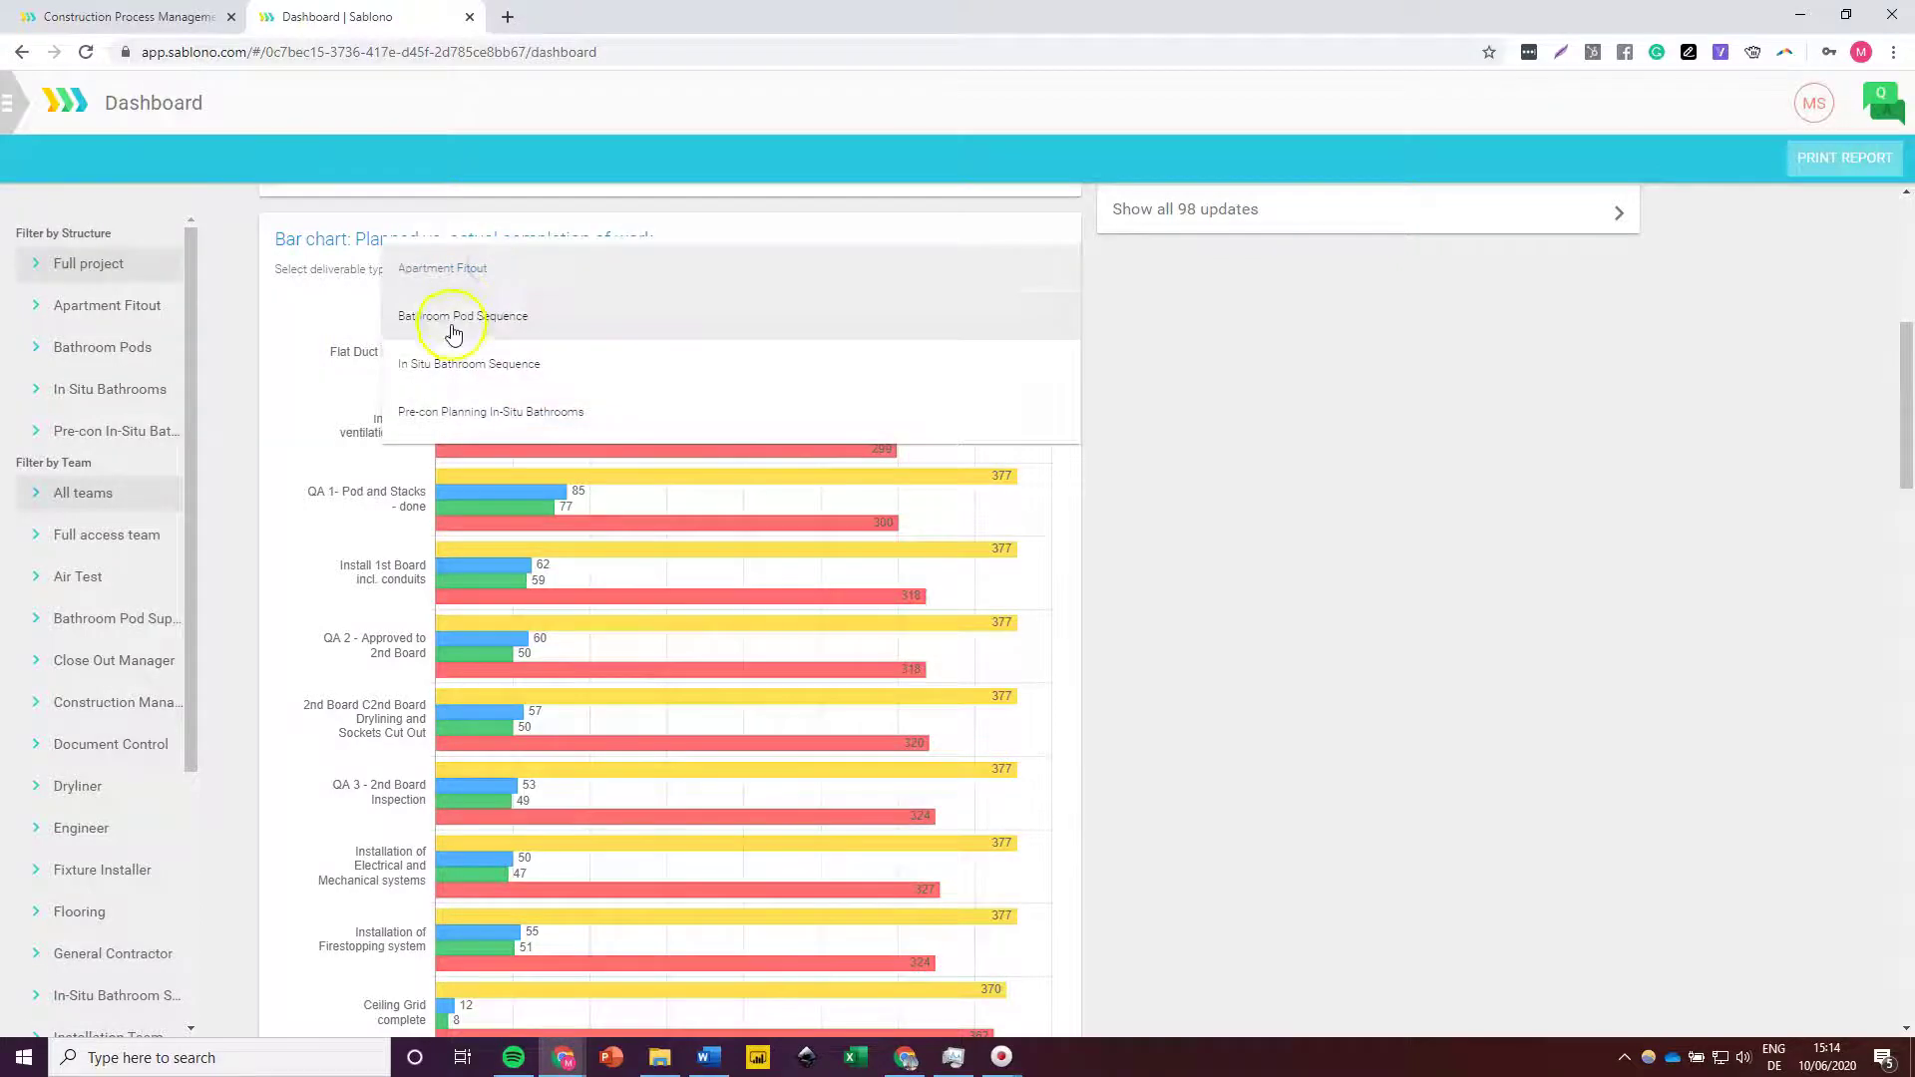
{"action": "left_click", "coordinate": [512, 321]}
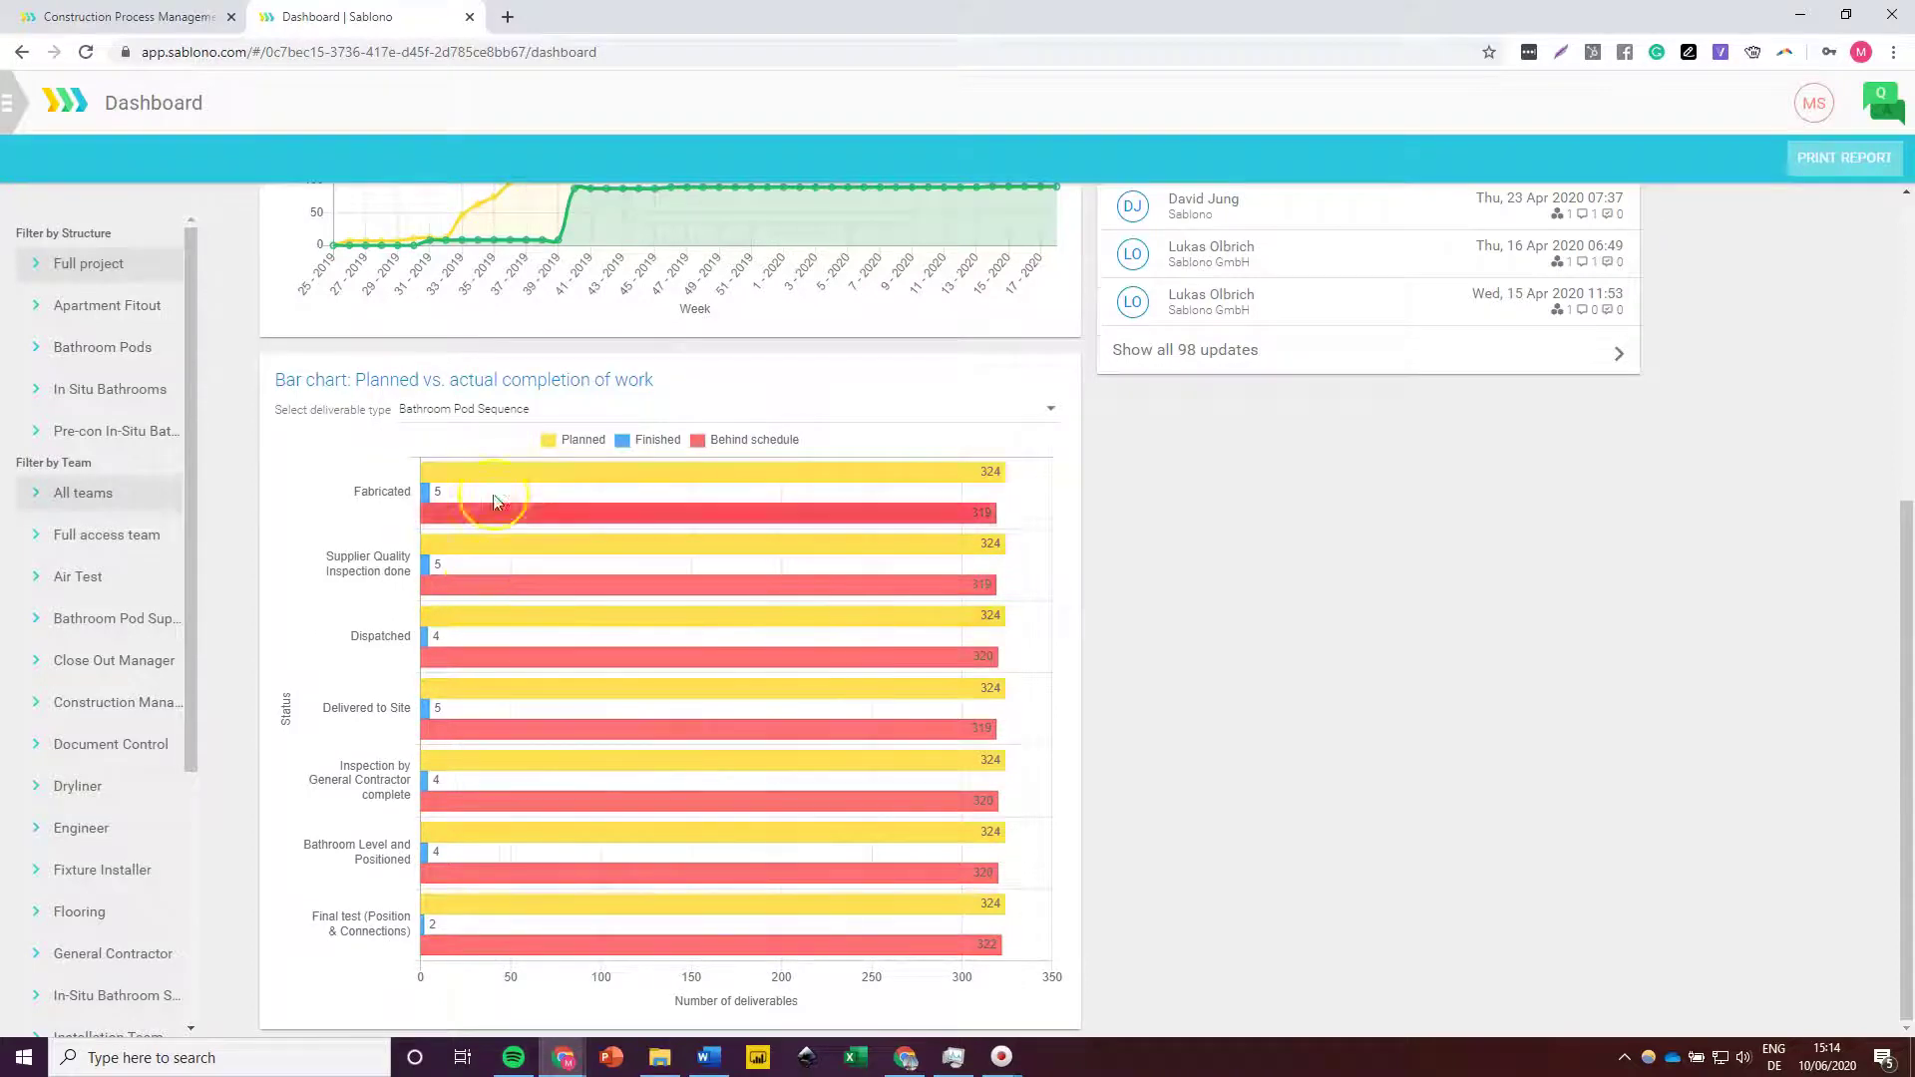
{"action": "left_click", "coordinate": [500, 417]}
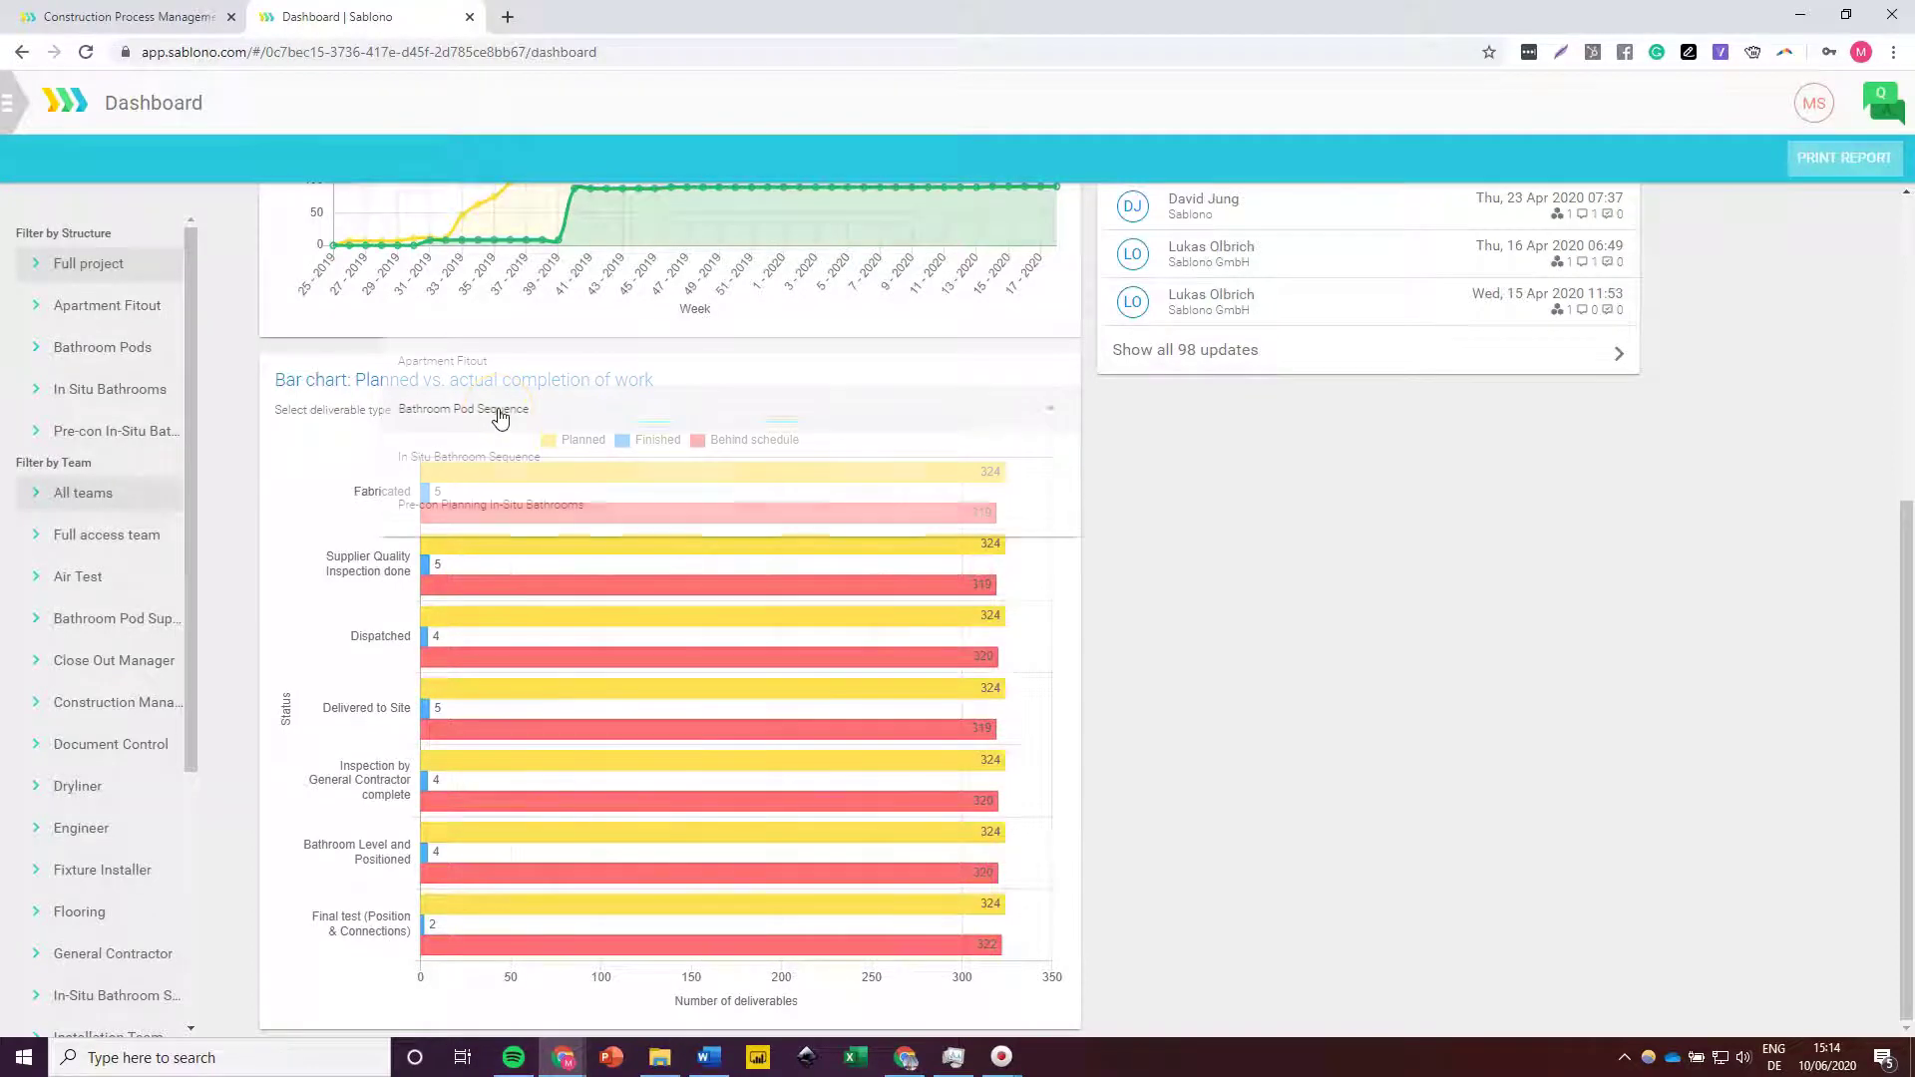
{"action": "left_click", "coordinate": [483, 369]}
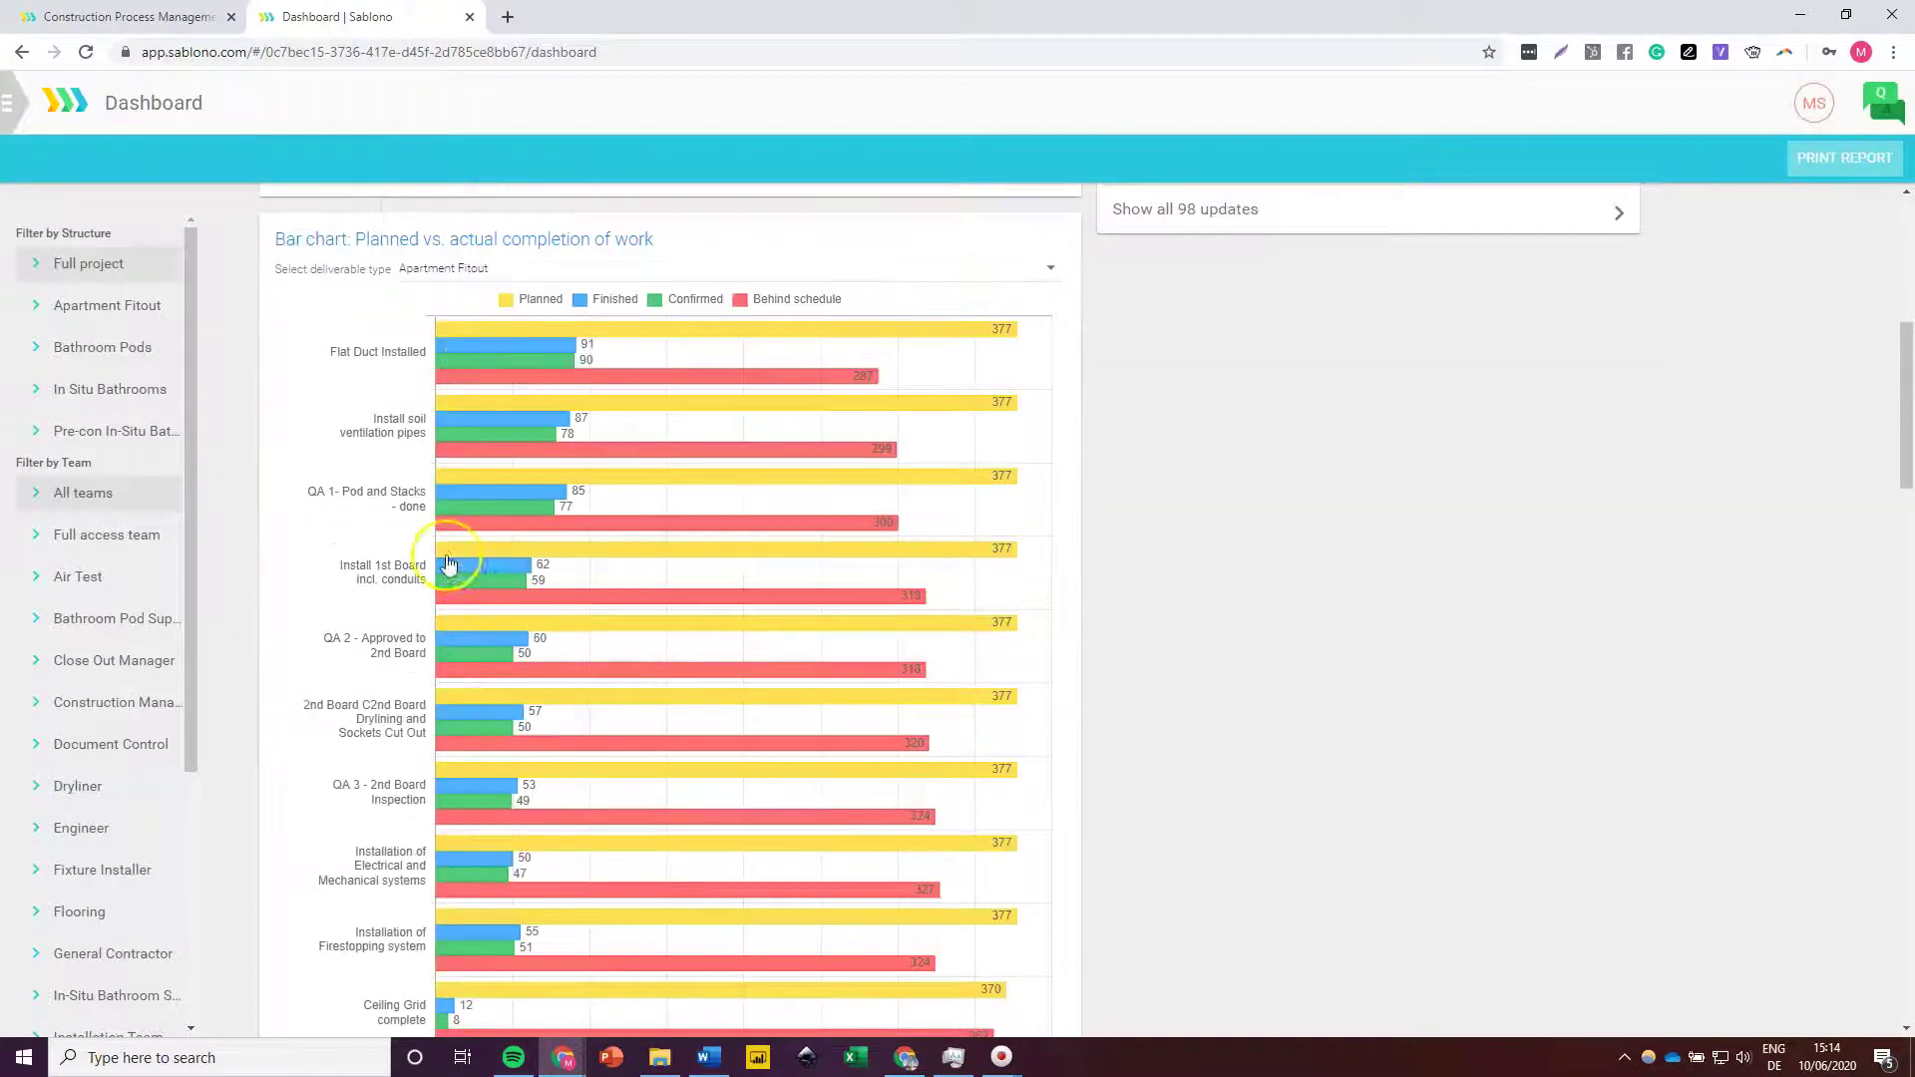
Step: Open the list of deliverables confirmed for "QA 1- Pod and Stacks - done" from the bar chart
{"action": "scroll", "coordinate": [335, 514], "scroll_direction": "up", "scroll_amount": 1}
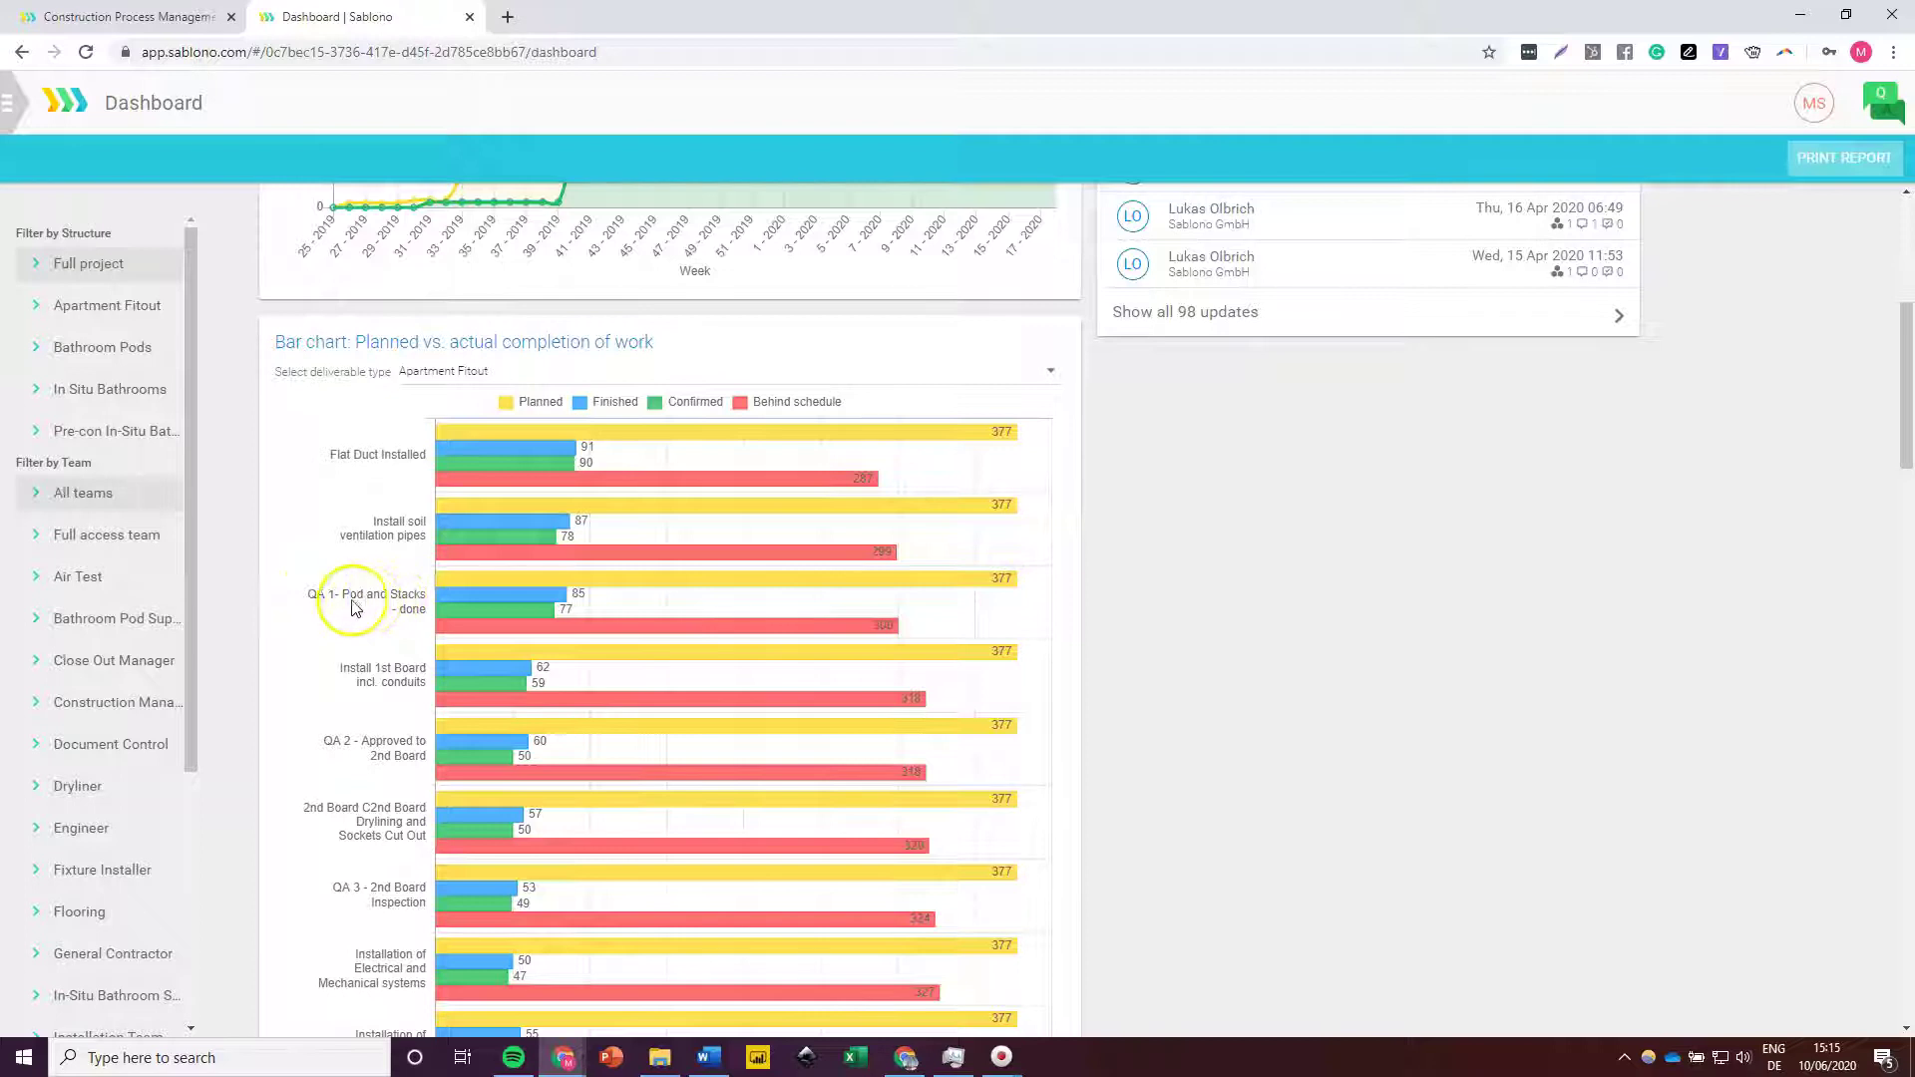
{"action": "left_click", "coordinate": [505, 618]}
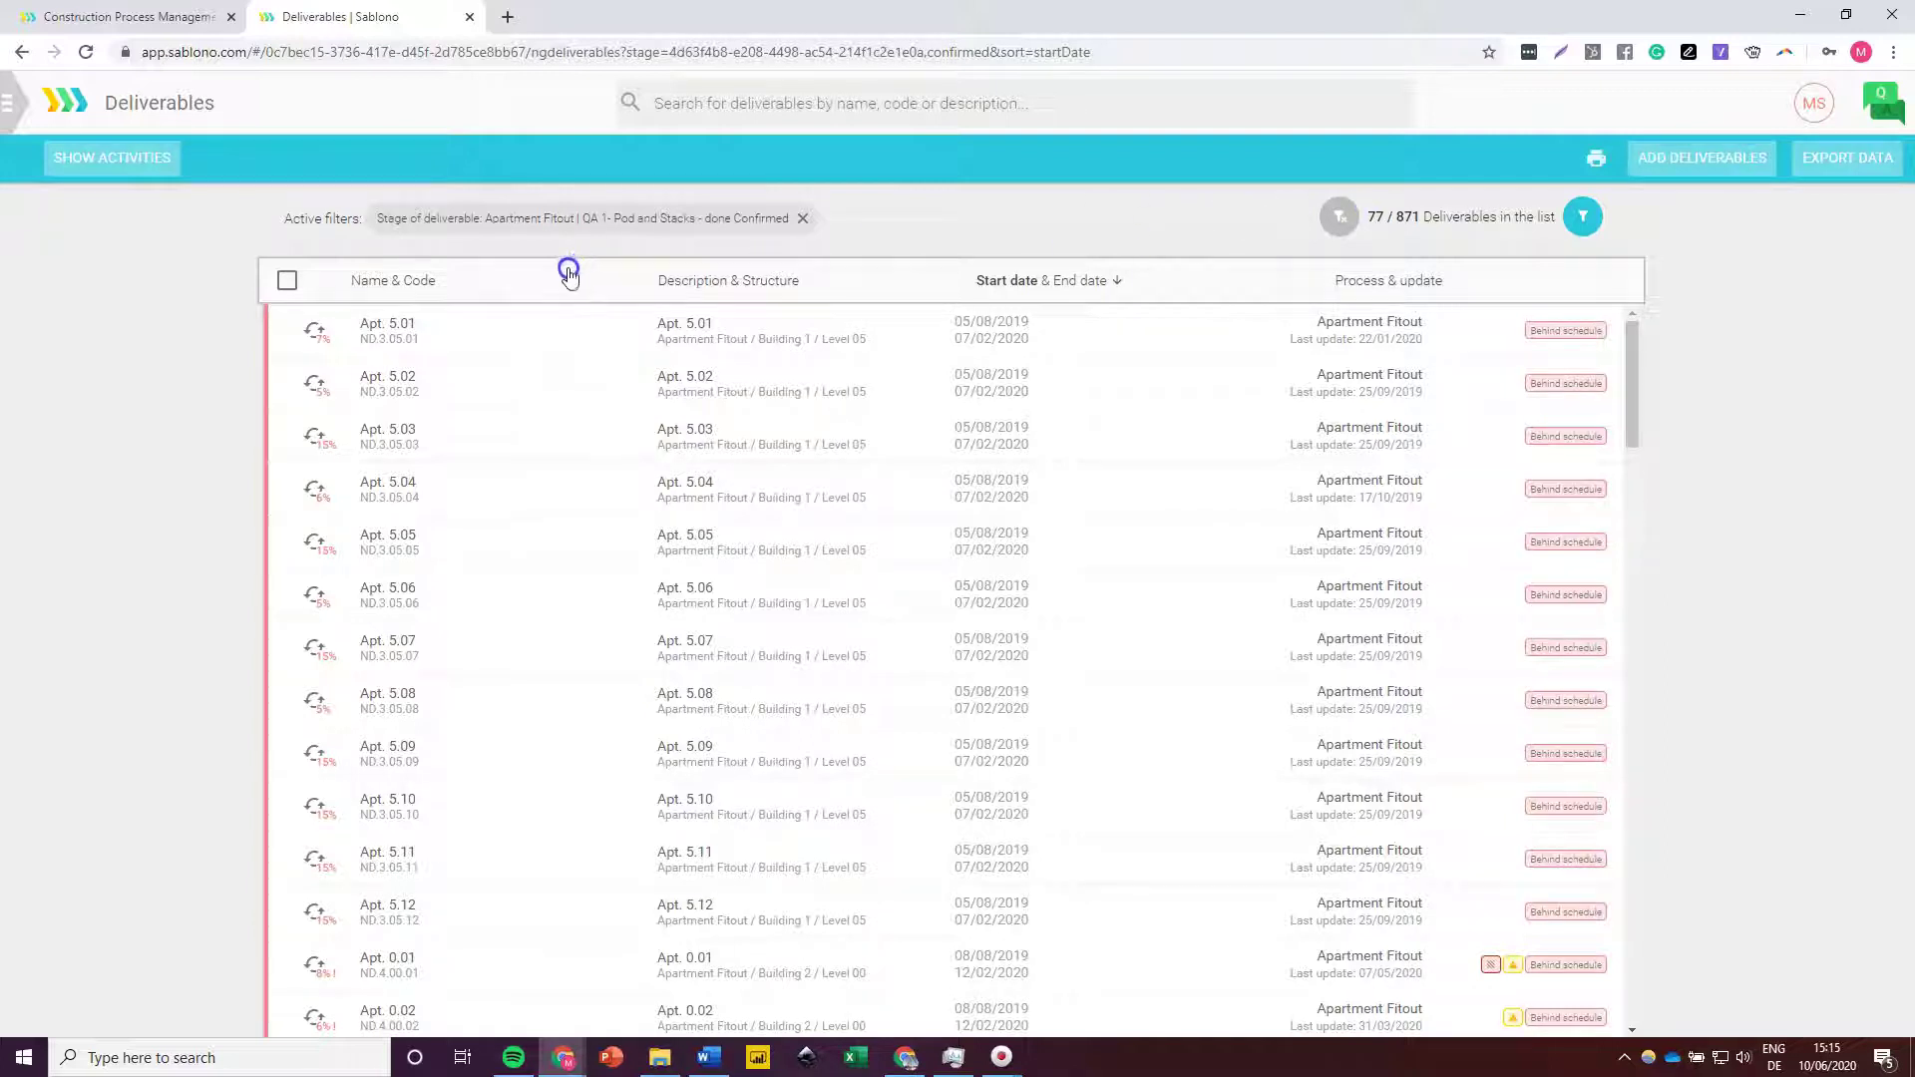
Step: Select all deliverables in the filtered list and clear the selection again
{"action": "left_click", "coordinate": [285, 284]}
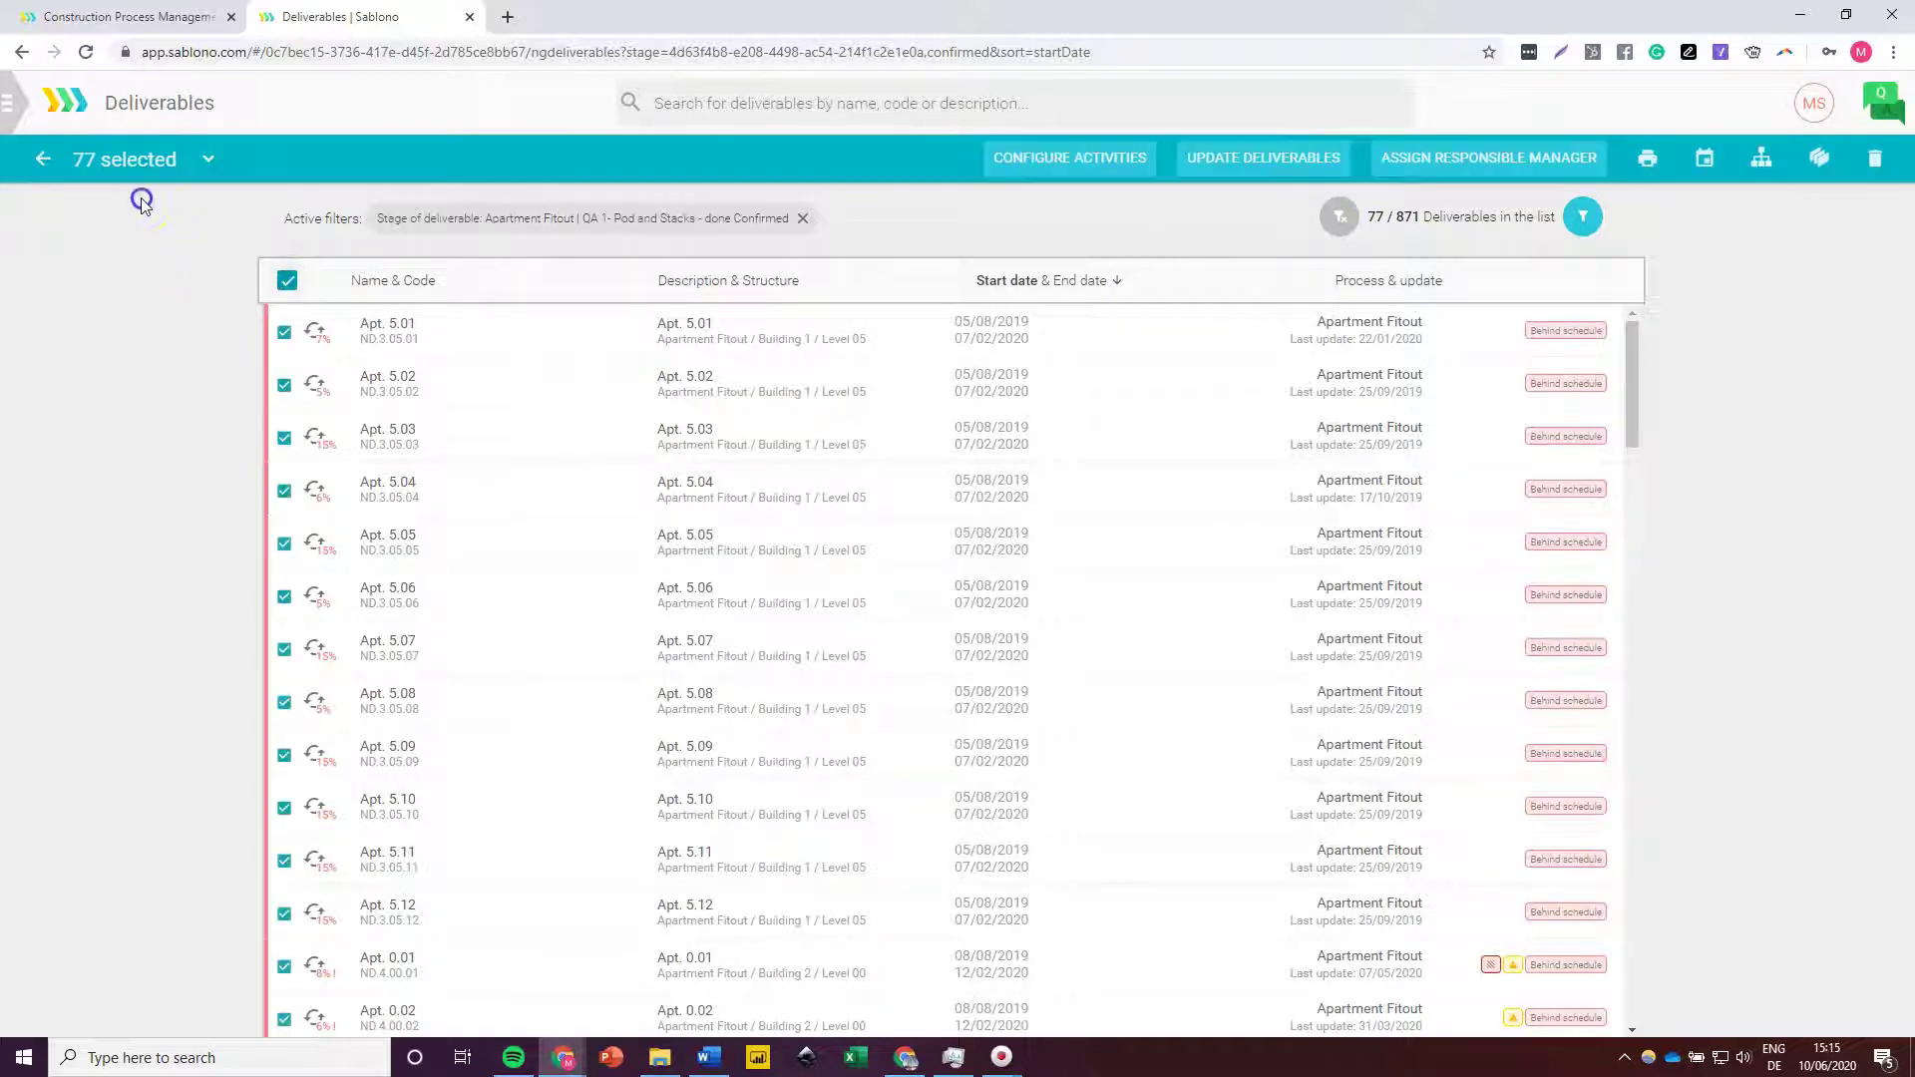
{"action": "left_click", "coordinate": [275, 279]}
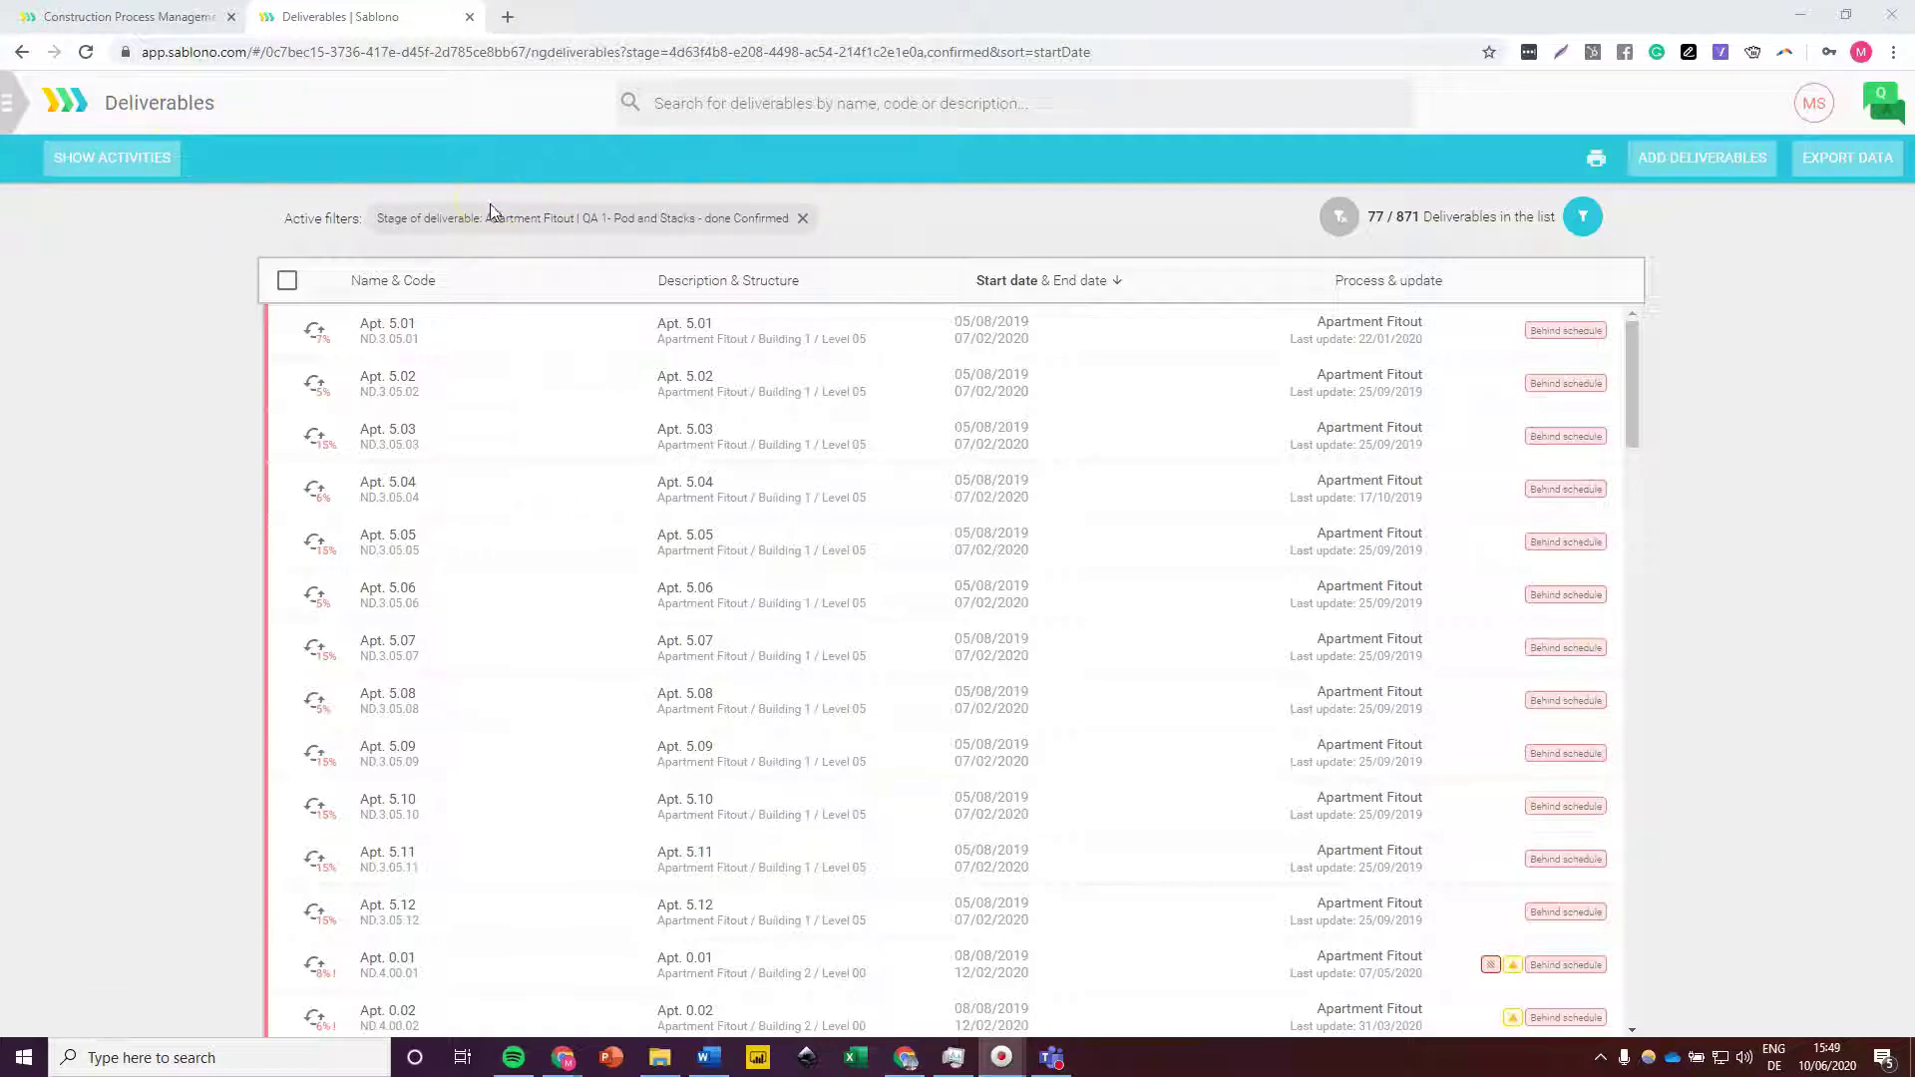
Step: Remove the confirmed-stage filter from the deliverables list and choose Apartment Fitout as the type of deliverable to filter by
{"action": "left_click", "coordinate": [802, 218]}
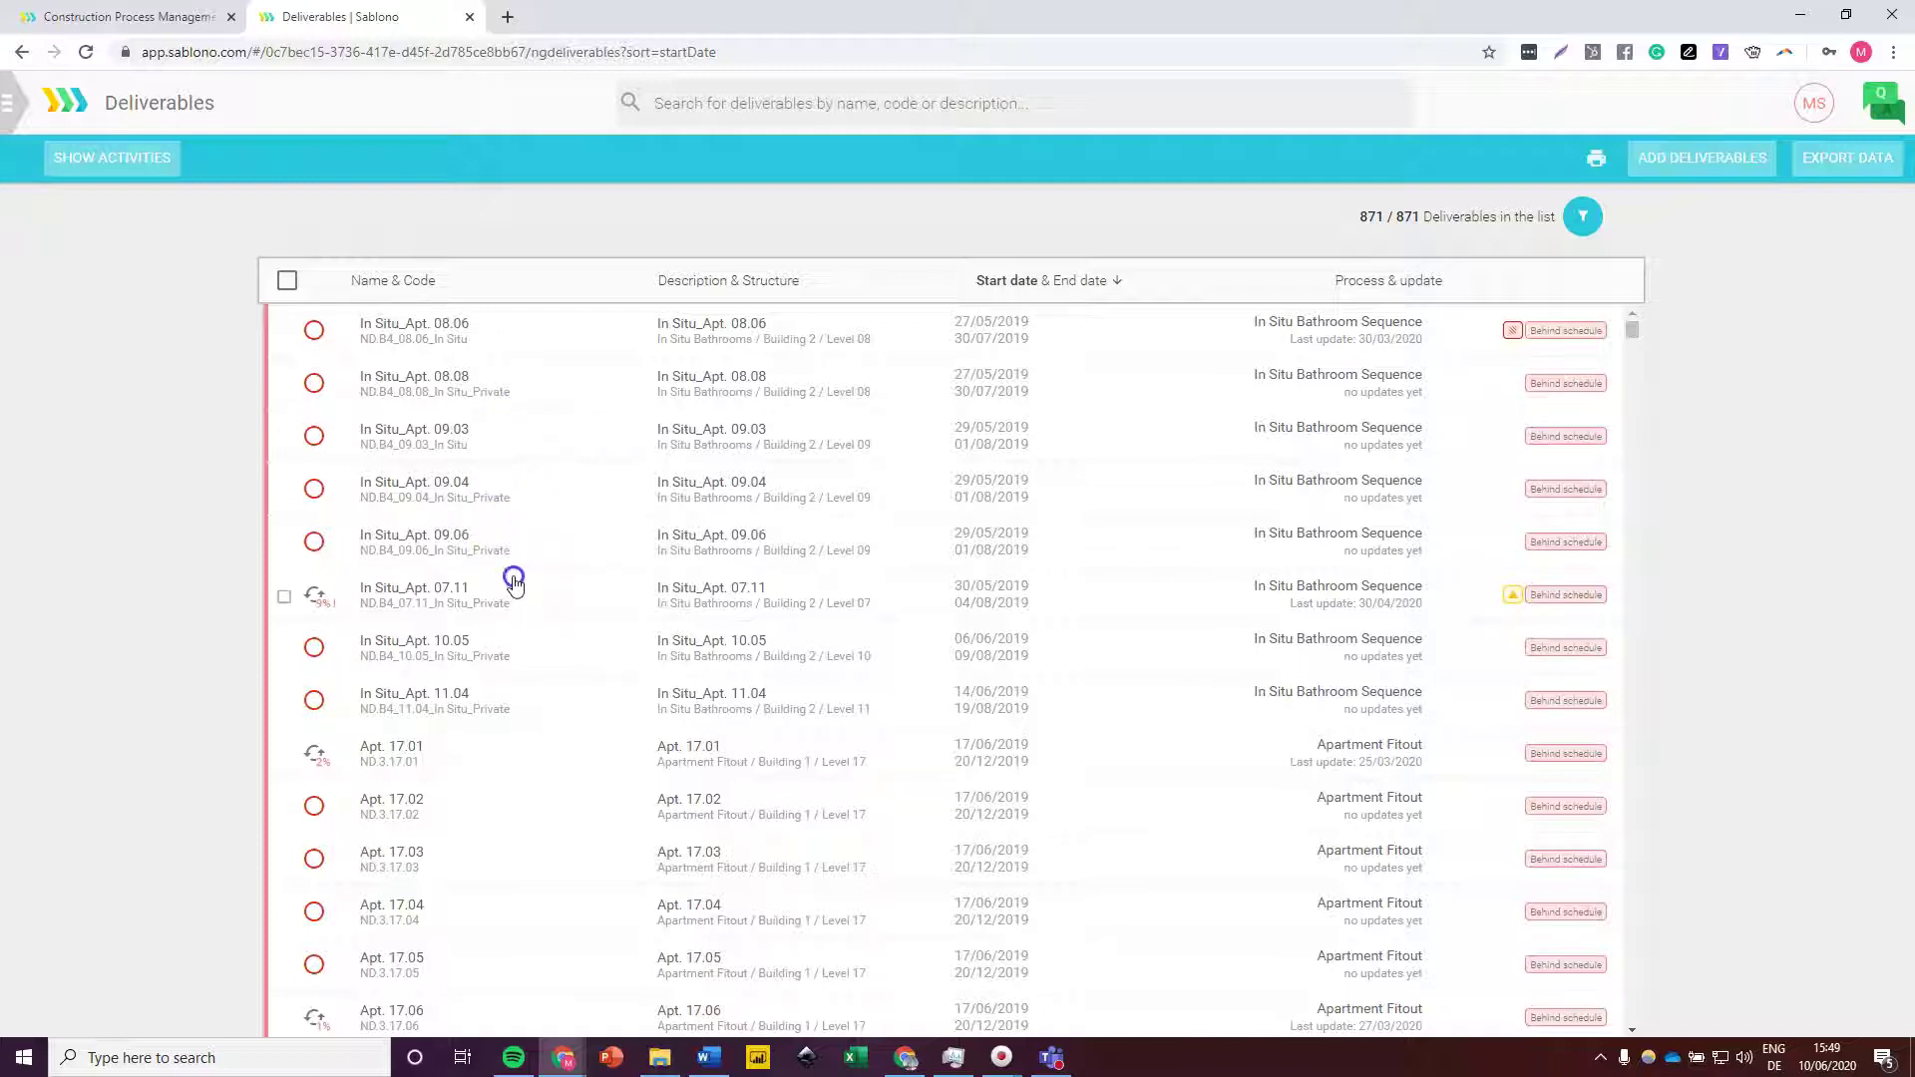
{"action": "left_click", "coordinate": [1349, 280]}
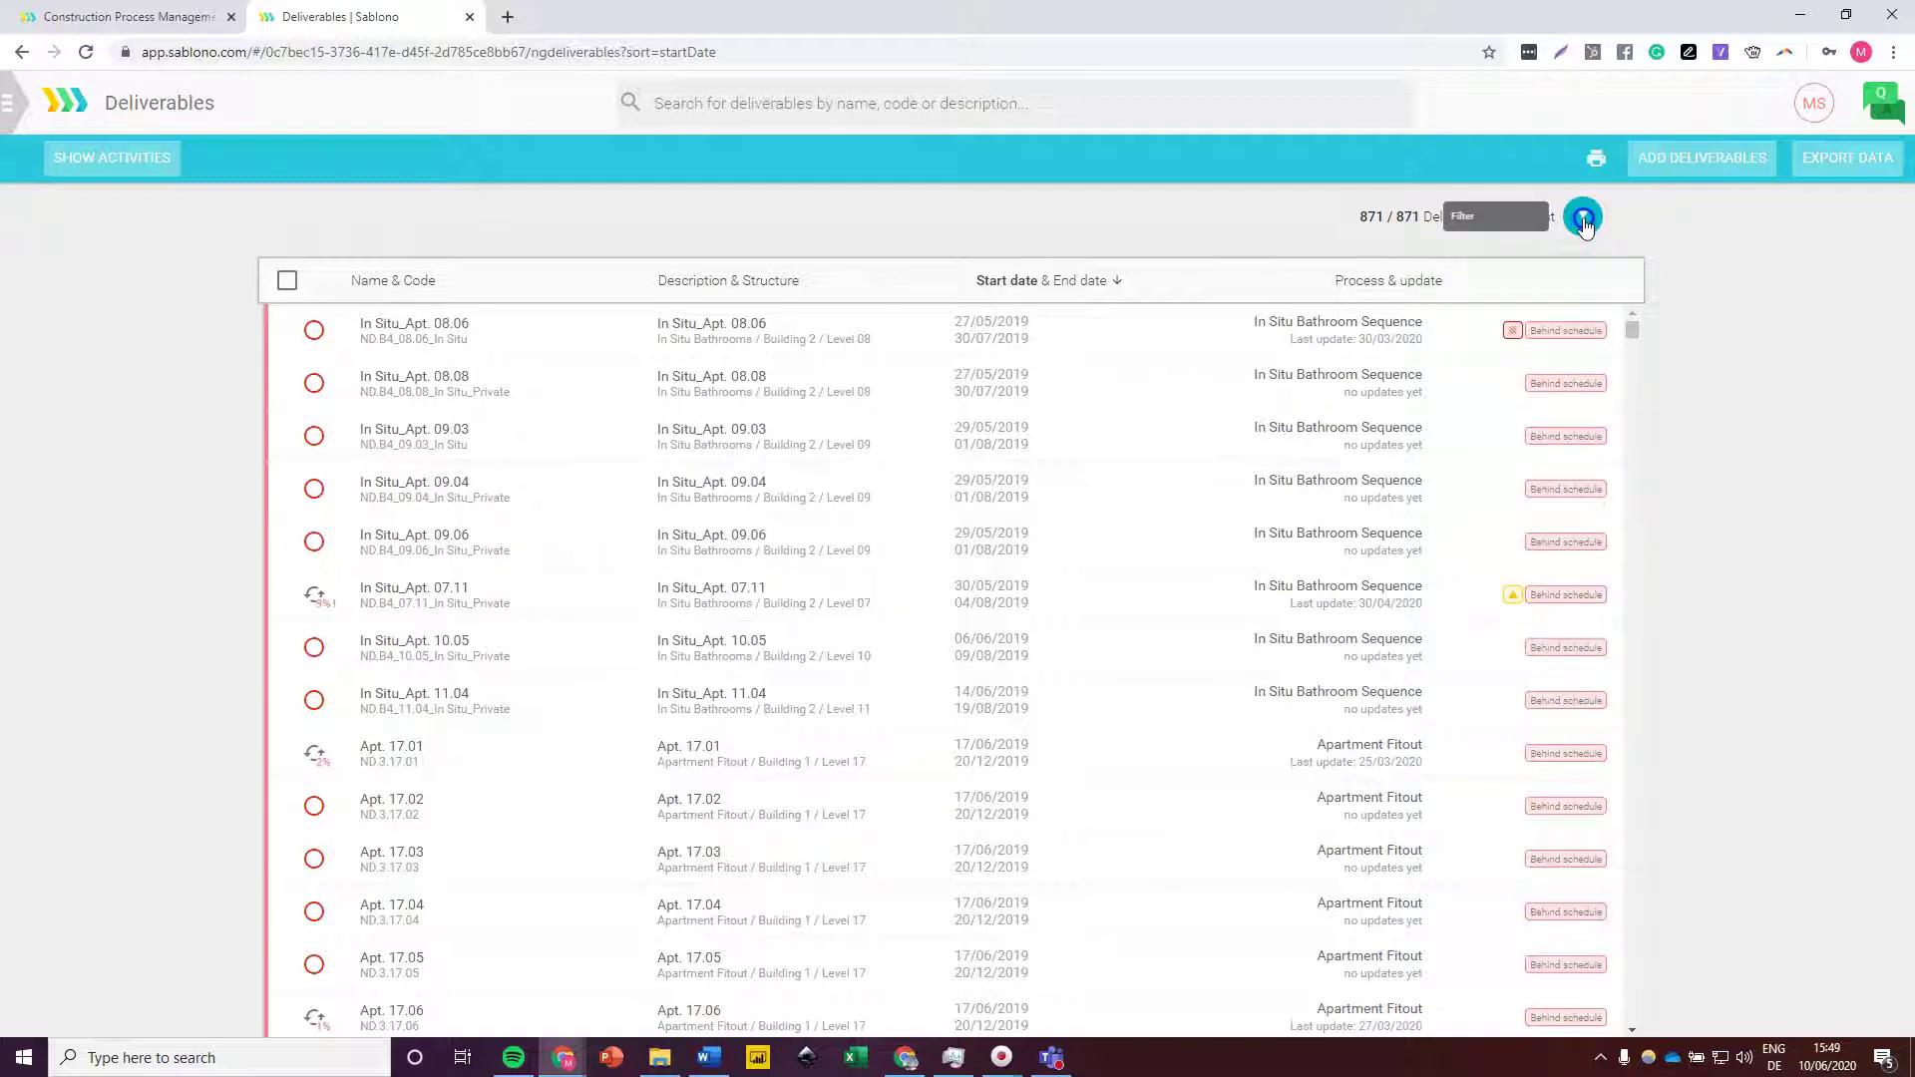
{"action": "left_click", "coordinate": [1591, 218]}
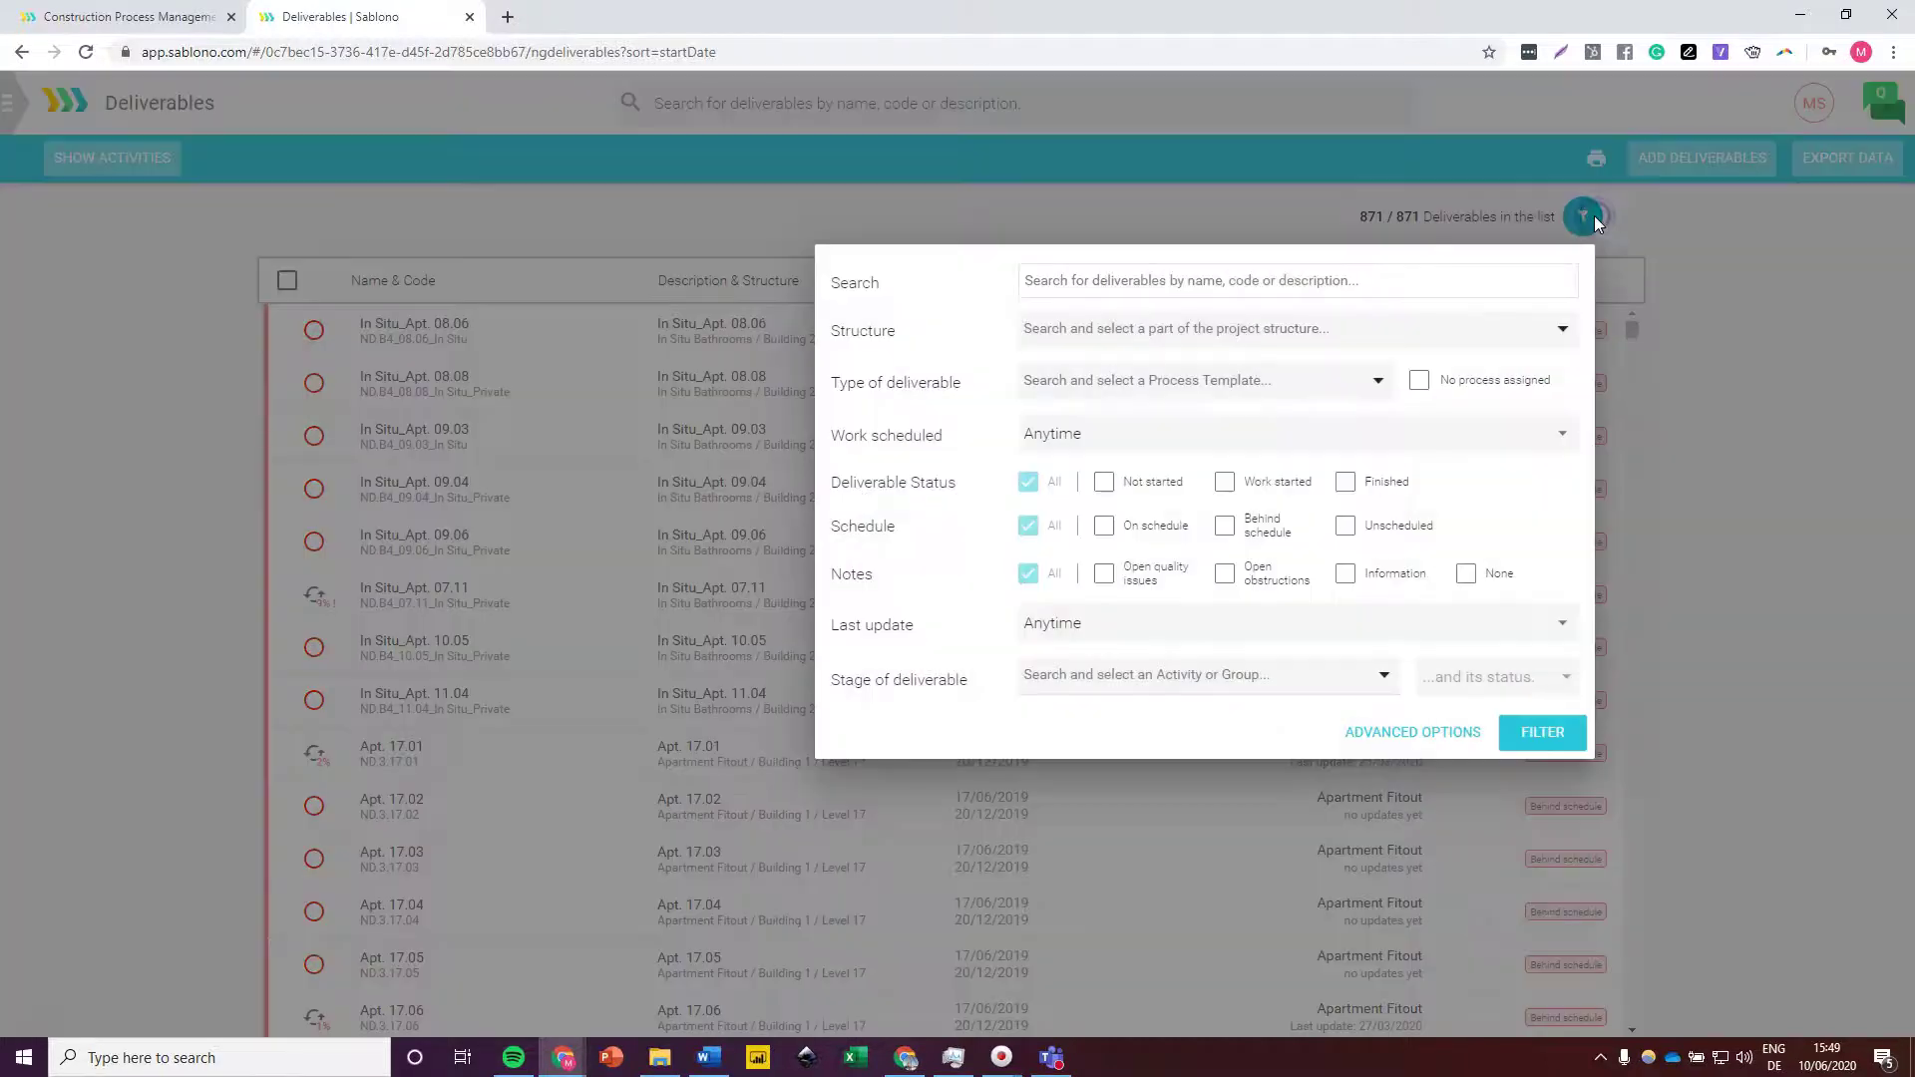
{"action": "left_click", "coordinate": [1261, 377]}
{"action": "left_click", "coordinate": [1097, 424]}
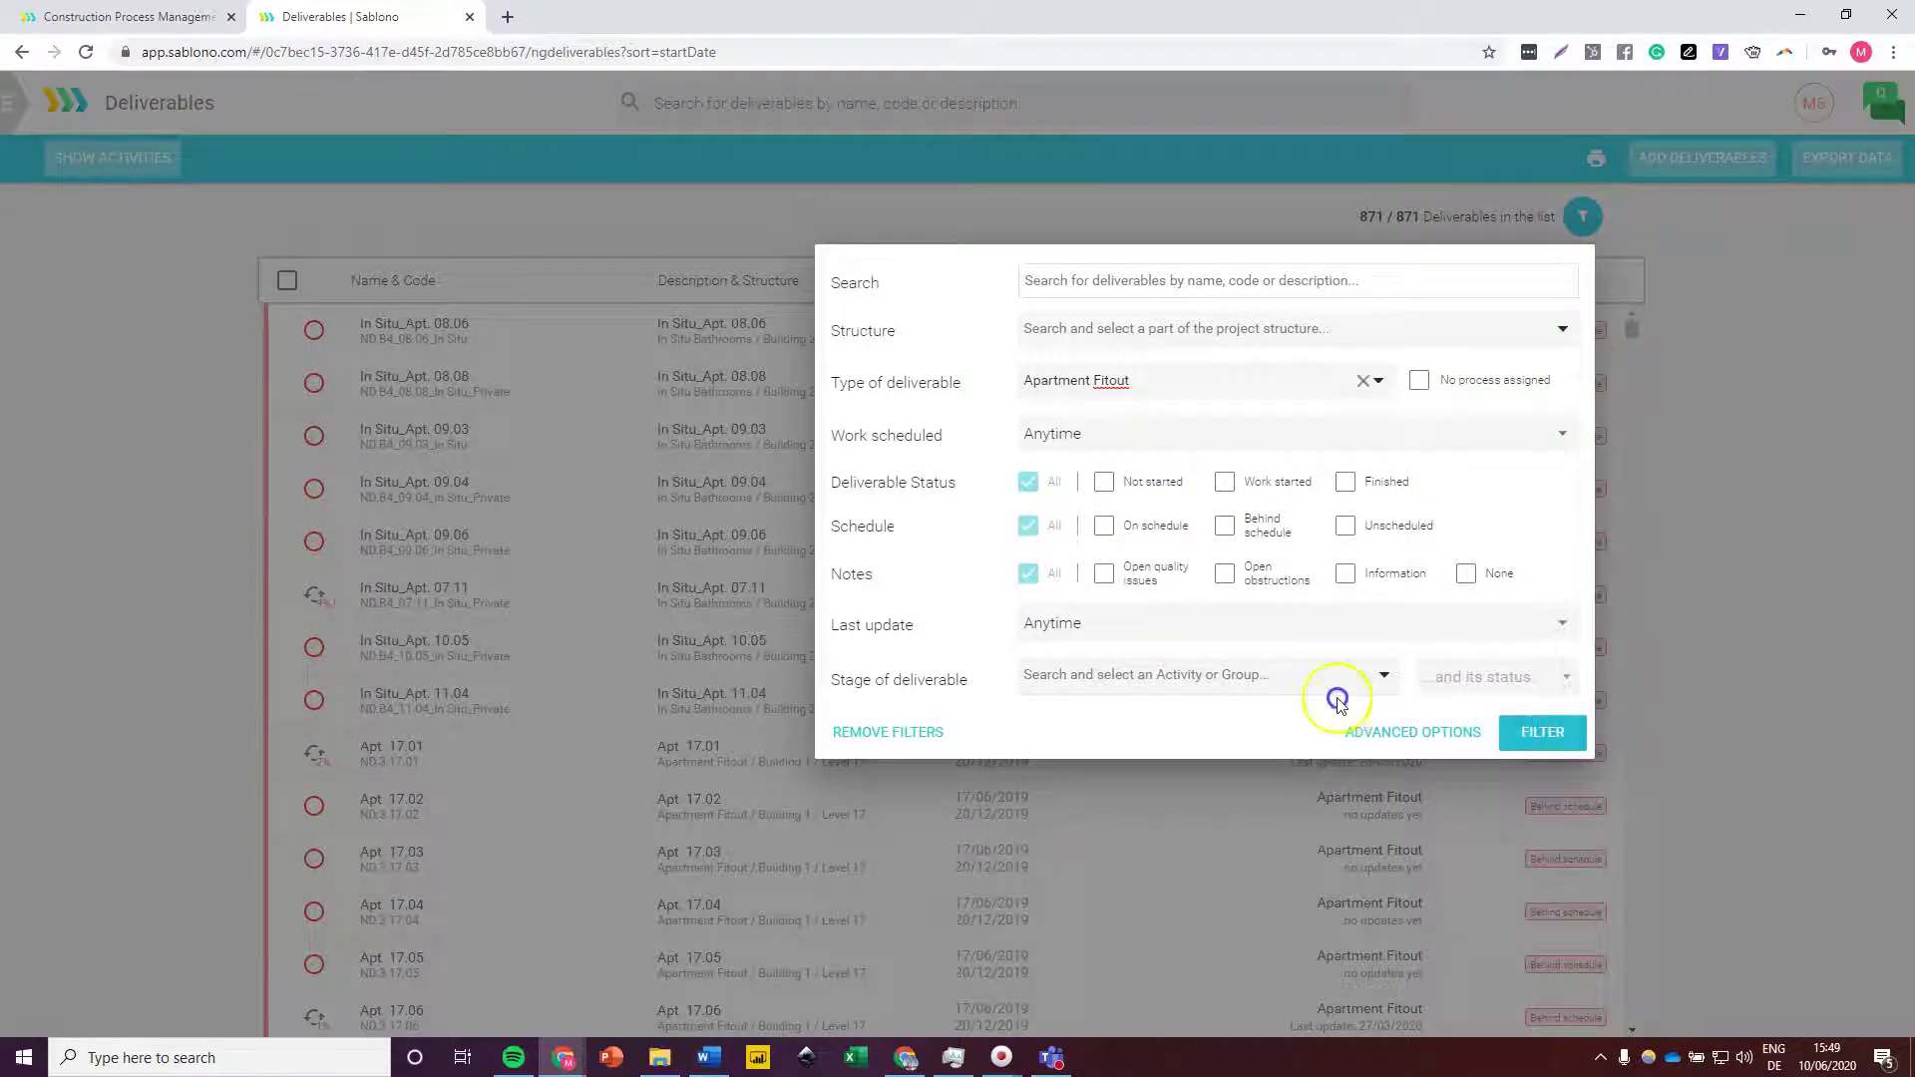
Step: Filter the deliverables by the stage "QA 1- Pod and Stacks - done" with the status Behind schedule
{"action": "left_click", "coordinate": [1165, 678]}
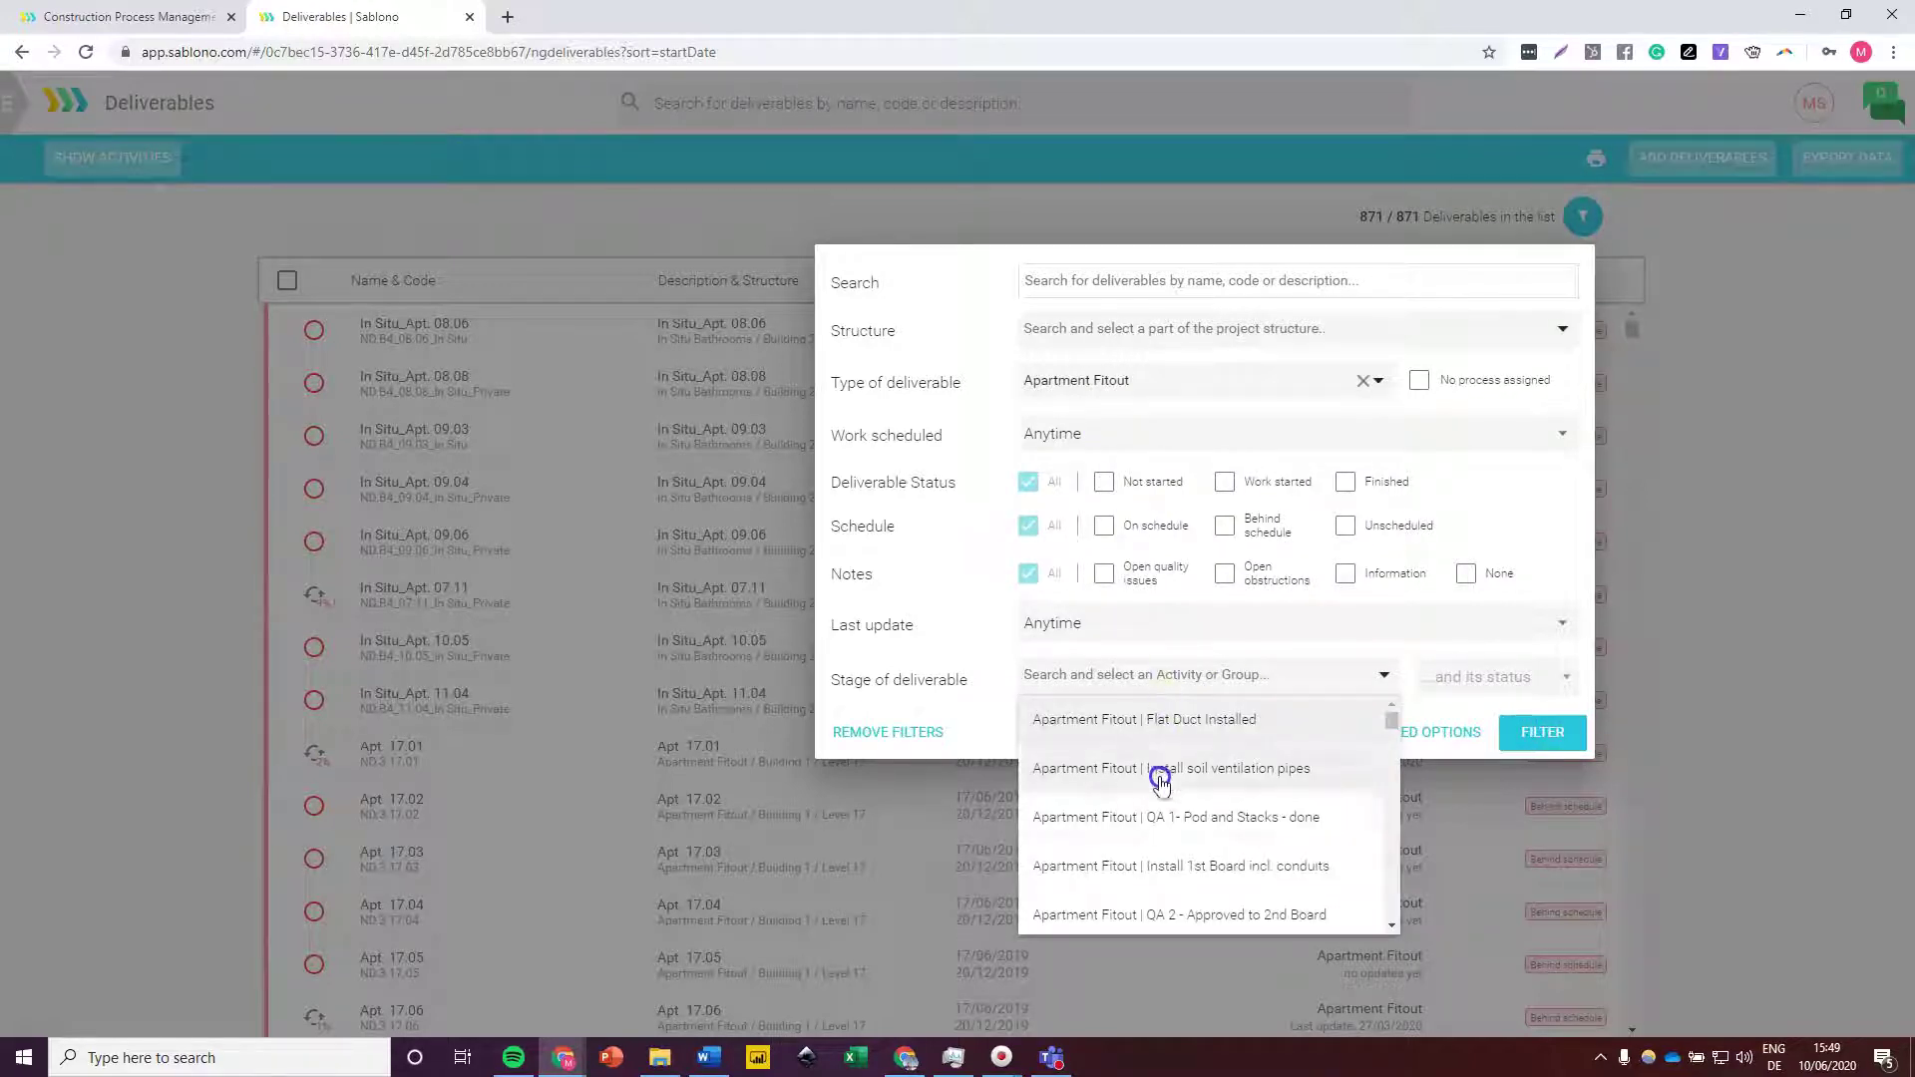
{"action": "left_click", "coordinate": [1157, 817]}
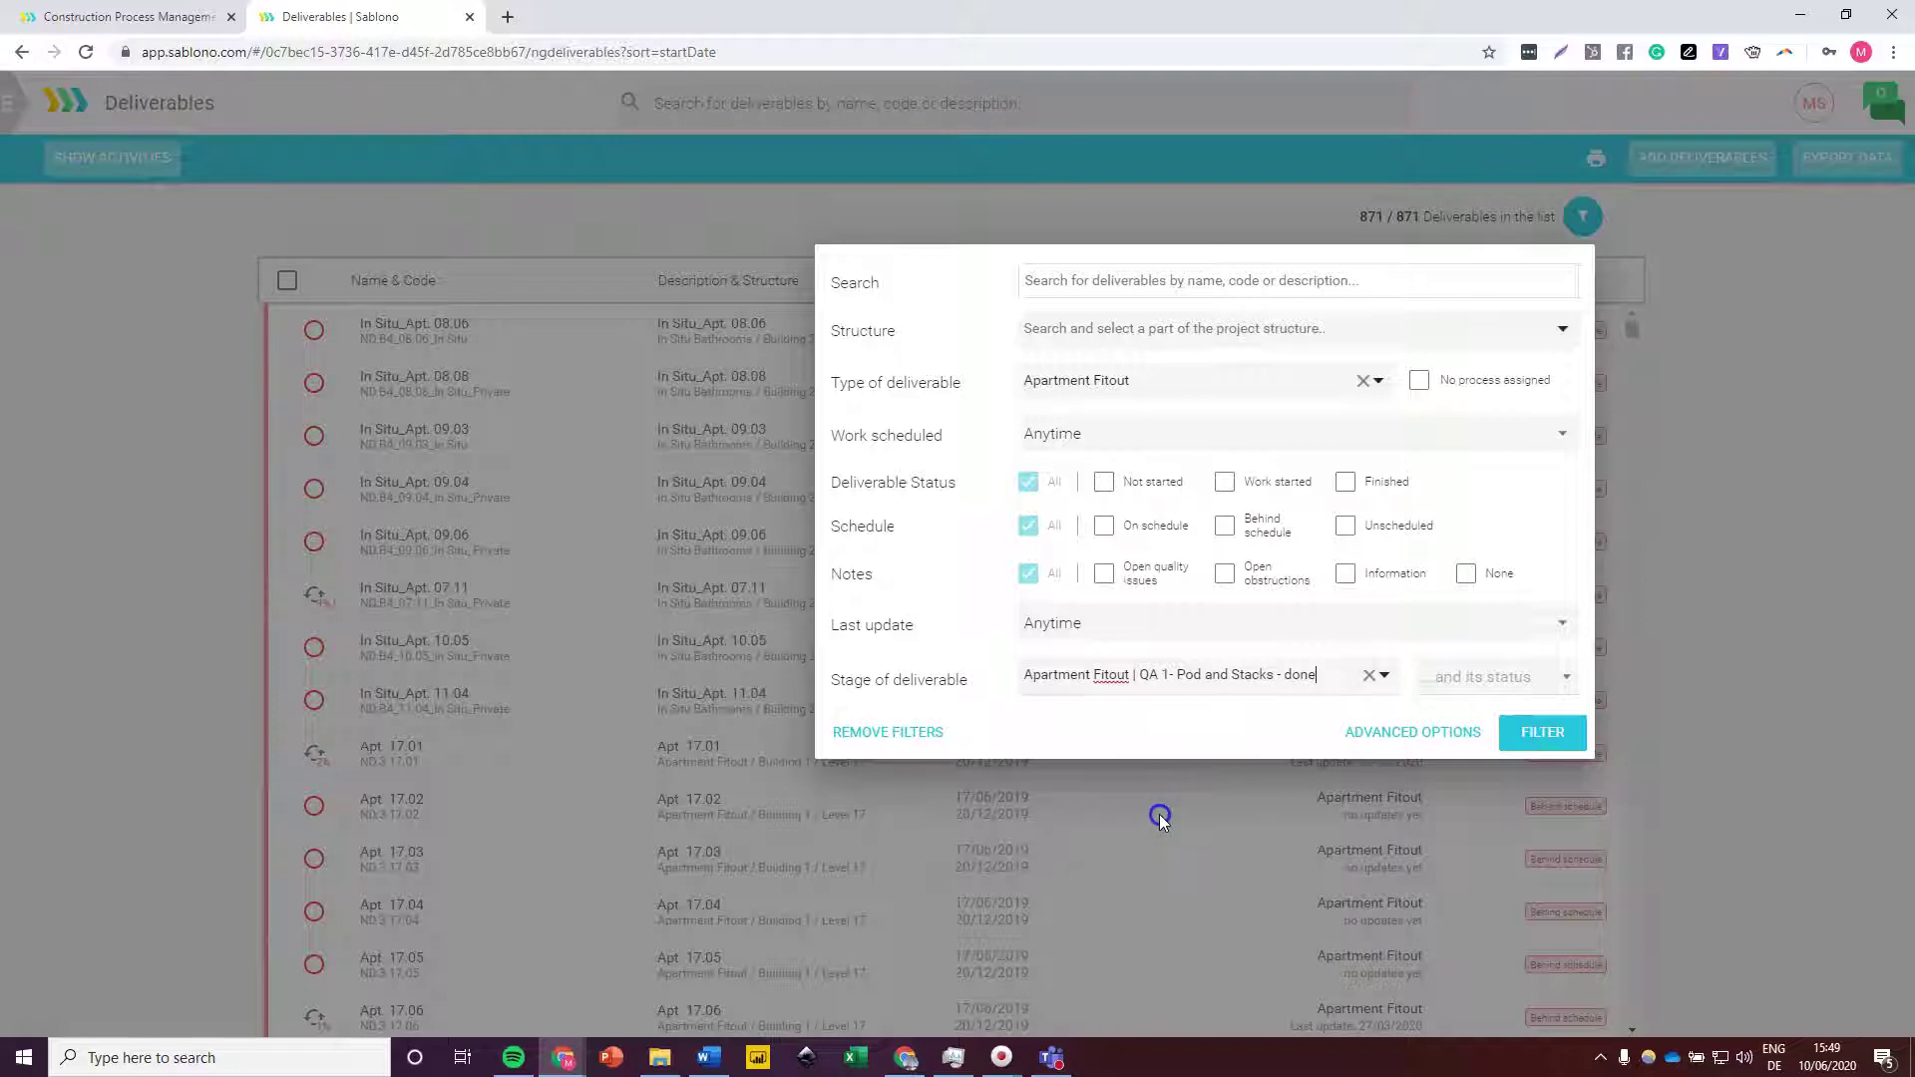
{"action": "left_click", "coordinate": [1460, 681]}
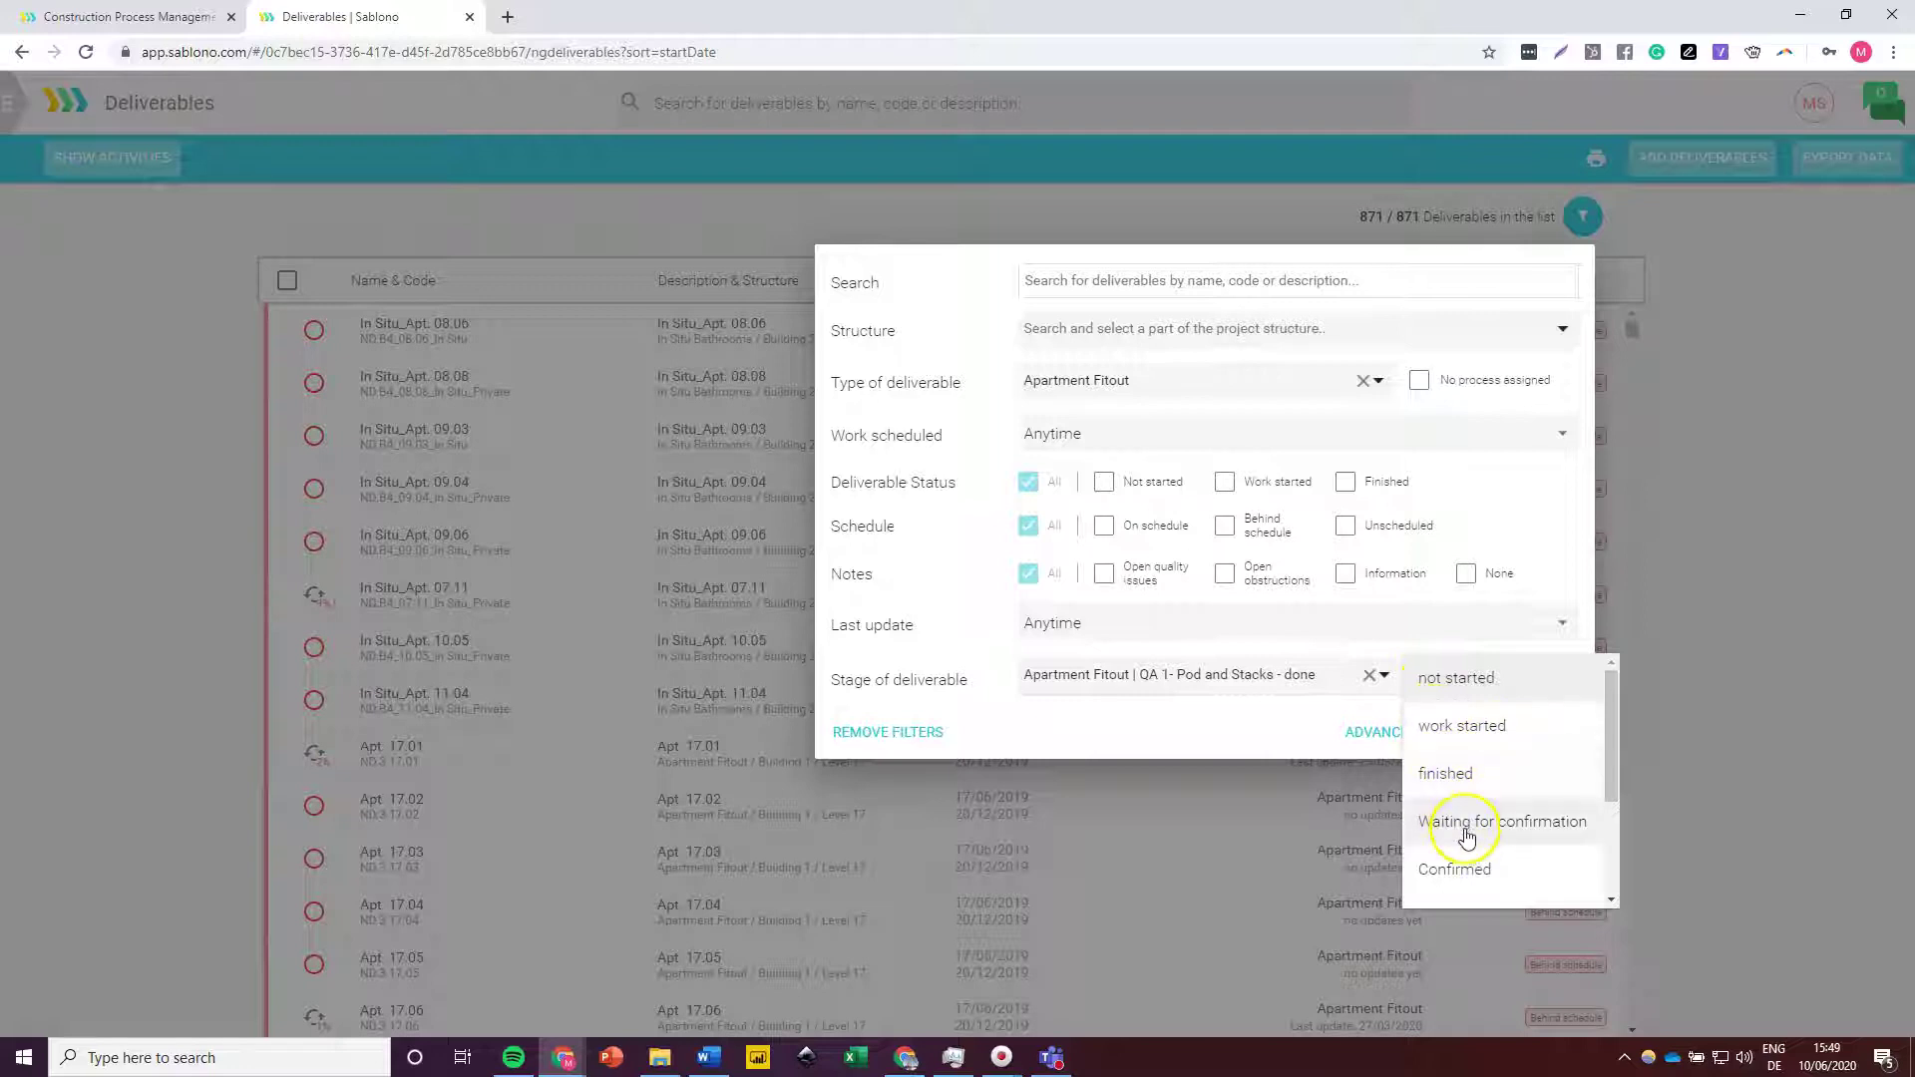
{"action": "scroll", "coordinate": [1467, 838], "scroll_direction": "down", "scroll_amount": 1}
{"action": "scroll", "coordinate": [1467, 838], "scroll_direction": "down", "scroll_amount": 3}
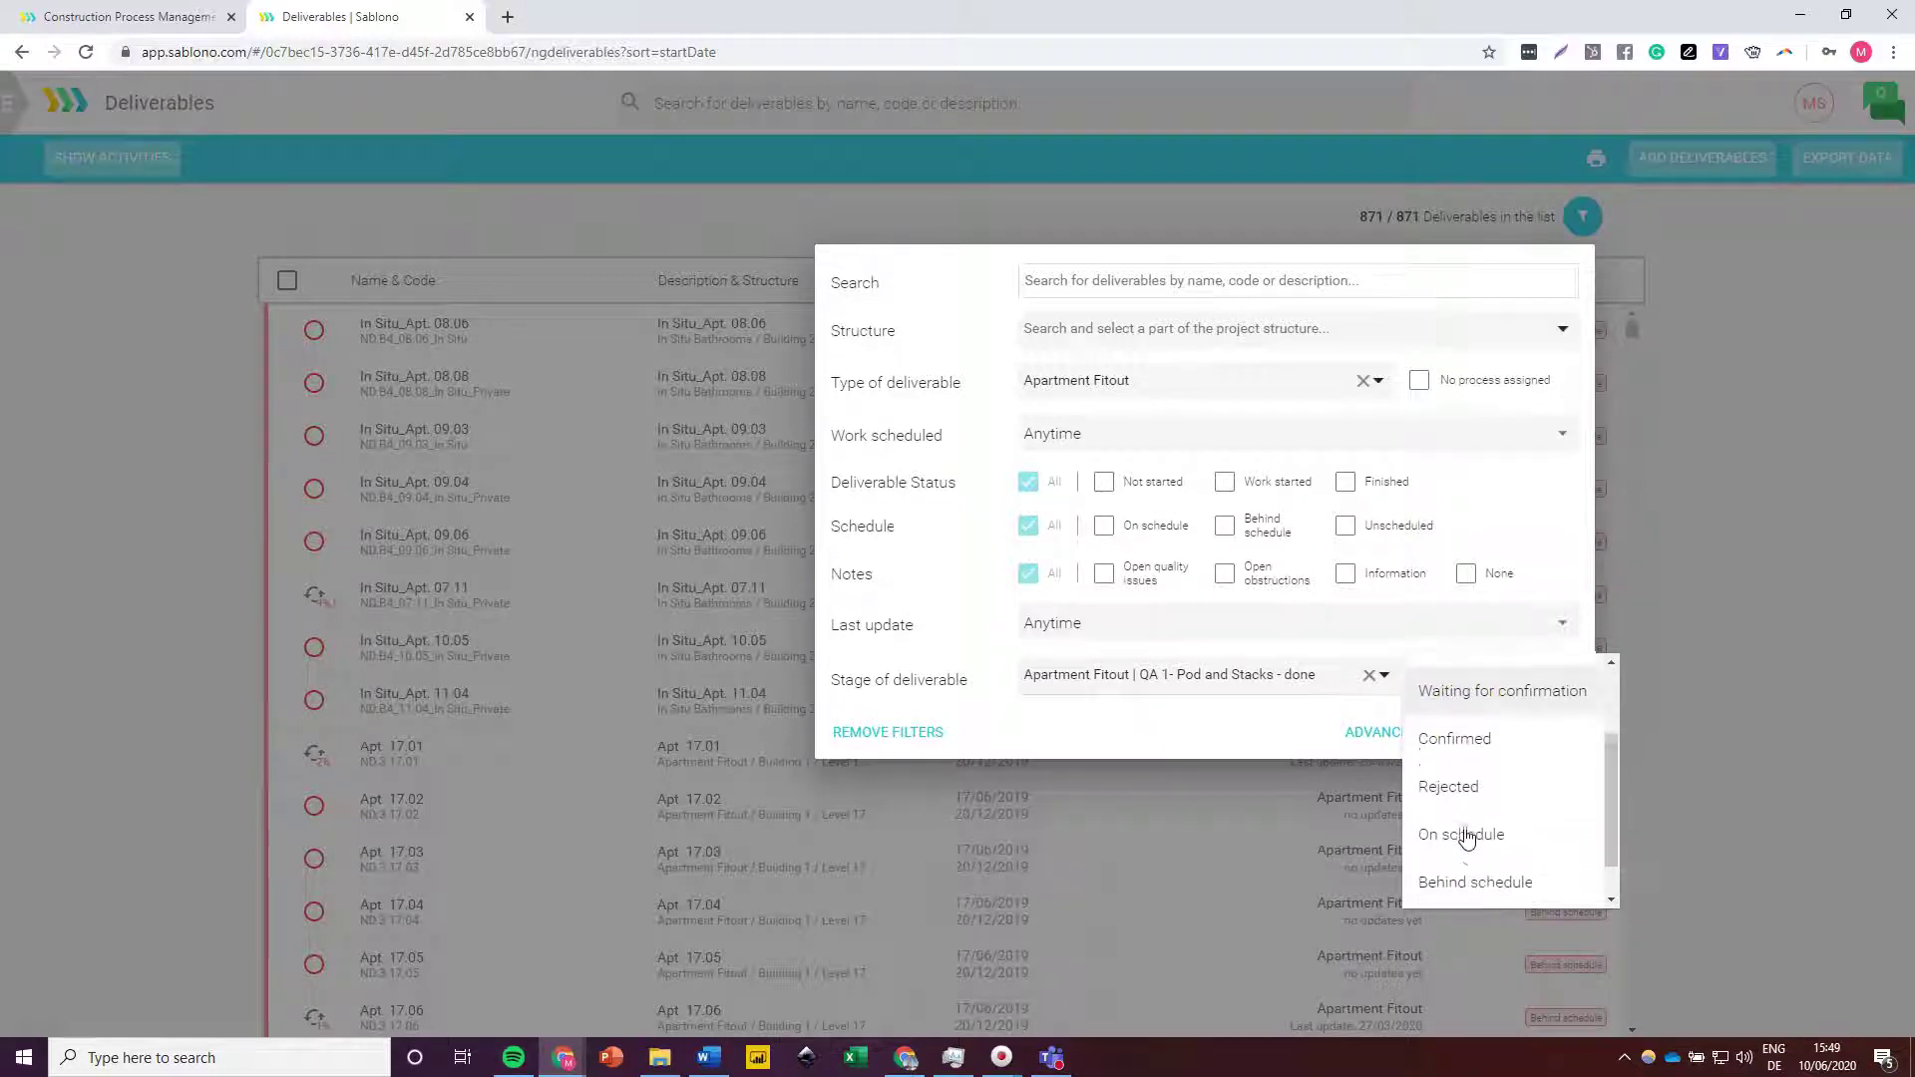
{"action": "scroll", "coordinate": [1459, 835], "scroll_direction": "down", "scroll_amount": 1}
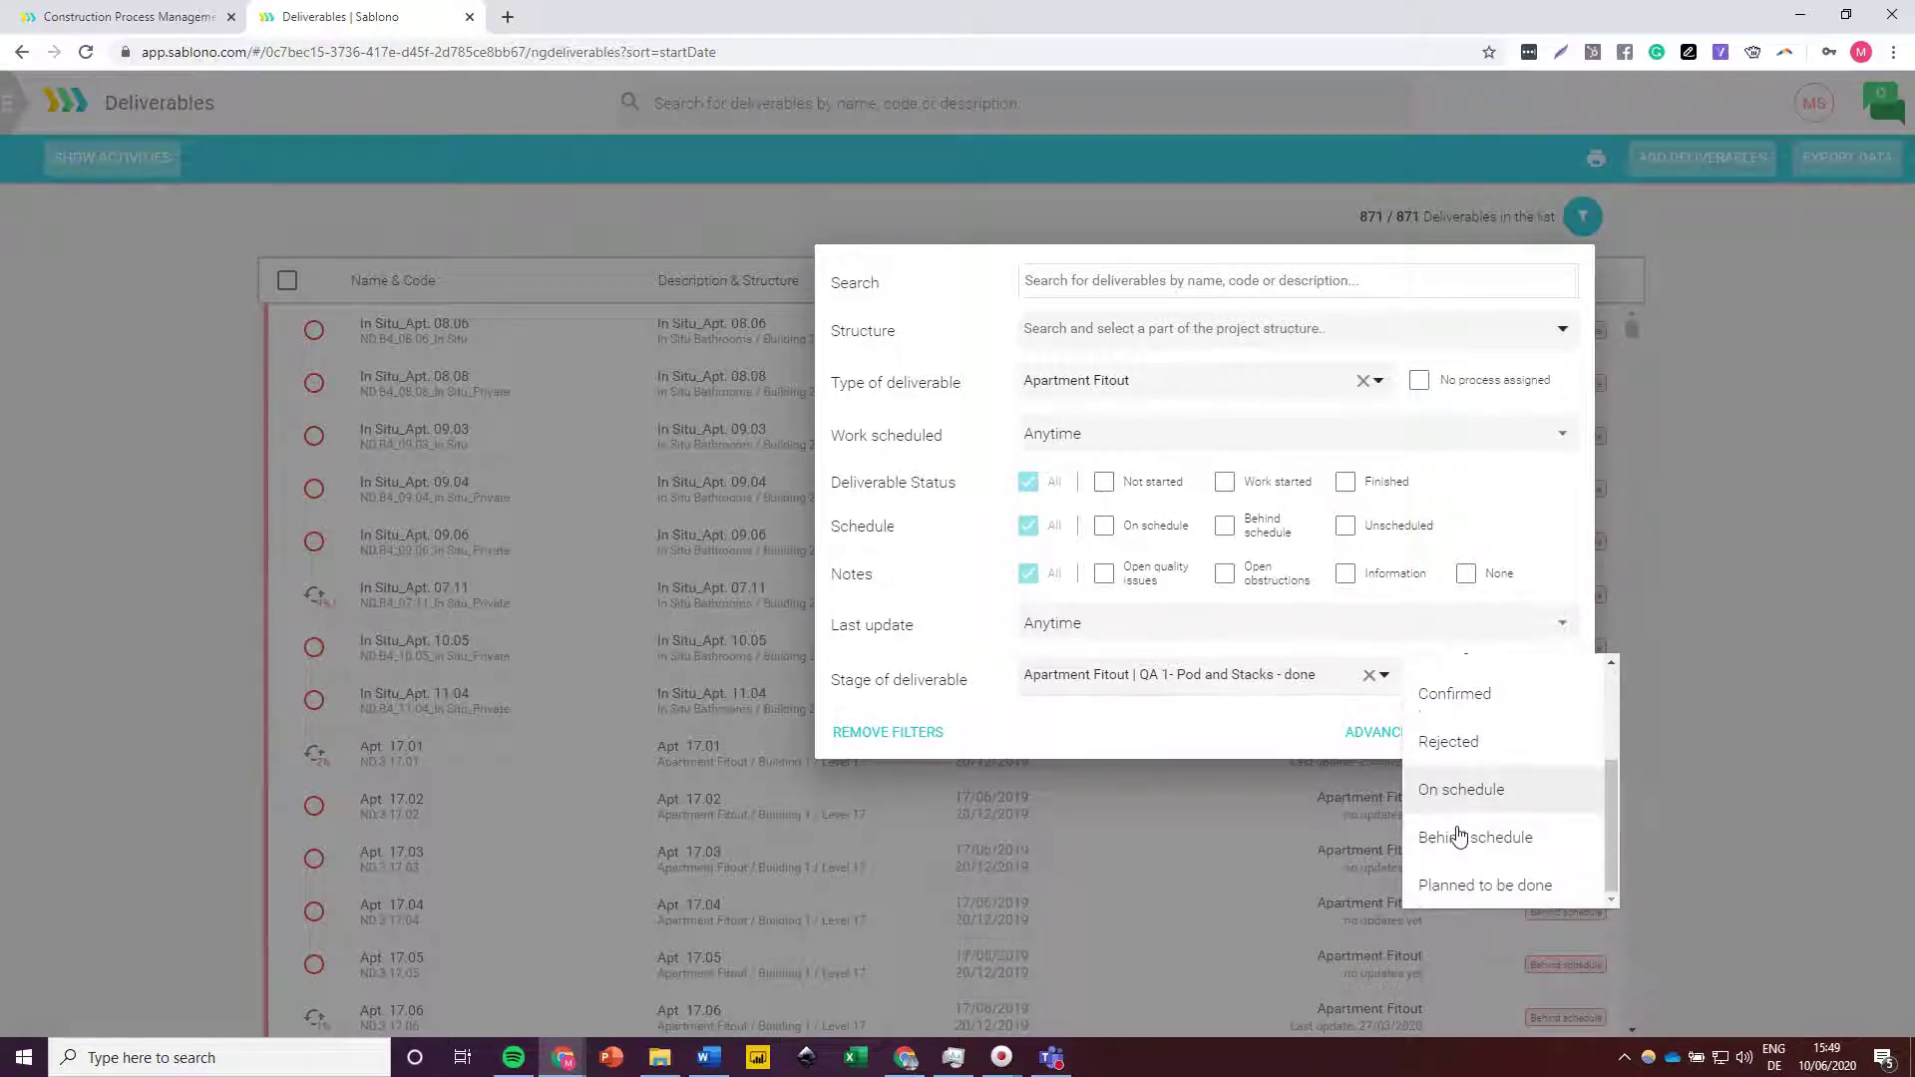
{"action": "left_click", "coordinate": [1446, 840]}
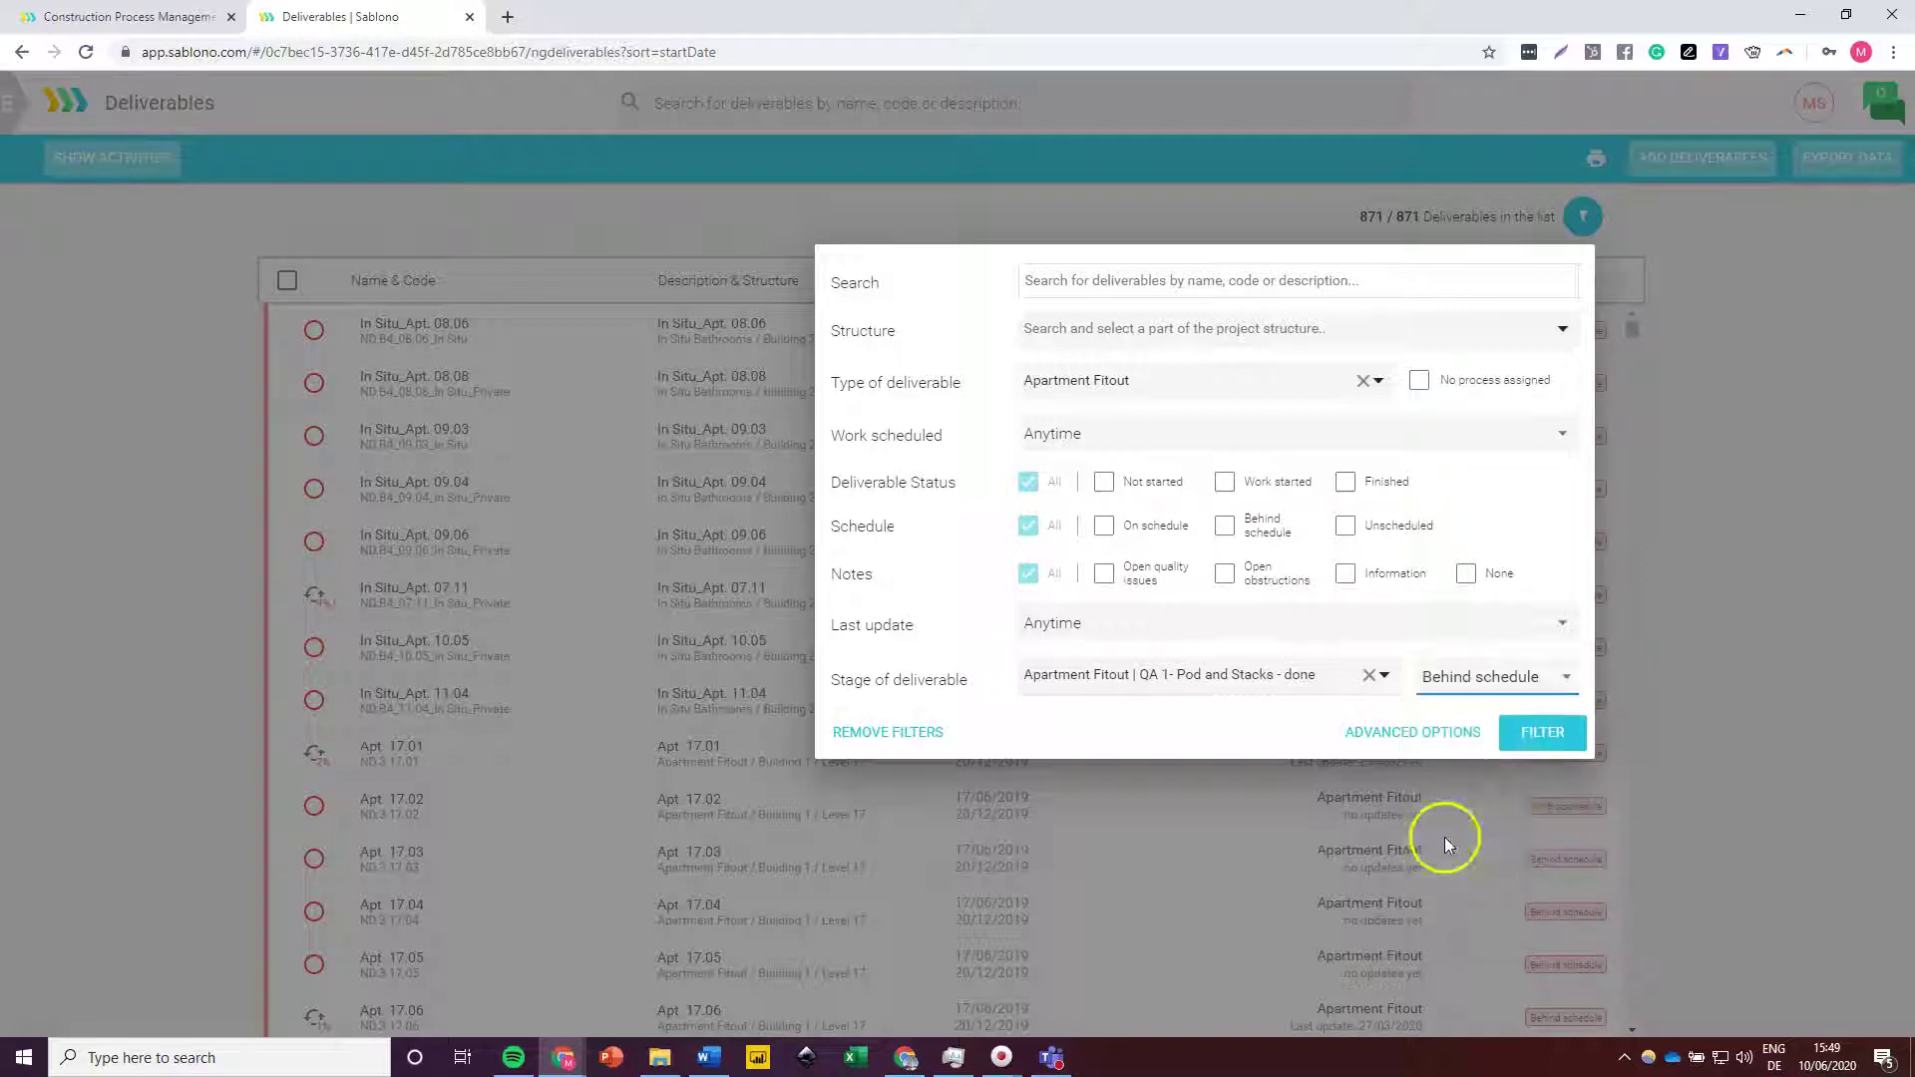
{"action": "left_click", "coordinate": [1541, 735]}
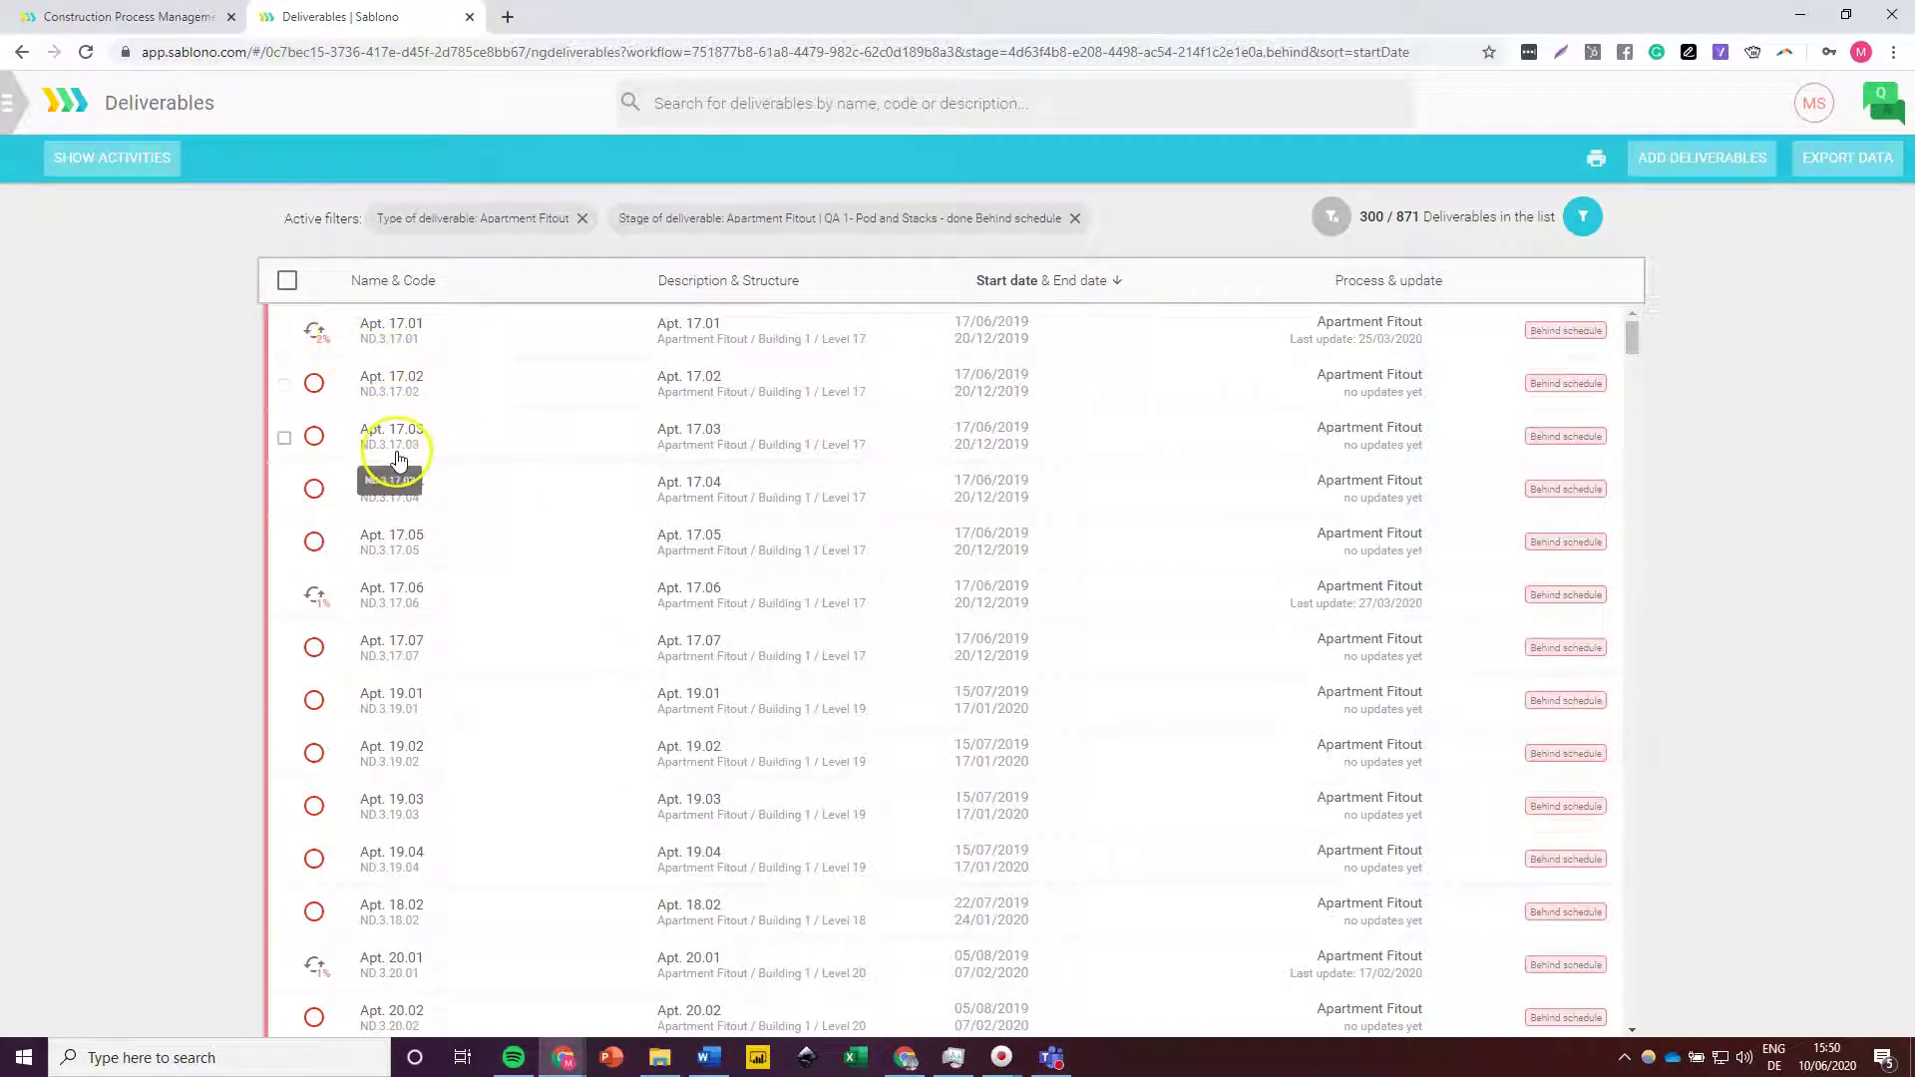
Step: Replace the stage filter with a notes filter for open quality issues and open obstructions on the Apartment Fitout deliverables
{"action": "left_click", "coordinate": [1582, 214]}
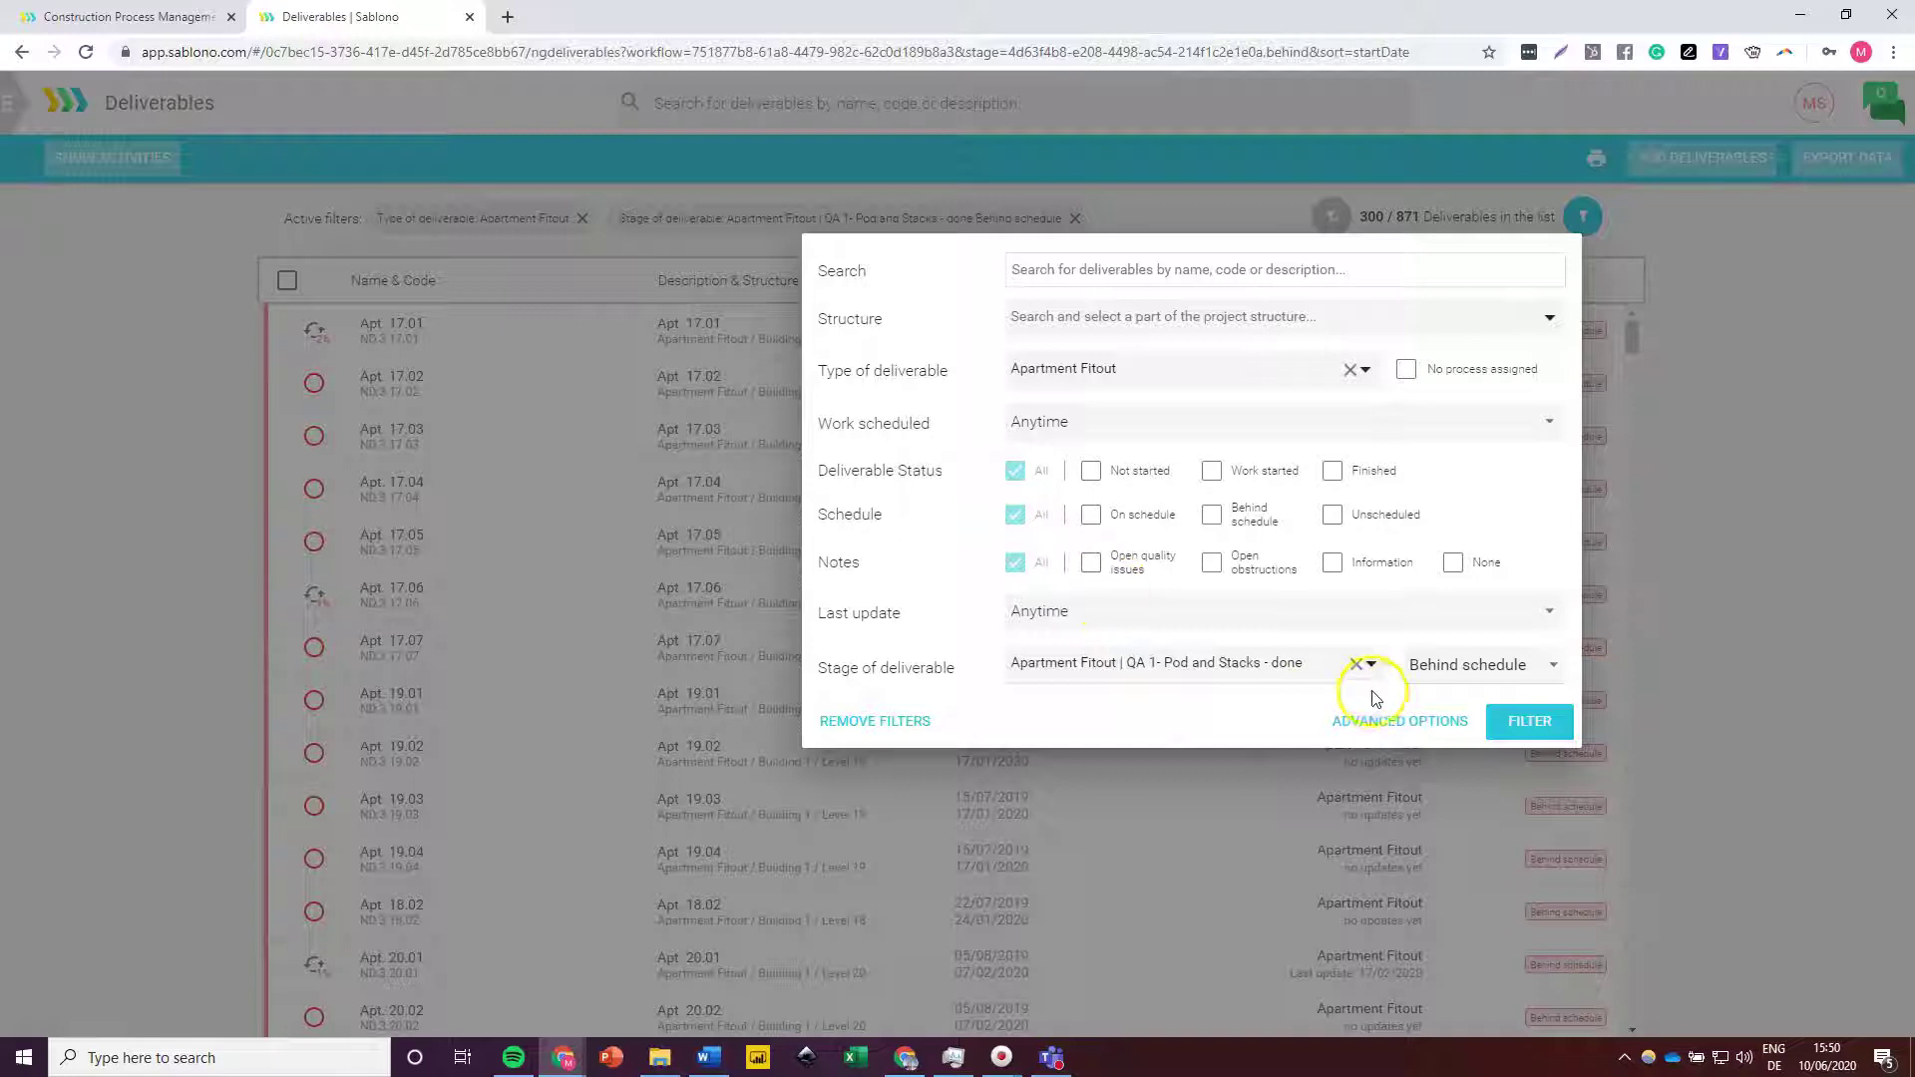
{"action": "left_click", "coordinate": [1356, 665]}
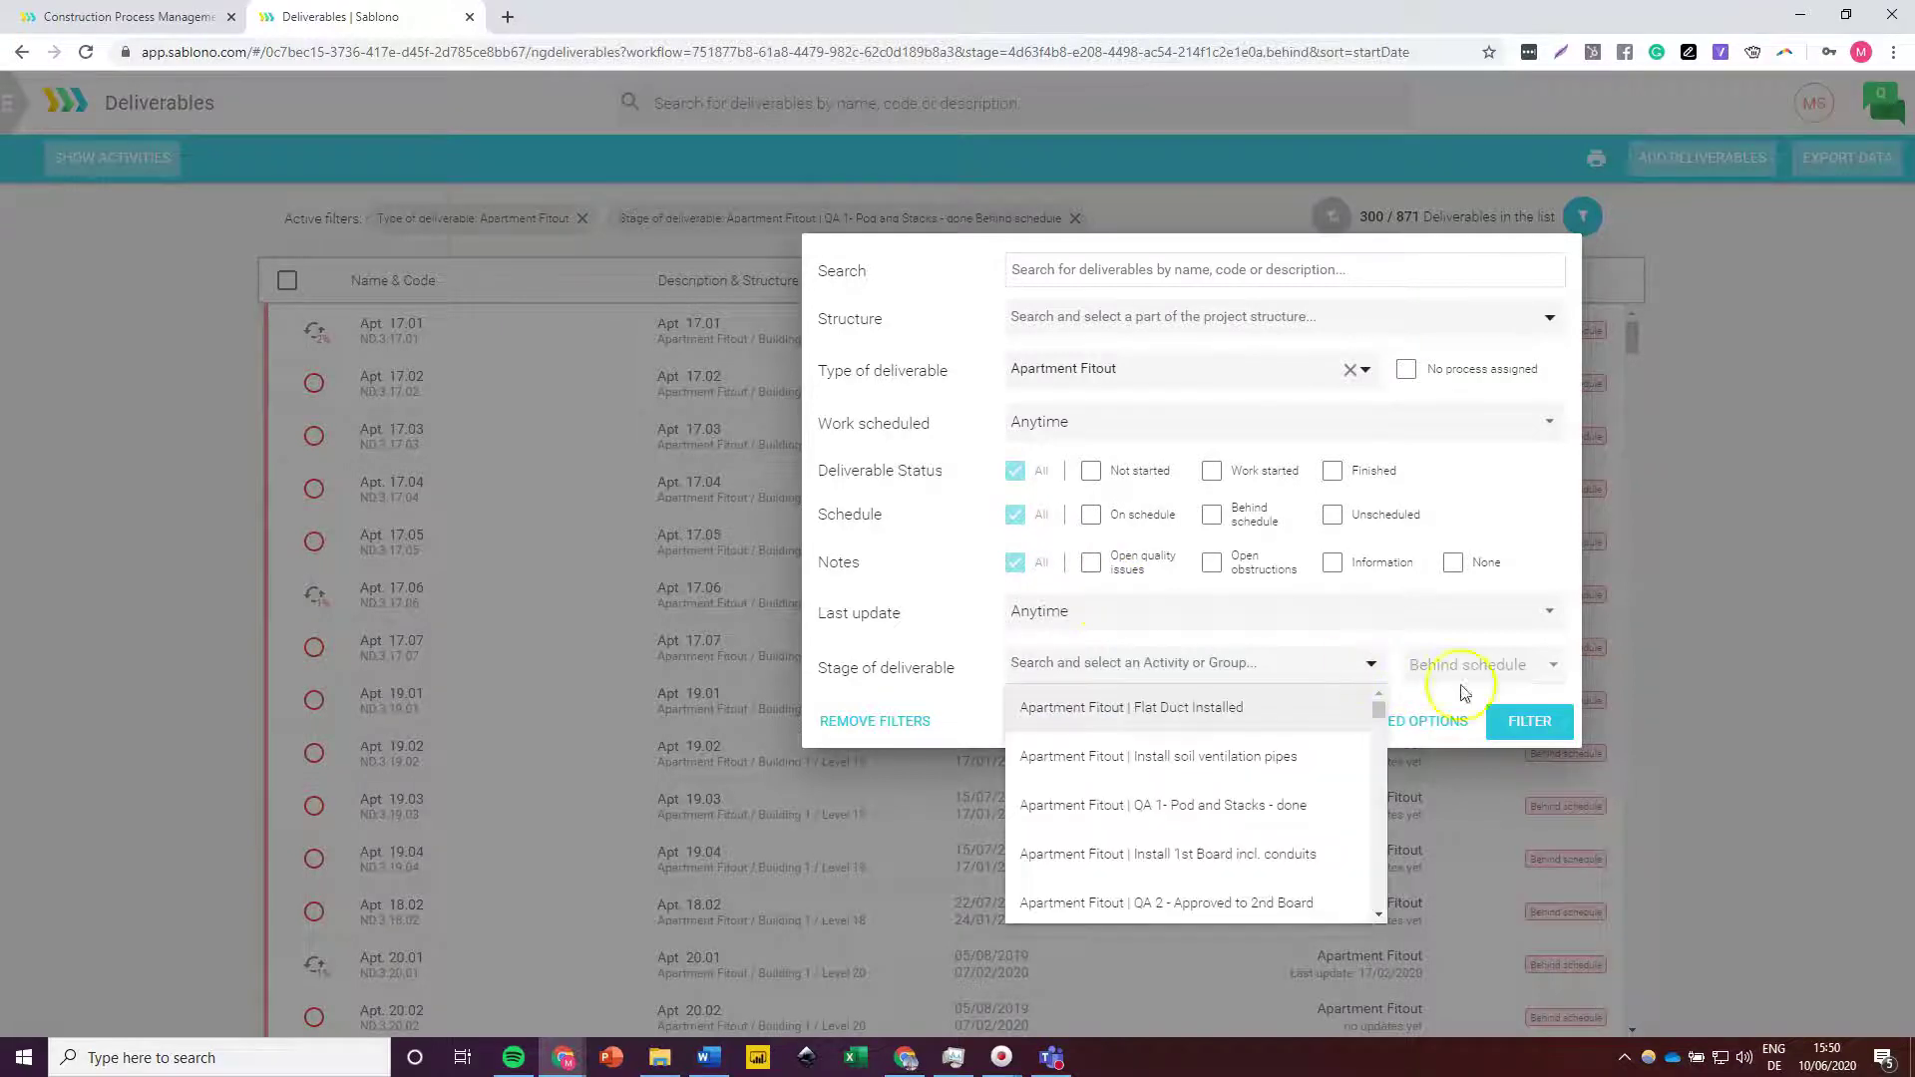
{"action": "left_click", "coordinate": [1669, 654]}
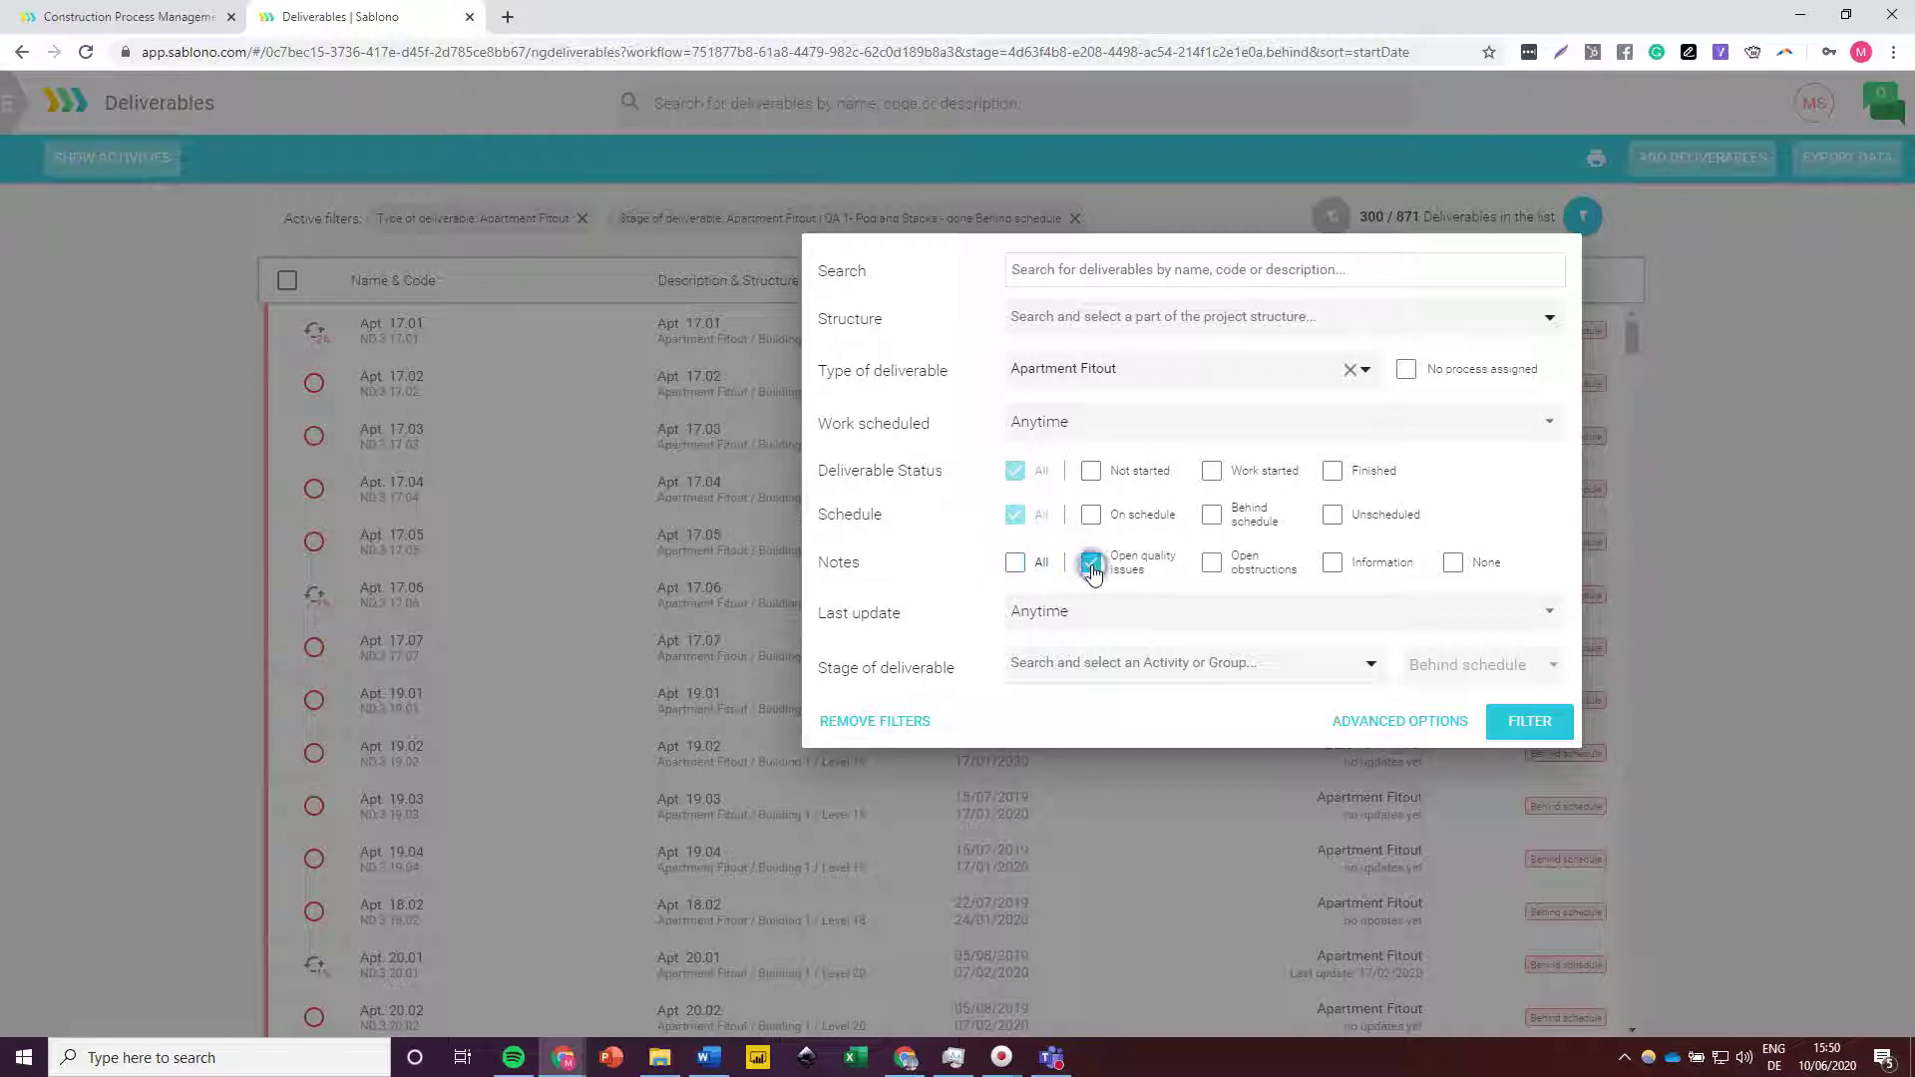
{"action": "left_click", "coordinate": [1212, 565]}
{"action": "left_click", "coordinate": [1506, 718]}
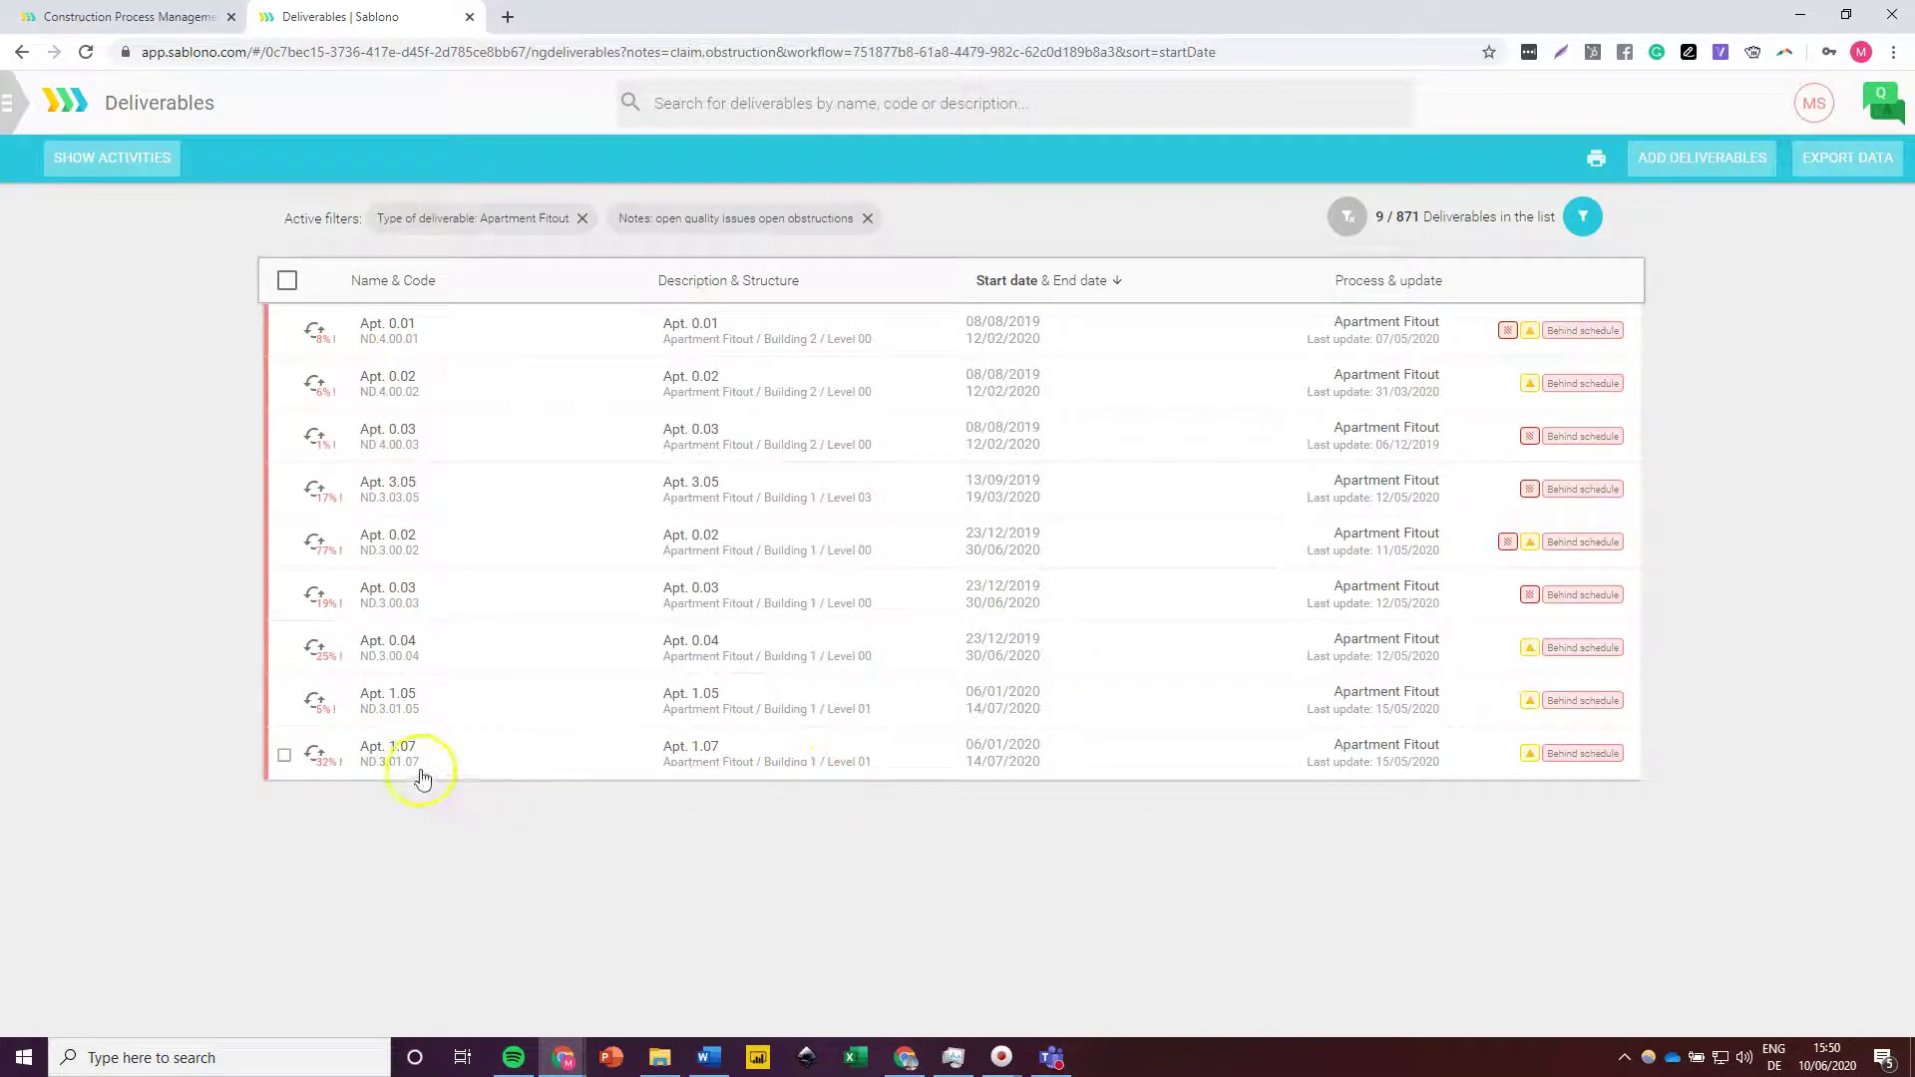
Step: Open the details of Apt. 1.07 and view the progress options for Installation of Electrical and Mechanical systems
{"action": "left_click", "coordinate": [361, 764]}
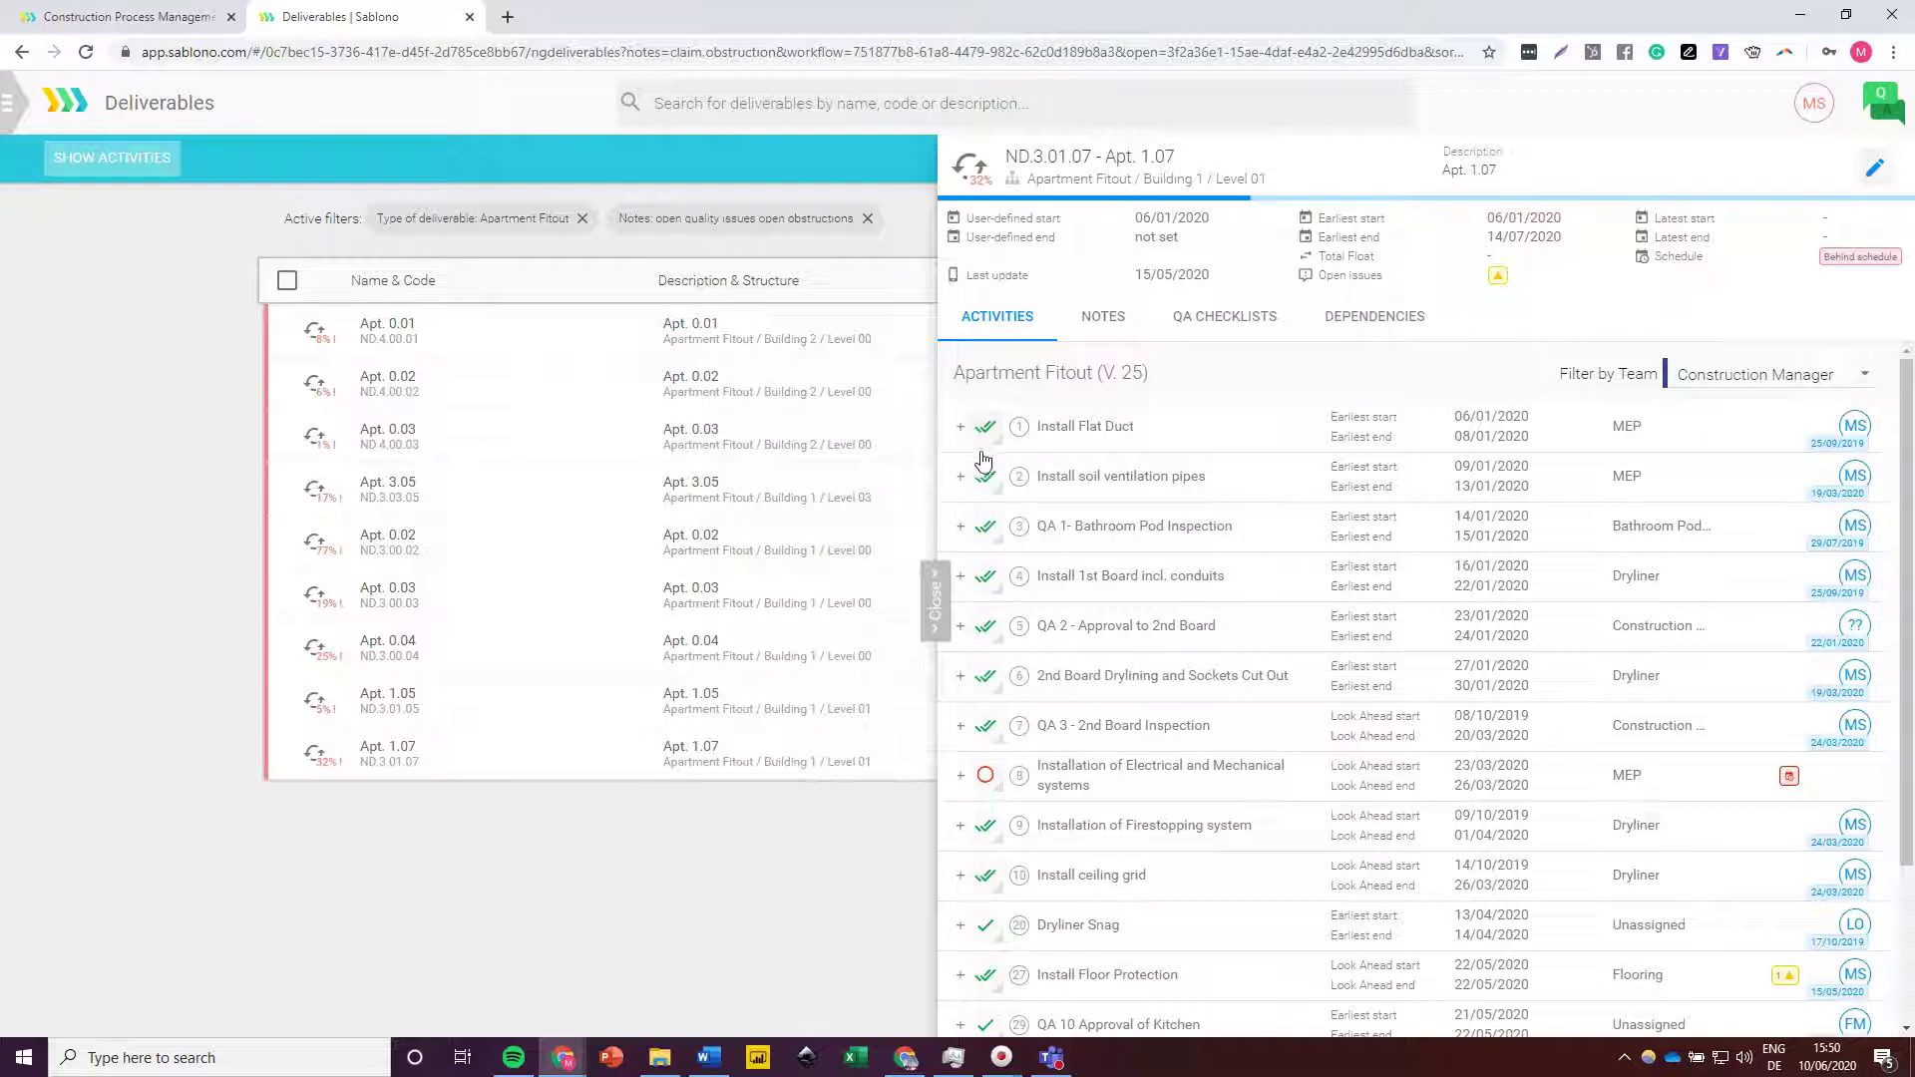
{"action": "left_click", "coordinate": [987, 778]}
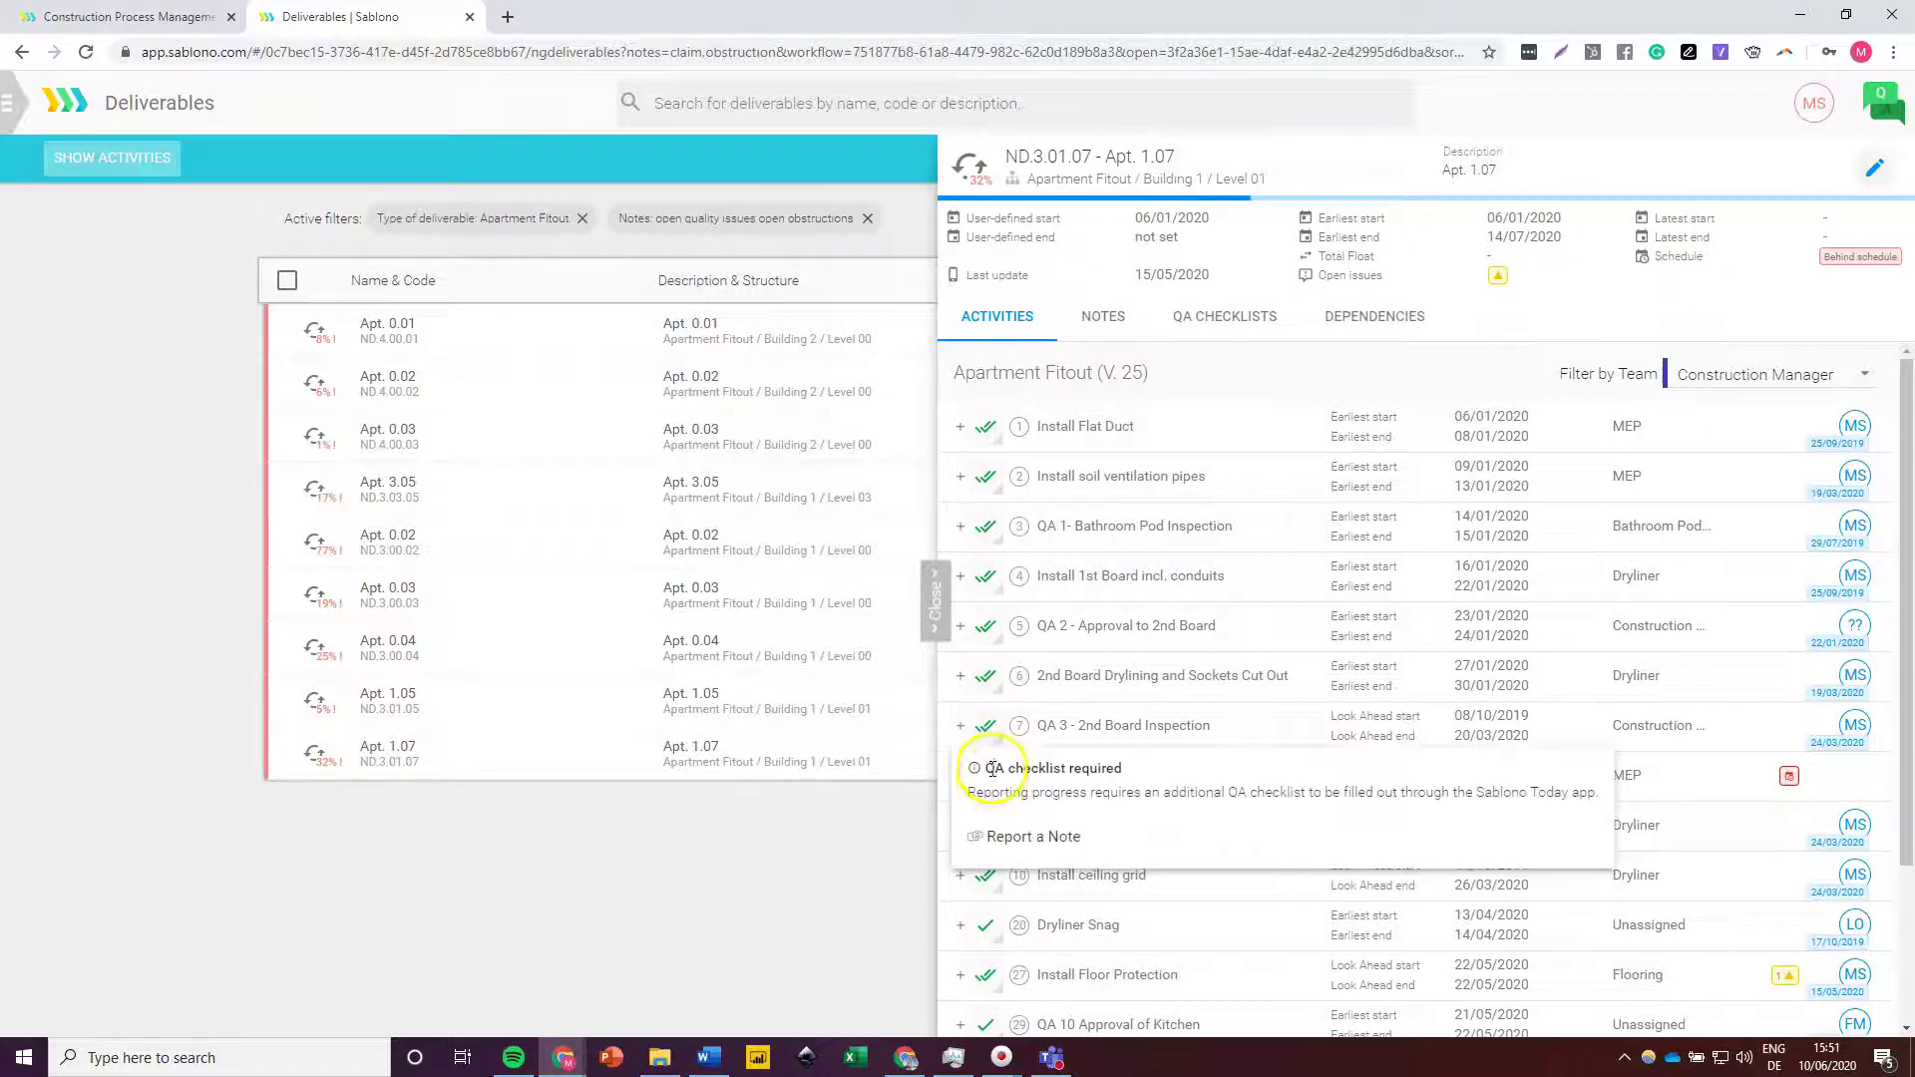
{"action": "left_click", "coordinate": [1046, 729]}
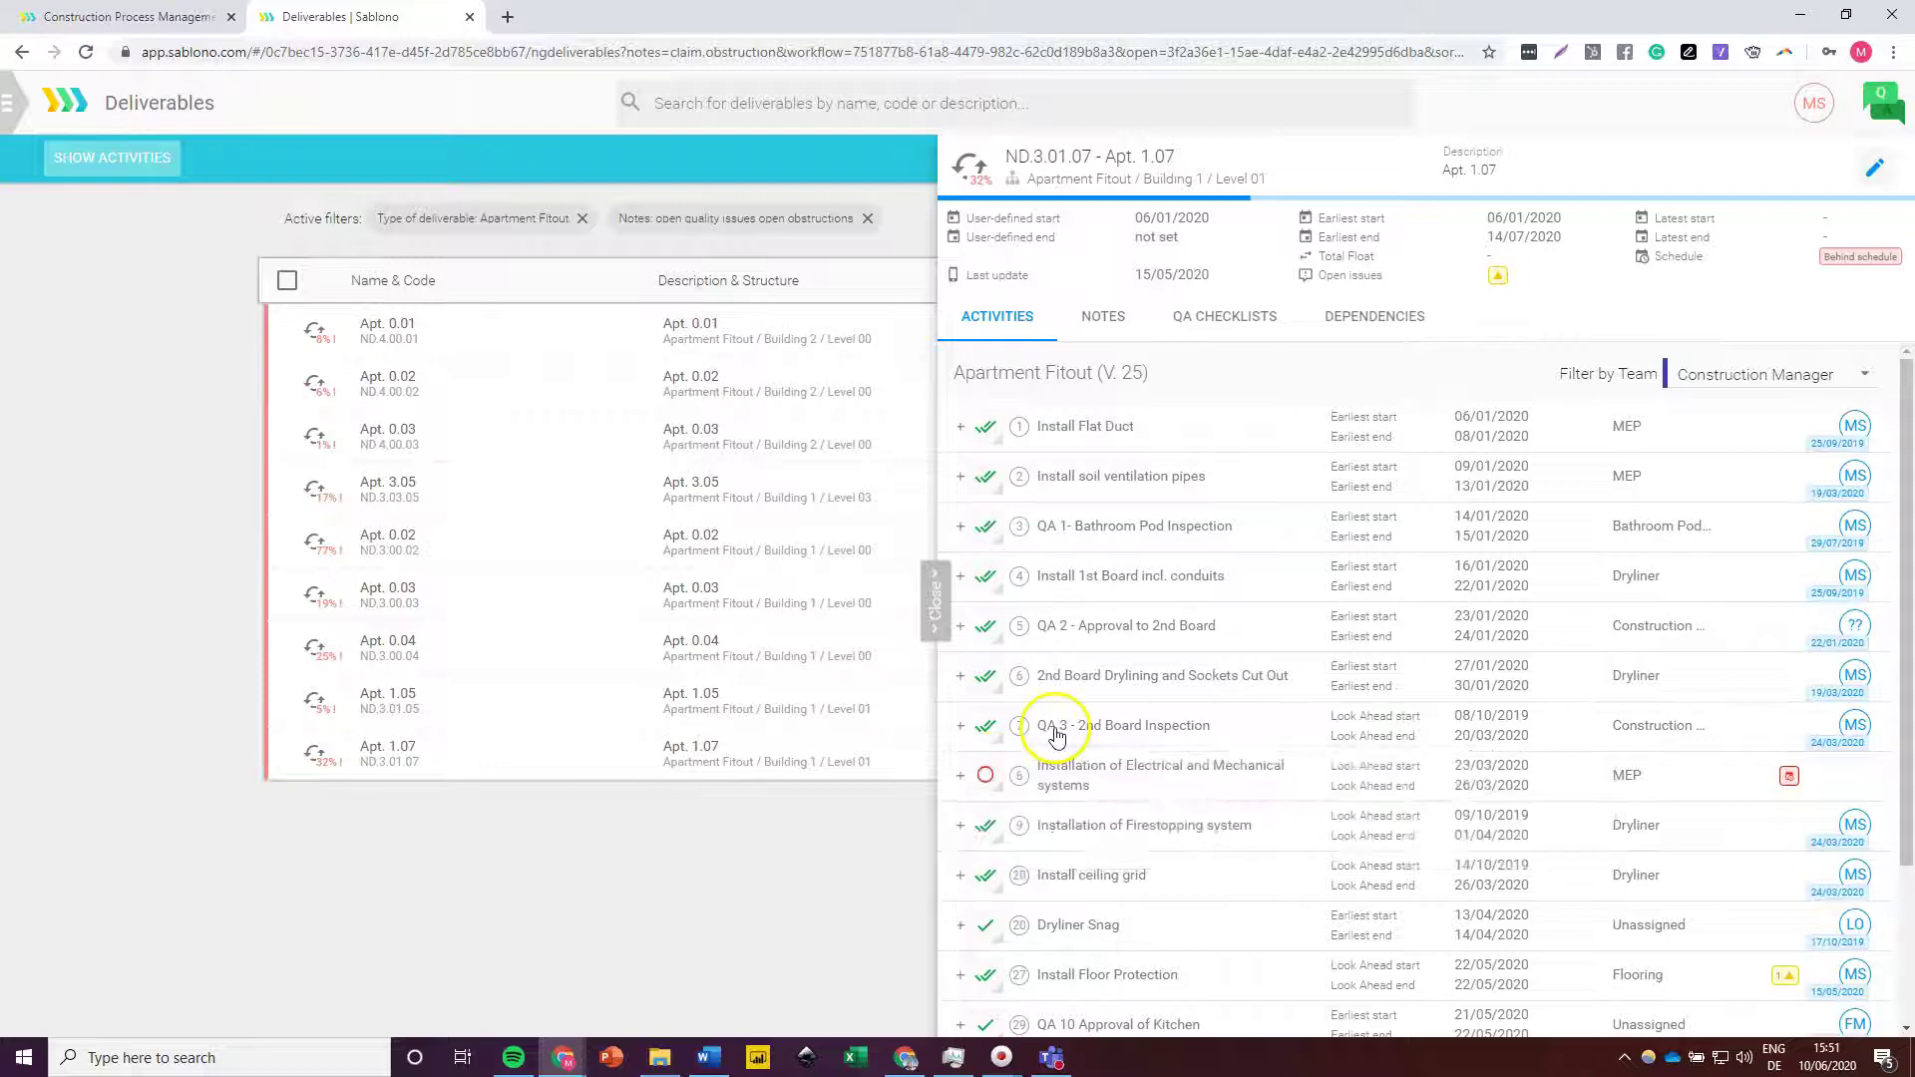
Step: Set the status of the activity "QA 12 Approval of MEP 2nd Fix" to work started
{"action": "scroll", "coordinate": [985, 788], "scroll_direction": "down", "scroll_amount": 2}
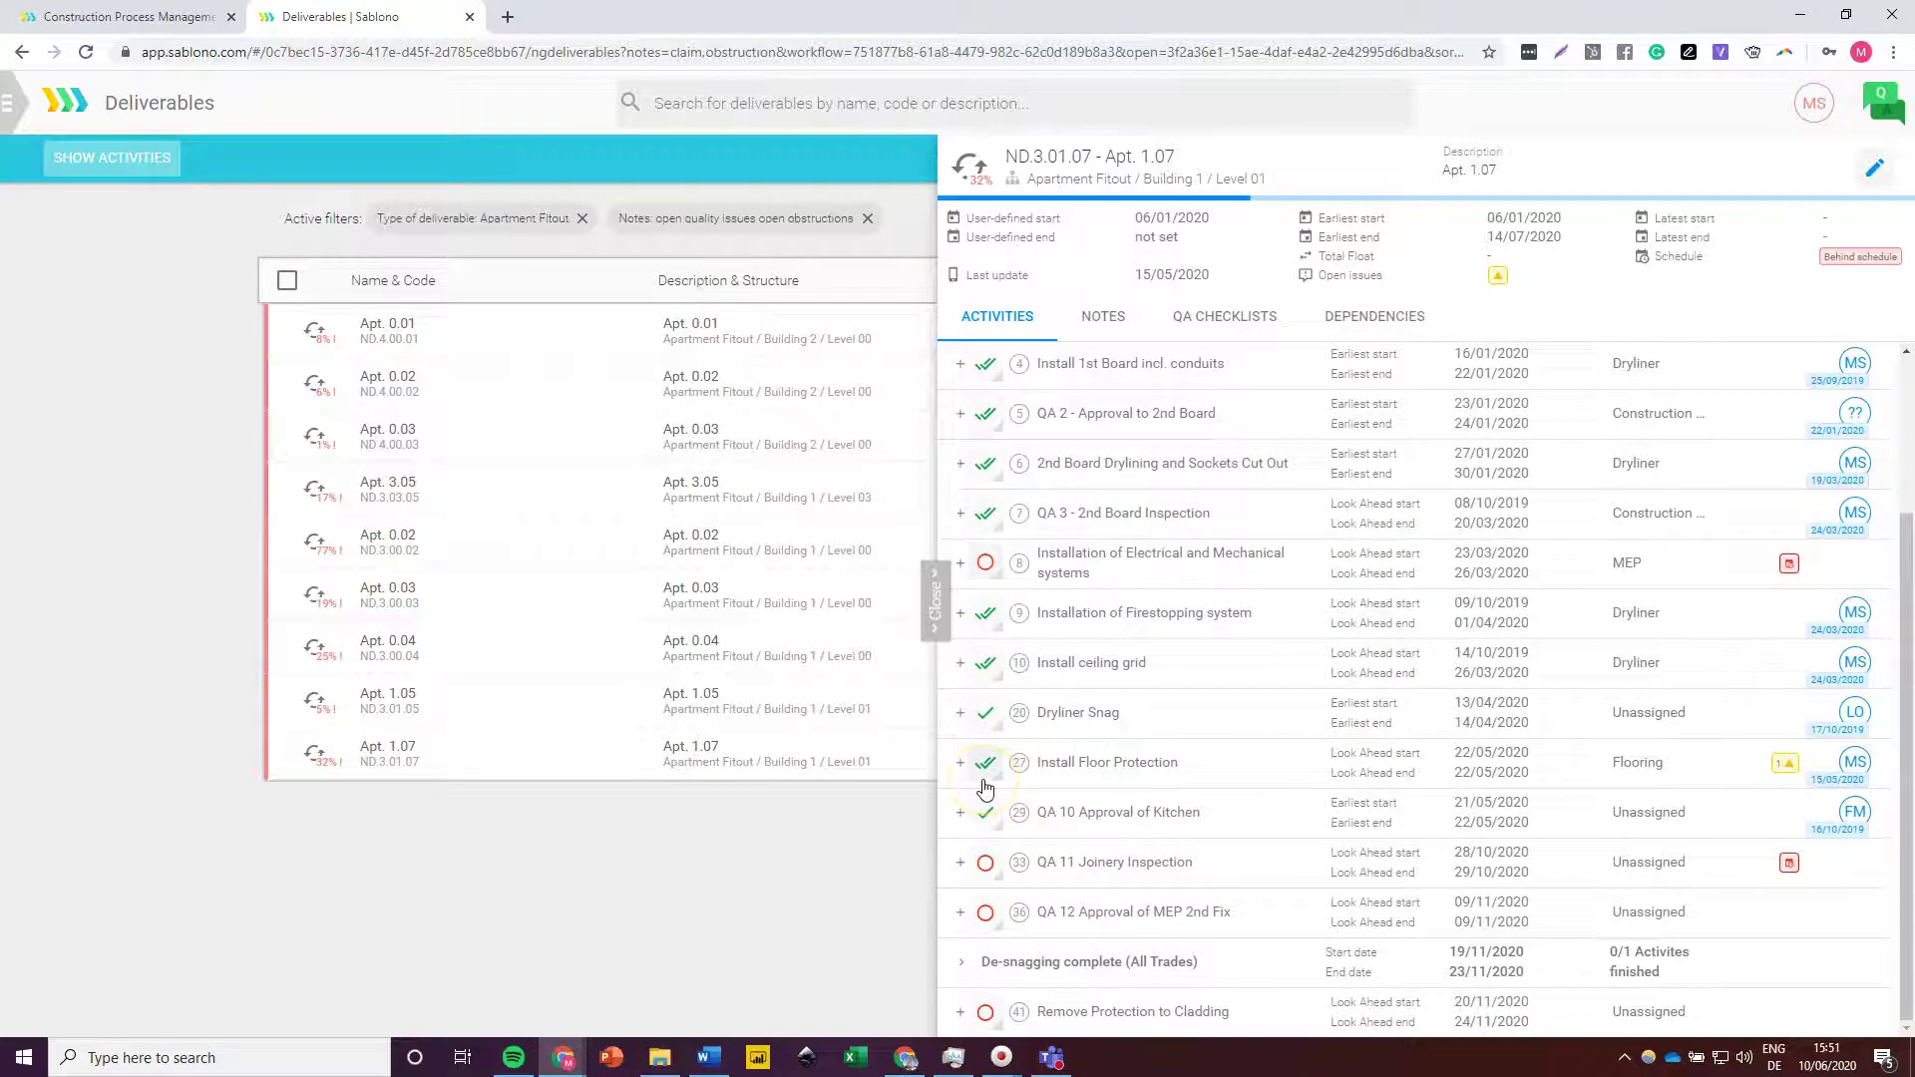
{"action": "left_click", "coordinate": [985, 913]}
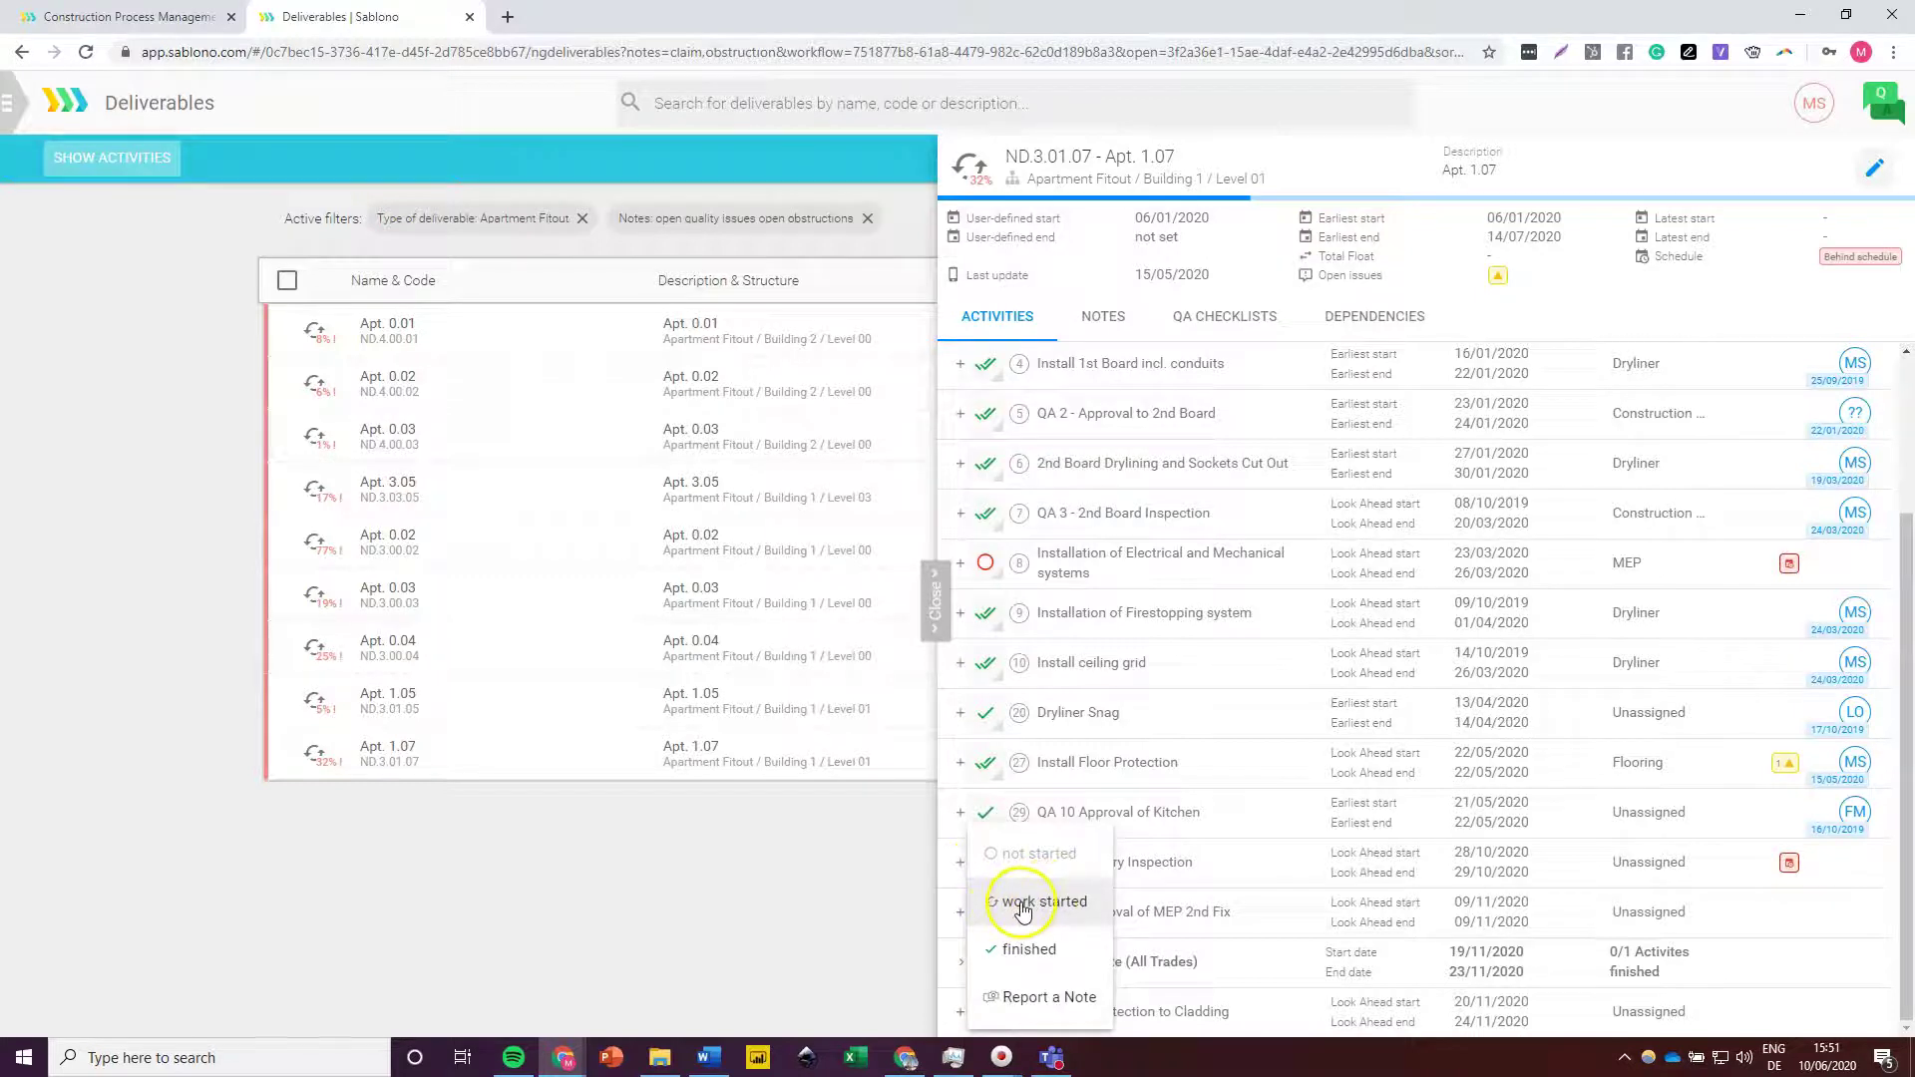
{"action": "left_click", "coordinate": [1028, 925]}
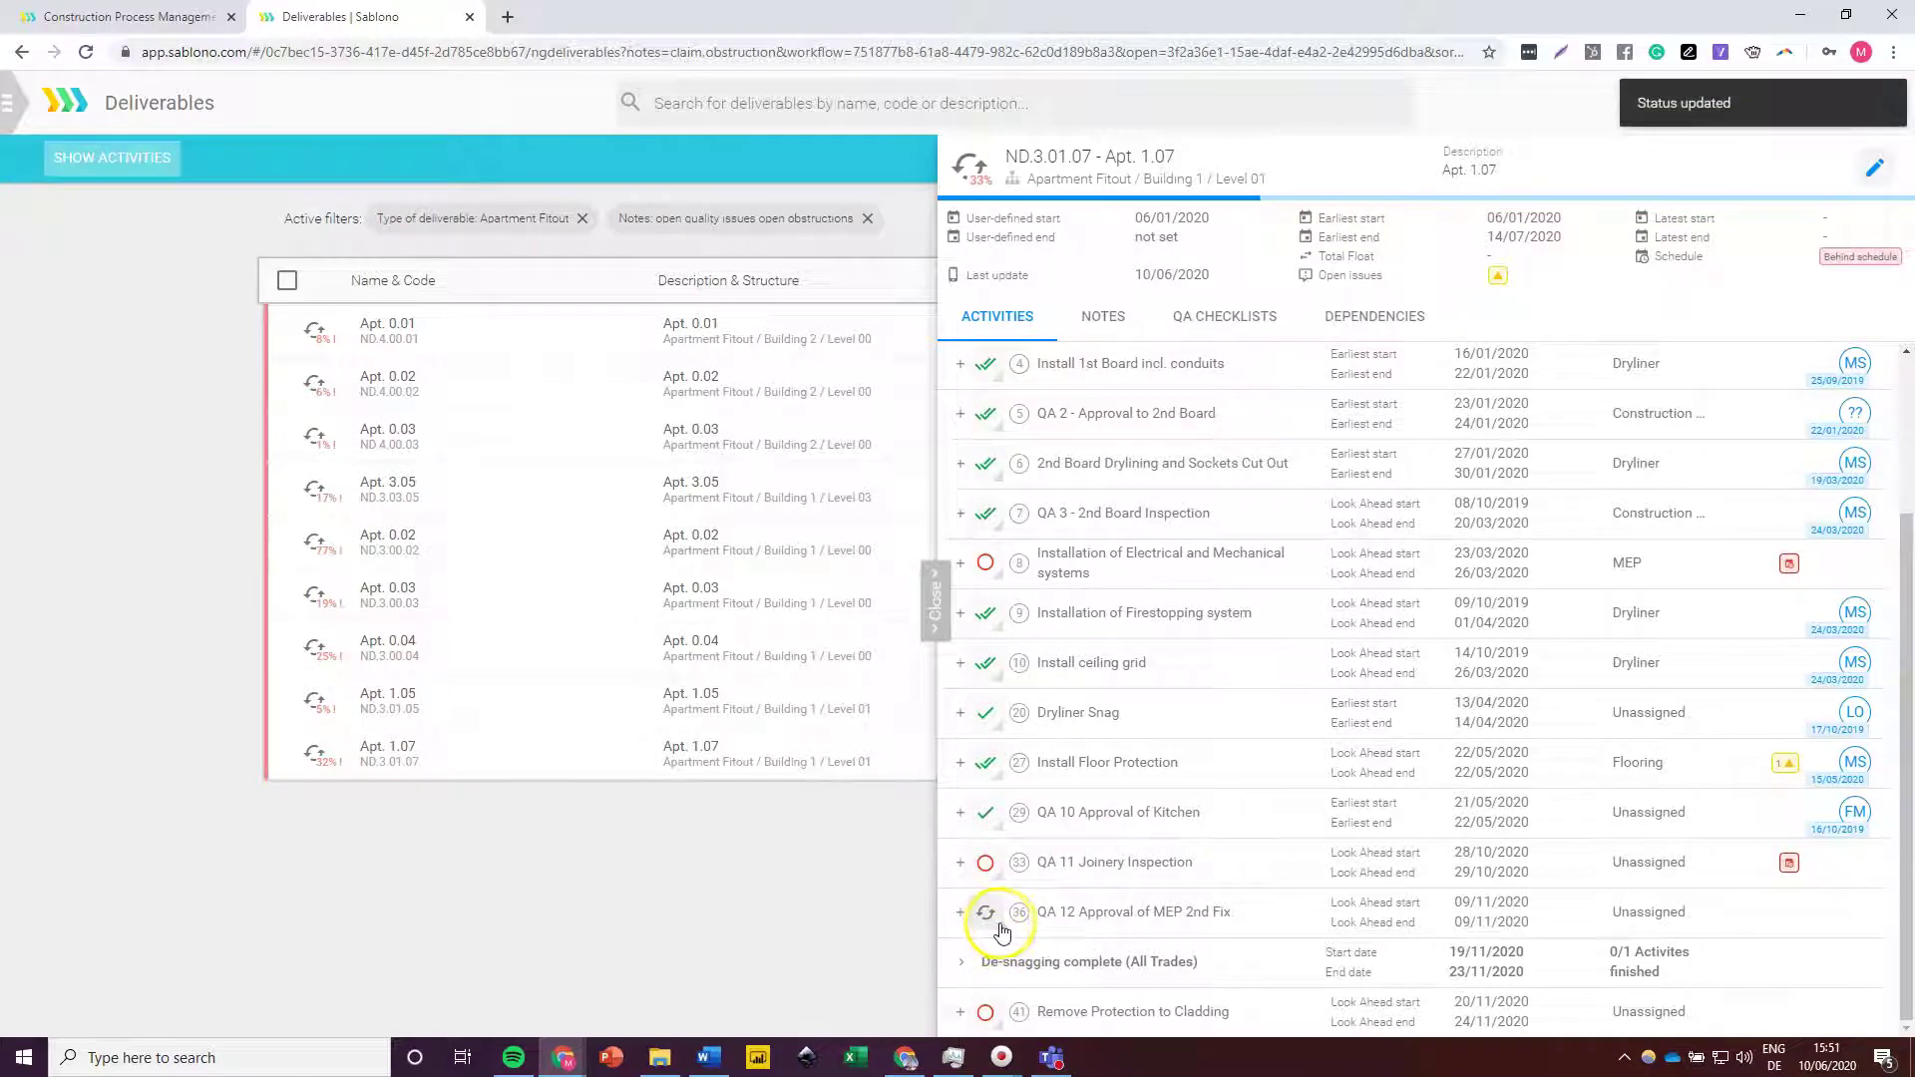
Step: Examine the dates, responsible teams, last updates and open-issue markers in Apt. 1.07's activity list
{"action": "scroll", "coordinate": [1208, 884], "scroll_direction": "up", "scroll_amount": 3}
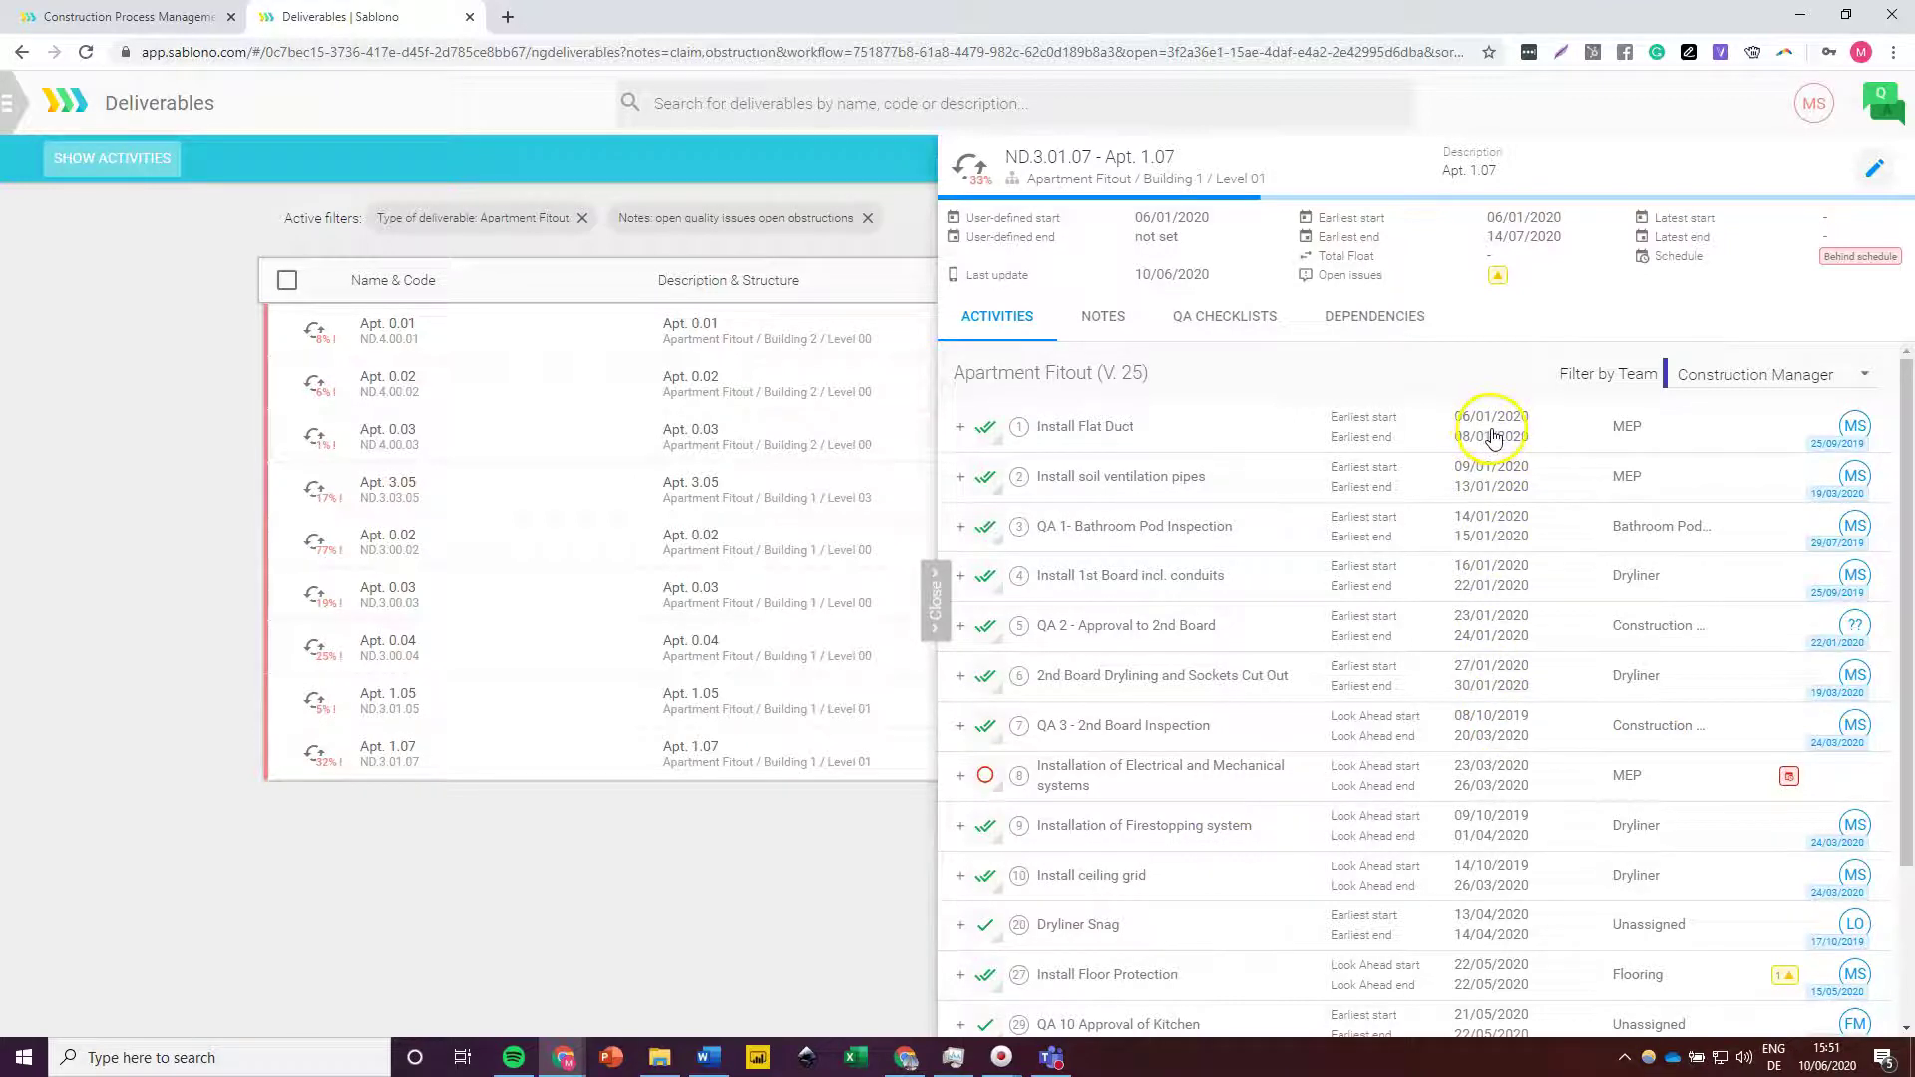
{"action": "mouse_move", "coordinate": [1831, 451]}
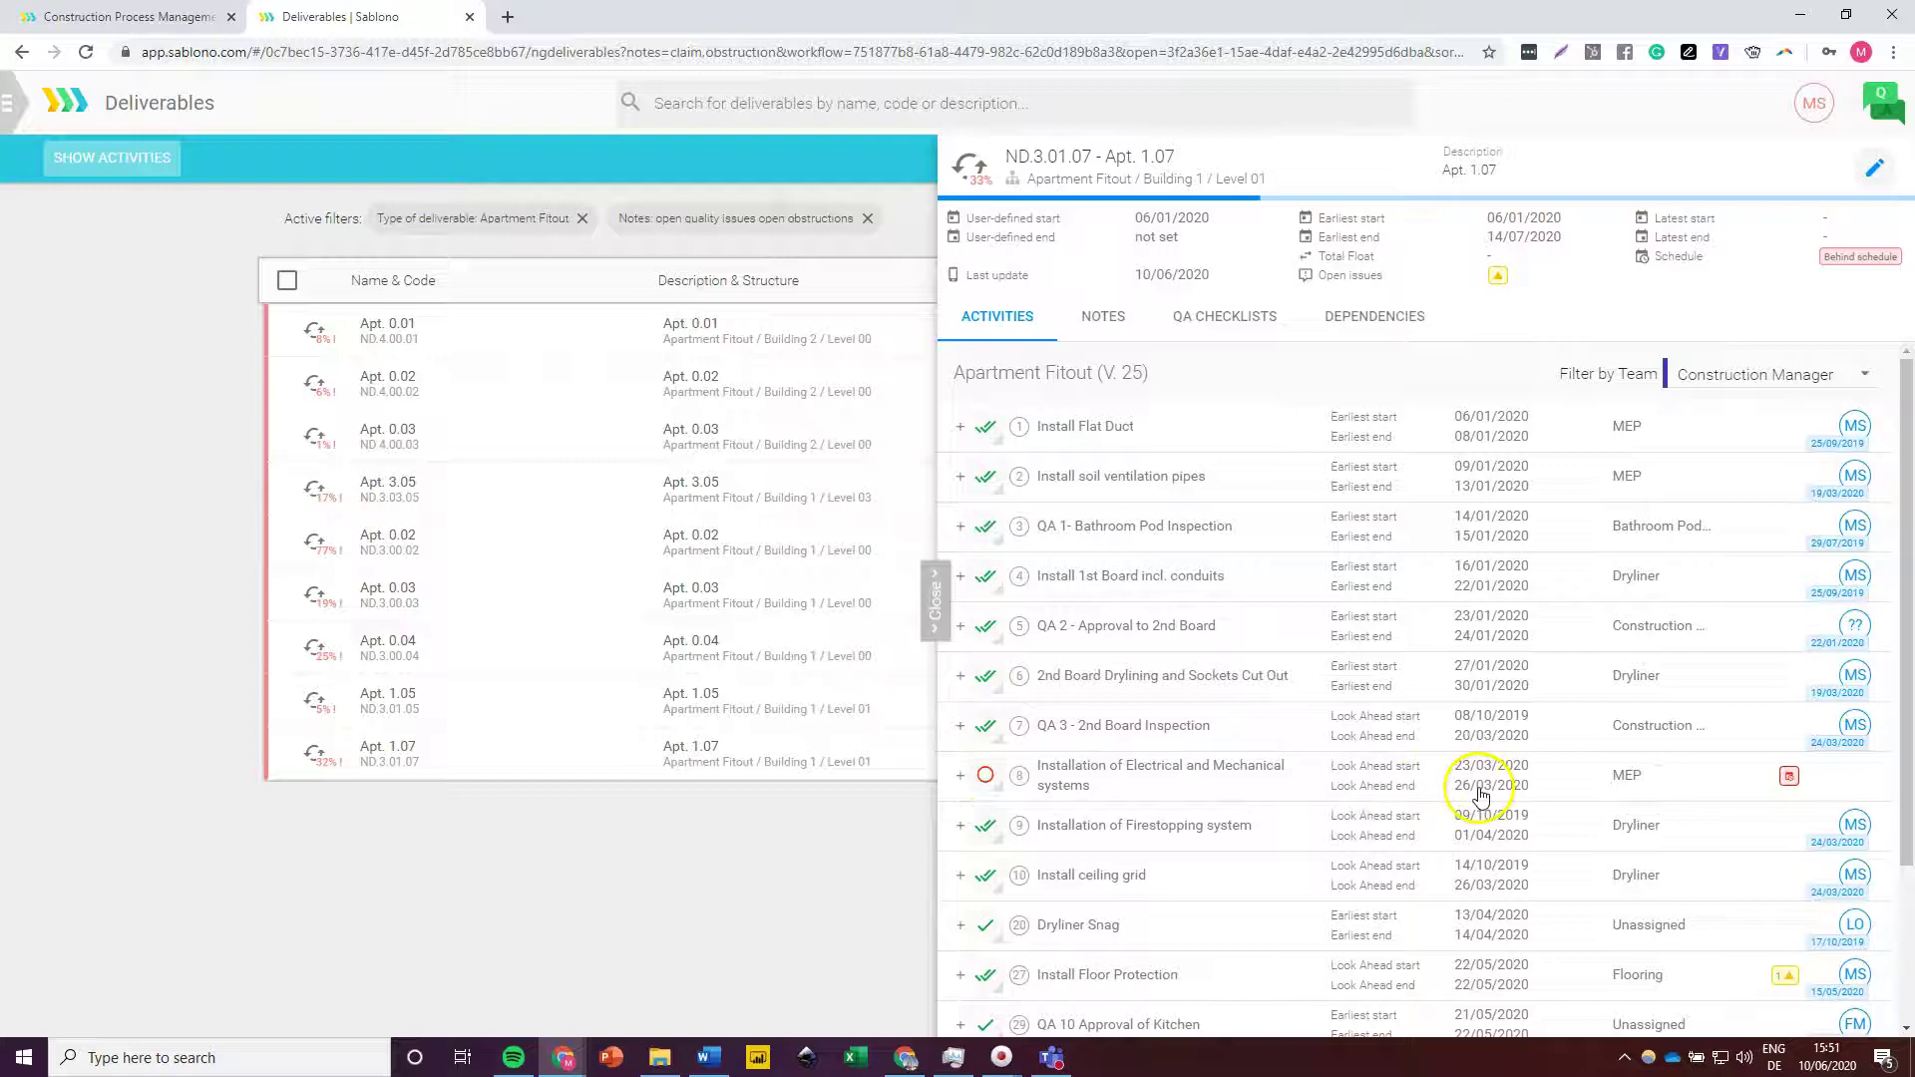
{"action": "mouse_move", "coordinate": [1788, 784]}
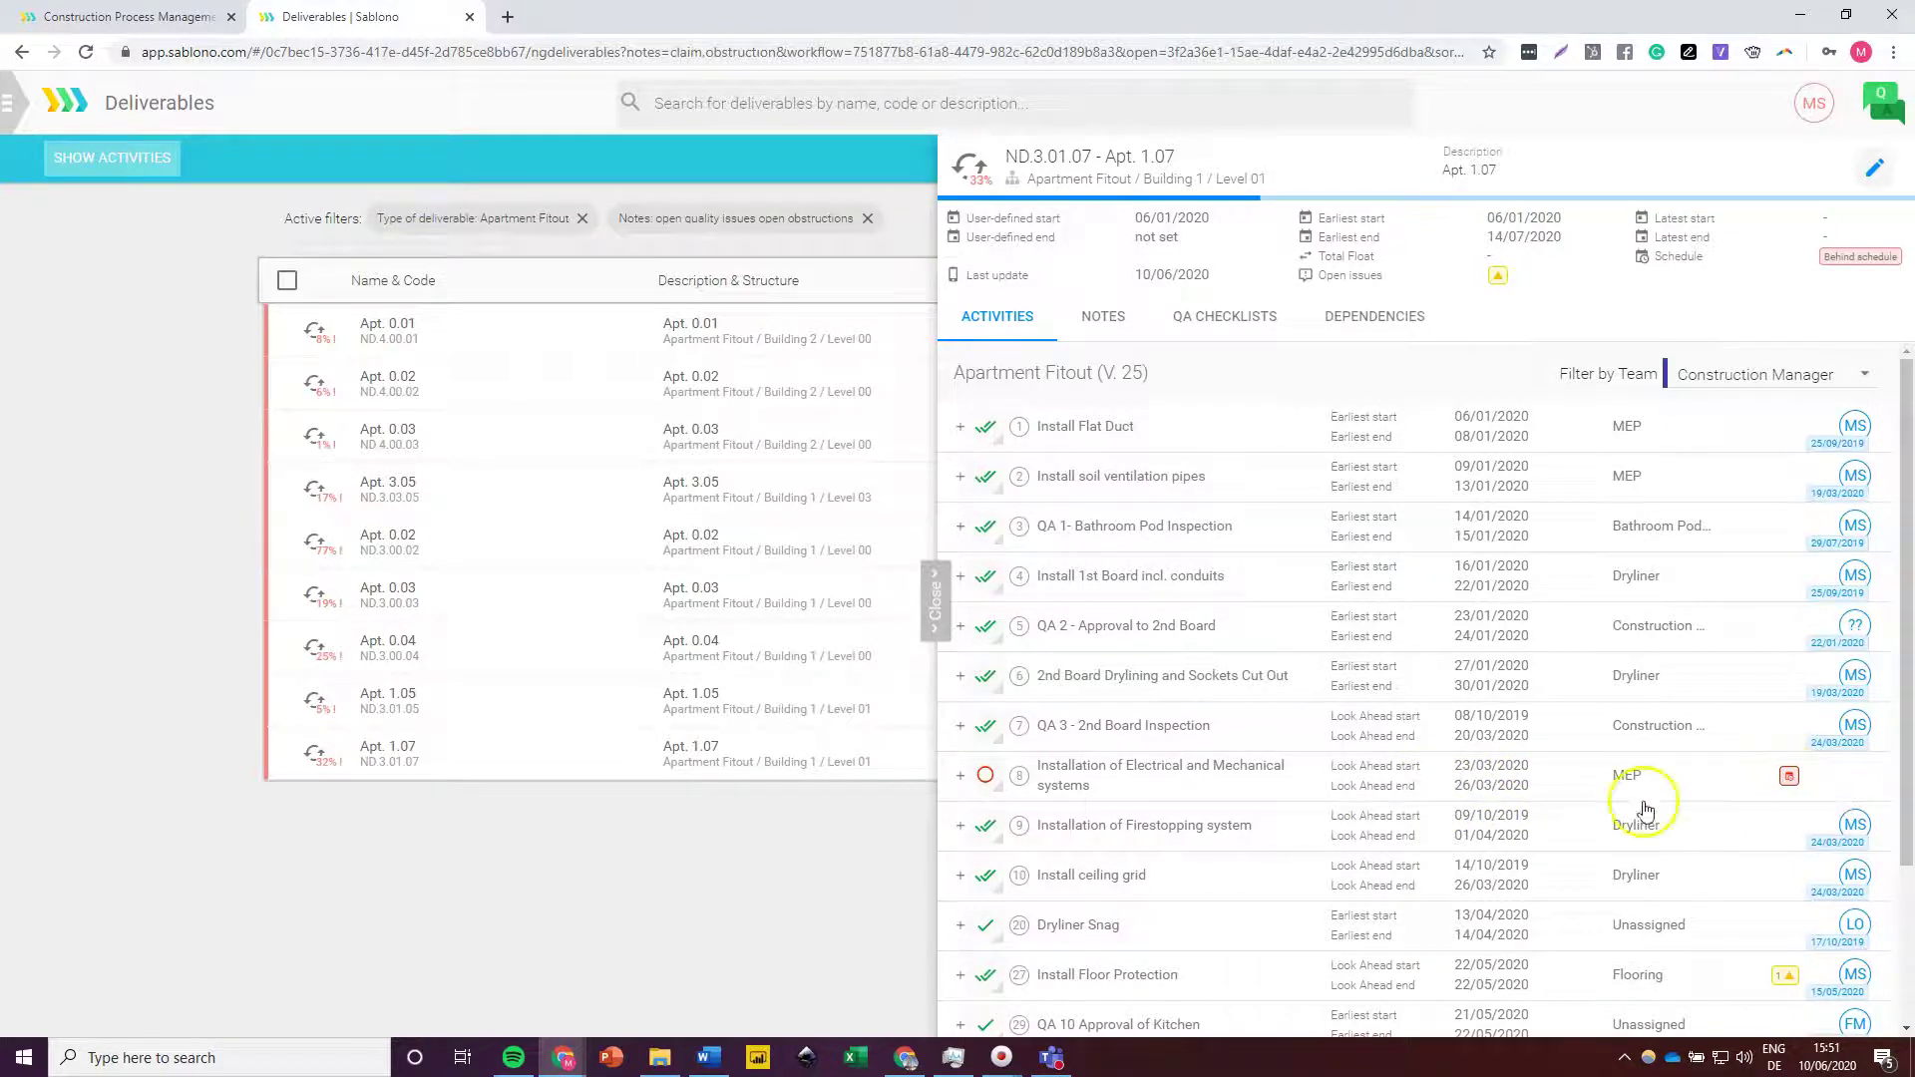
{"action": "scroll", "coordinate": [1483, 975], "scroll_direction": "down", "scroll_amount": 1}
{"action": "scroll", "coordinate": [1483, 974], "scroll_direction": "down", "scroll_amount": 2}
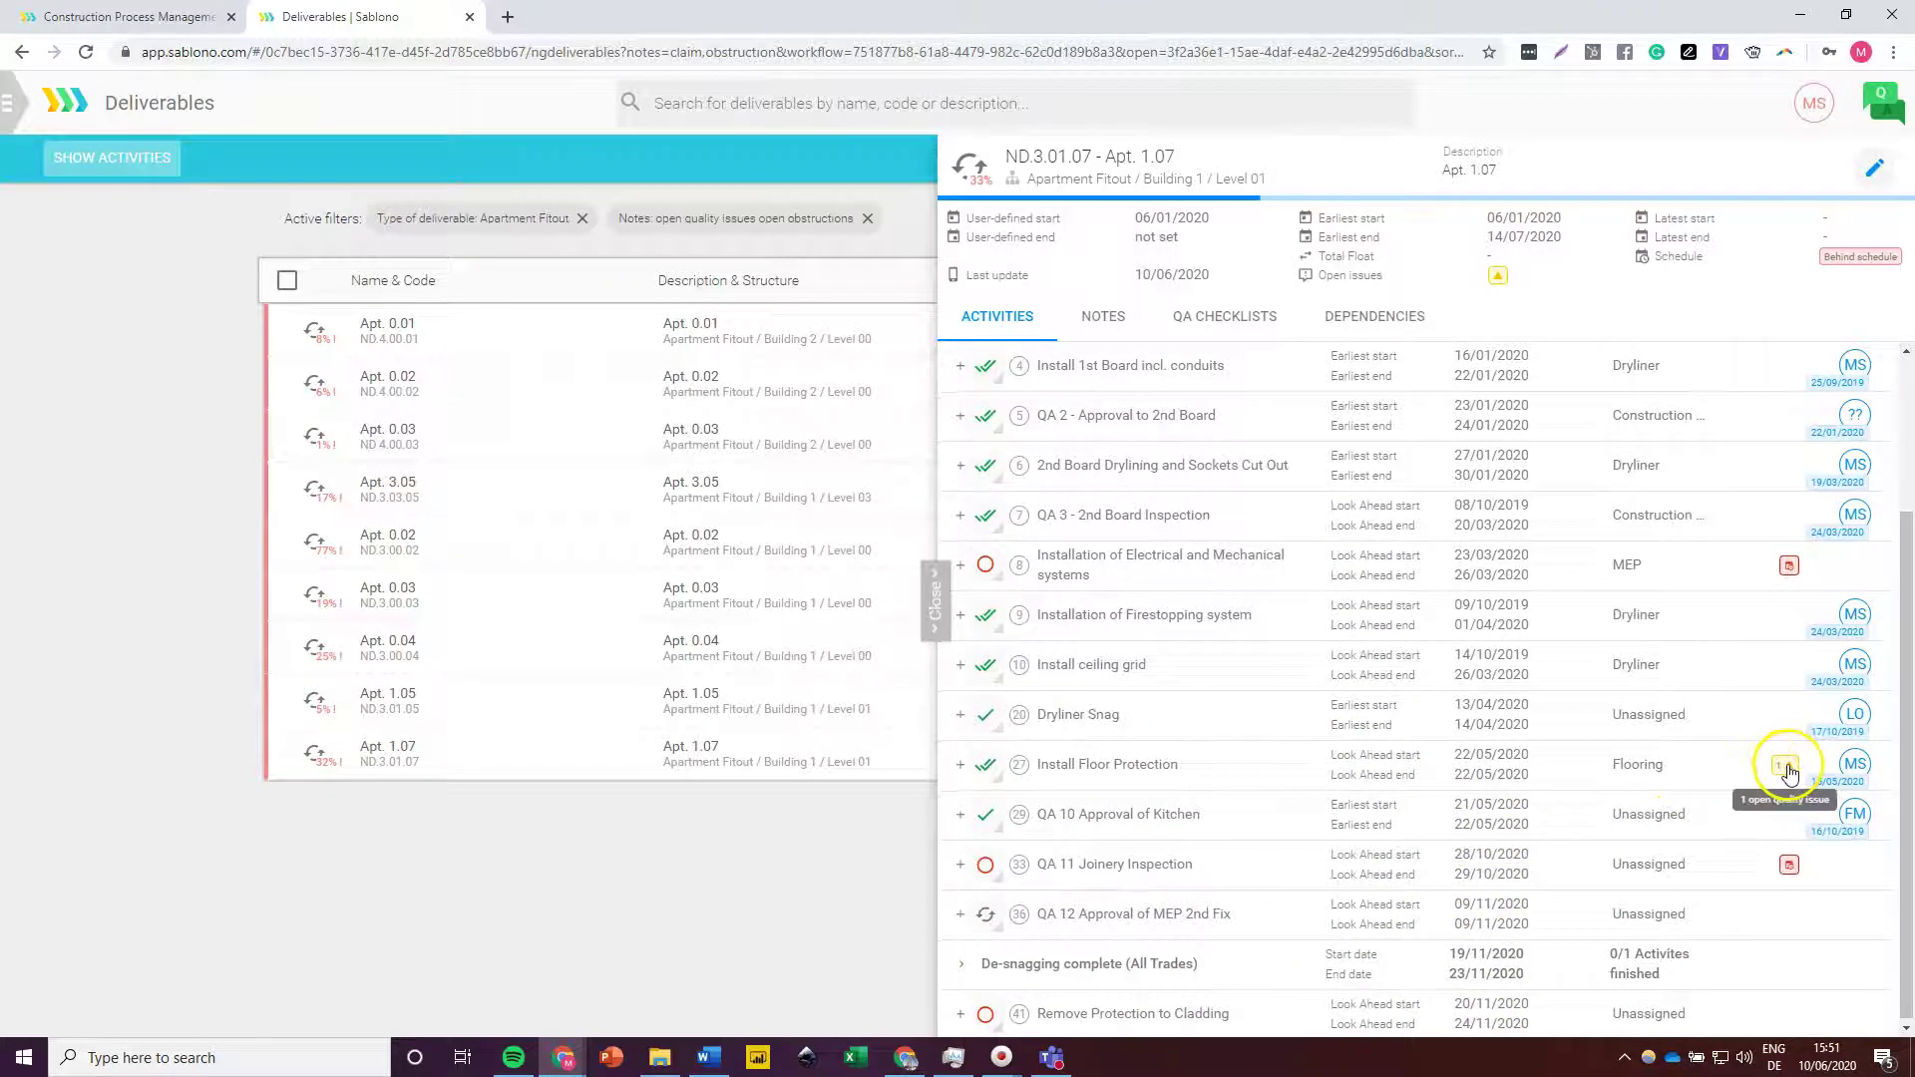
{"action": "scroll", "coordinate": [1566, 738], "scroll_direction": "up", "scroll_amount": 2}
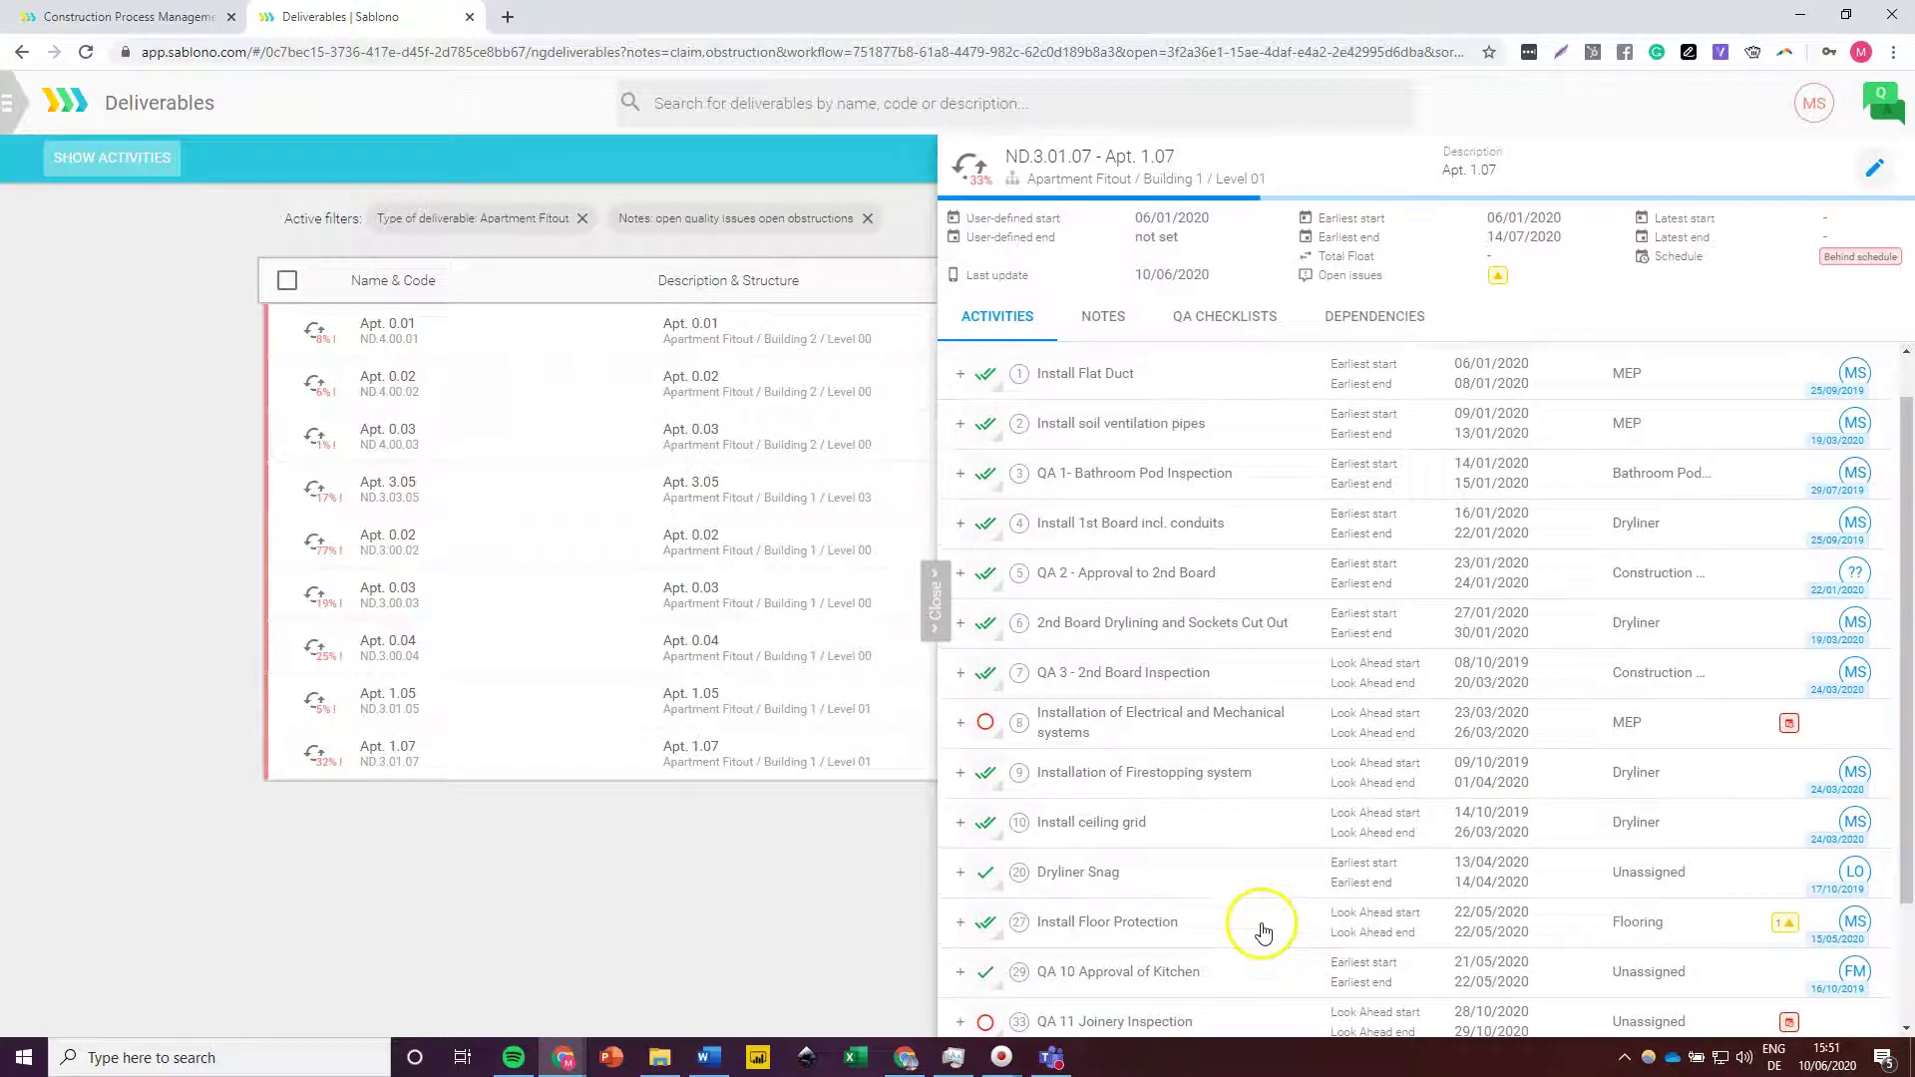
Step: View the notes of Apt. 1.07, including the photo attached to "One damaged connection found"
{"action": "left_click", "coordinate": [1103, 316]}
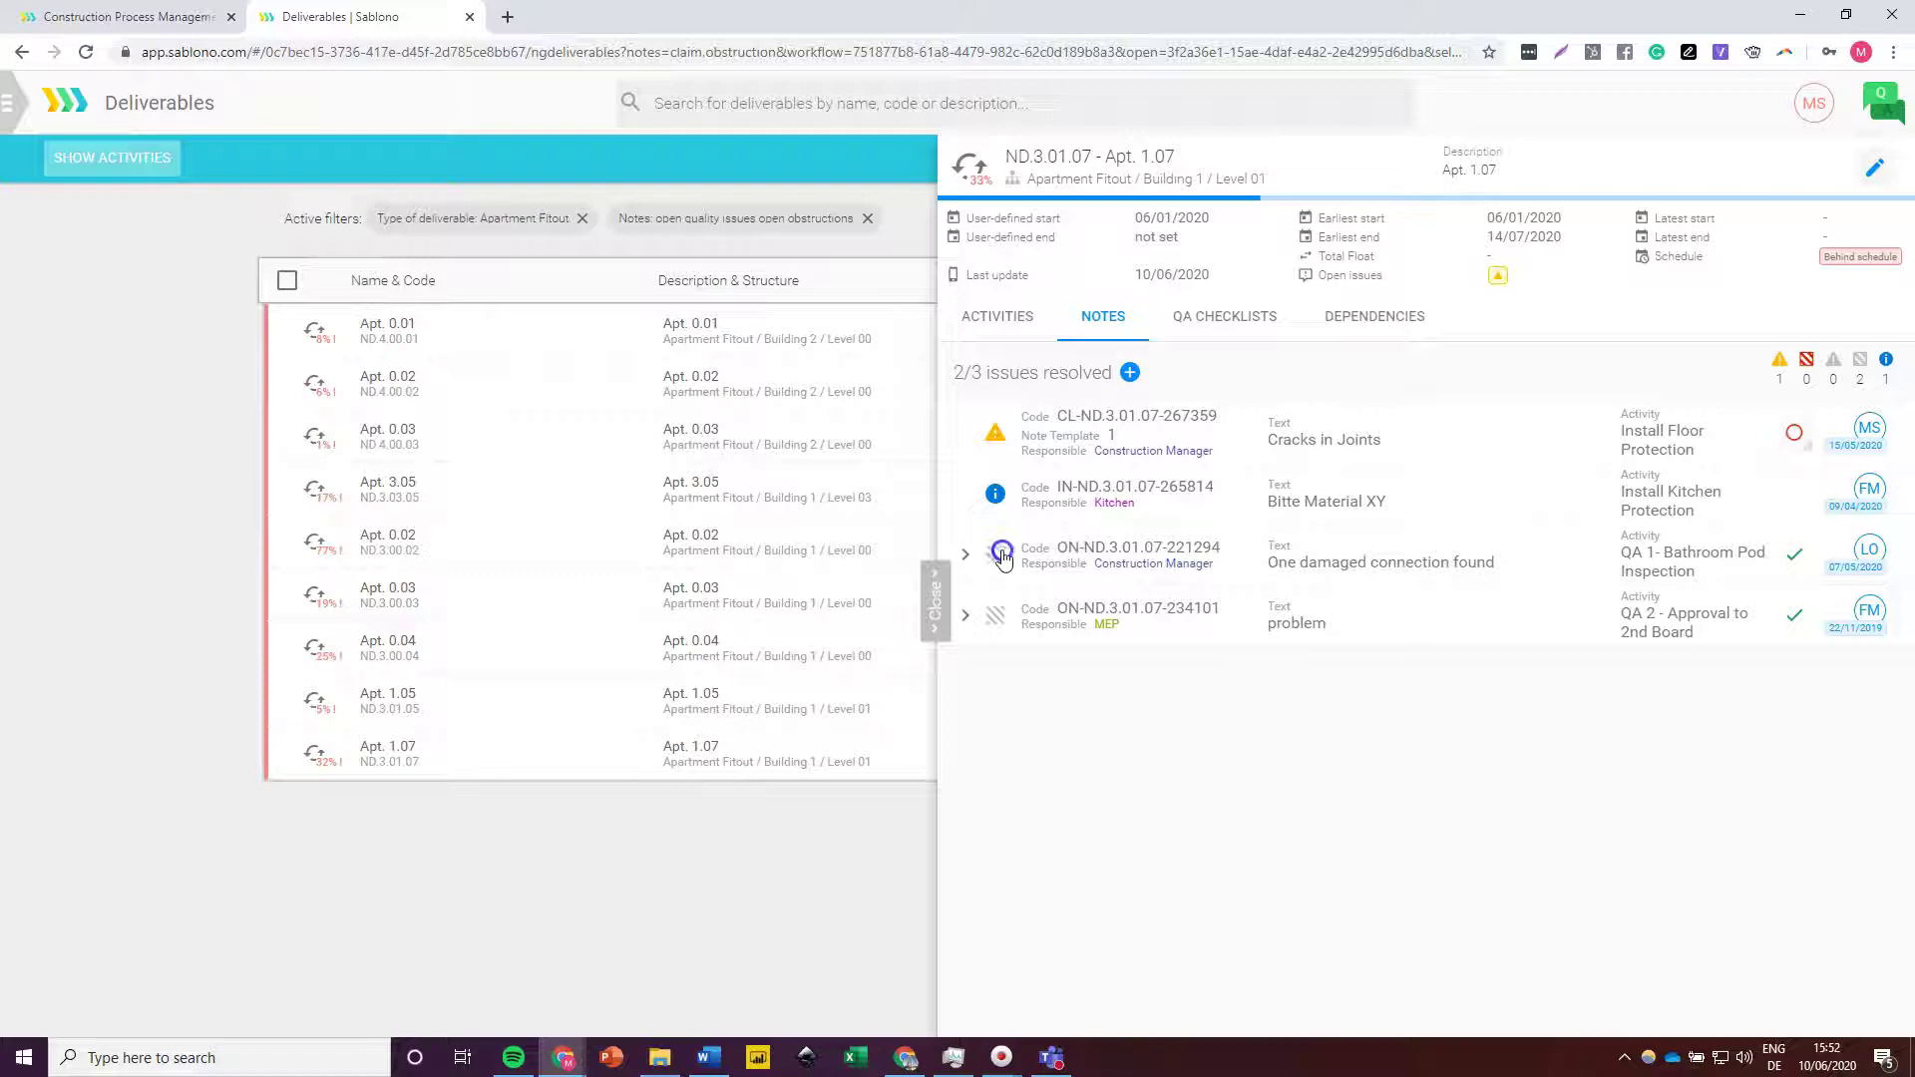
{"action": "left_click", "coordinate": [977, 584]}
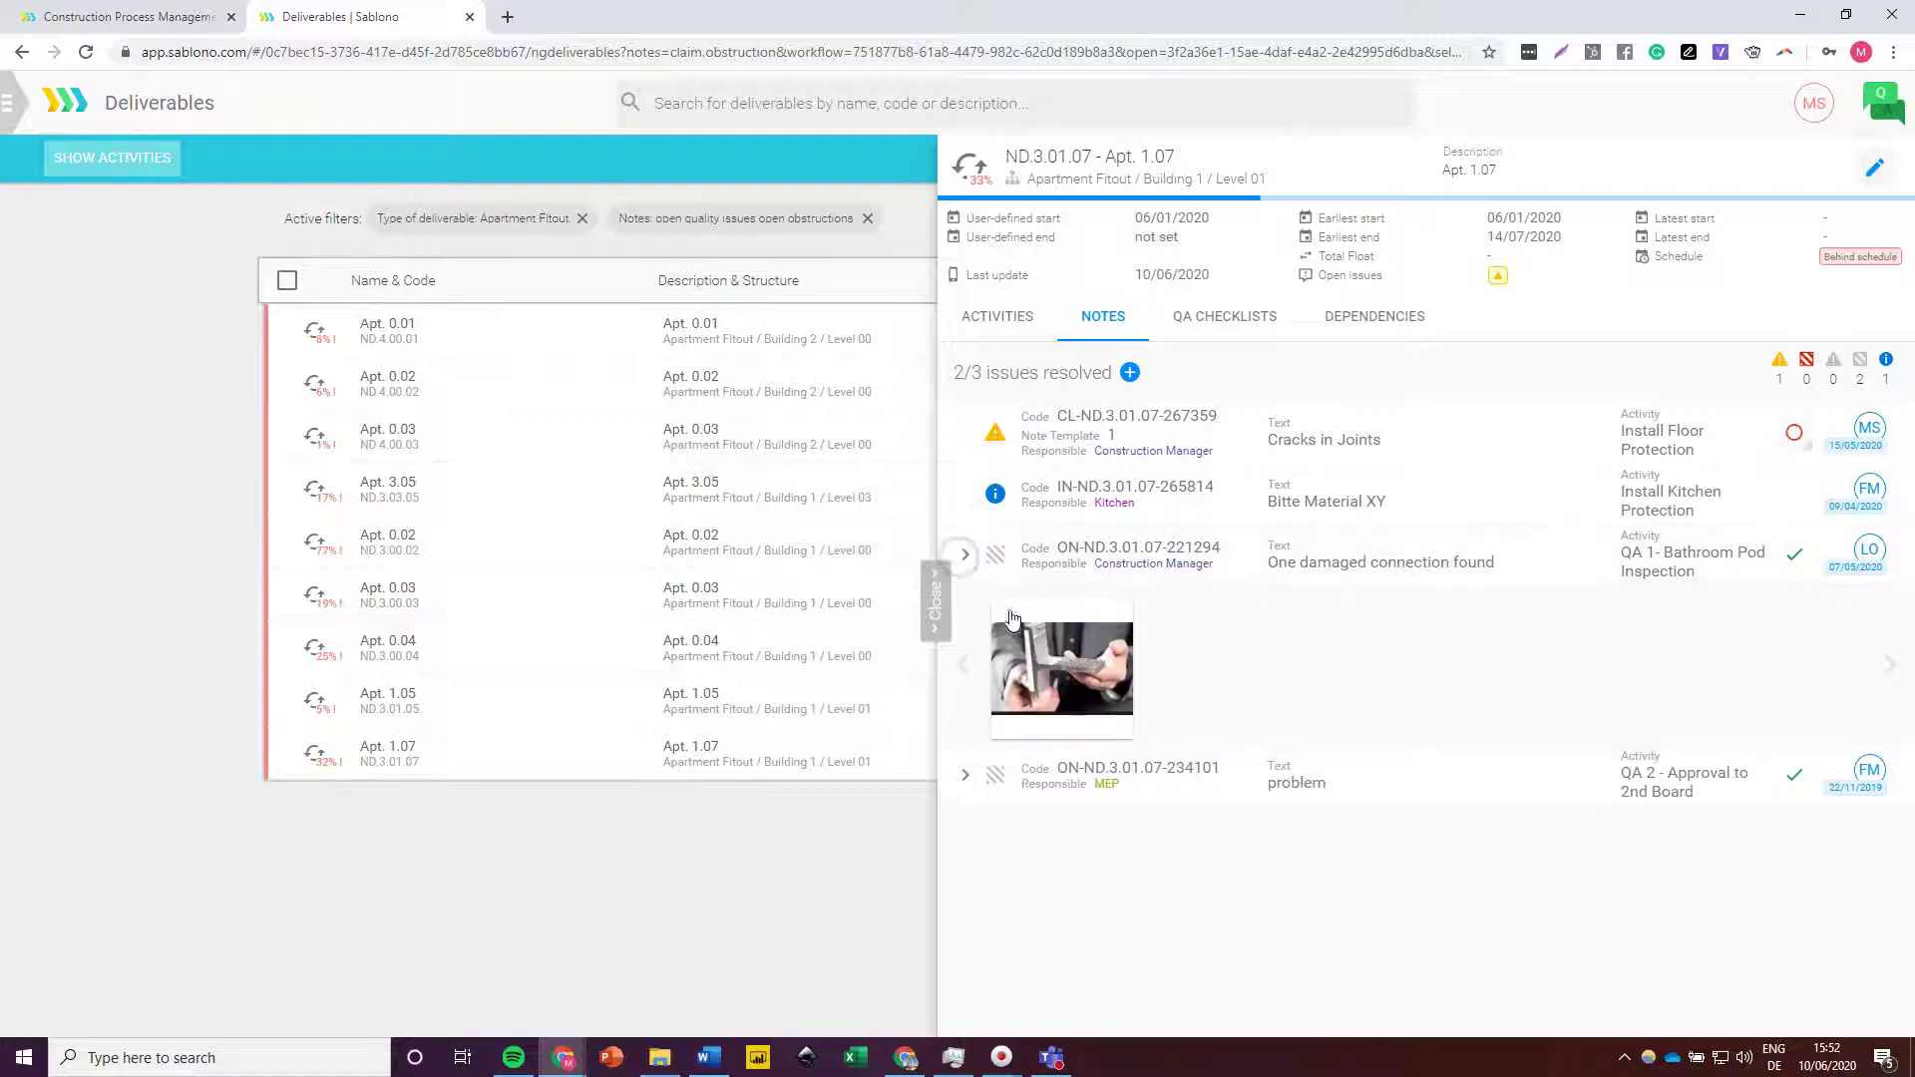
{"action": "left_click", "coordinate": [968, 554]}
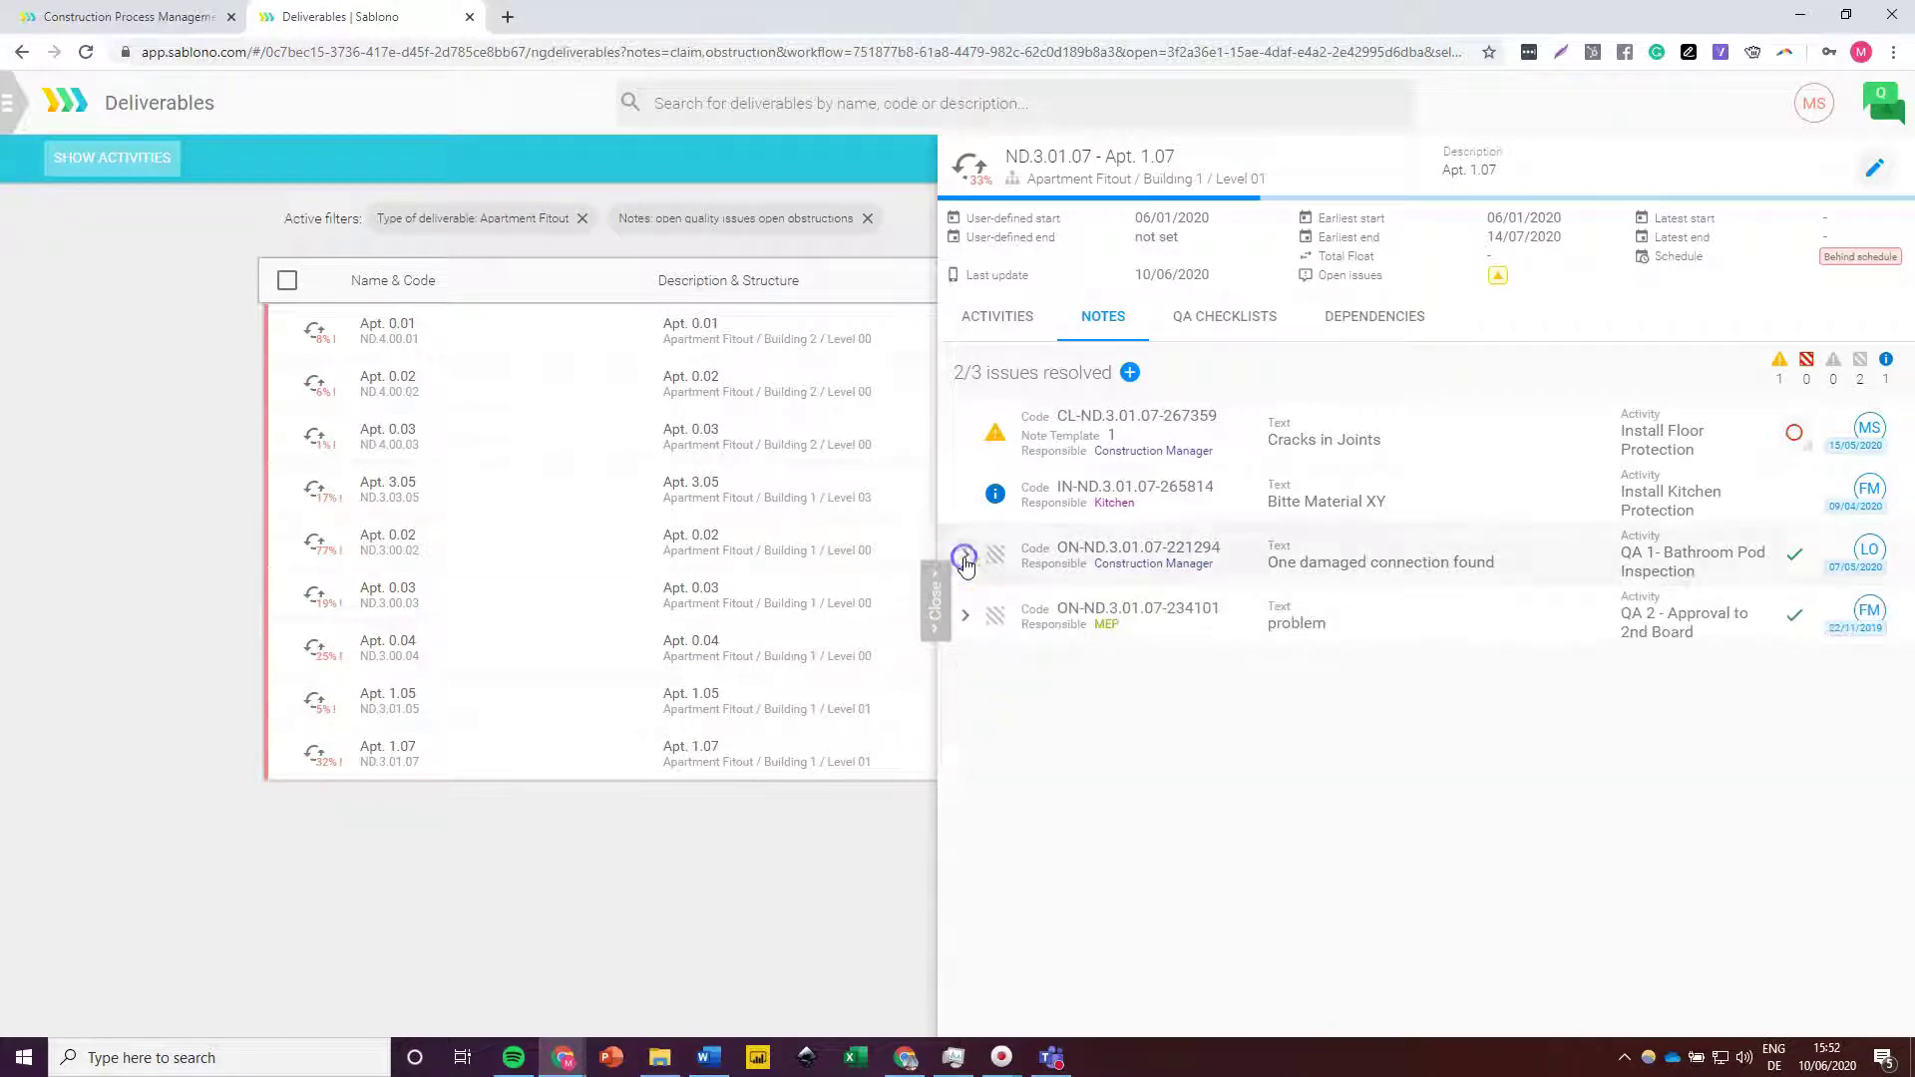
Step: Open the "QA 1- Bathroom Pod Inspection" checklist of Apt. 1.07 and expand the photo of its damaged connection note
{"action": "left_click", "coordinate": [1236, 317]}
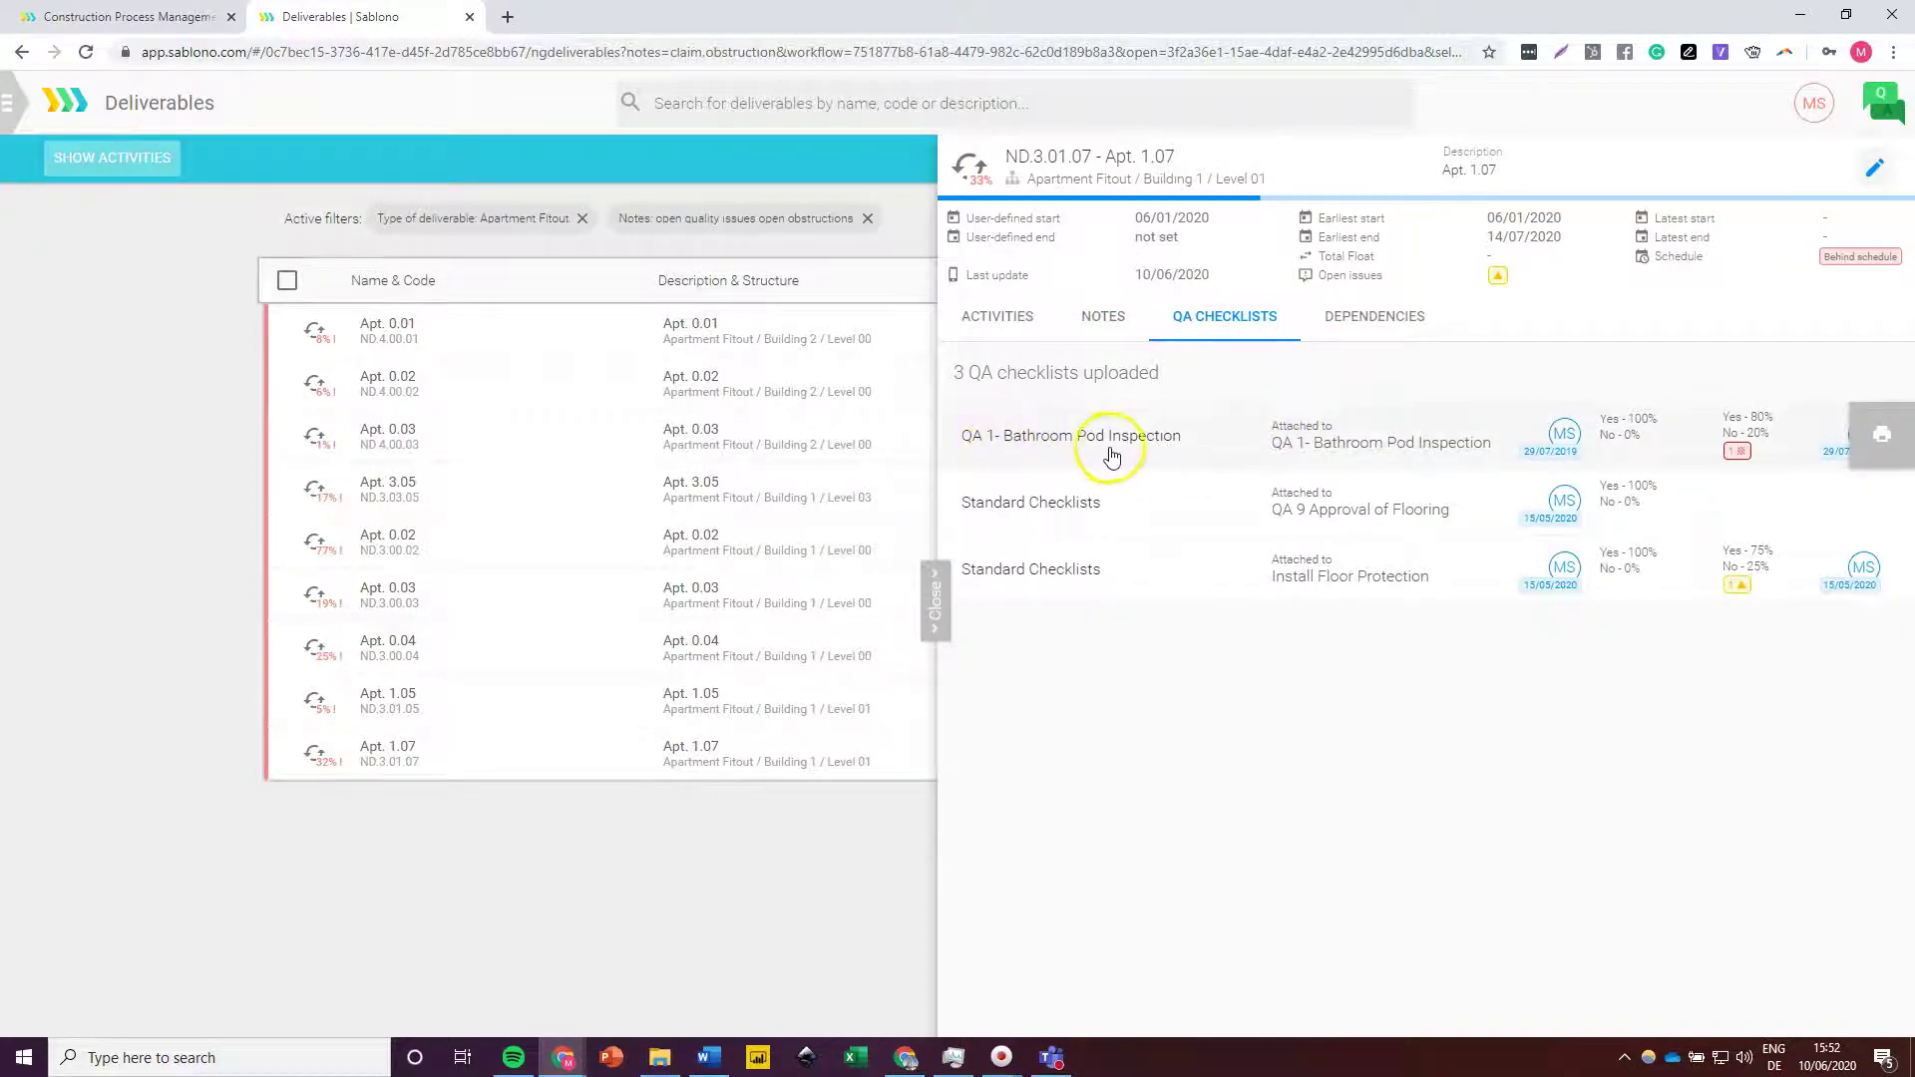
{"action": "left_click", "coordinate": [1372, 452]}
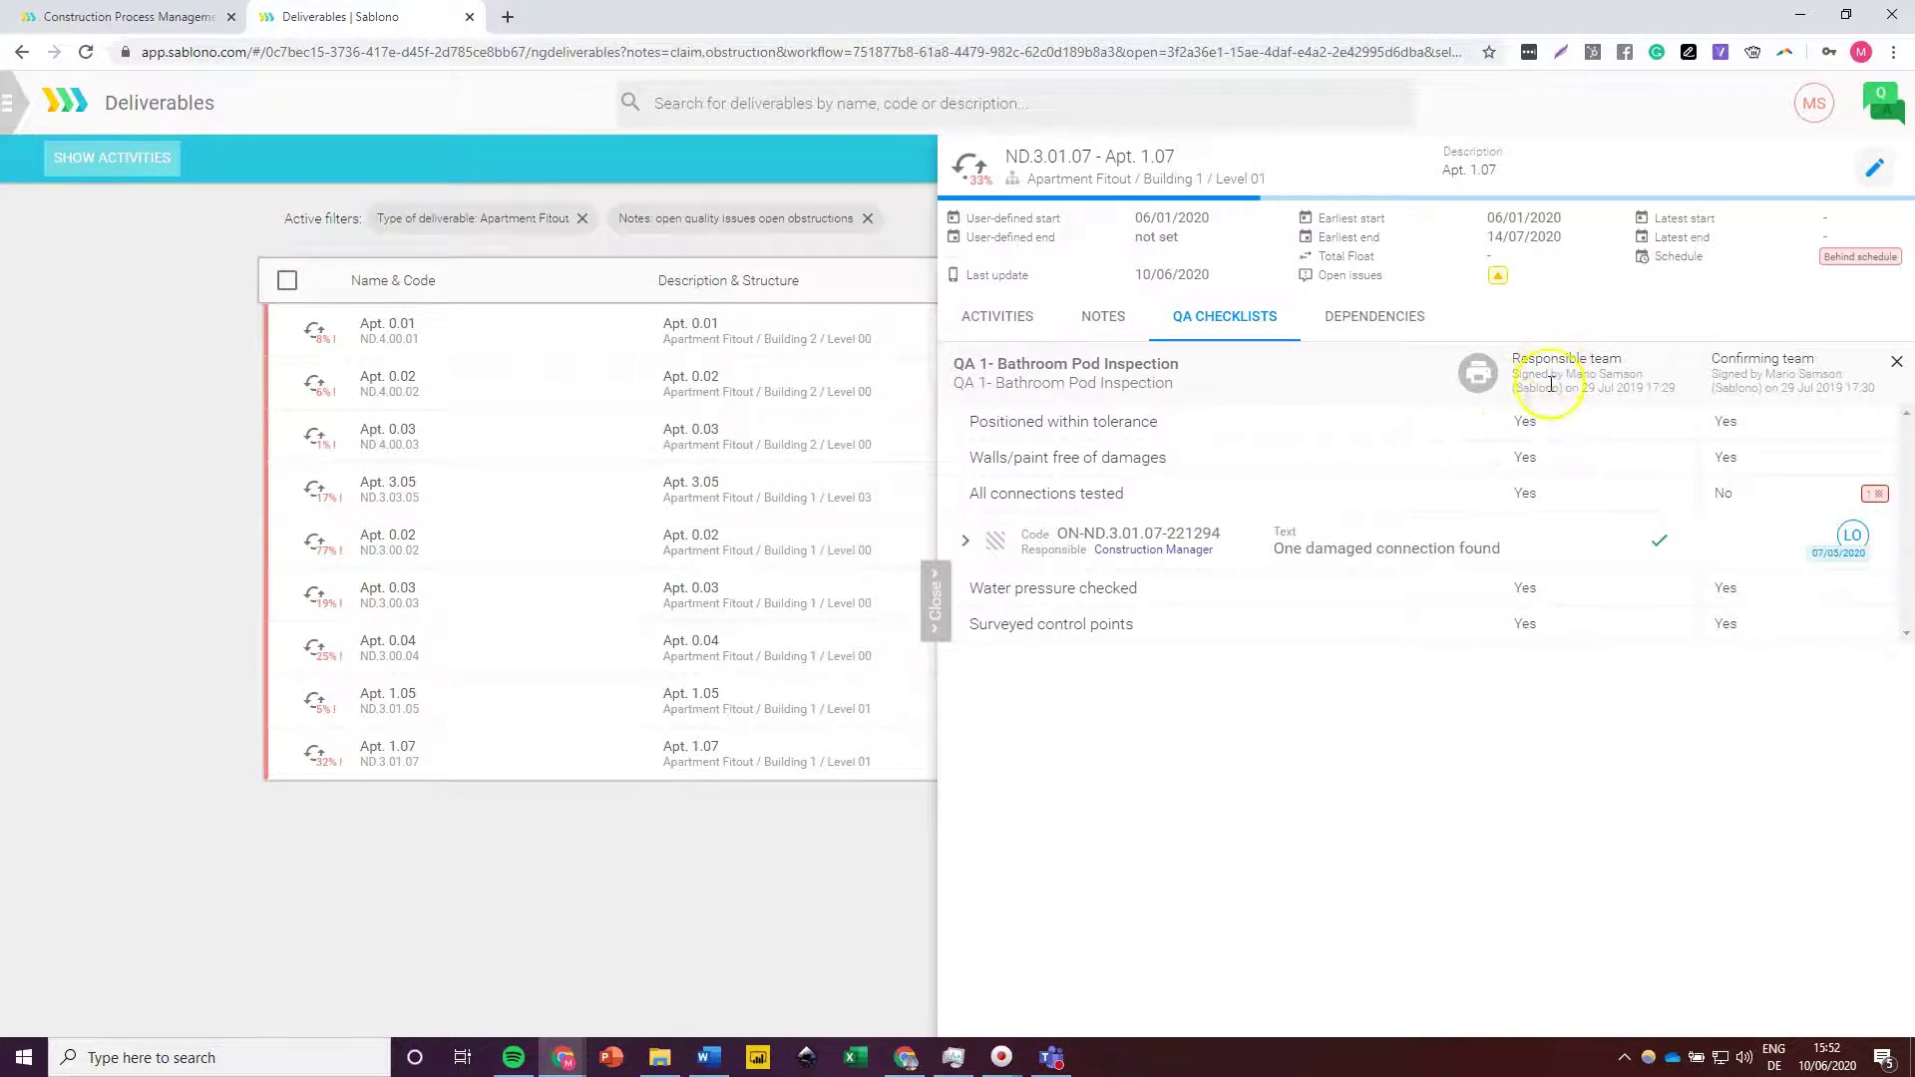
{"action": "left_click", "coordinate": [967, 540]}
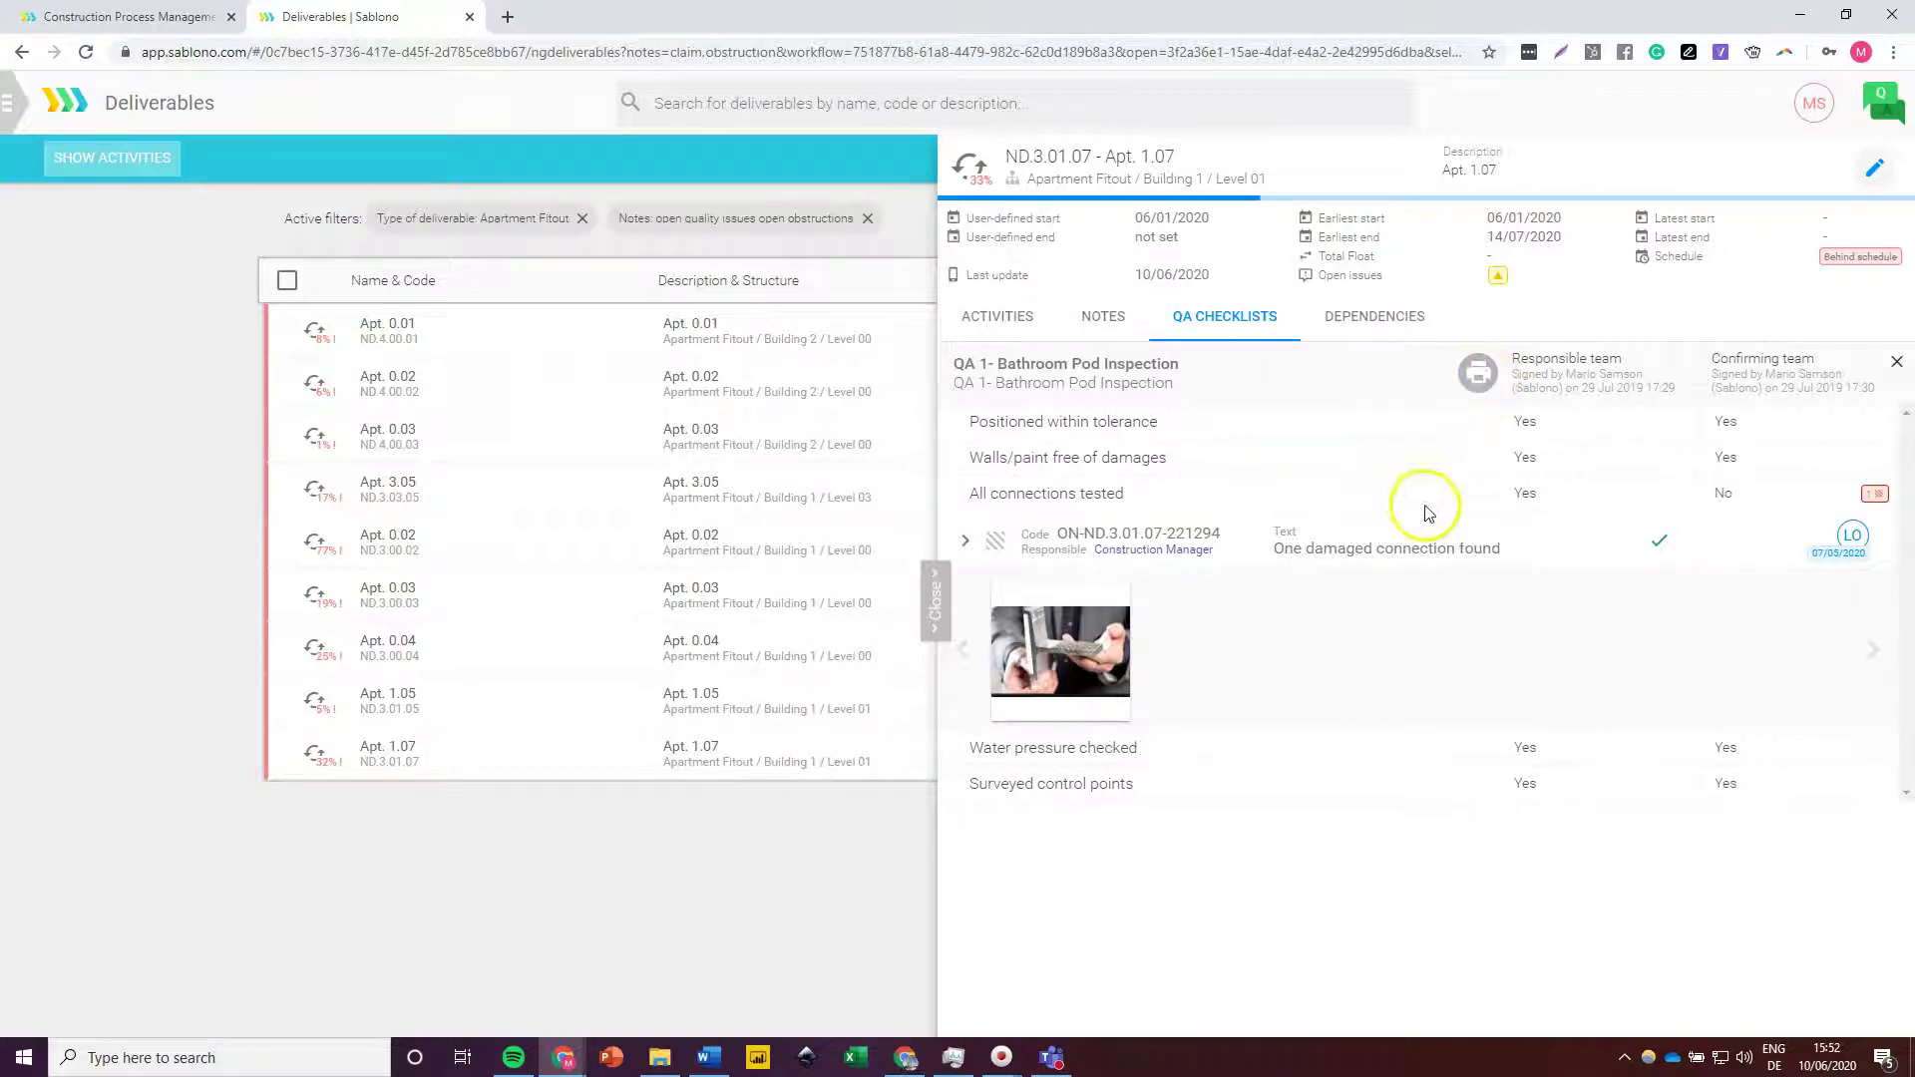
Step: Export the "QA 1- Bathroom Pod Inspection" checklist as a PDF and review the downloaded report
{"action": "left_click", "coordinate": [1478, 374]}
{"action": "left_click", "coordinate": [1482, 386]}
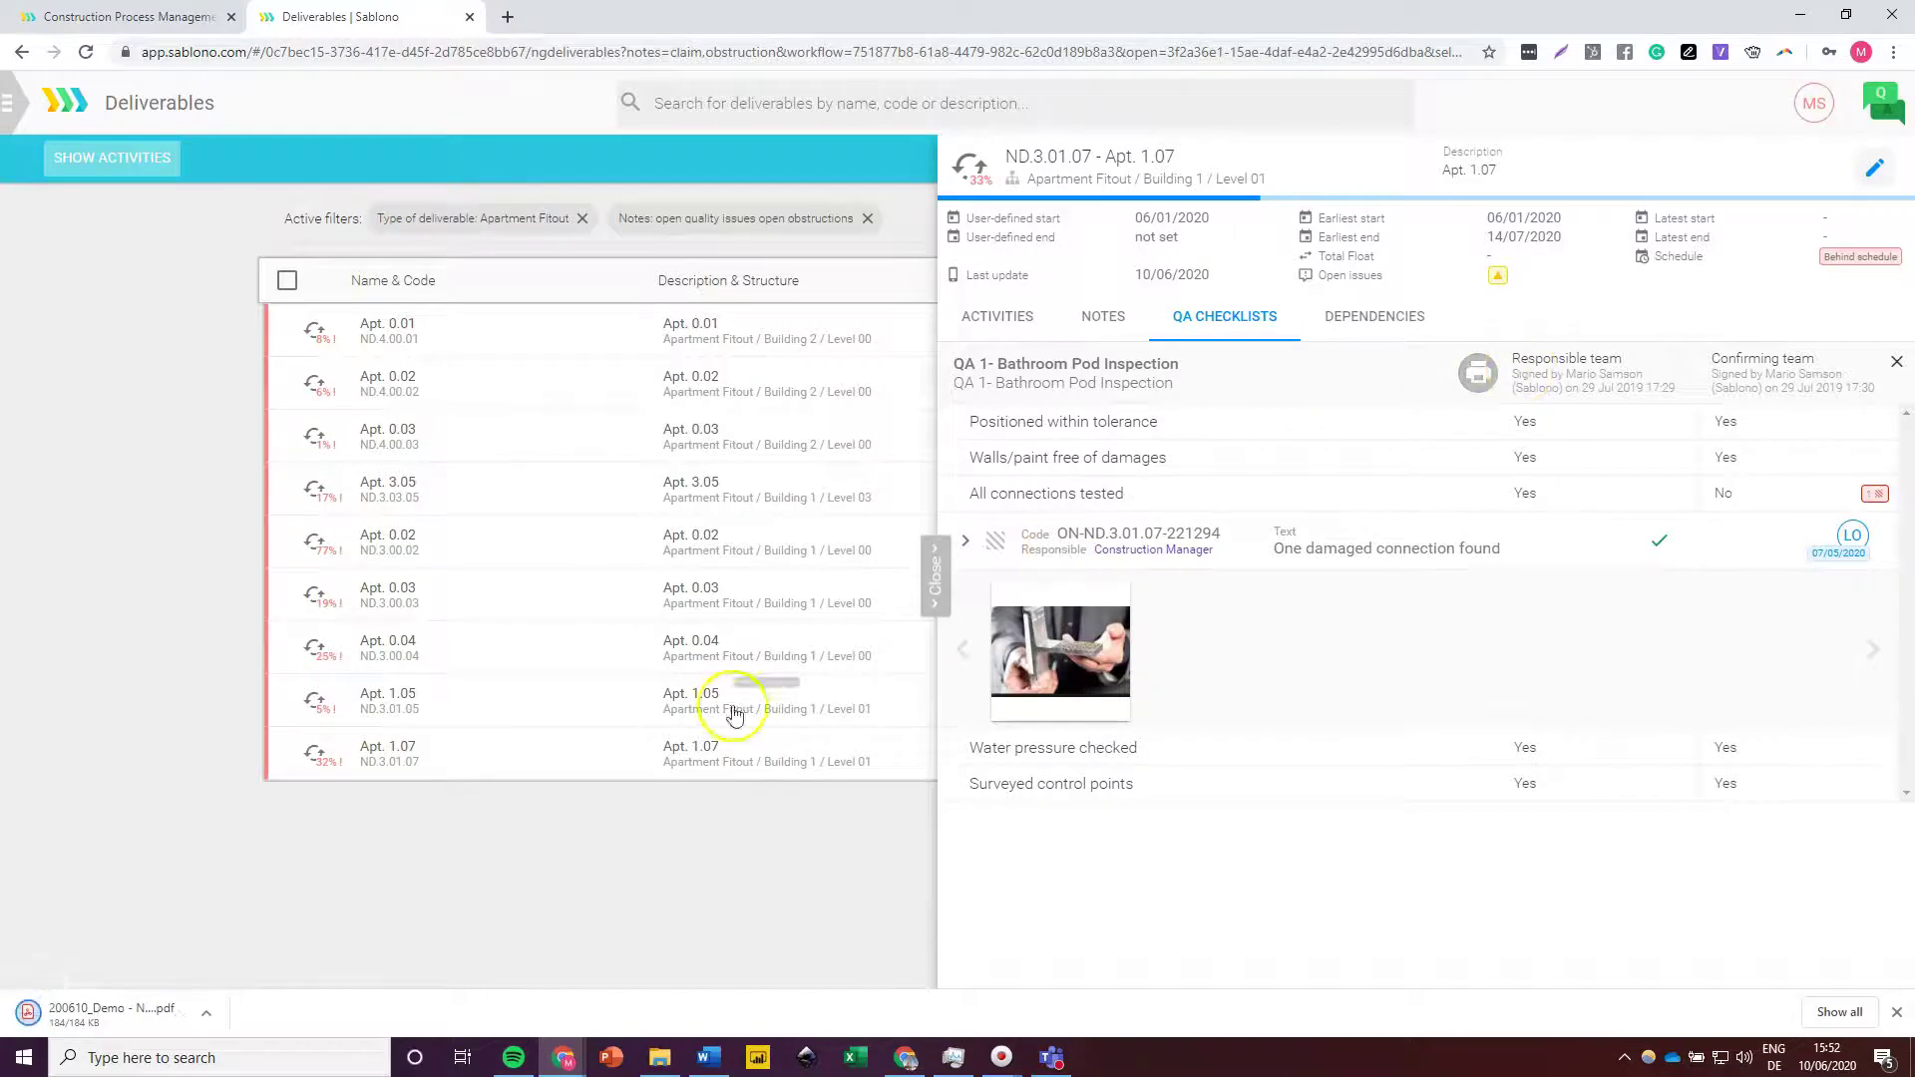
{"action": "left_click", "coordinate": [143, 1010]}
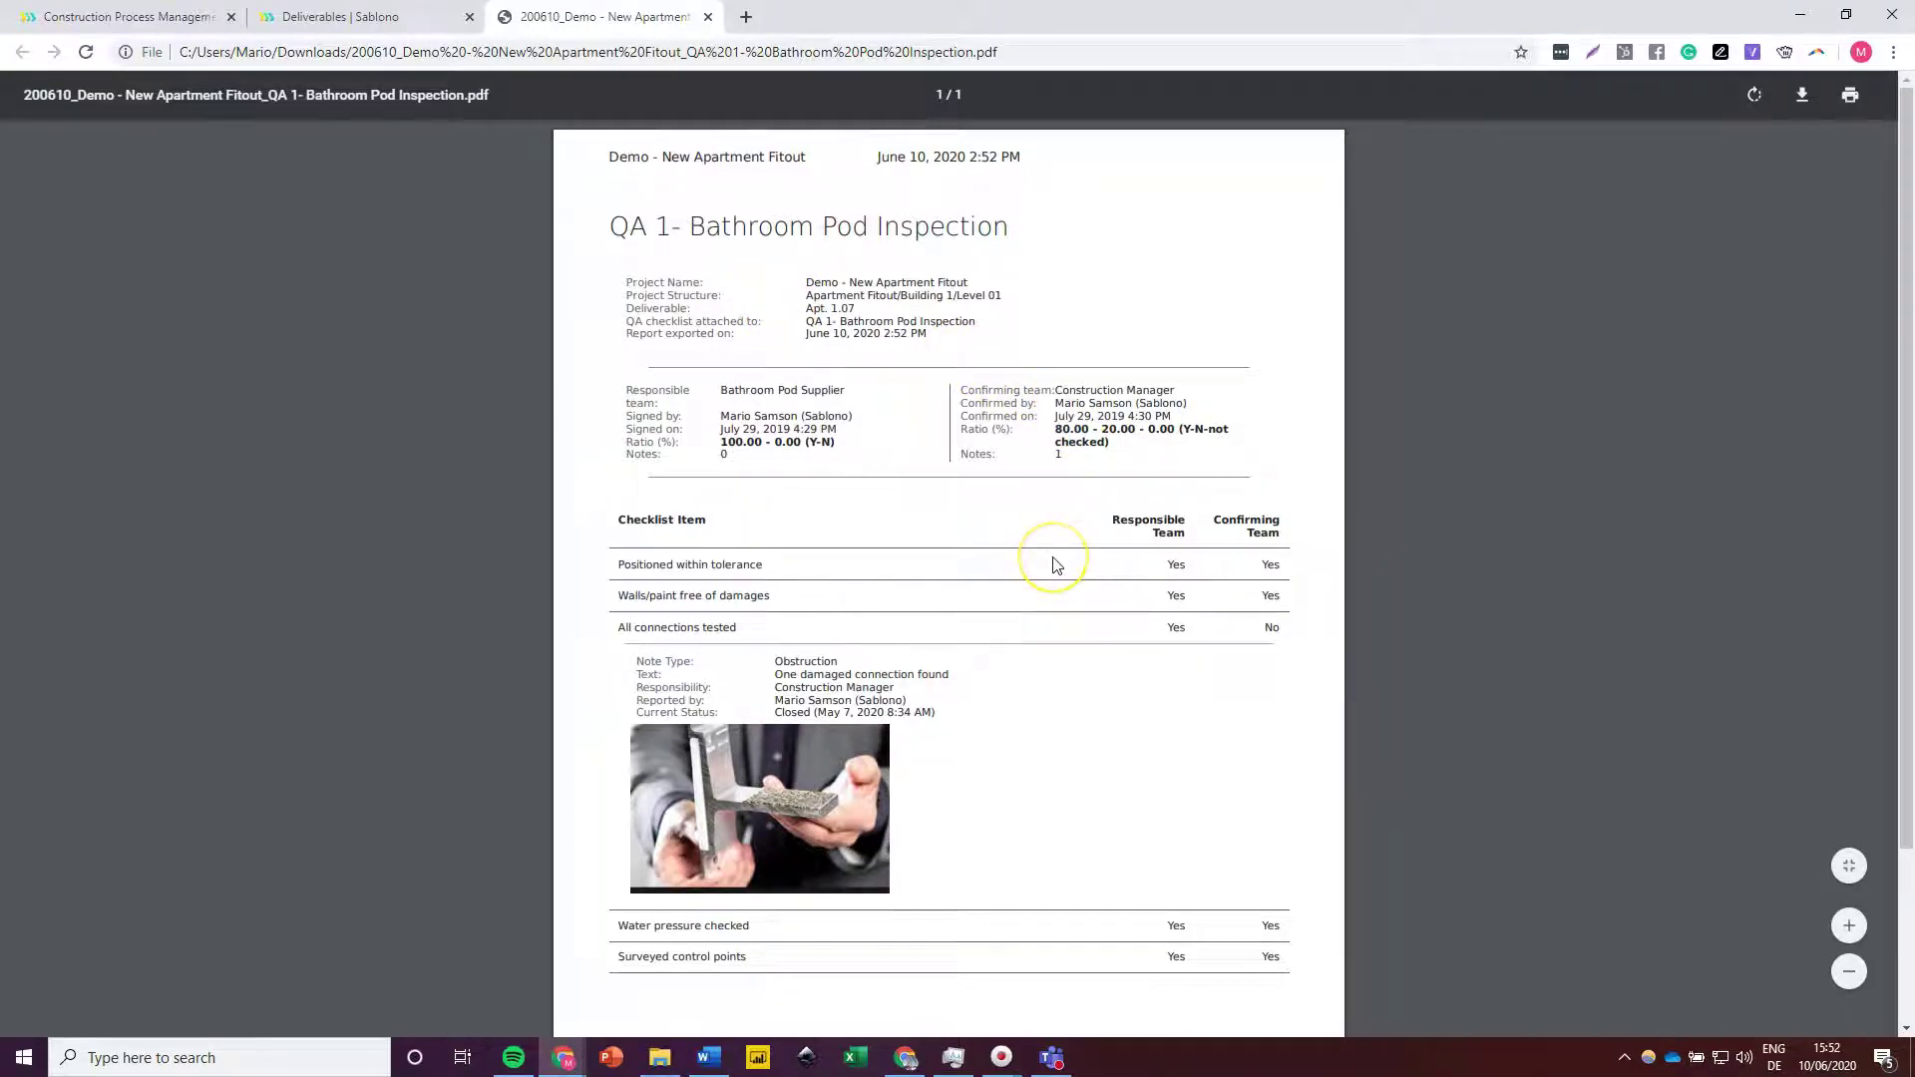
{"action": "scroll", "coordinate": [1056, 564], "scroll_direction": "down", "scroll_amount": 2}
{"action": "scroll", "coordinate": [1057, 565], "scroll_direction": "up", "scroll_amount": 2}
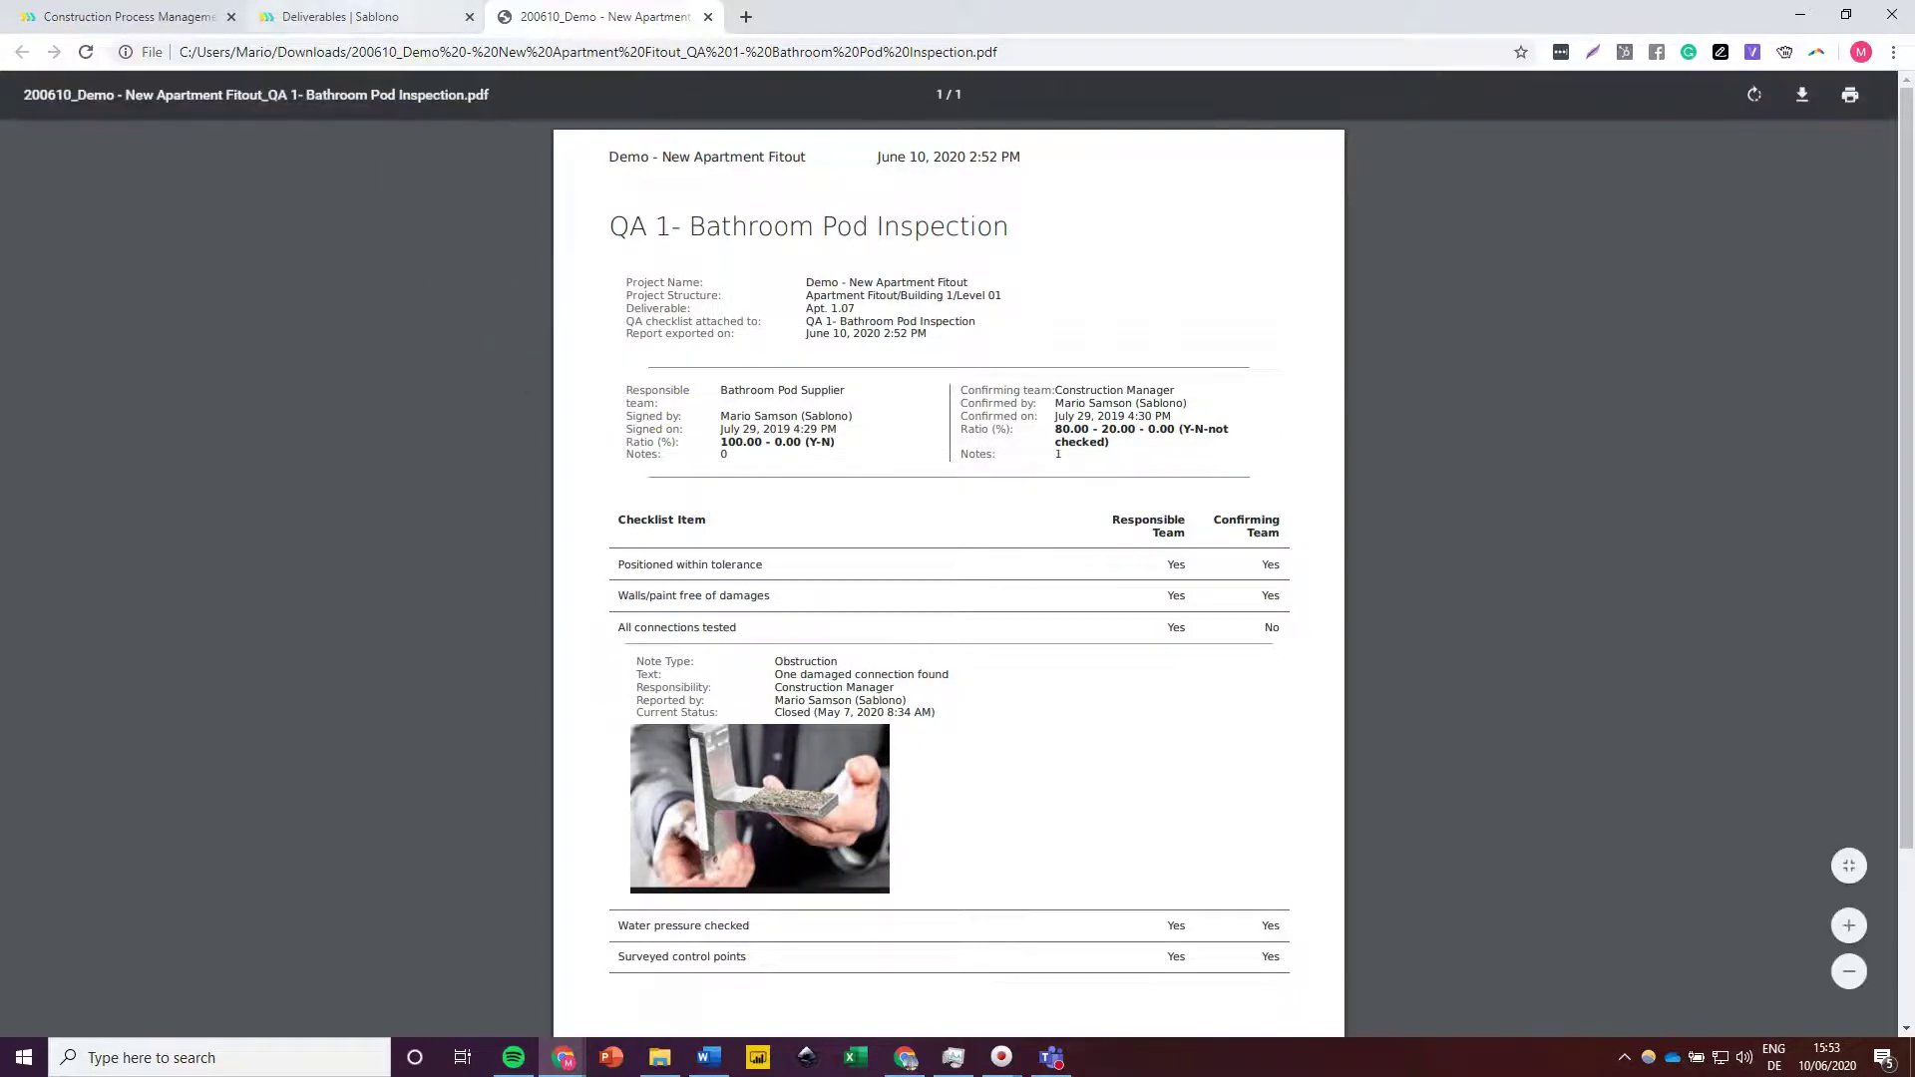
Step: Return from the PDF report to the deliverables list, close the apartment's details, and open the project's 2D Progress Visualization overview
{"action": "left_click", "coordinate": [389, 17]}
{"action": "left_click", "coordinate": [862, 551]}
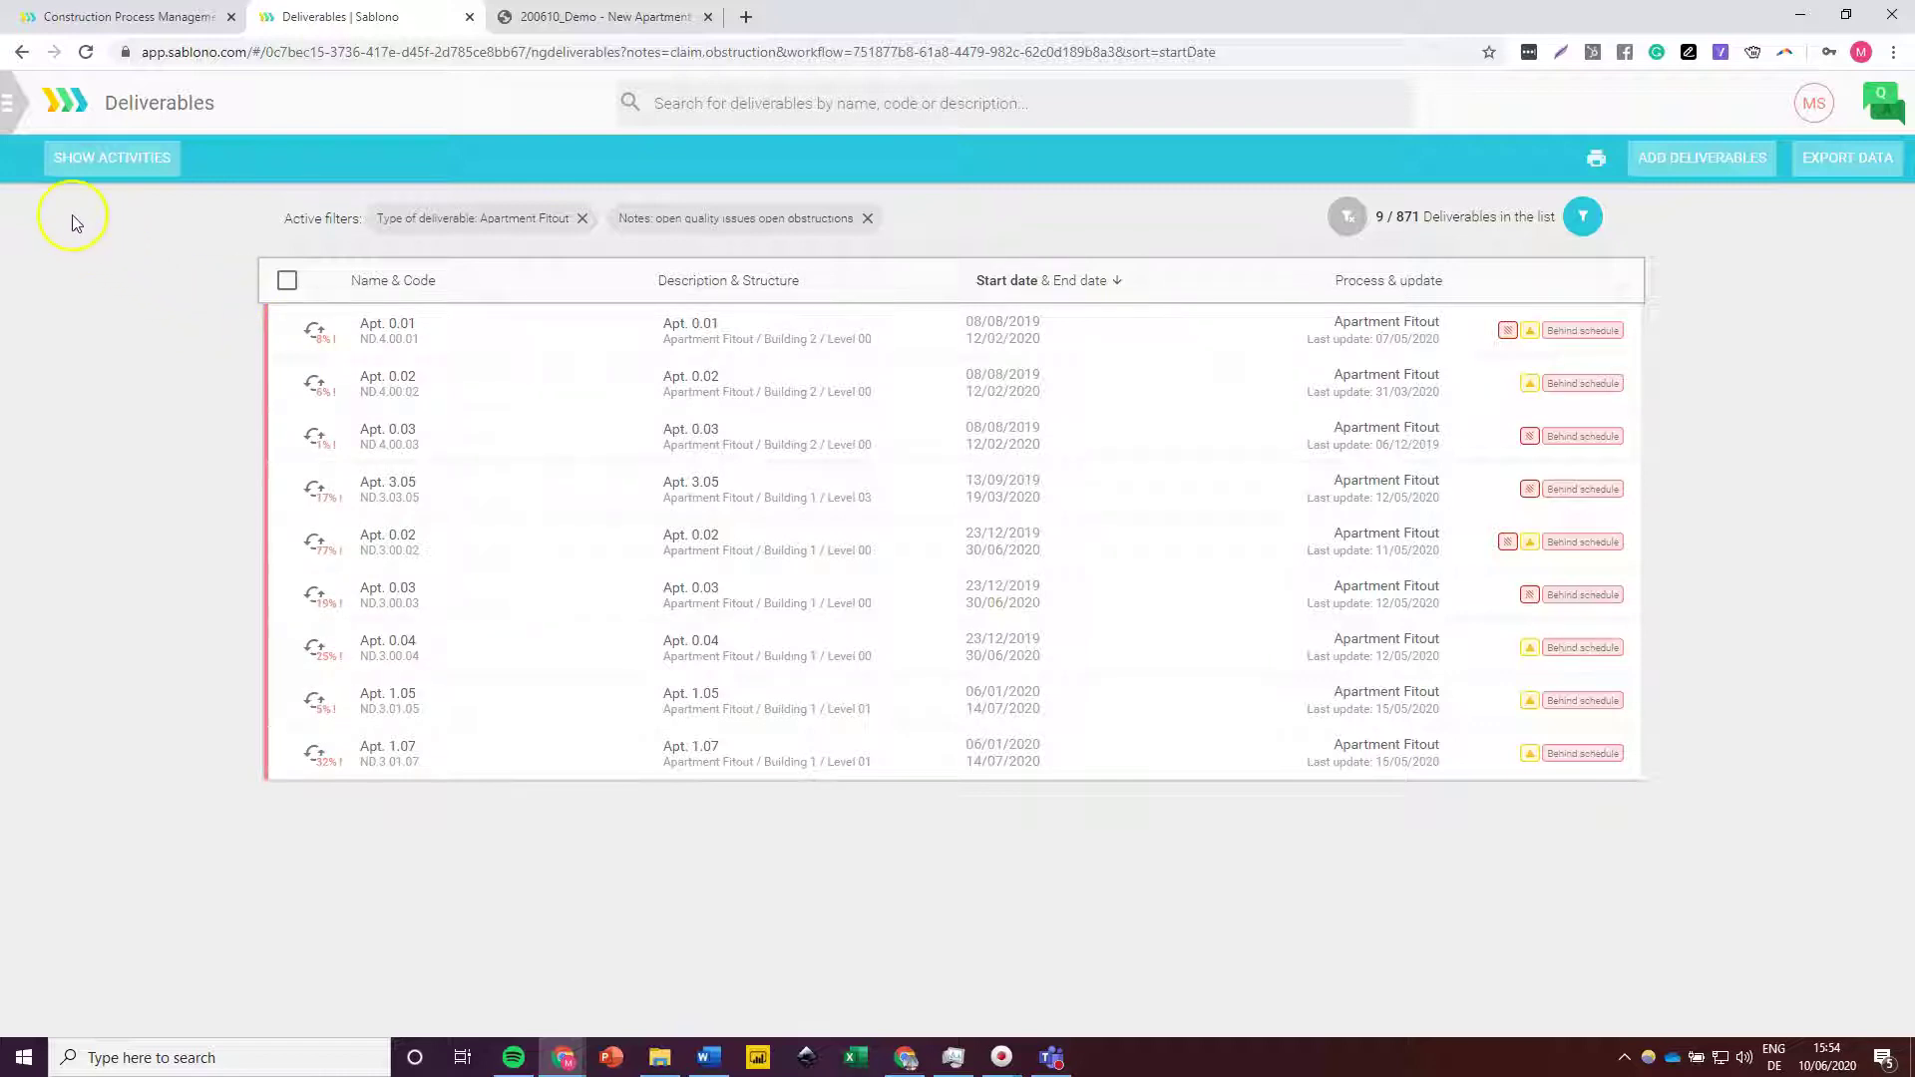
{"action": "left_click", "coordinate": [24, 113]}
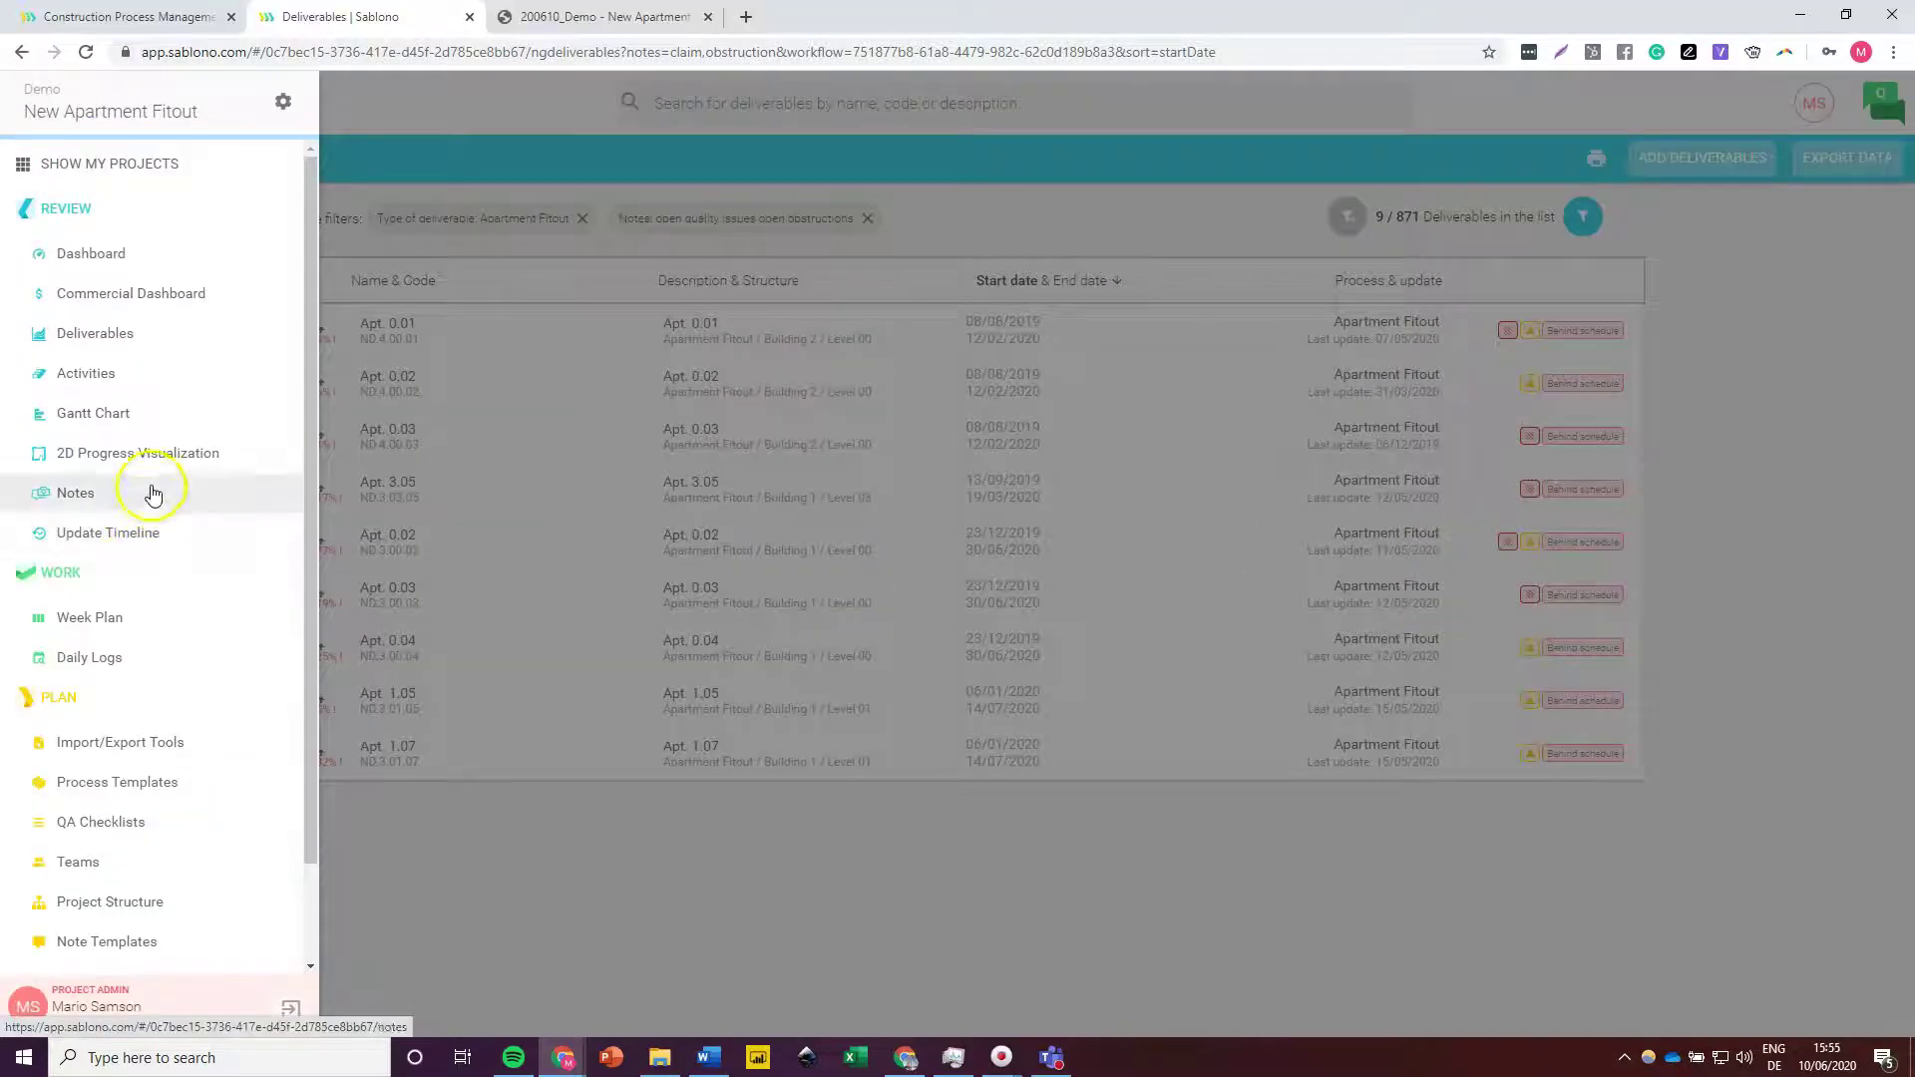
{"action": "left_click", "coordinate": [168, 463]}
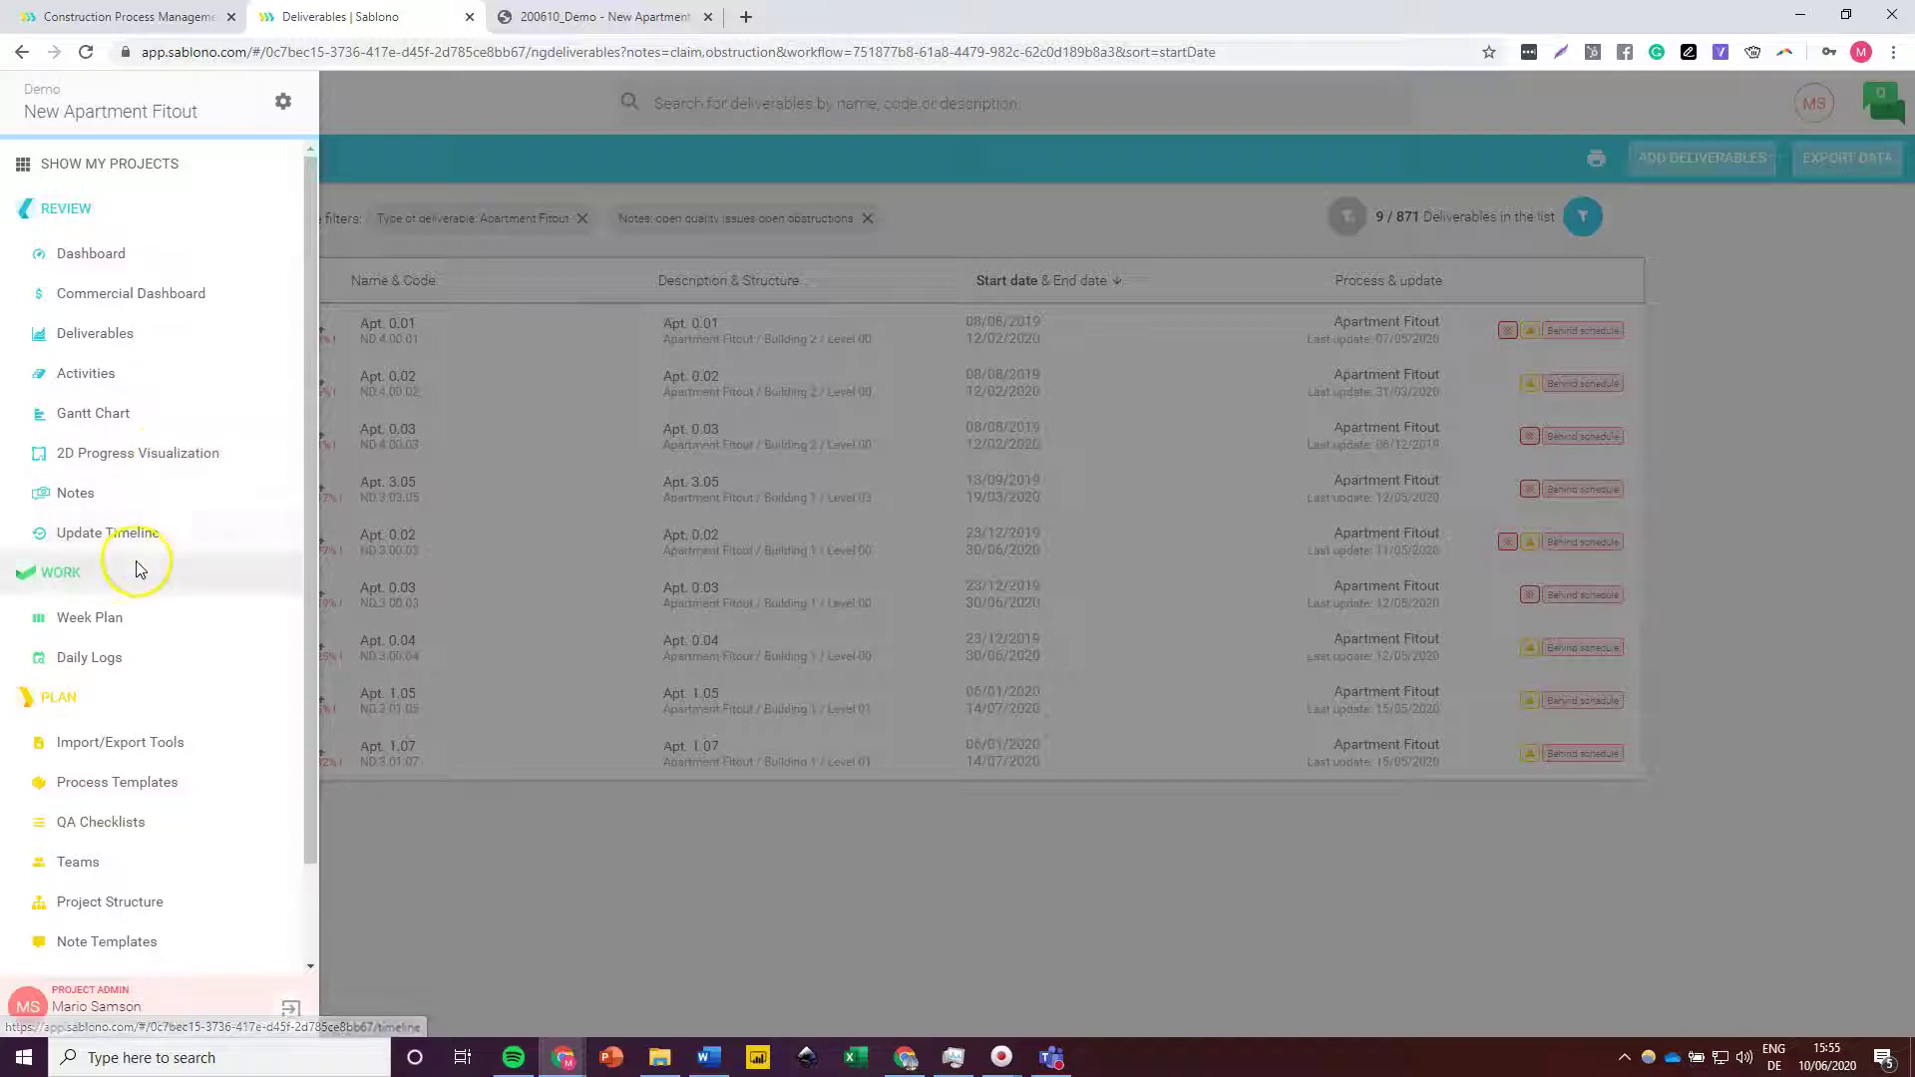
{"action": "left_click", "coordinate": [133, 628]}
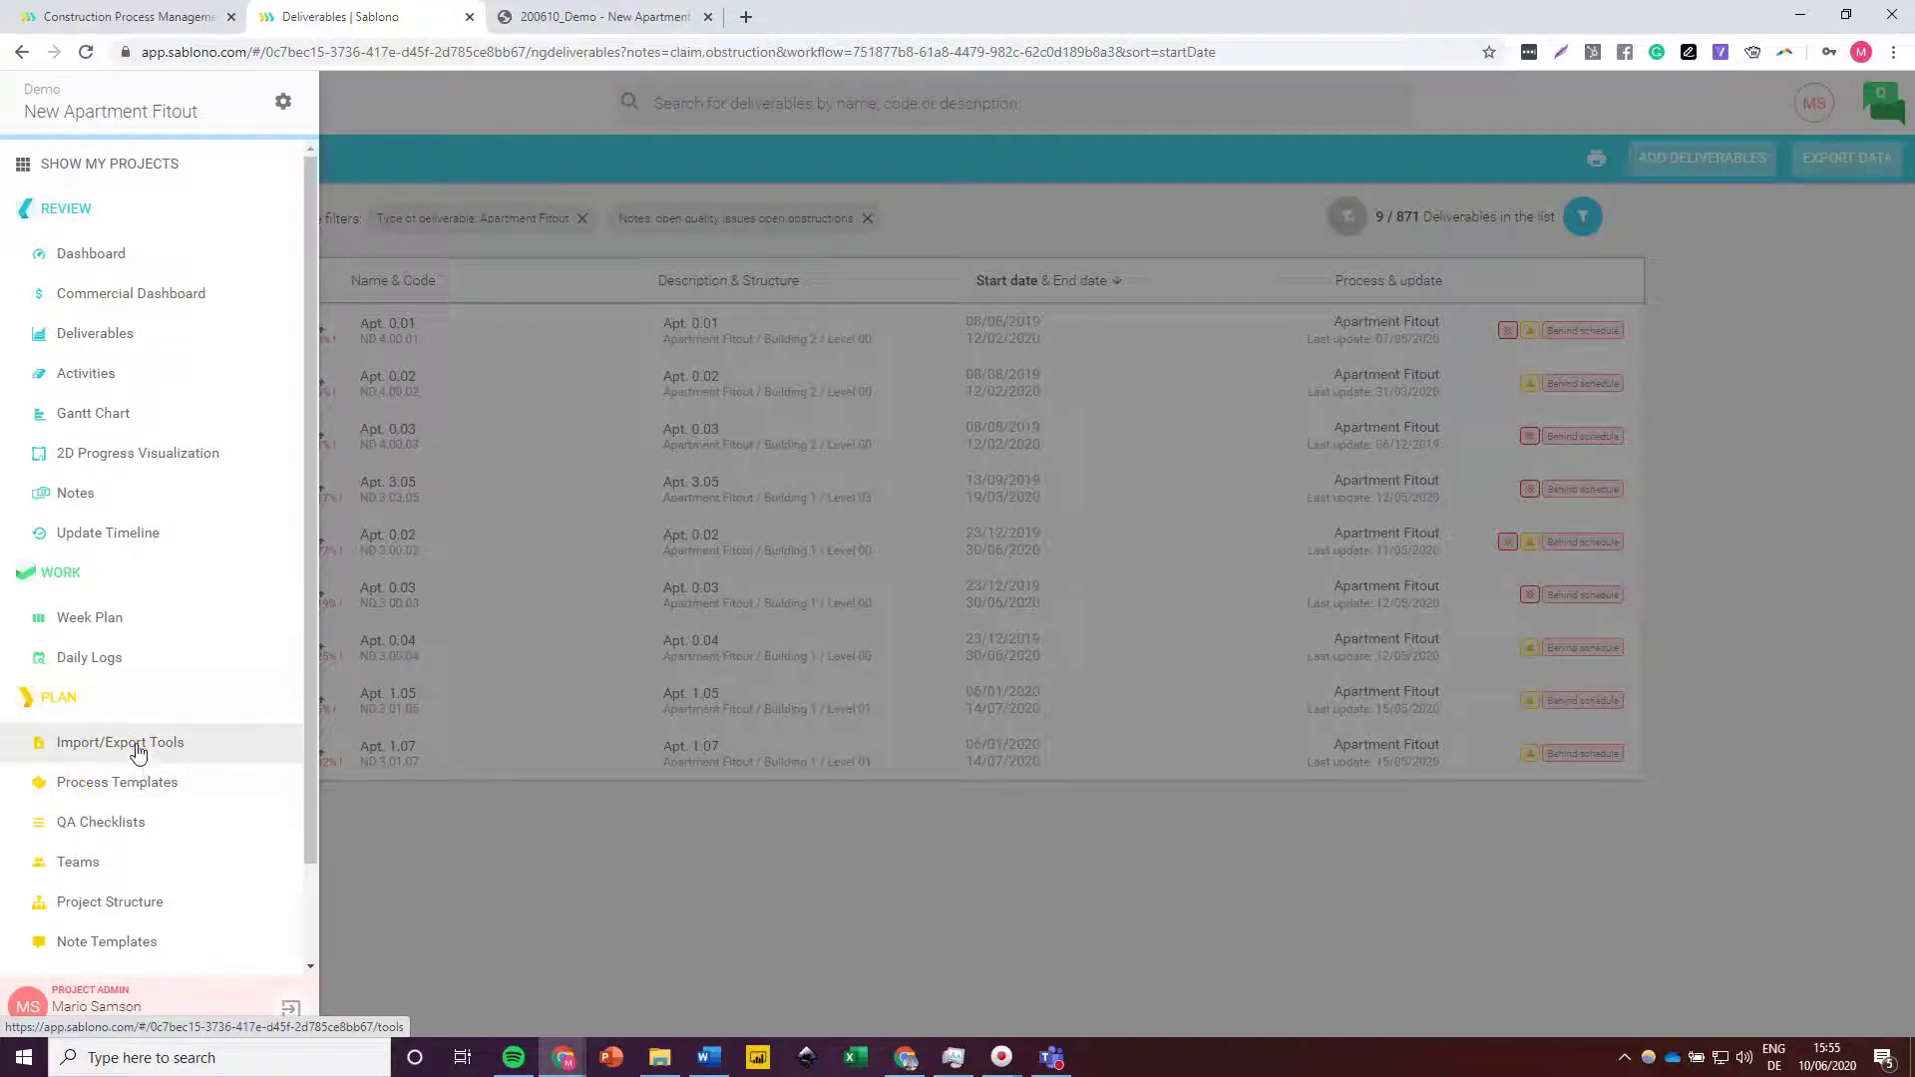
{"action": "left_click", "coordinate": [137, 547]}
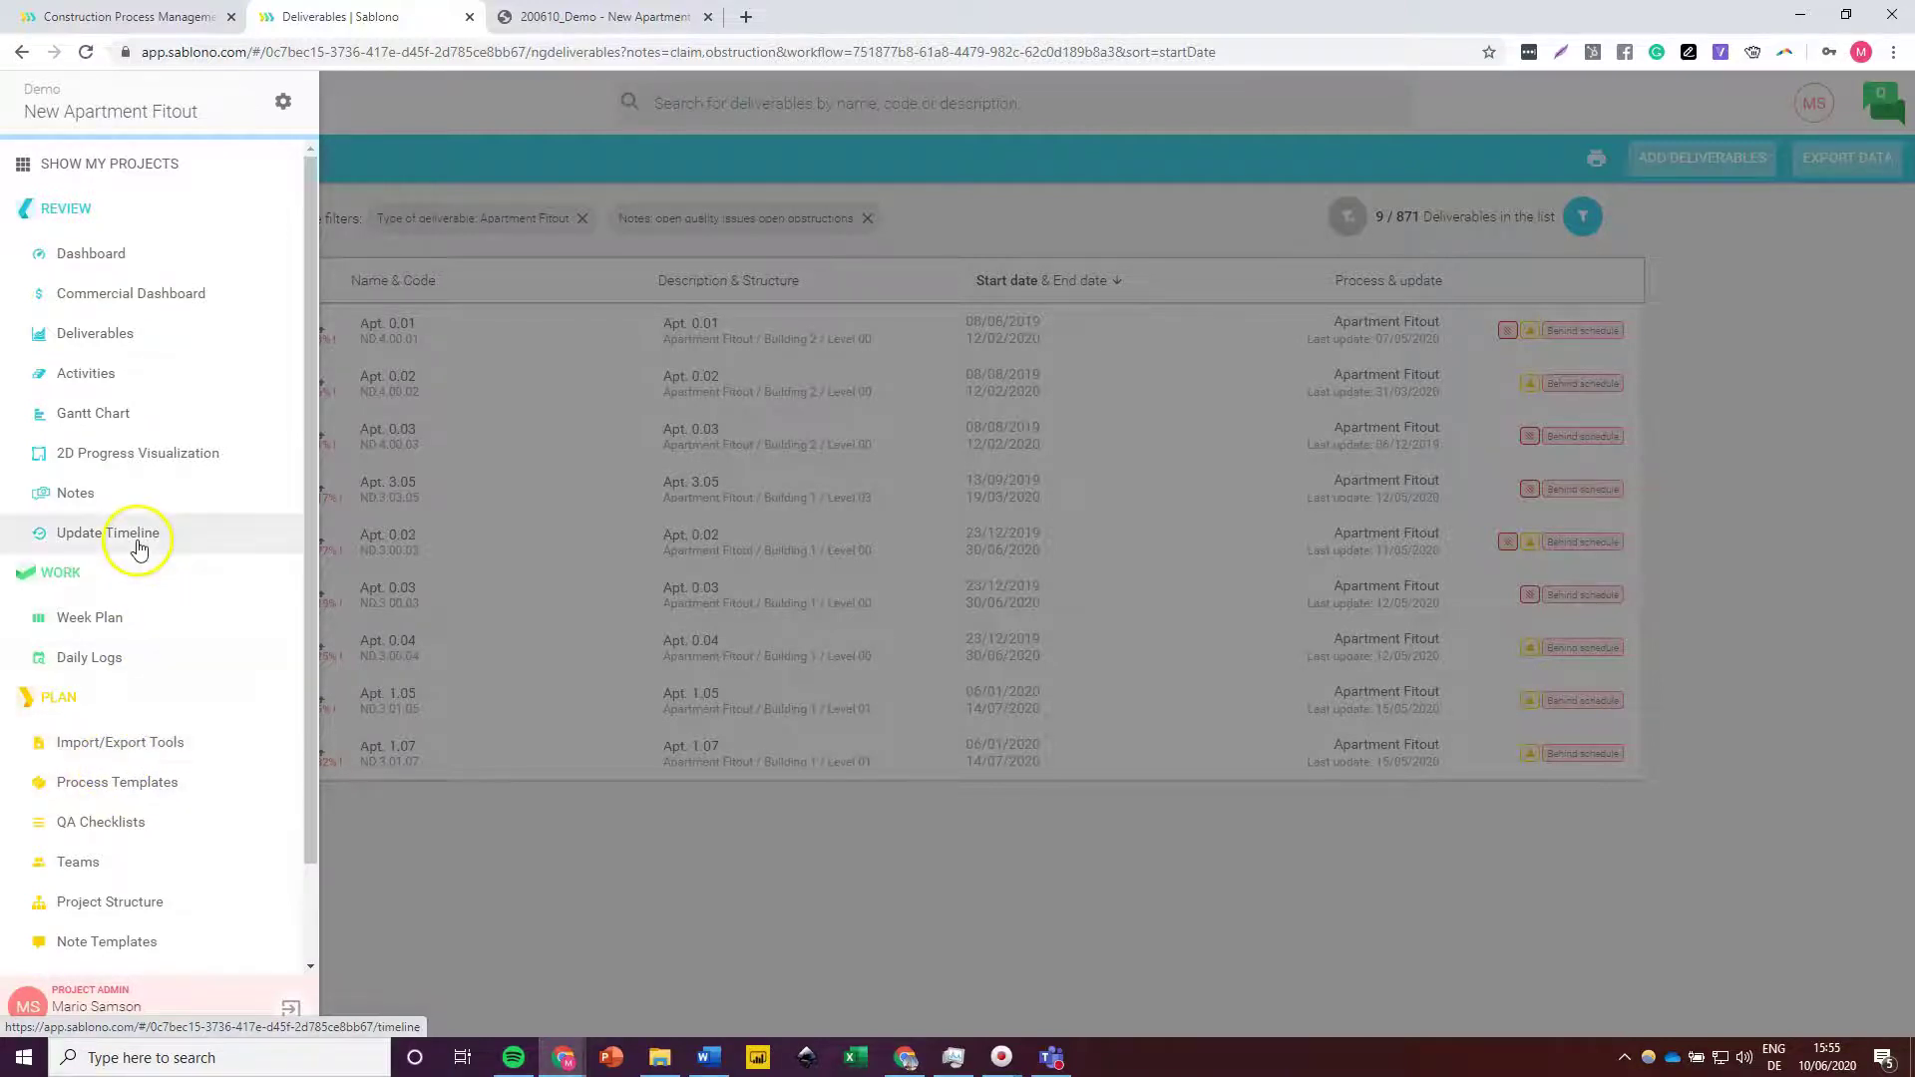
{"action": "left_click", "coordinate": [135, 458]}
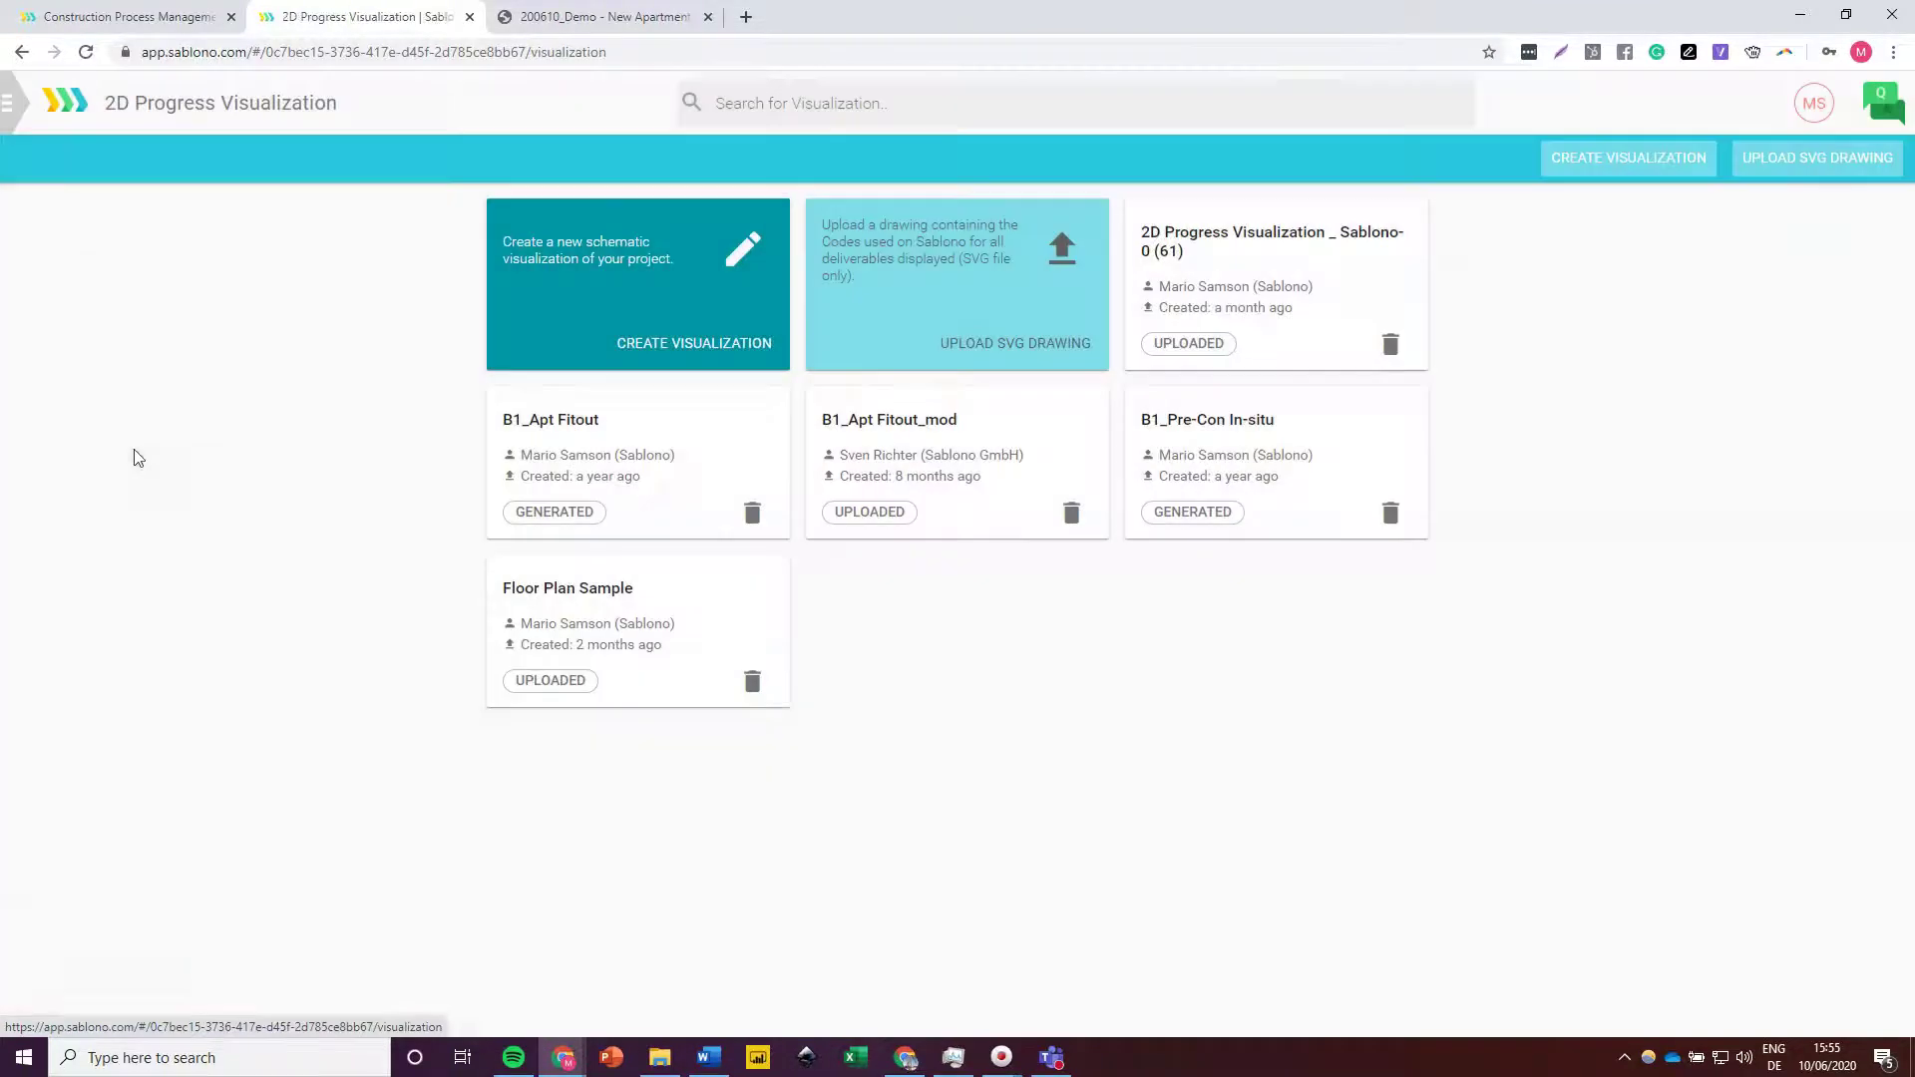
Step: Open the generated B1_Apt Fitout visualization in a separate browser tab
{"action": "left_click", "coordinate": [831, 813]}
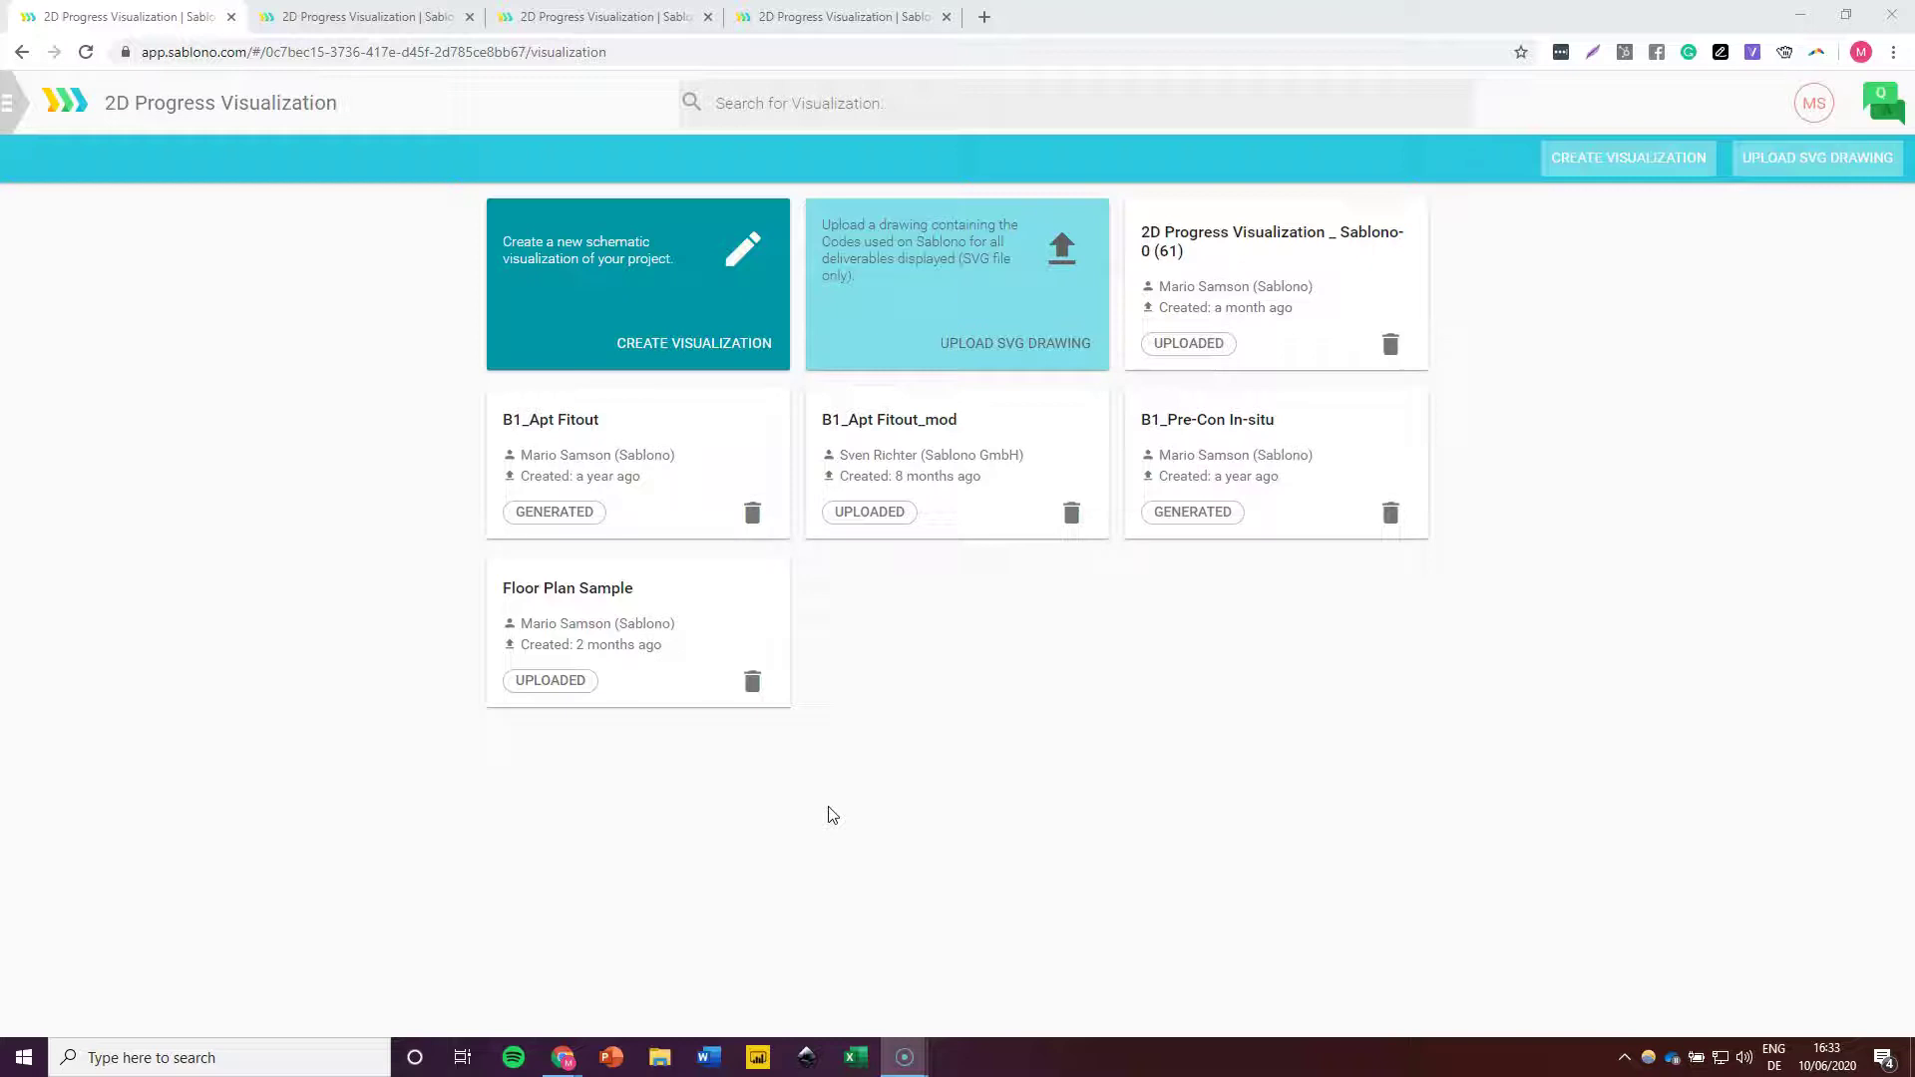
{"action": "left_click", "coordinate": [786, 814]}
{"action": "left_click", "coordinate": [533, 779]}
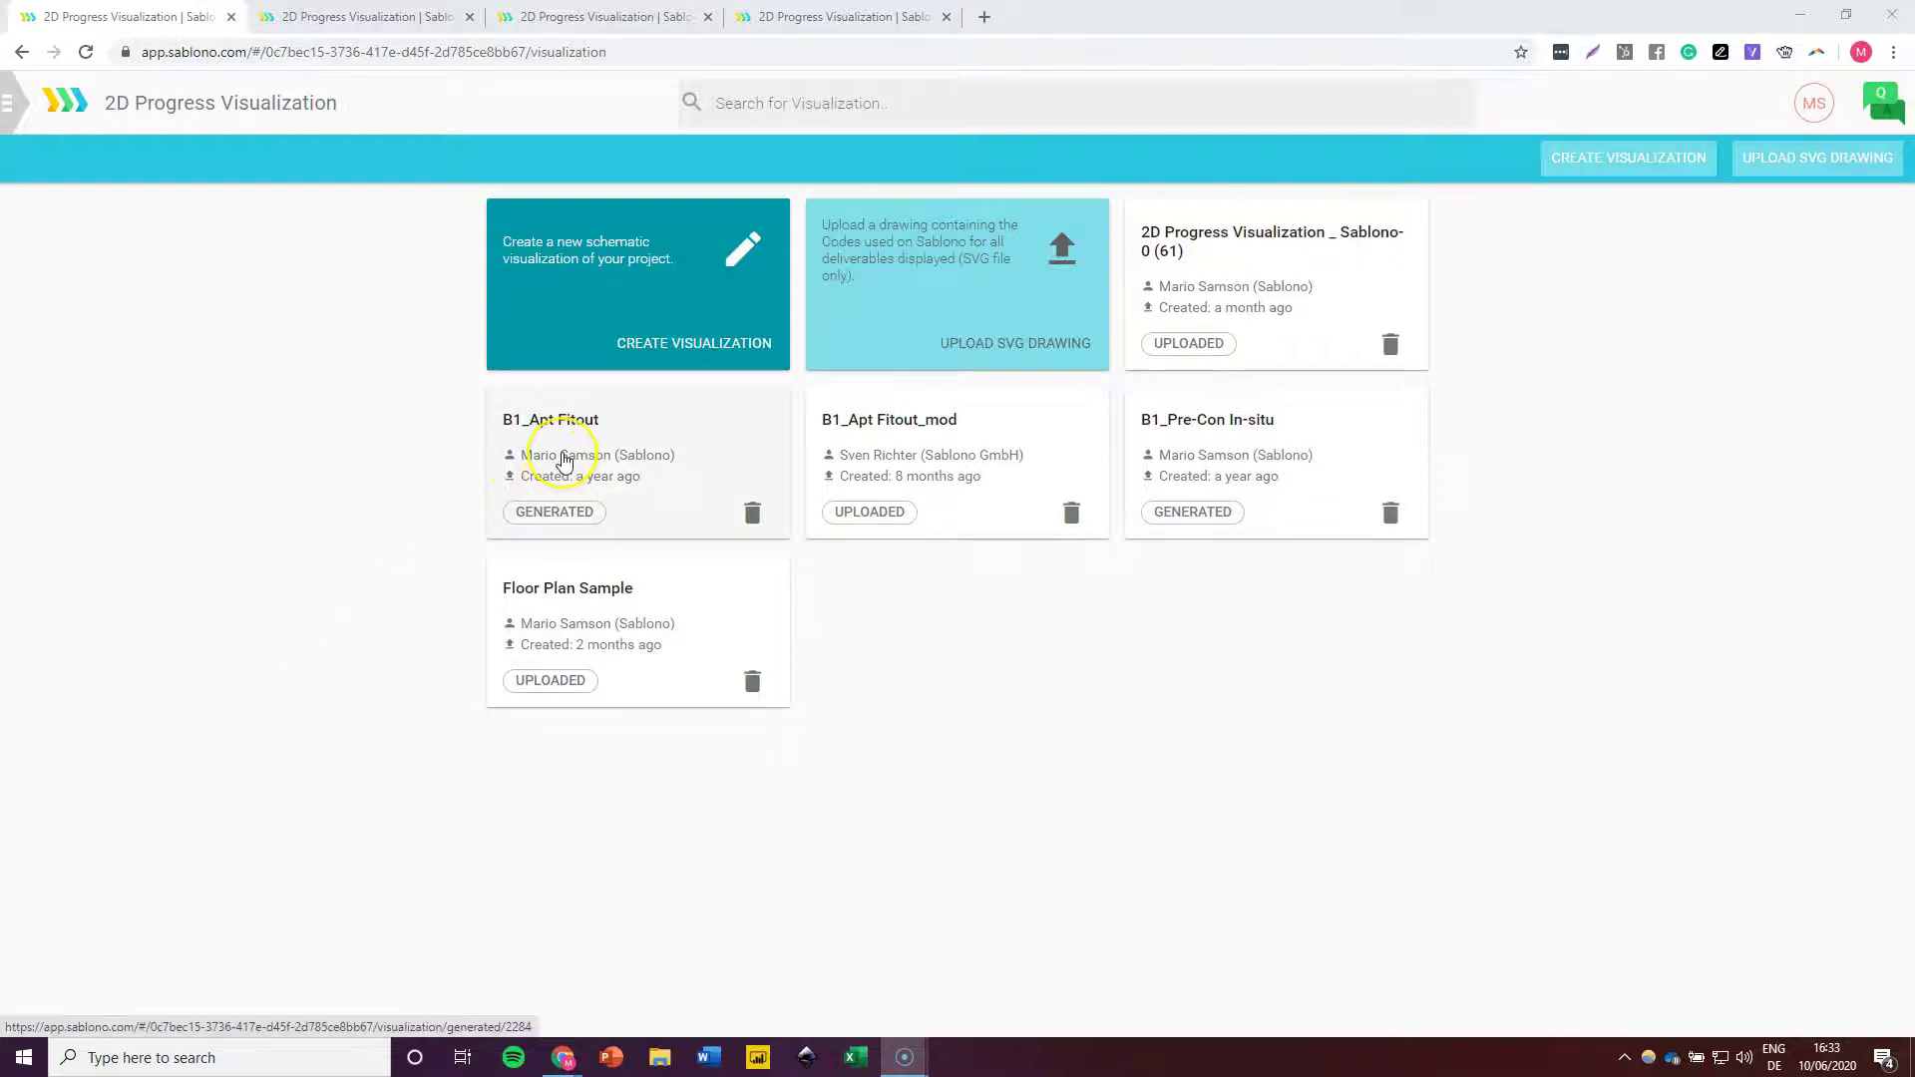
{"action": "right_click", "coordinate": [564, 461]}
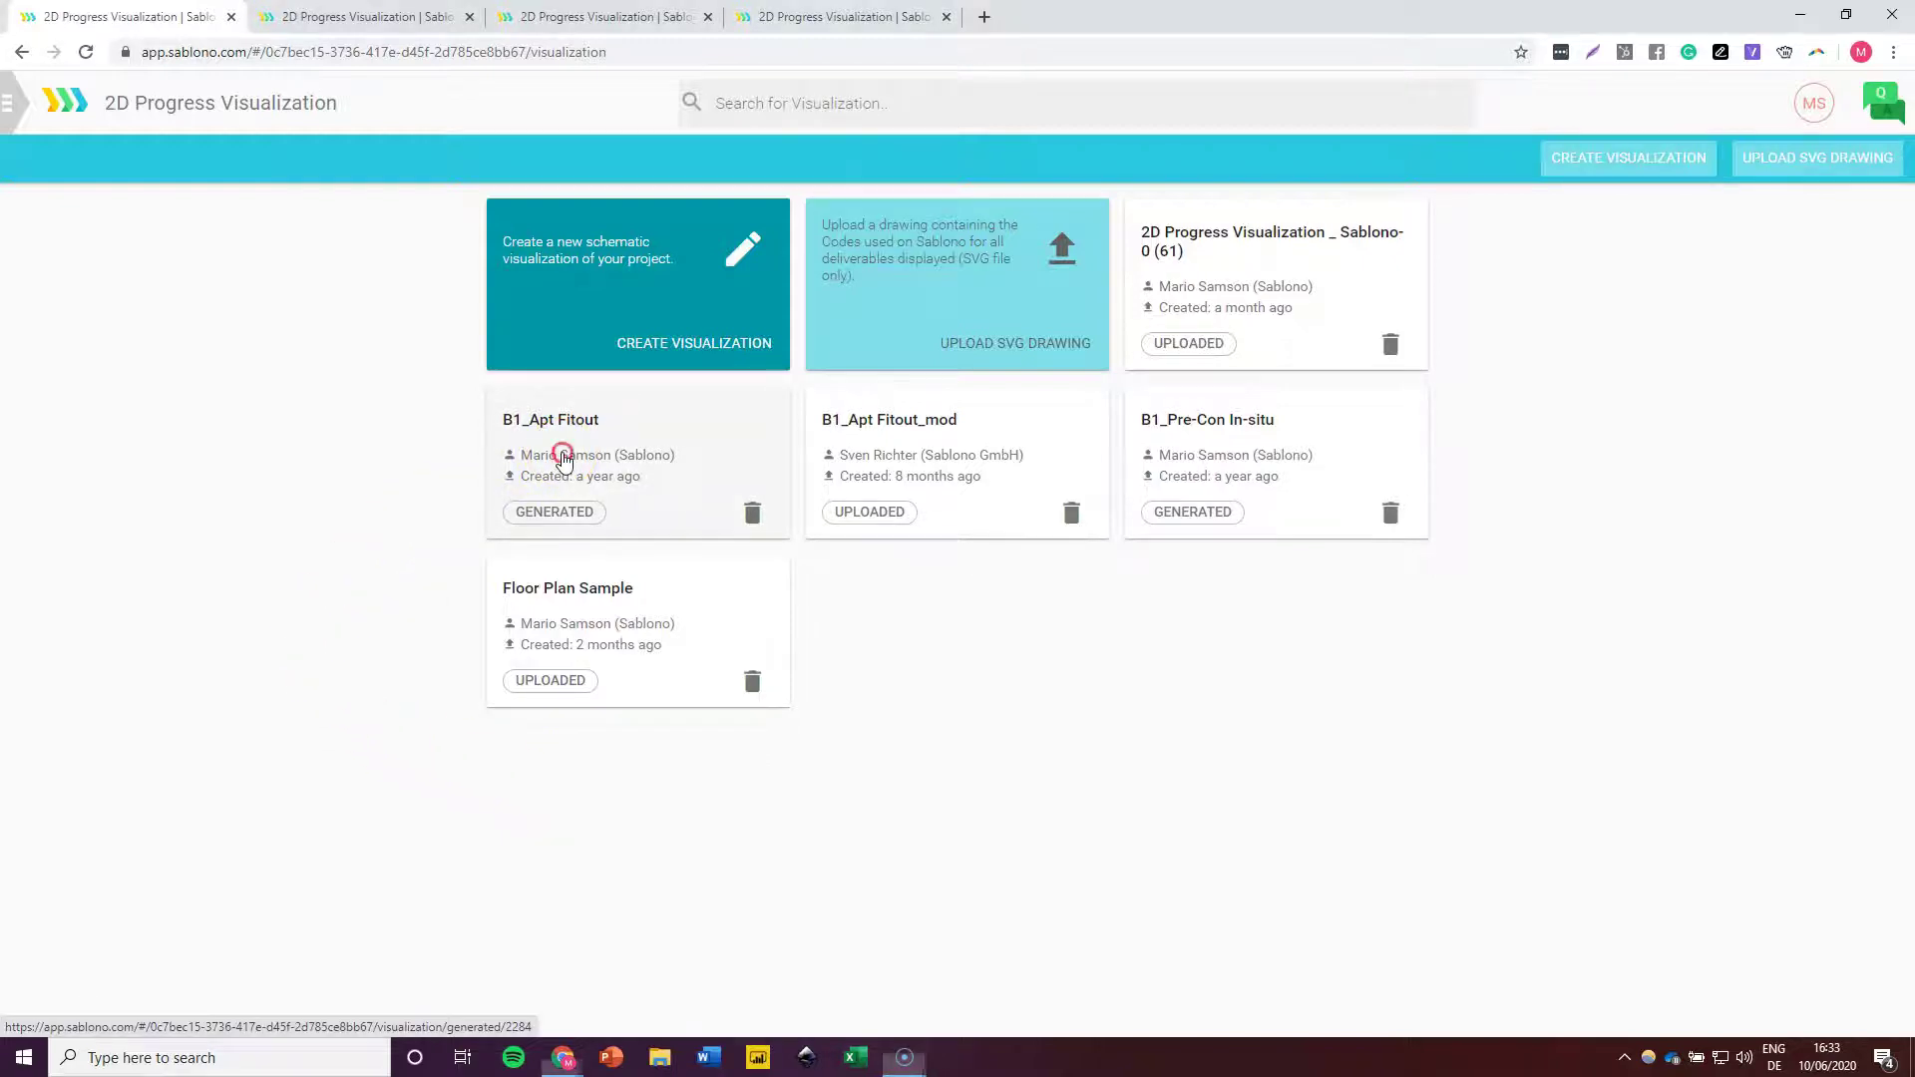
{"action": "left_click", "coordinate": [569, 461]}
{"action": "left_click", "coordinate": [842, 17]}
{"action": "left_click", "coordinate": [534, 457]}
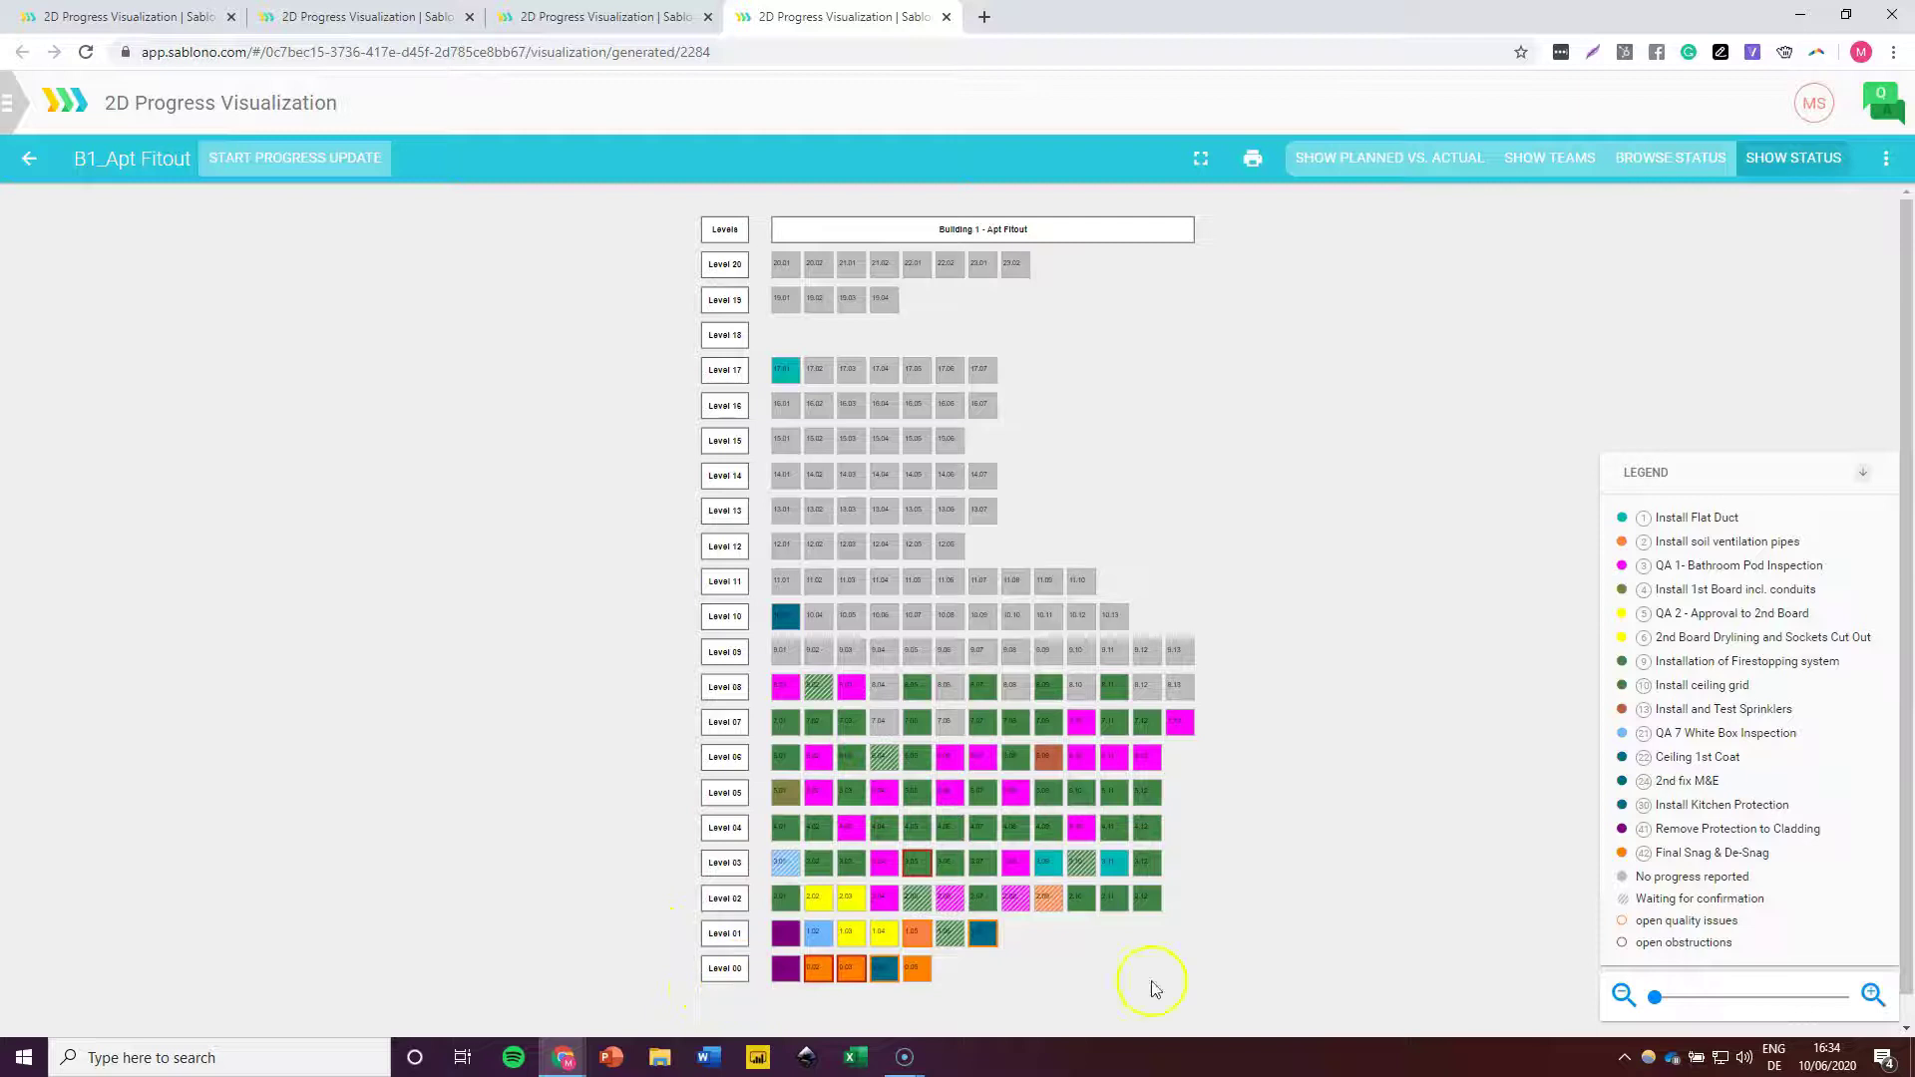
Step: Enlarge the B1_Apt Fitout grid and examine the color-coded unit statuses from Level 13 down to Level 00
{"action": "left_click", "coordinate": [1871, 995]}
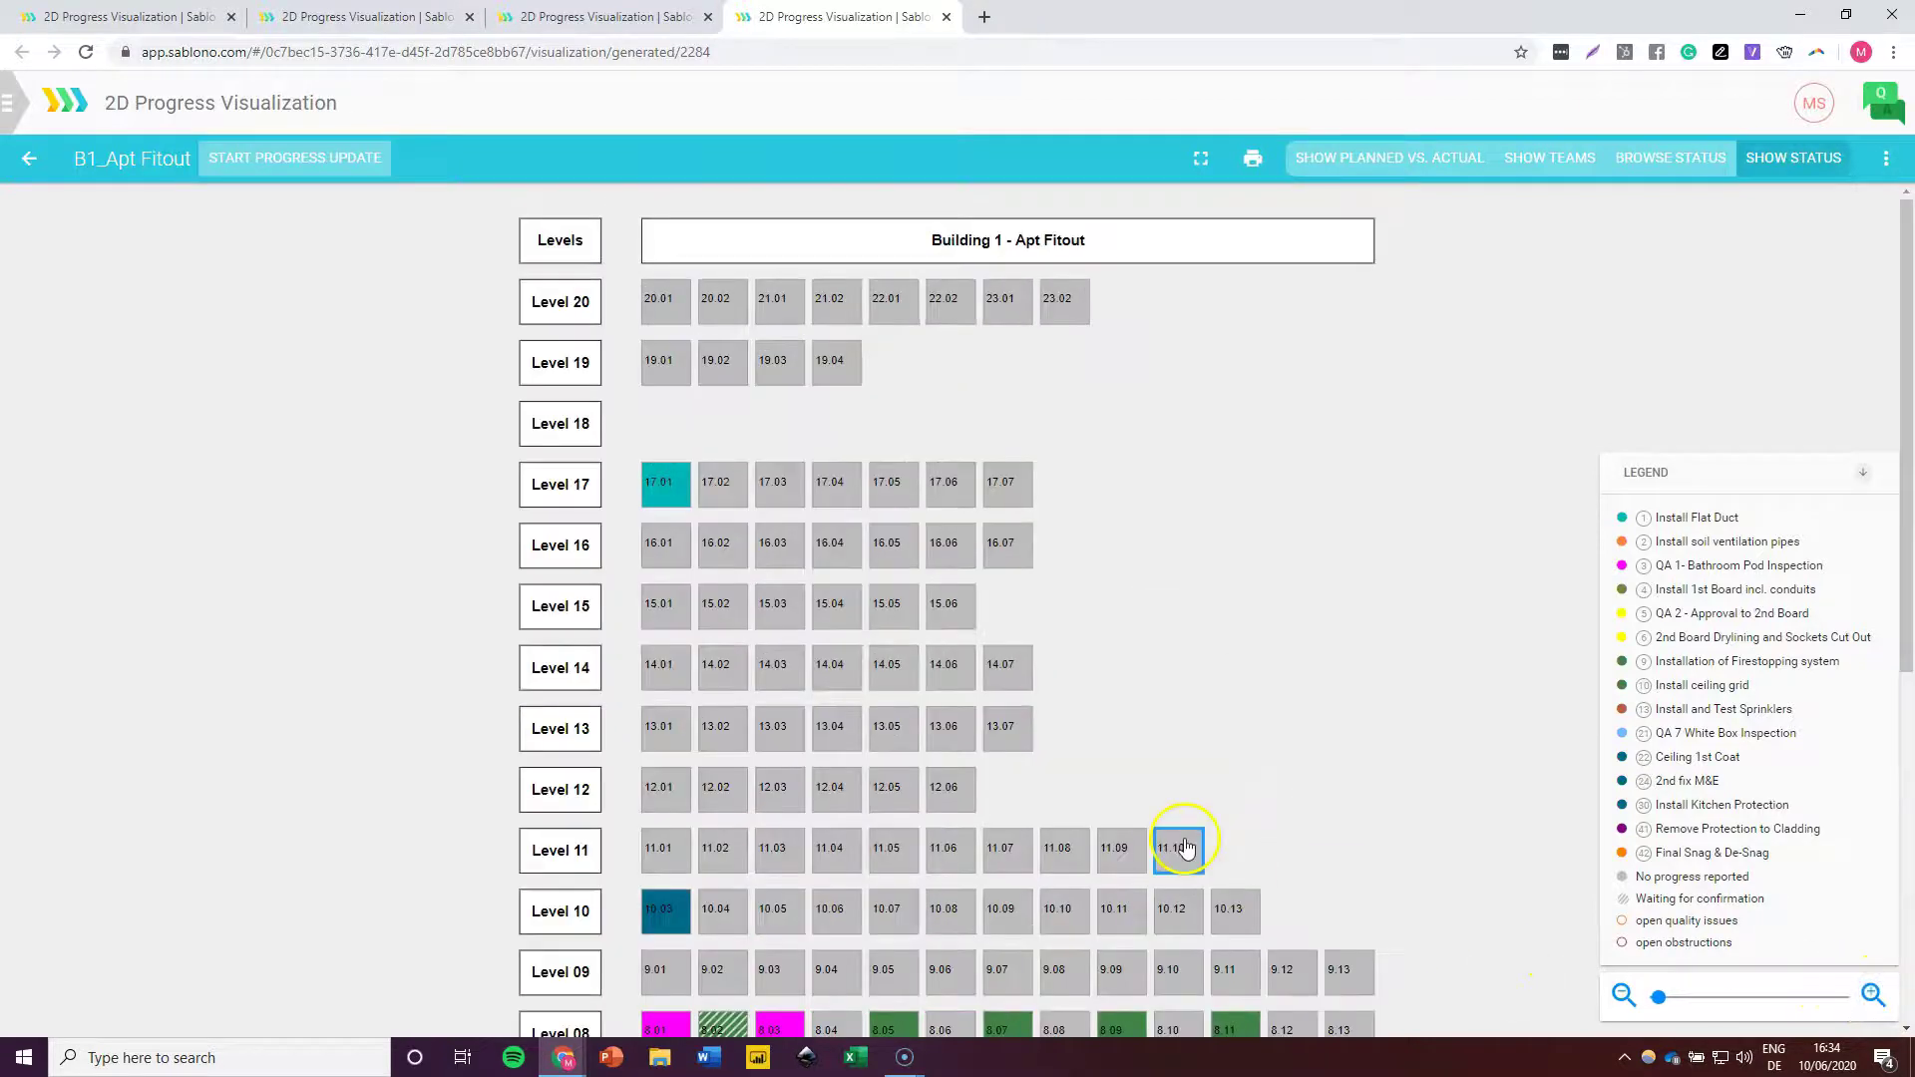
{"action": "scroll", "coordinate": [1185, 846], "scroll_direction": "down", "scroll_amount": 5}
{"action": "scroll", "coordinate": [668, 928], "scroll_direction": "up", "scroll_amount": 1}
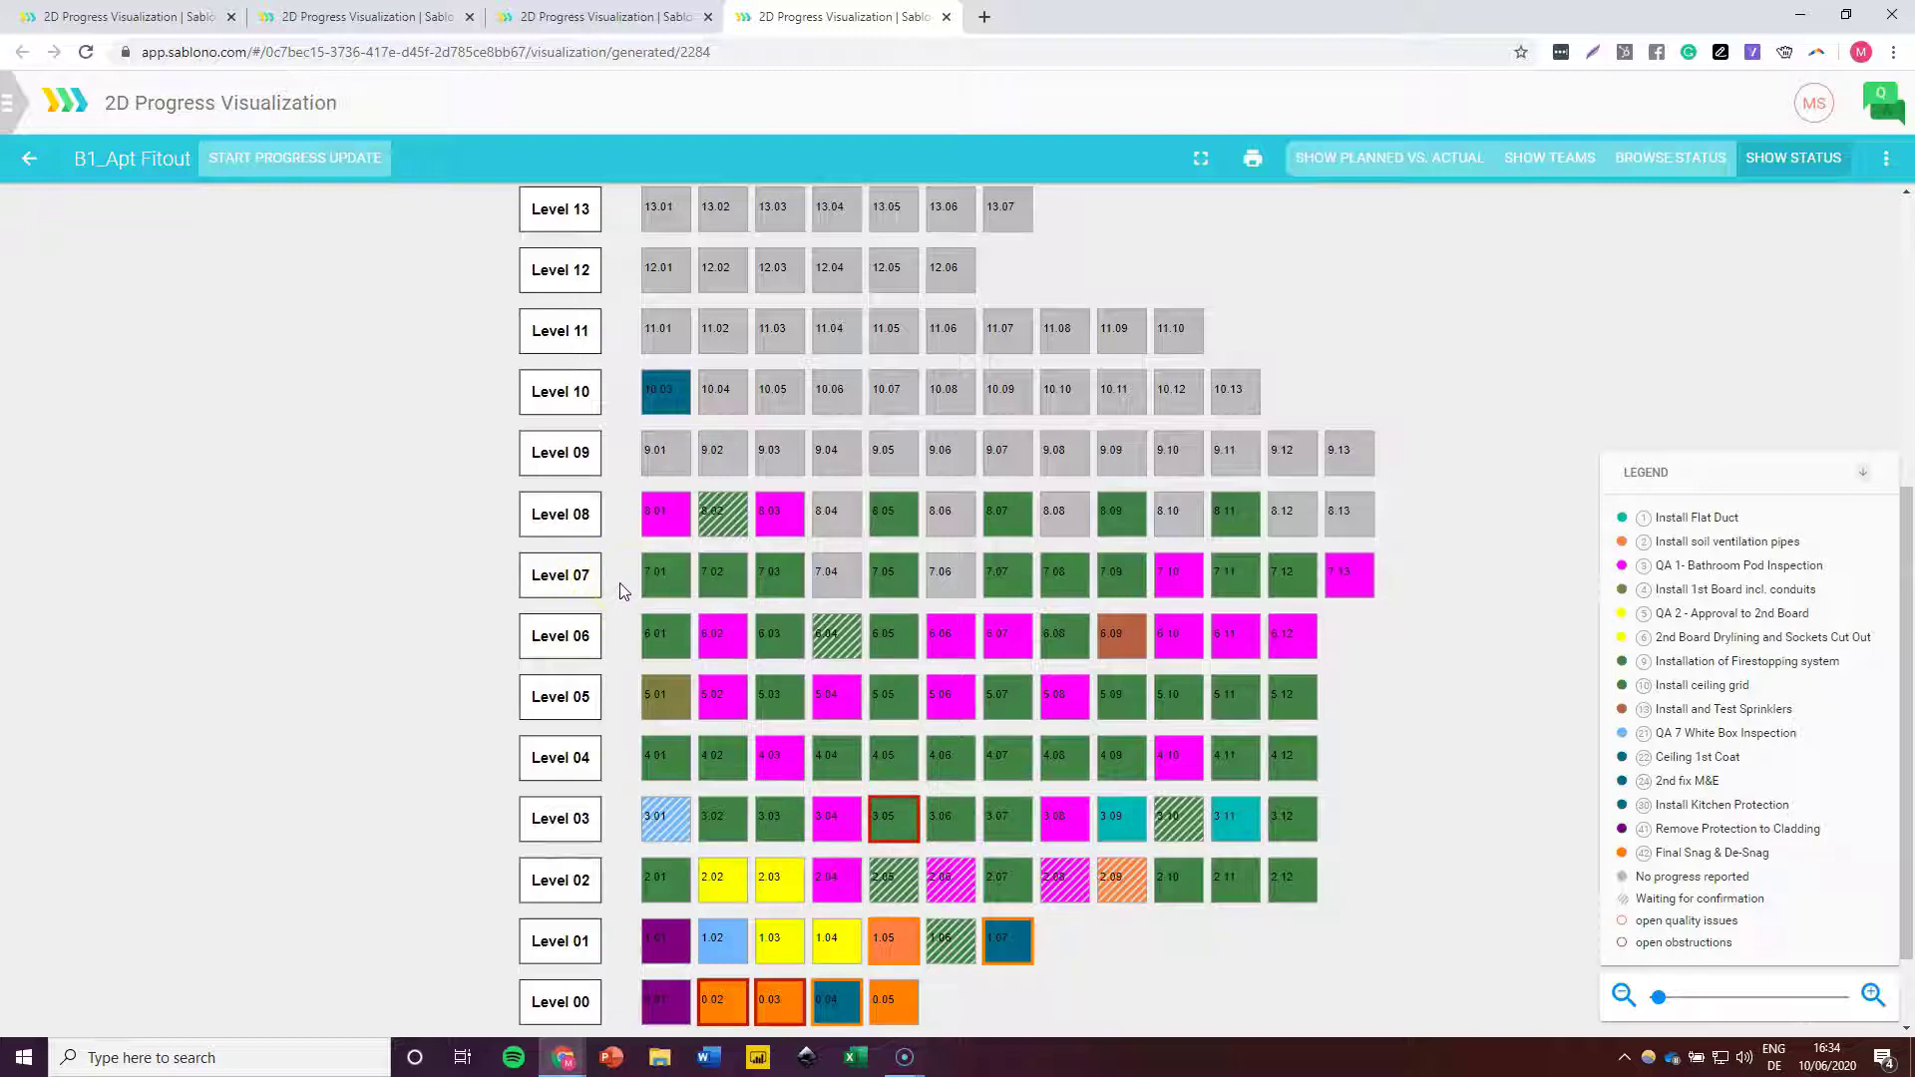
{"action": "mouse_move", "coordinate": [687, 593]}
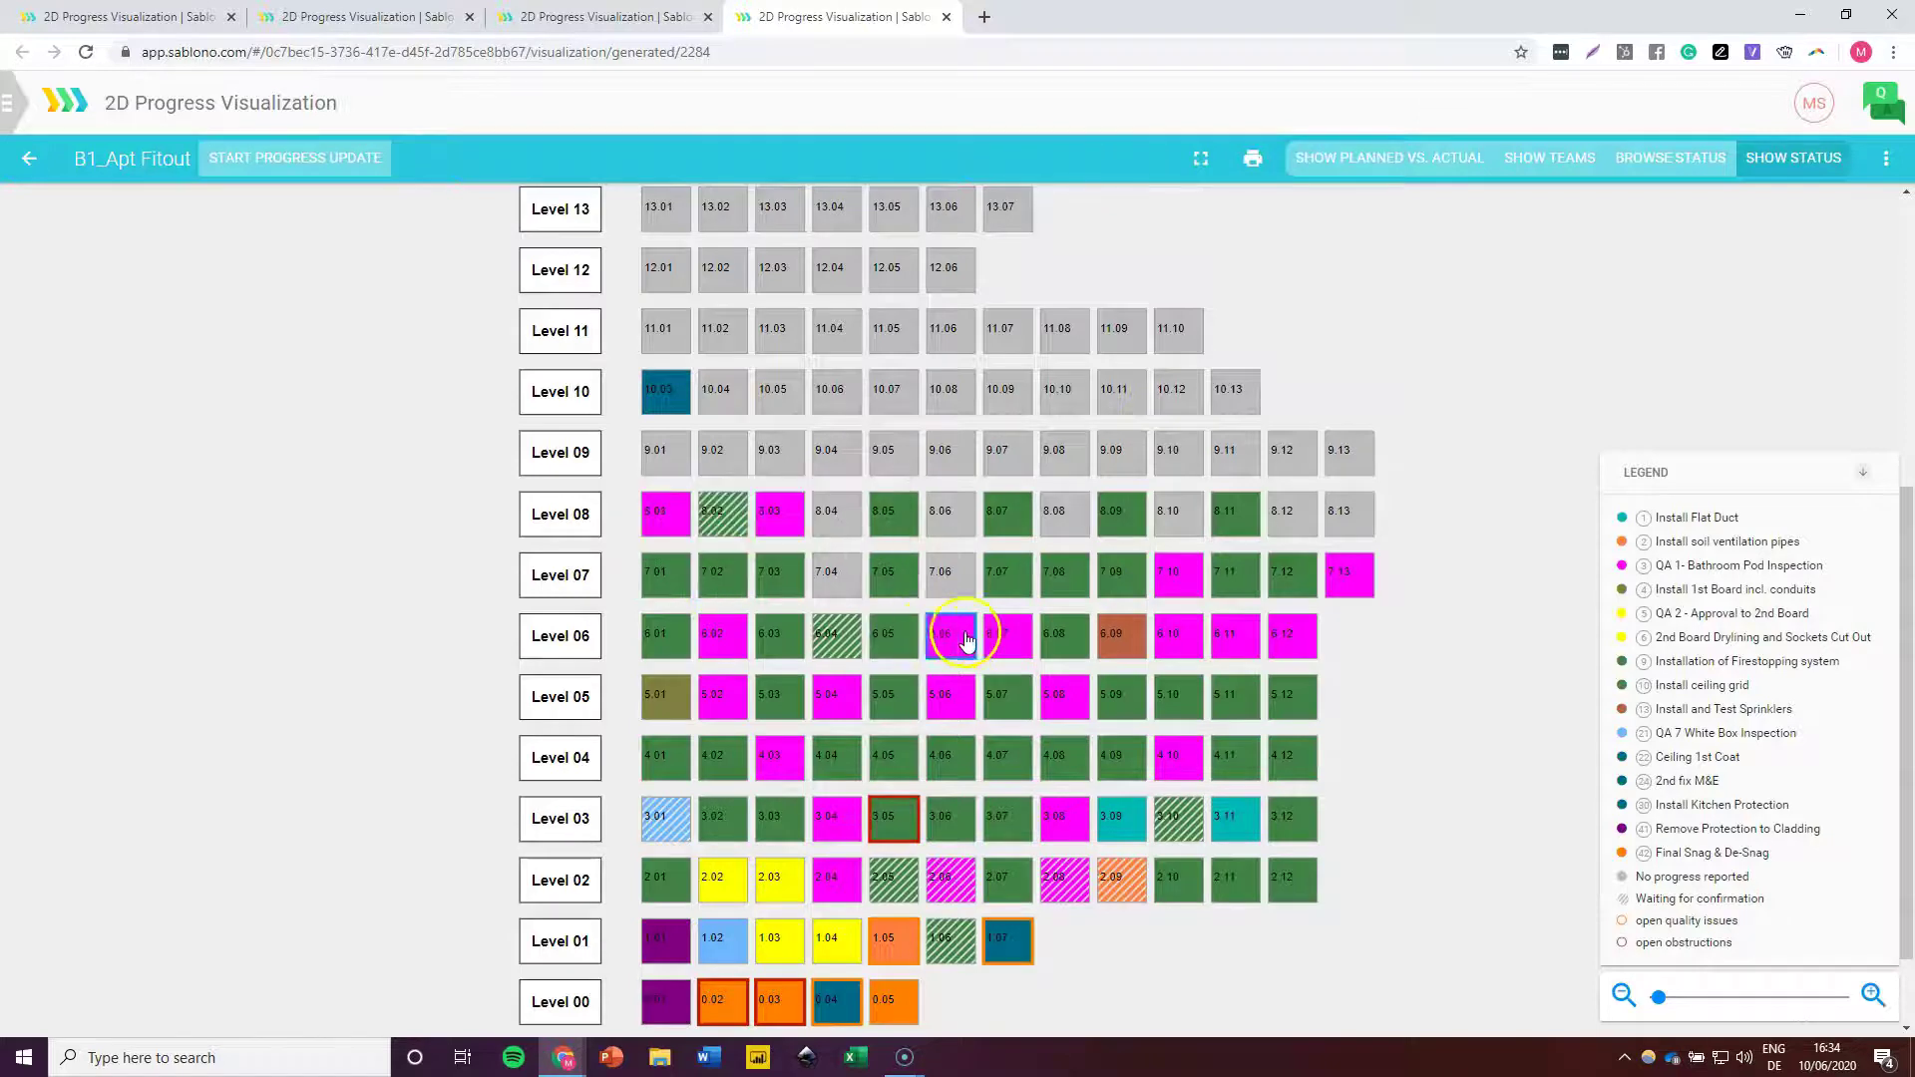
{"action": "left_click", "coordinate": [1456, 601]}
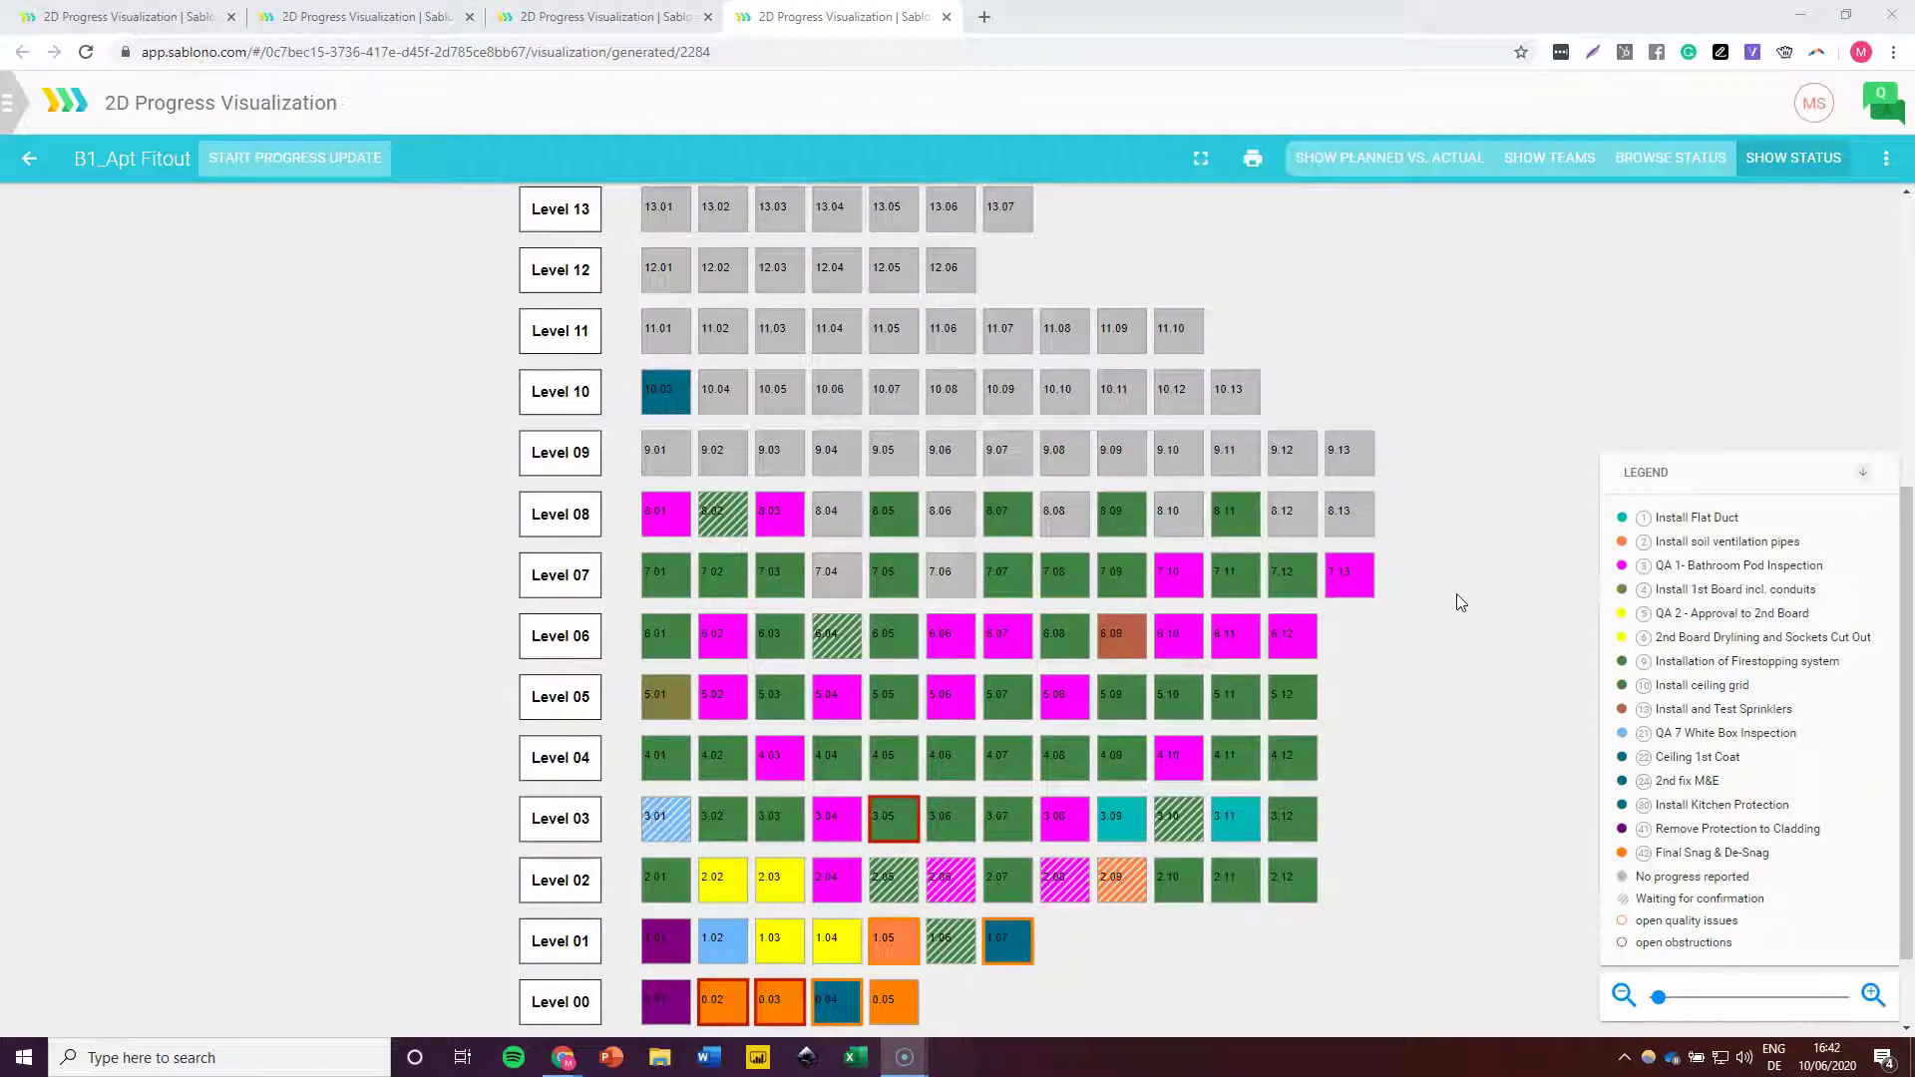
Step: Browse B1_Apt Fitout status for Flat Duct Installed and Install soil ventilation pipes, checking units such as 2.05, 3.10 and 2.10 against the legend
{"action": "left_click", "coordinate": [1781, 184]}
{"action": "left_click", "coordinate": [1680, 169]}
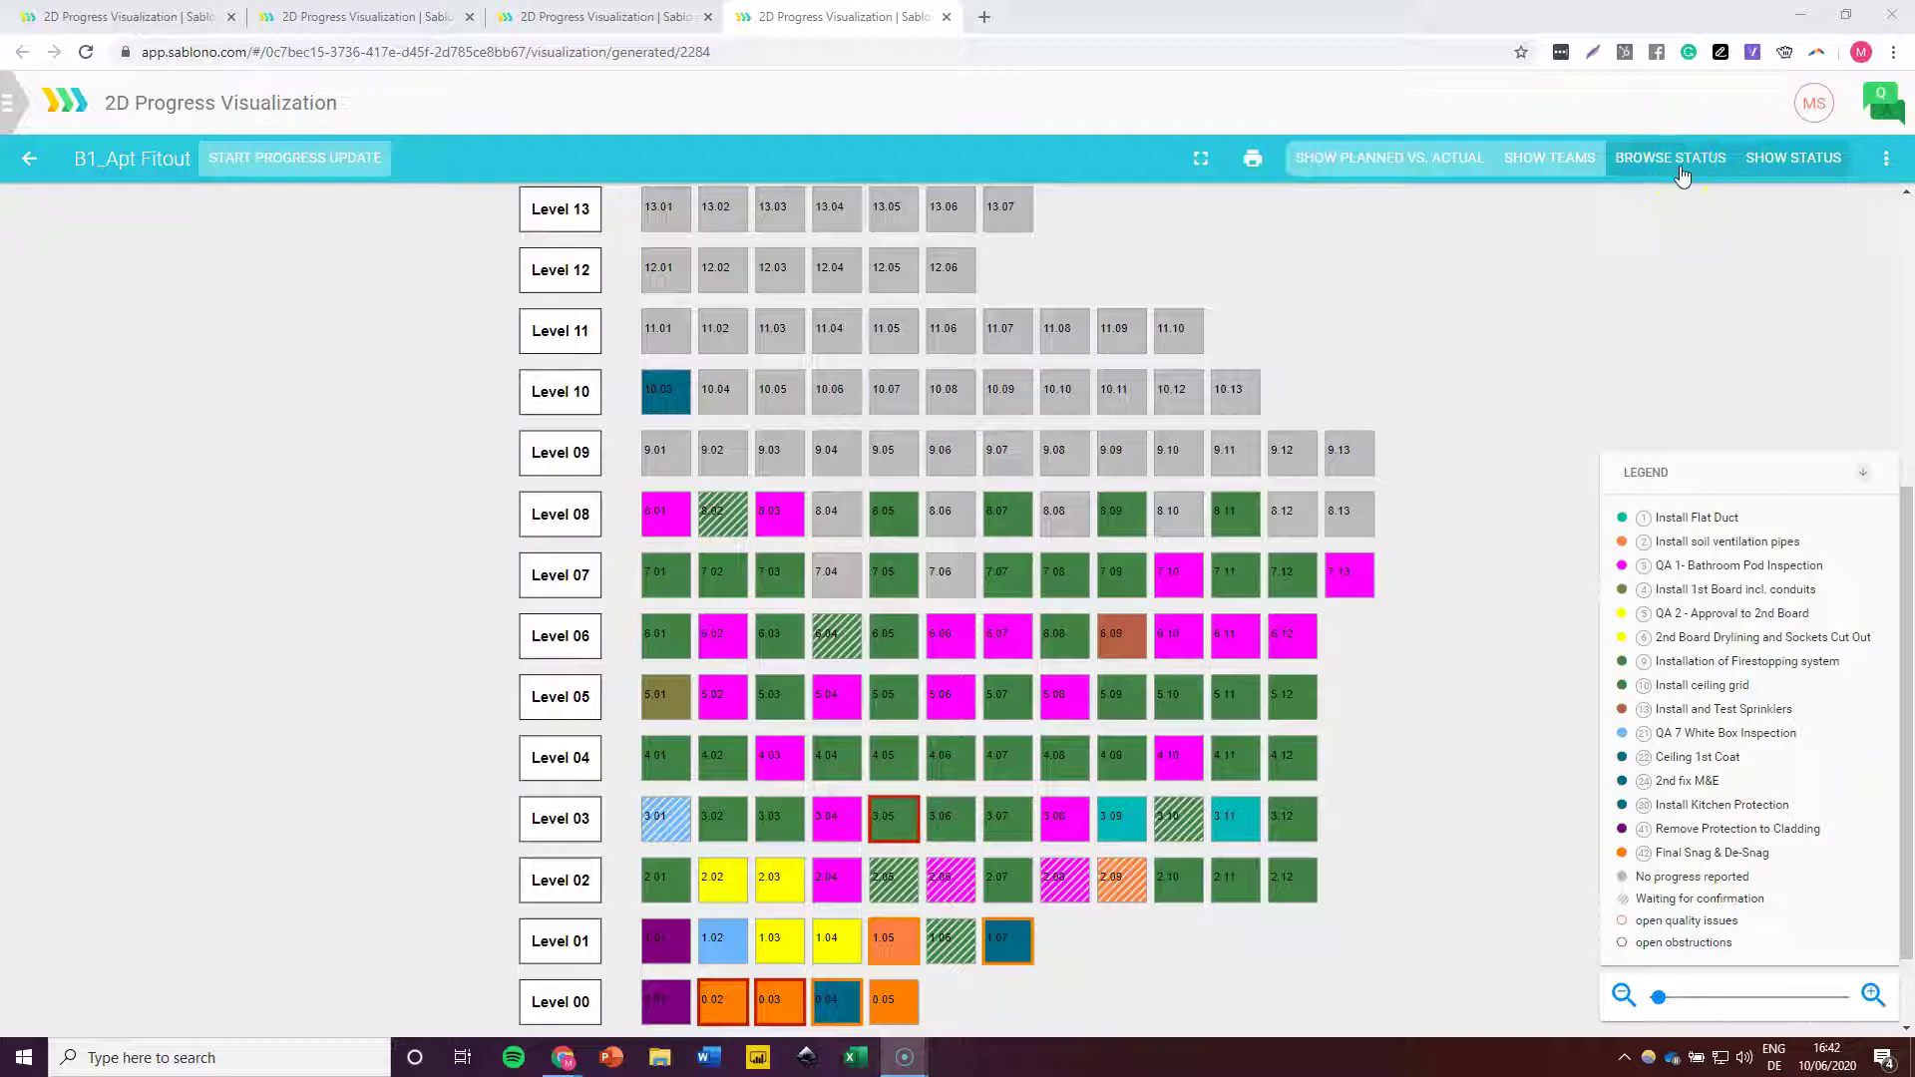
{"action": "left_click", "coordinate": [1683, 170]}
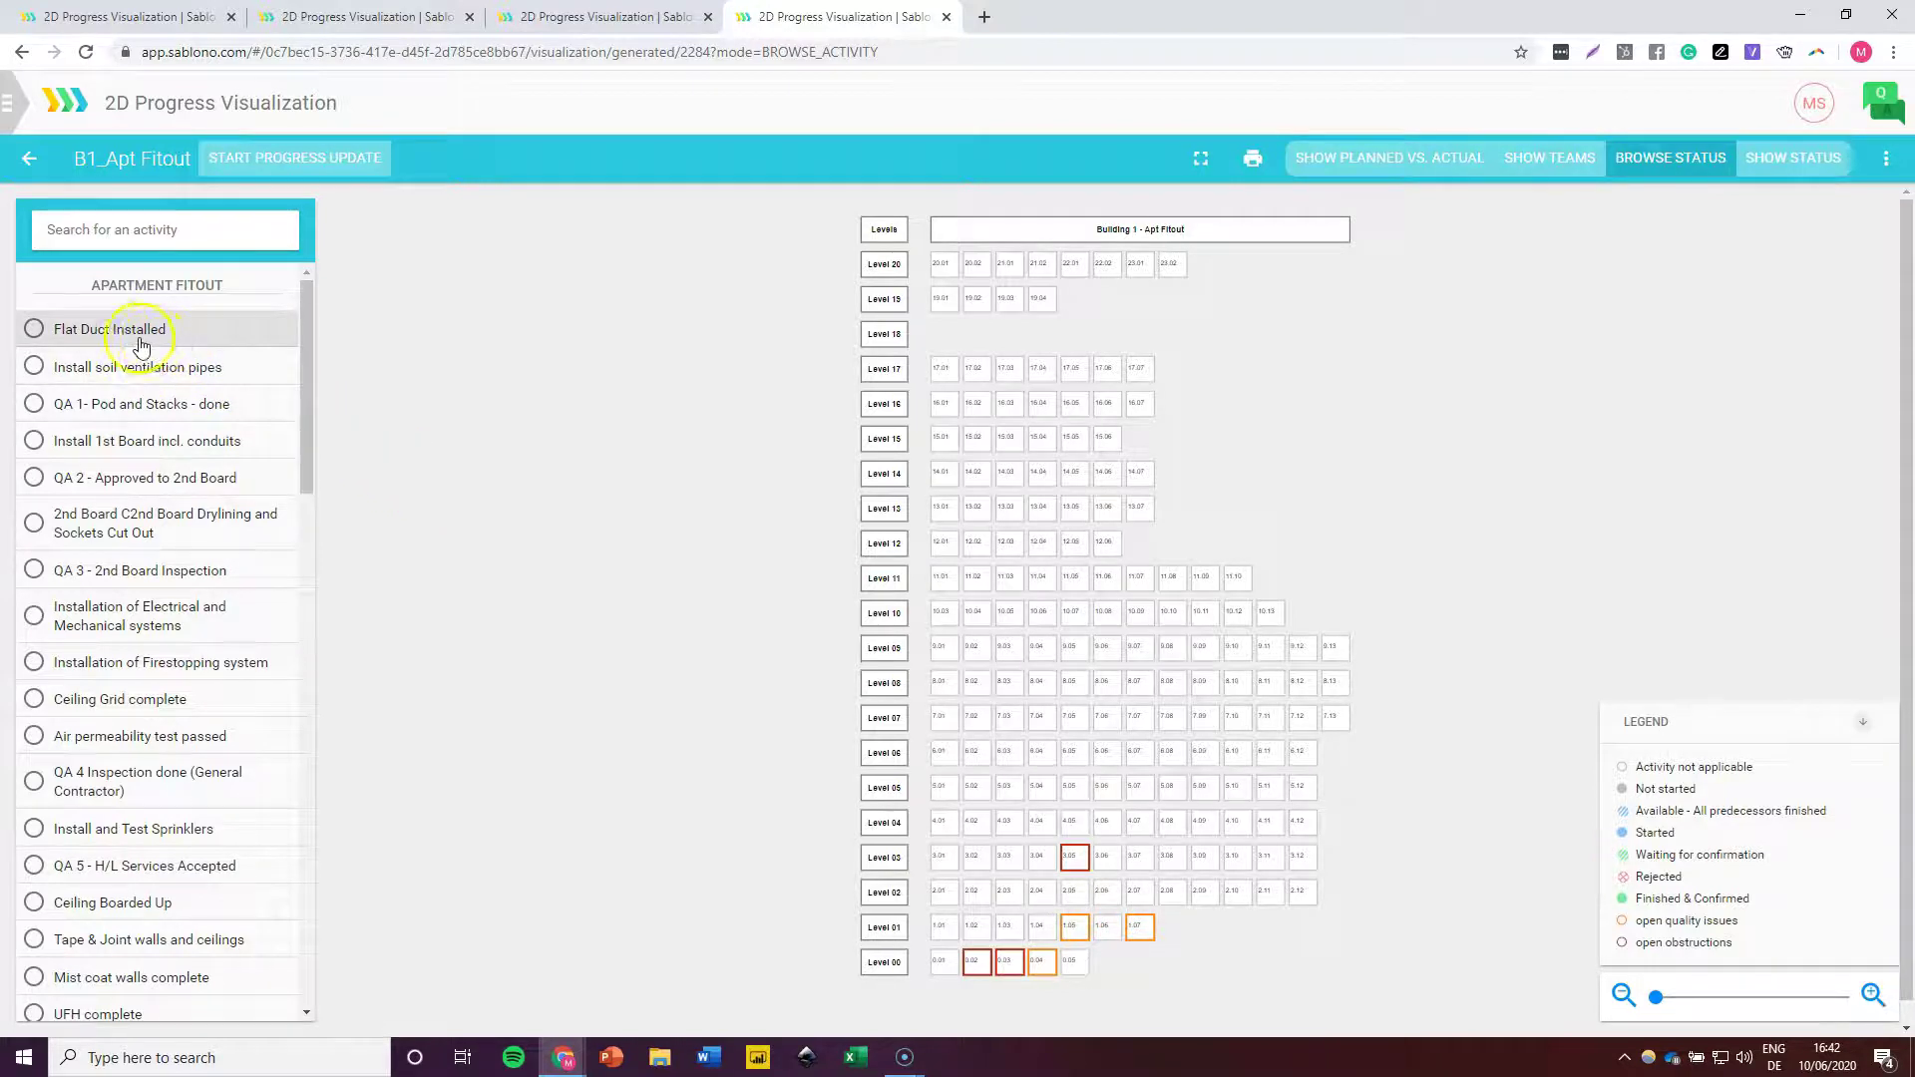
{"action": "left_click", "coordinate": [77, 336]}
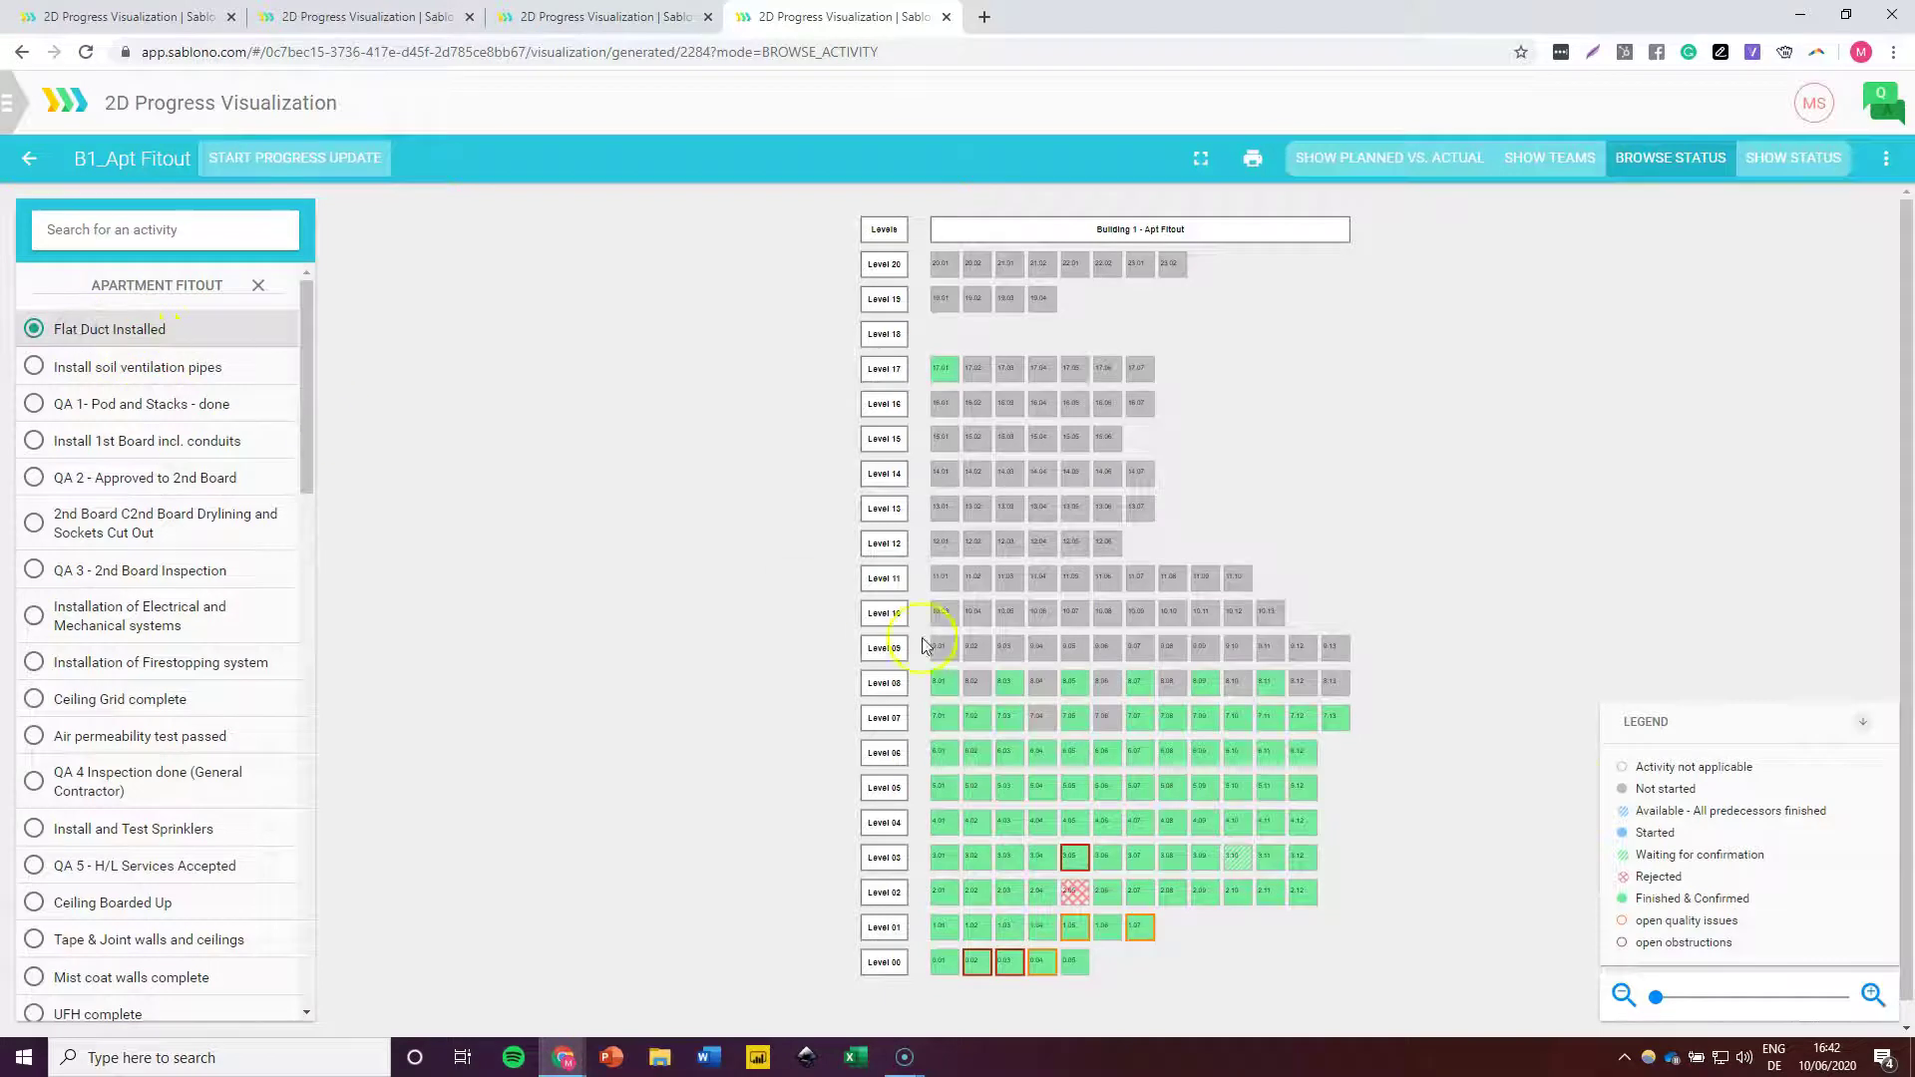
{"action": "left_click", "coordinate": [1872, 993]}
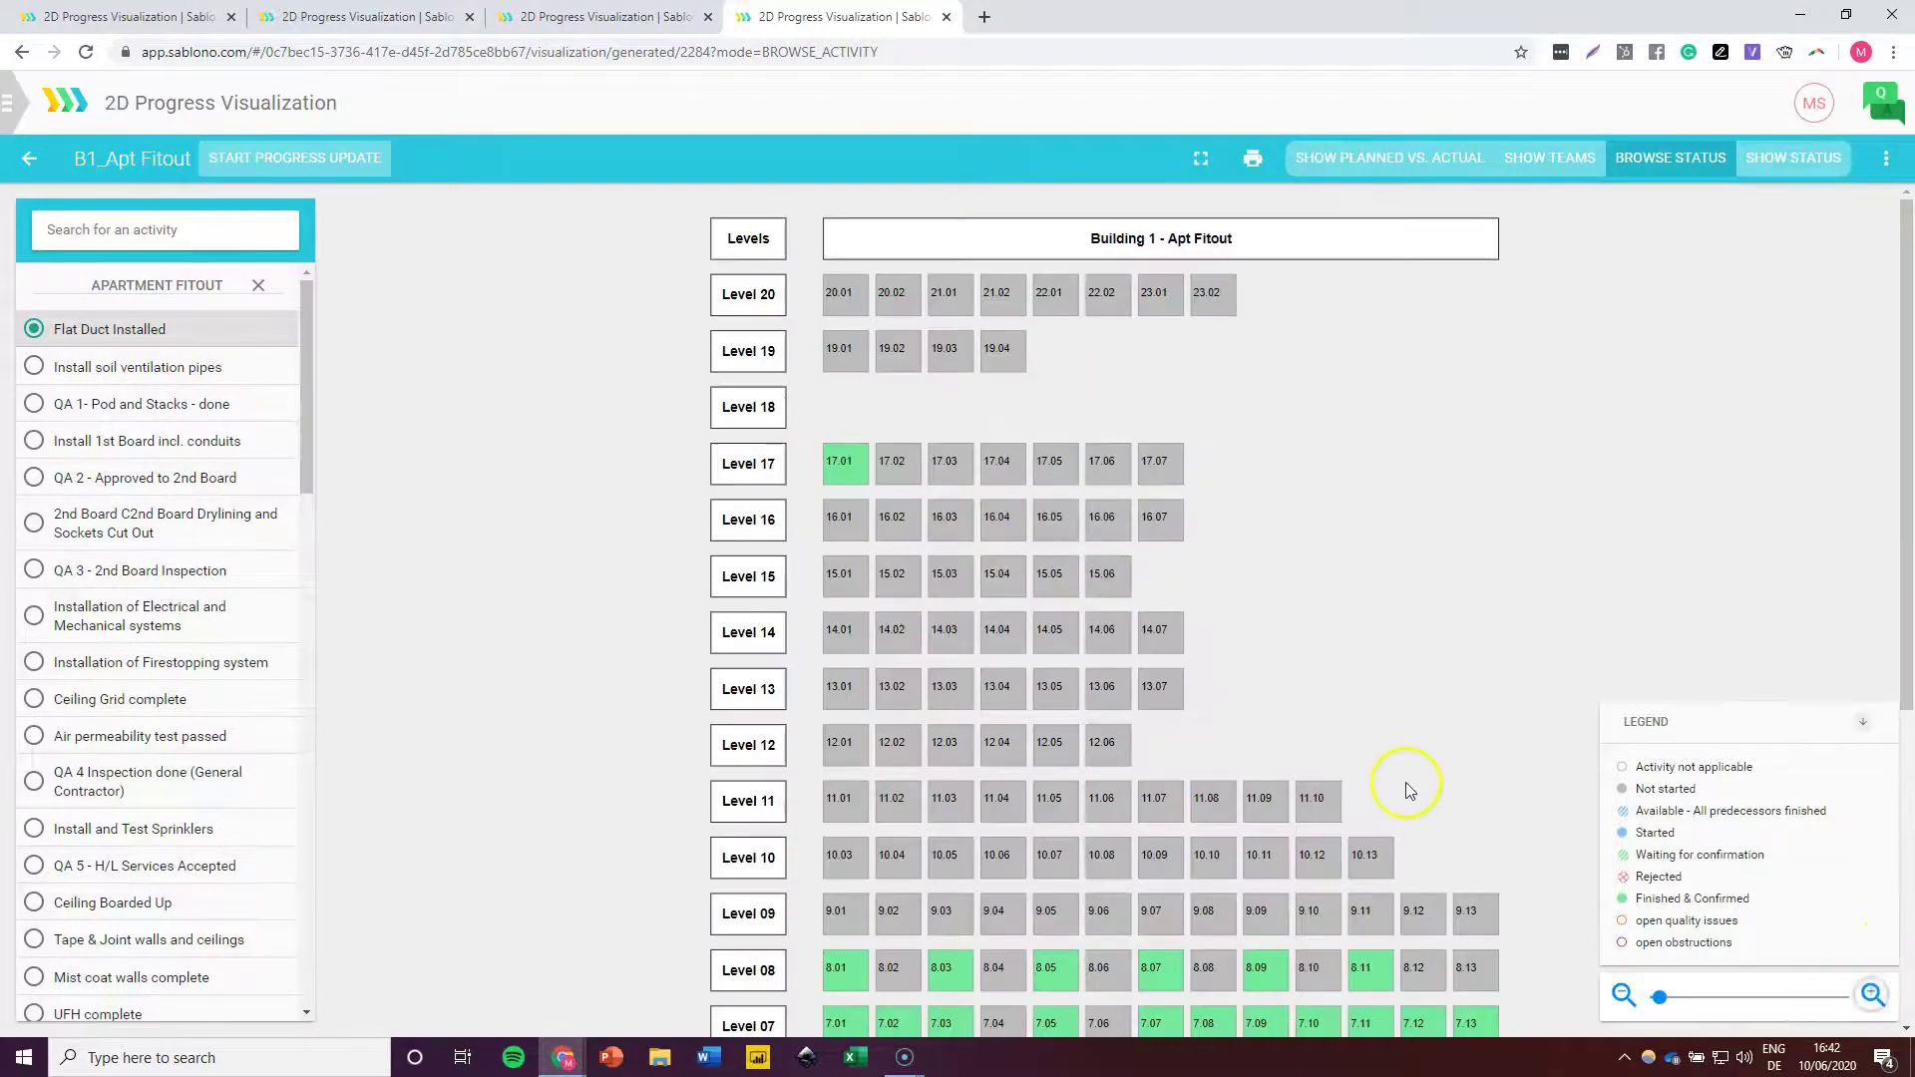
{"action": "scroll", "coordinate": [1408, 787], "scroll_direction": "down", "scroll_amount": 5}
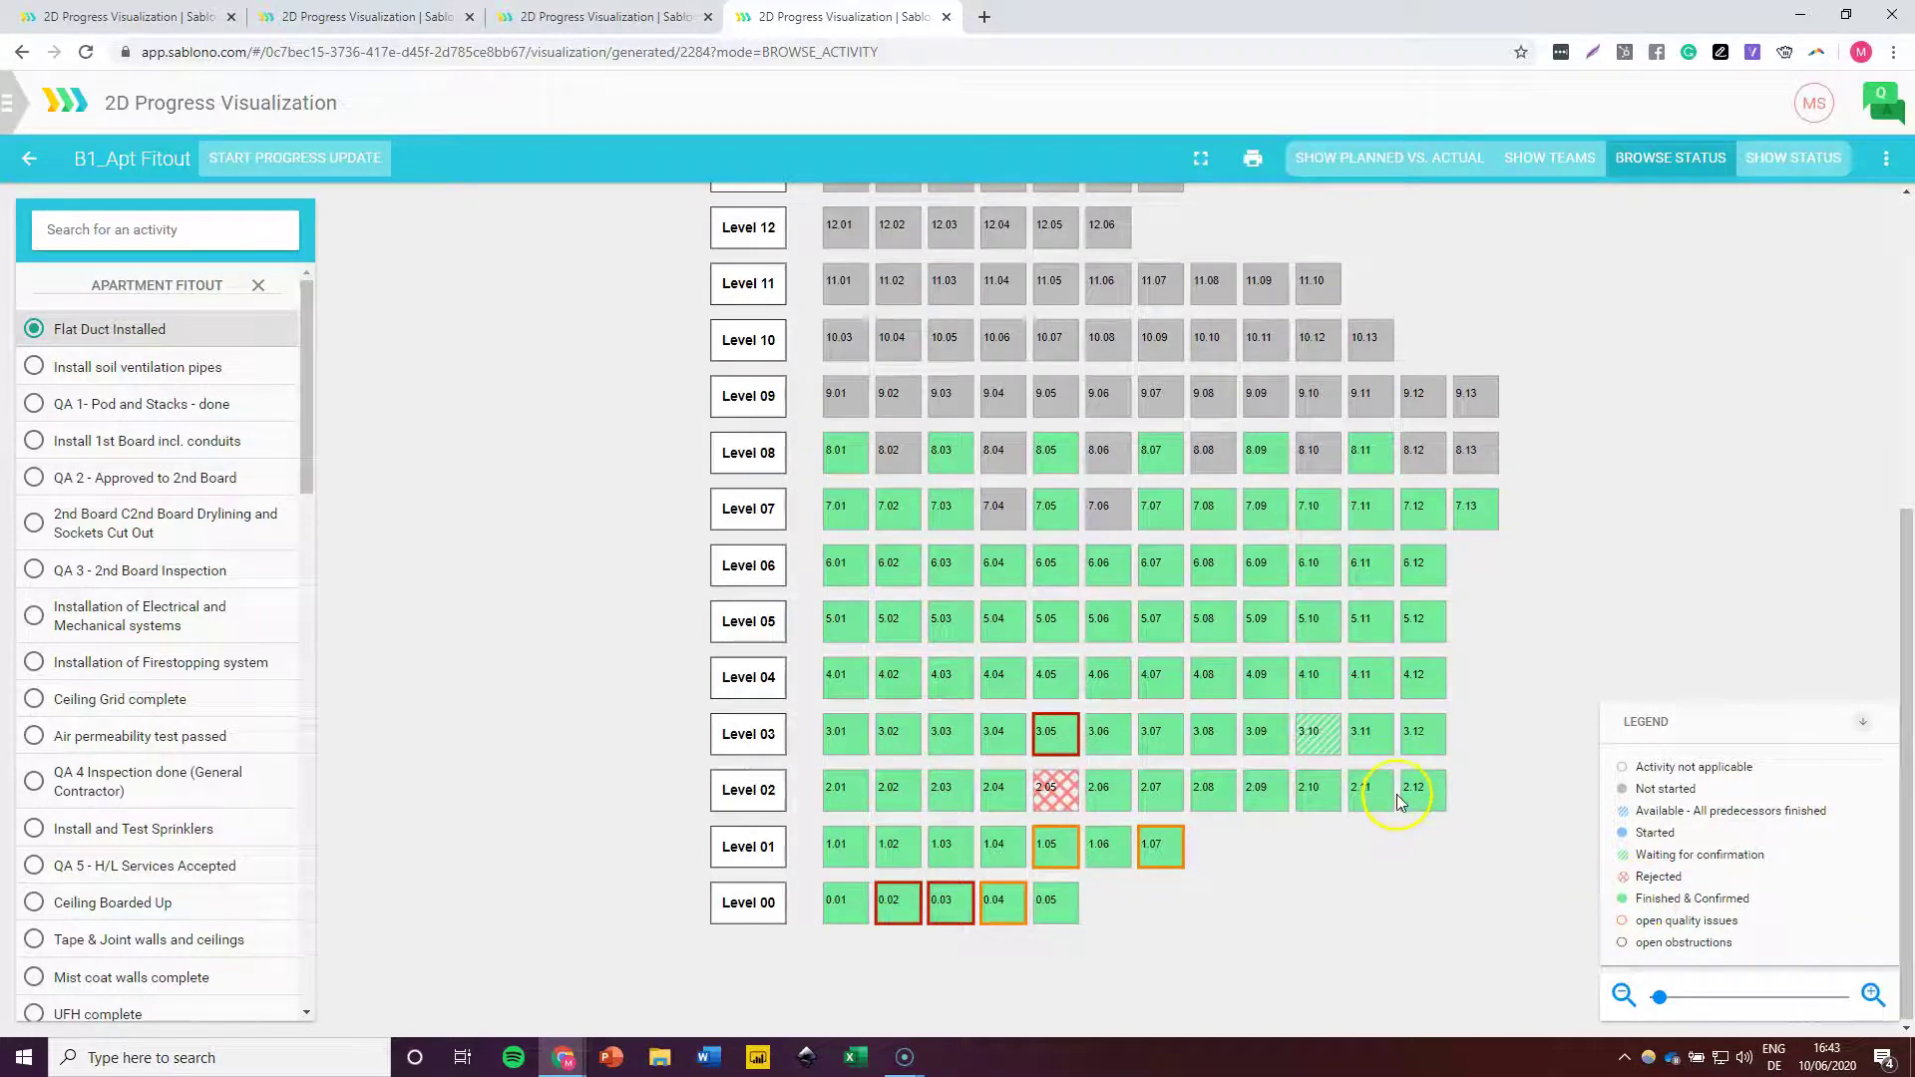
{"action": "left_click", "coordinate": [1053, 803]}
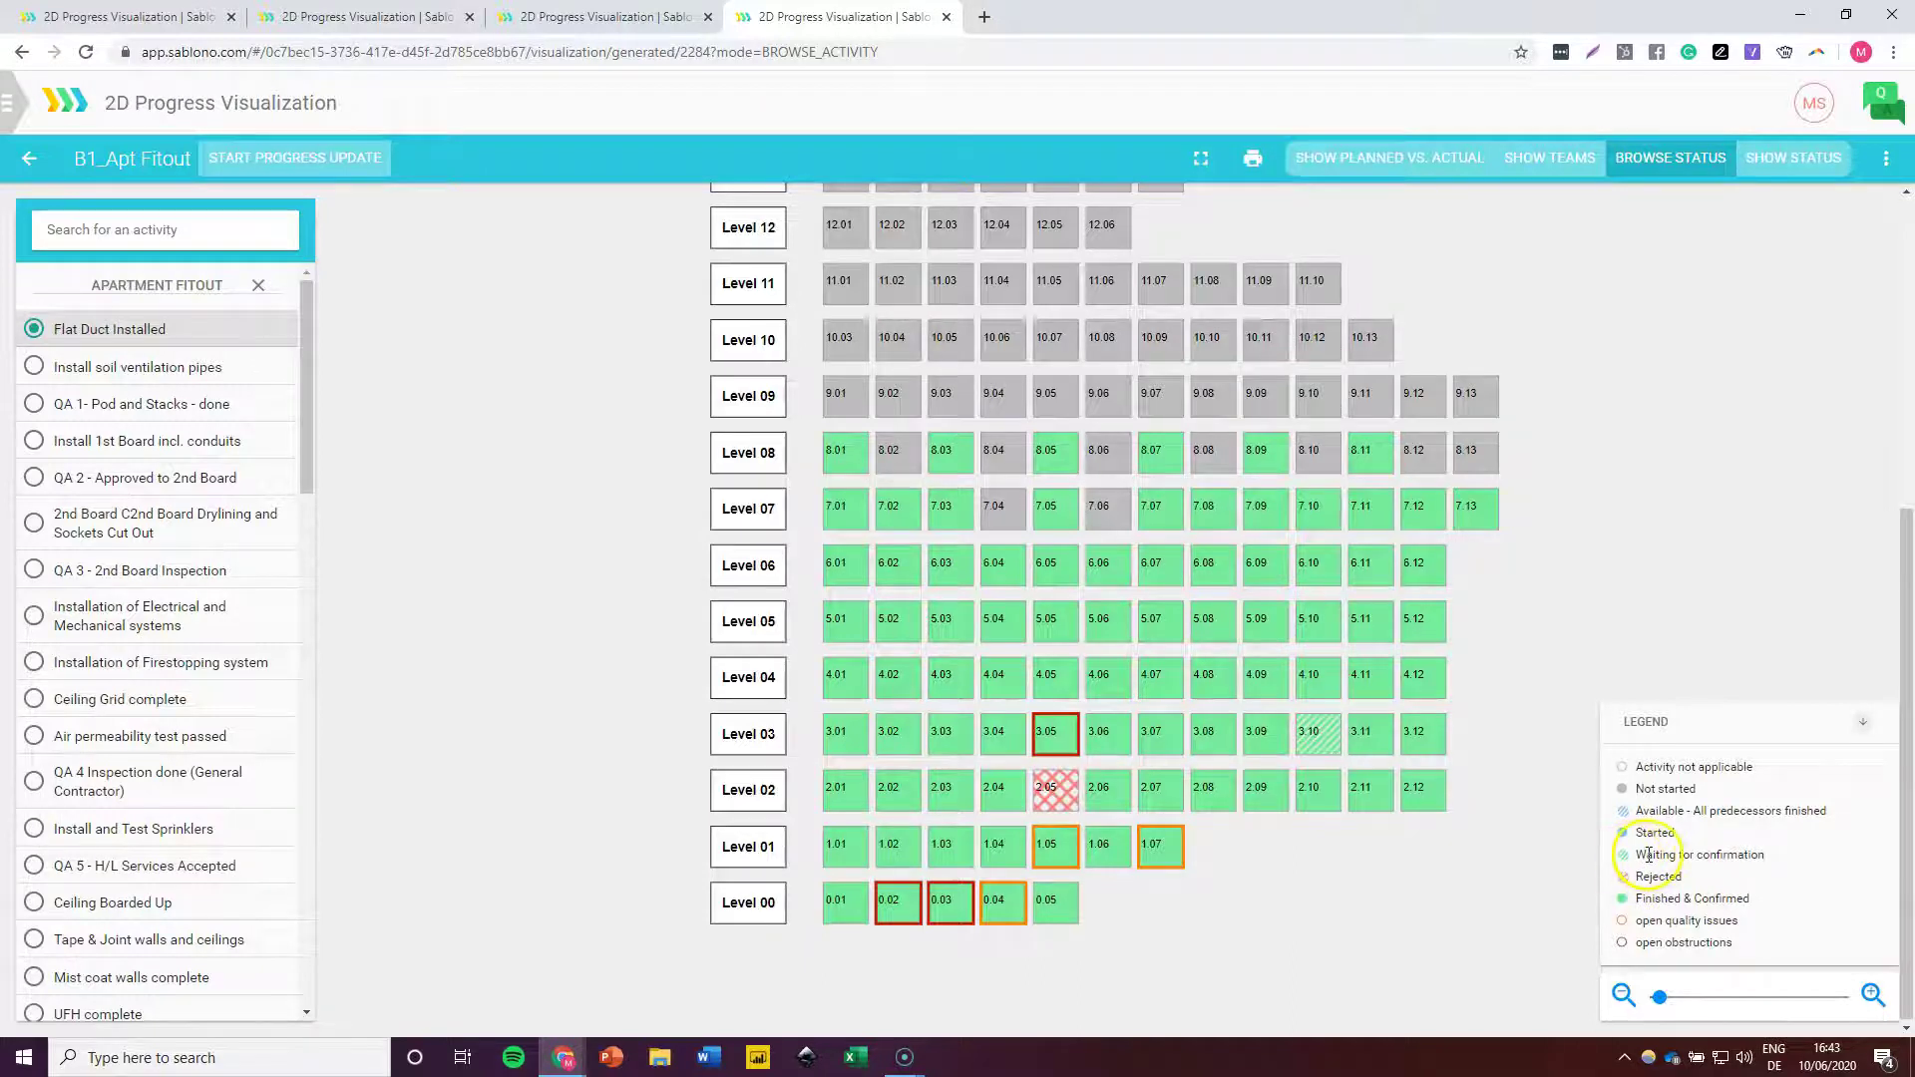
{"action": "mouse_move", "coordinate": [1312, 746]}
{"action": "left_click", "coordinate": [185, 368]}
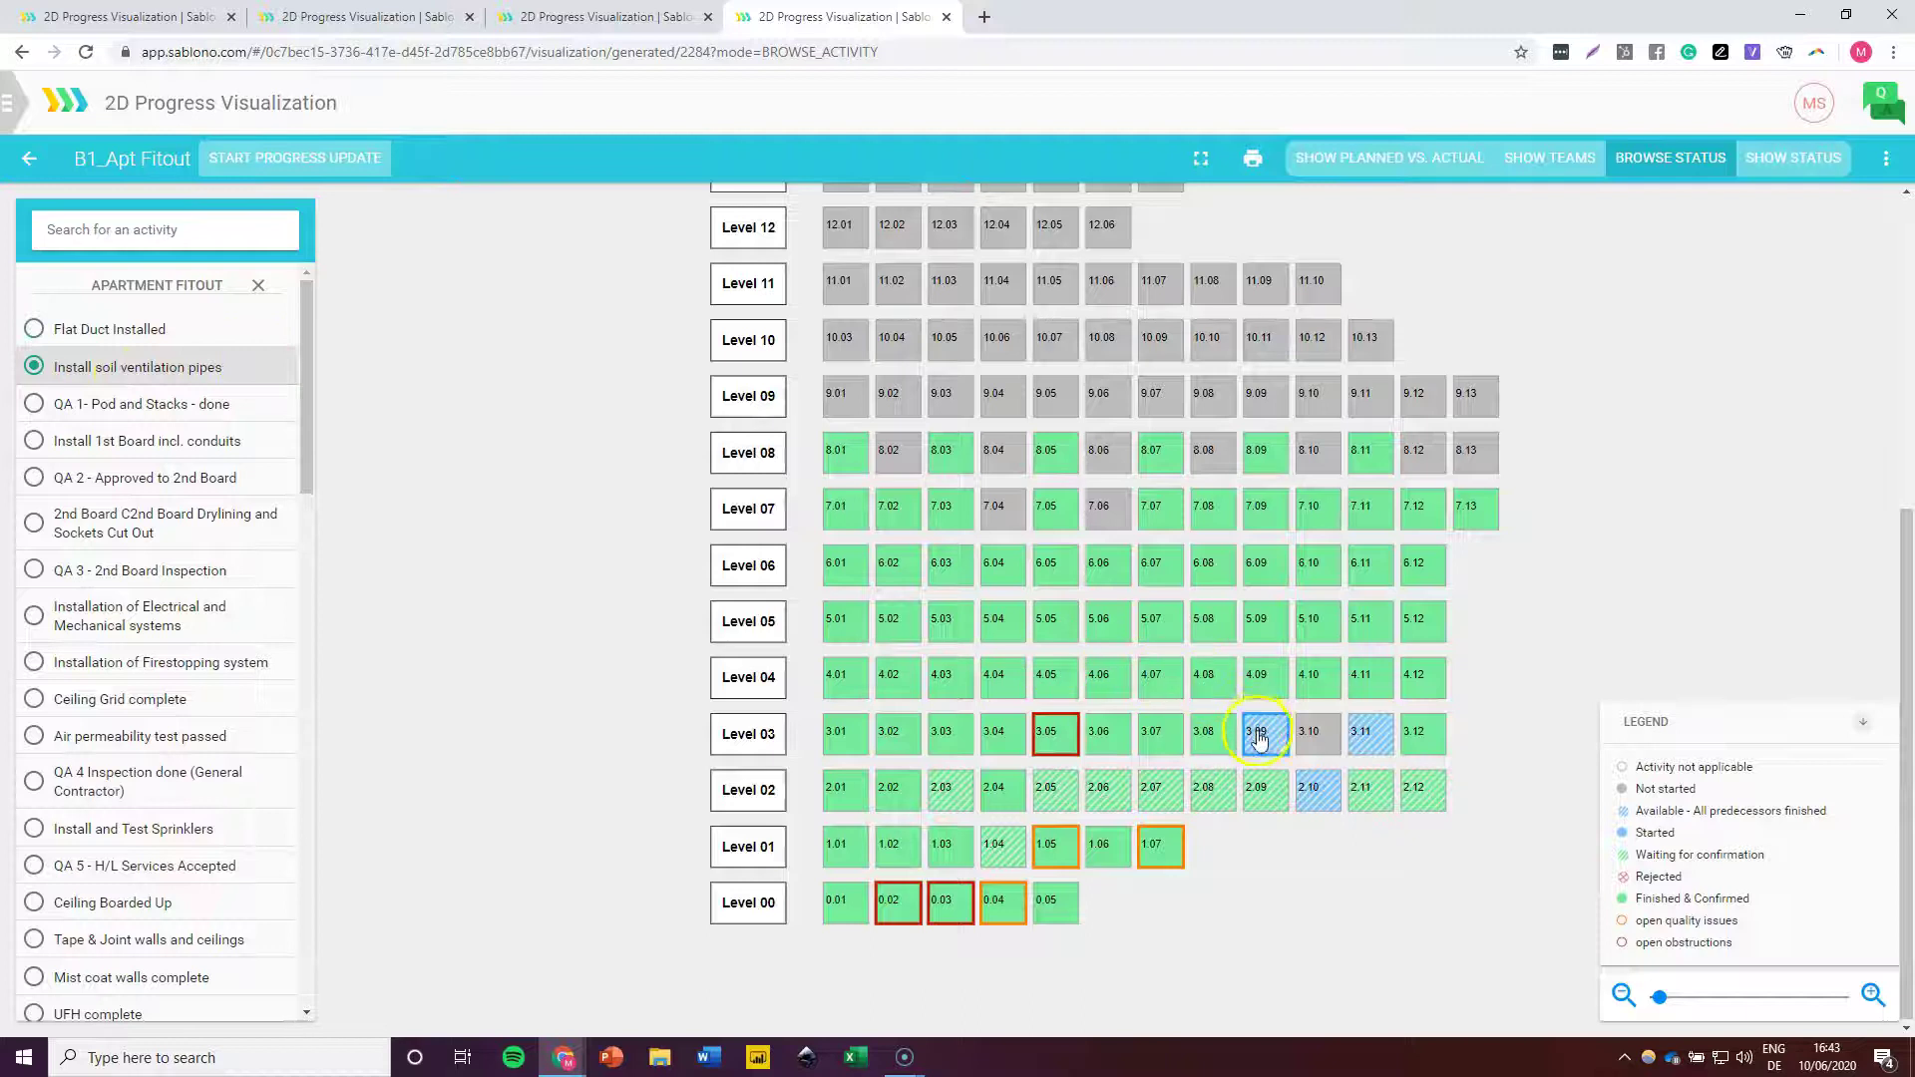
{"action": "mouse_move", "coordinate": [1322, 791]}
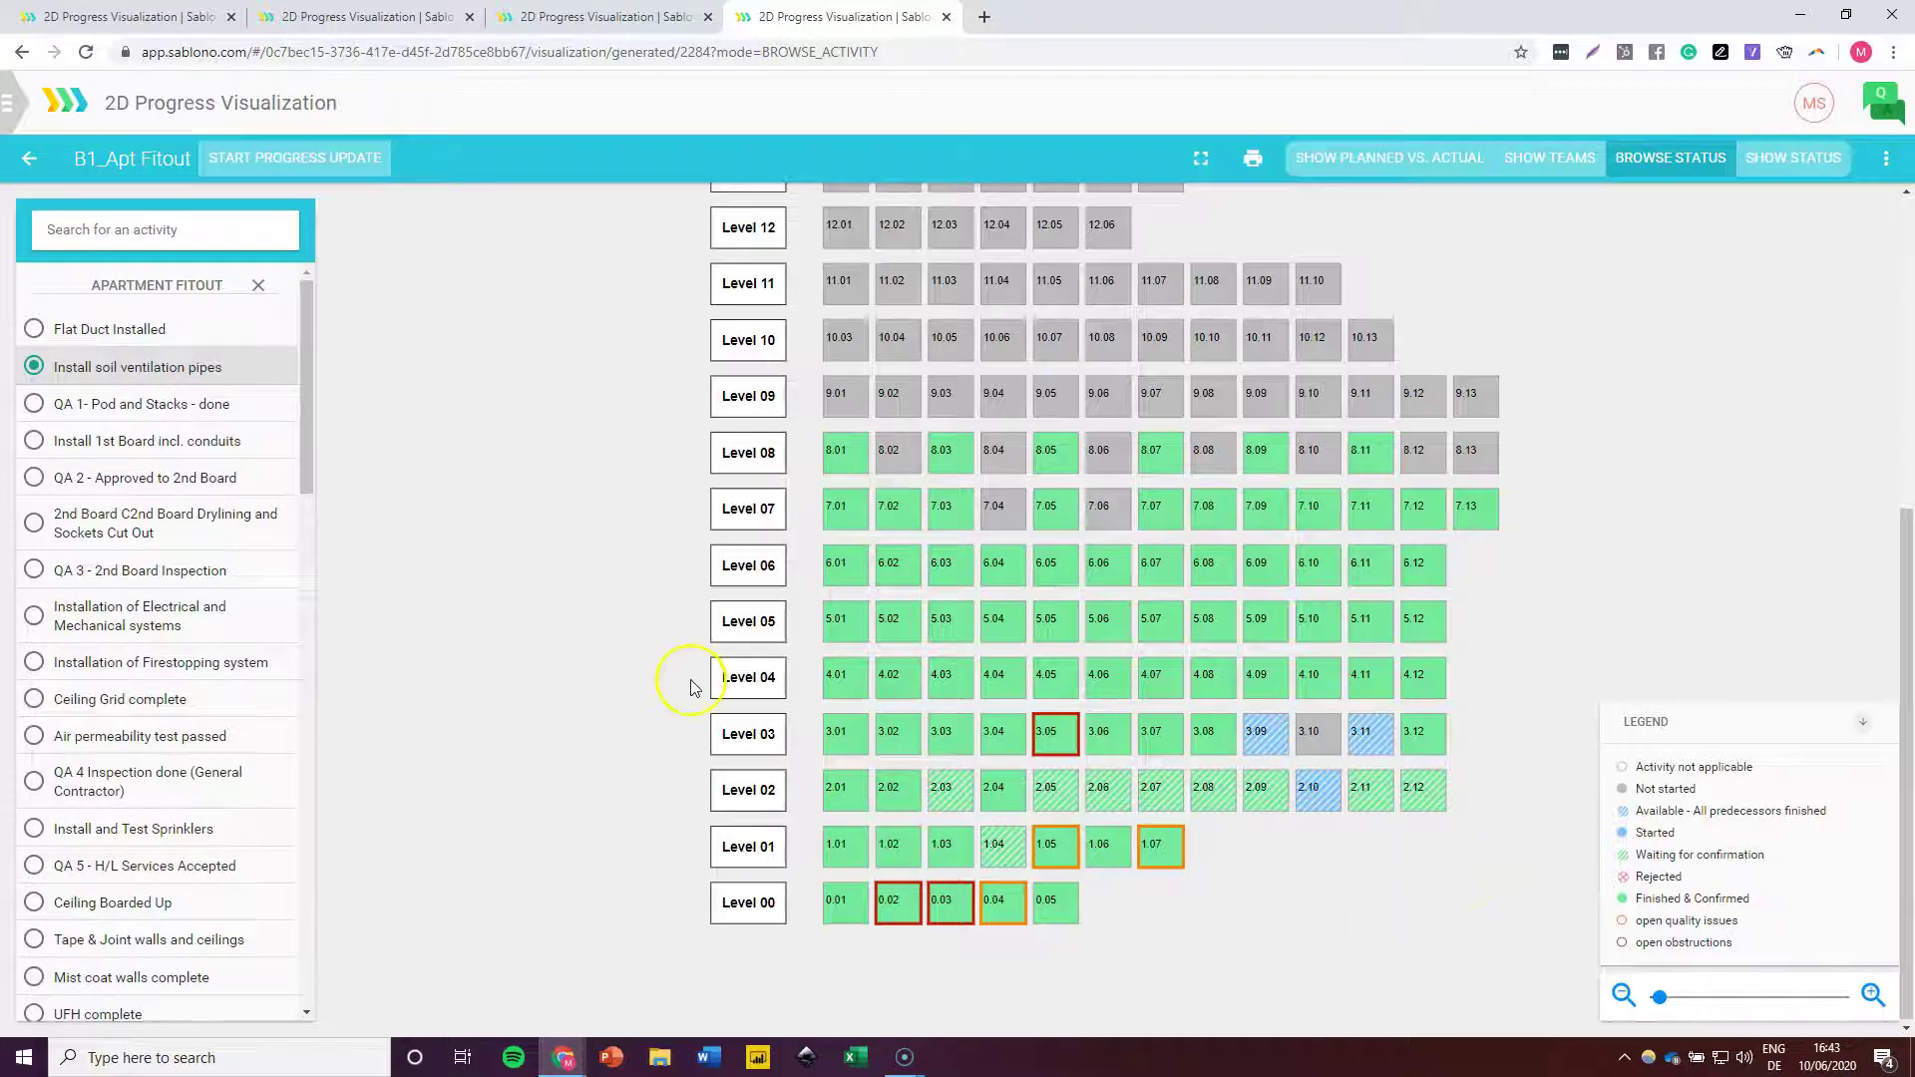
Step: Switch to the Cladding_B4 South & West visualization, view the activities of a lower west facade panel, and close its details
{"action": "left_click", "coordinate": [369, 17]}
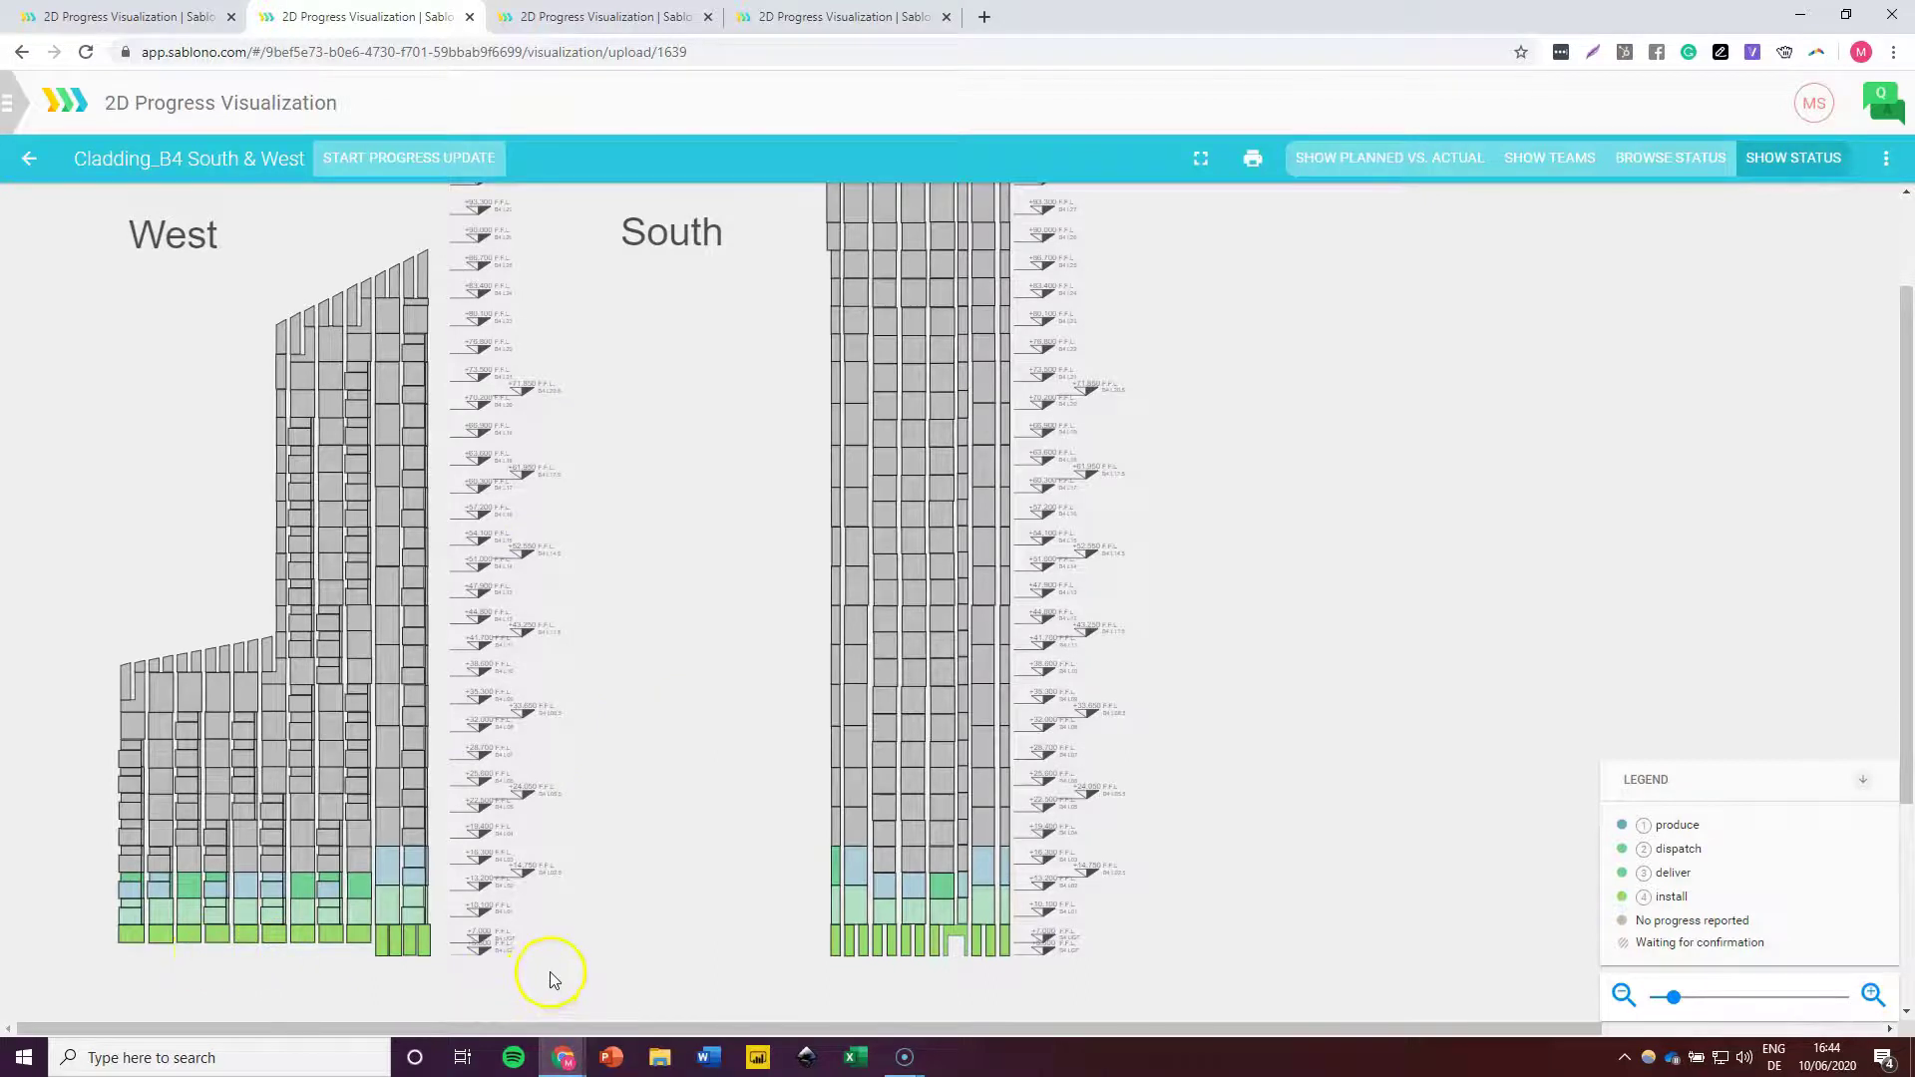
{"action": "left_click", "coordinate": [199, 891]}
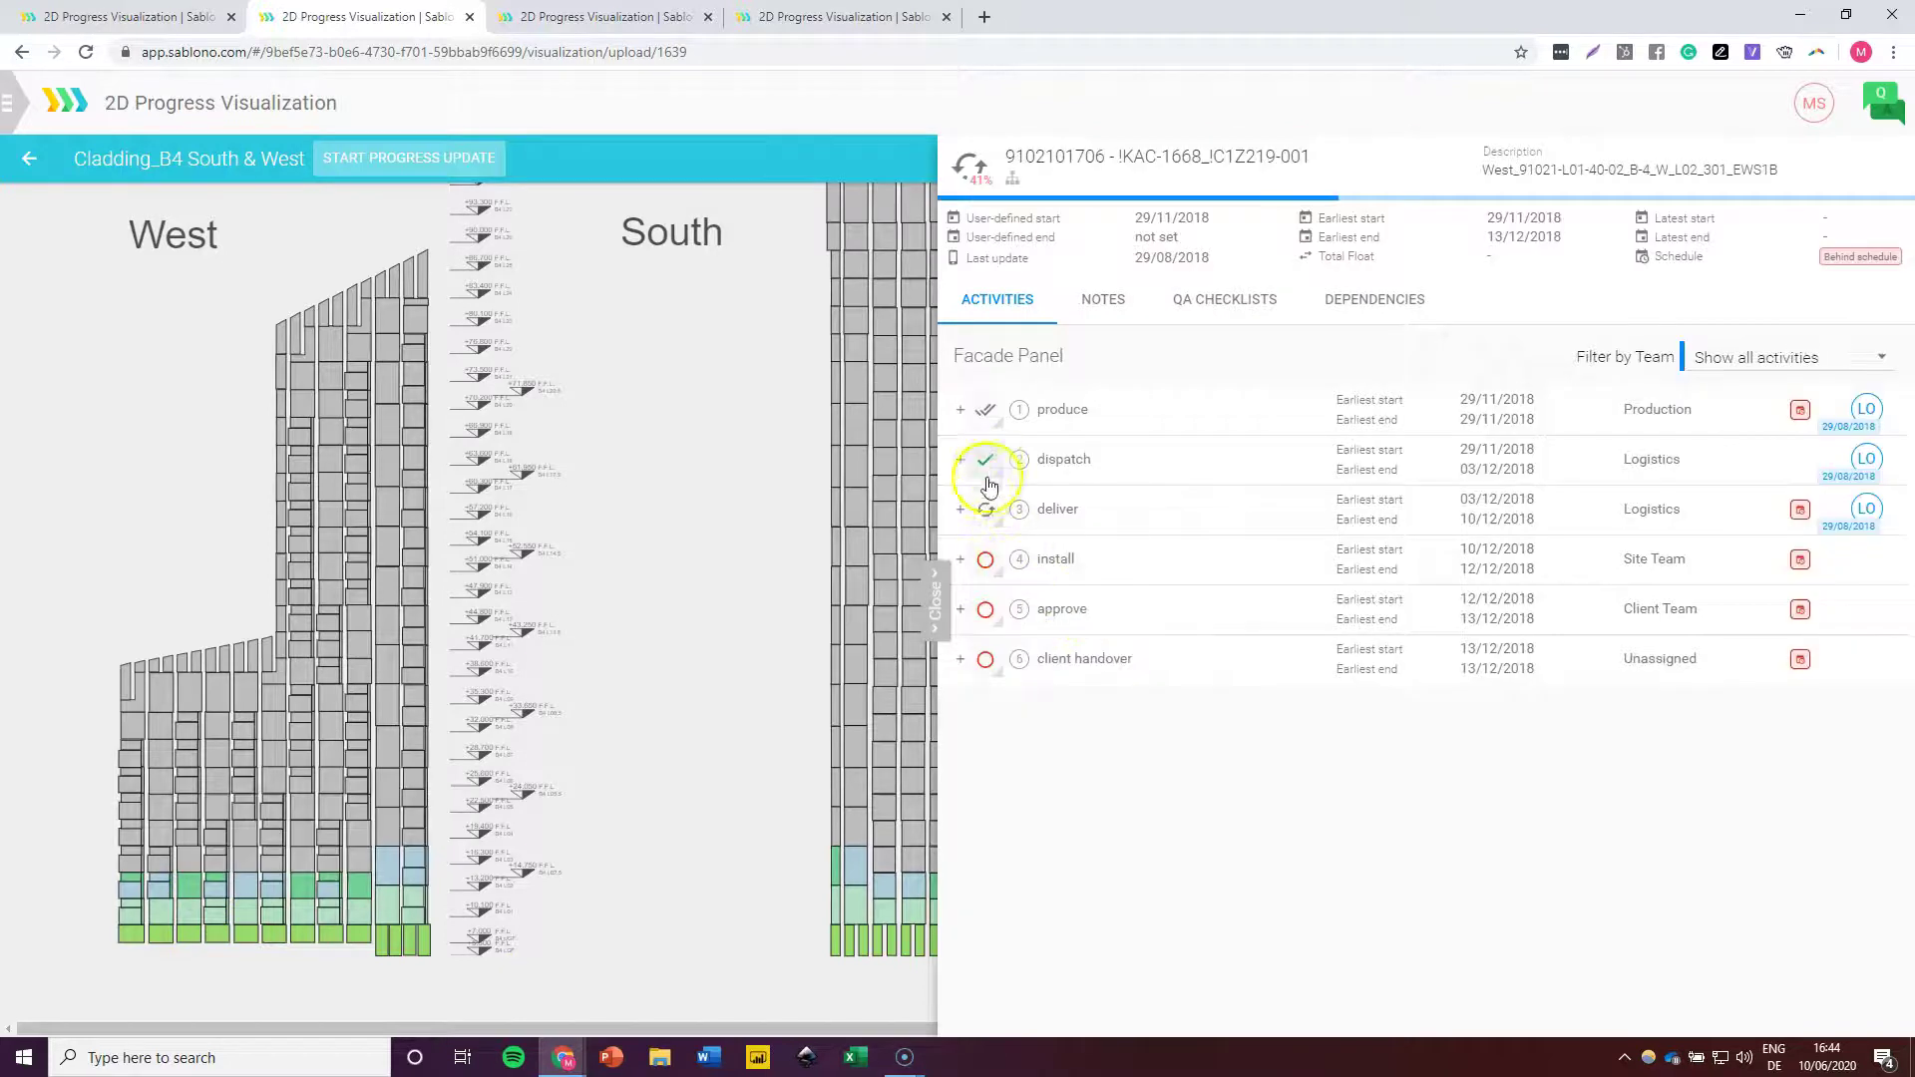
{"action": "left_click", "coordinate": [937, 597]}
Step: Browse the Building 4 facade panel status on the enlarged elevations for produced, dispatched, delivered and installed
{"action": "left_click", "coordinate": [1671, 162]}
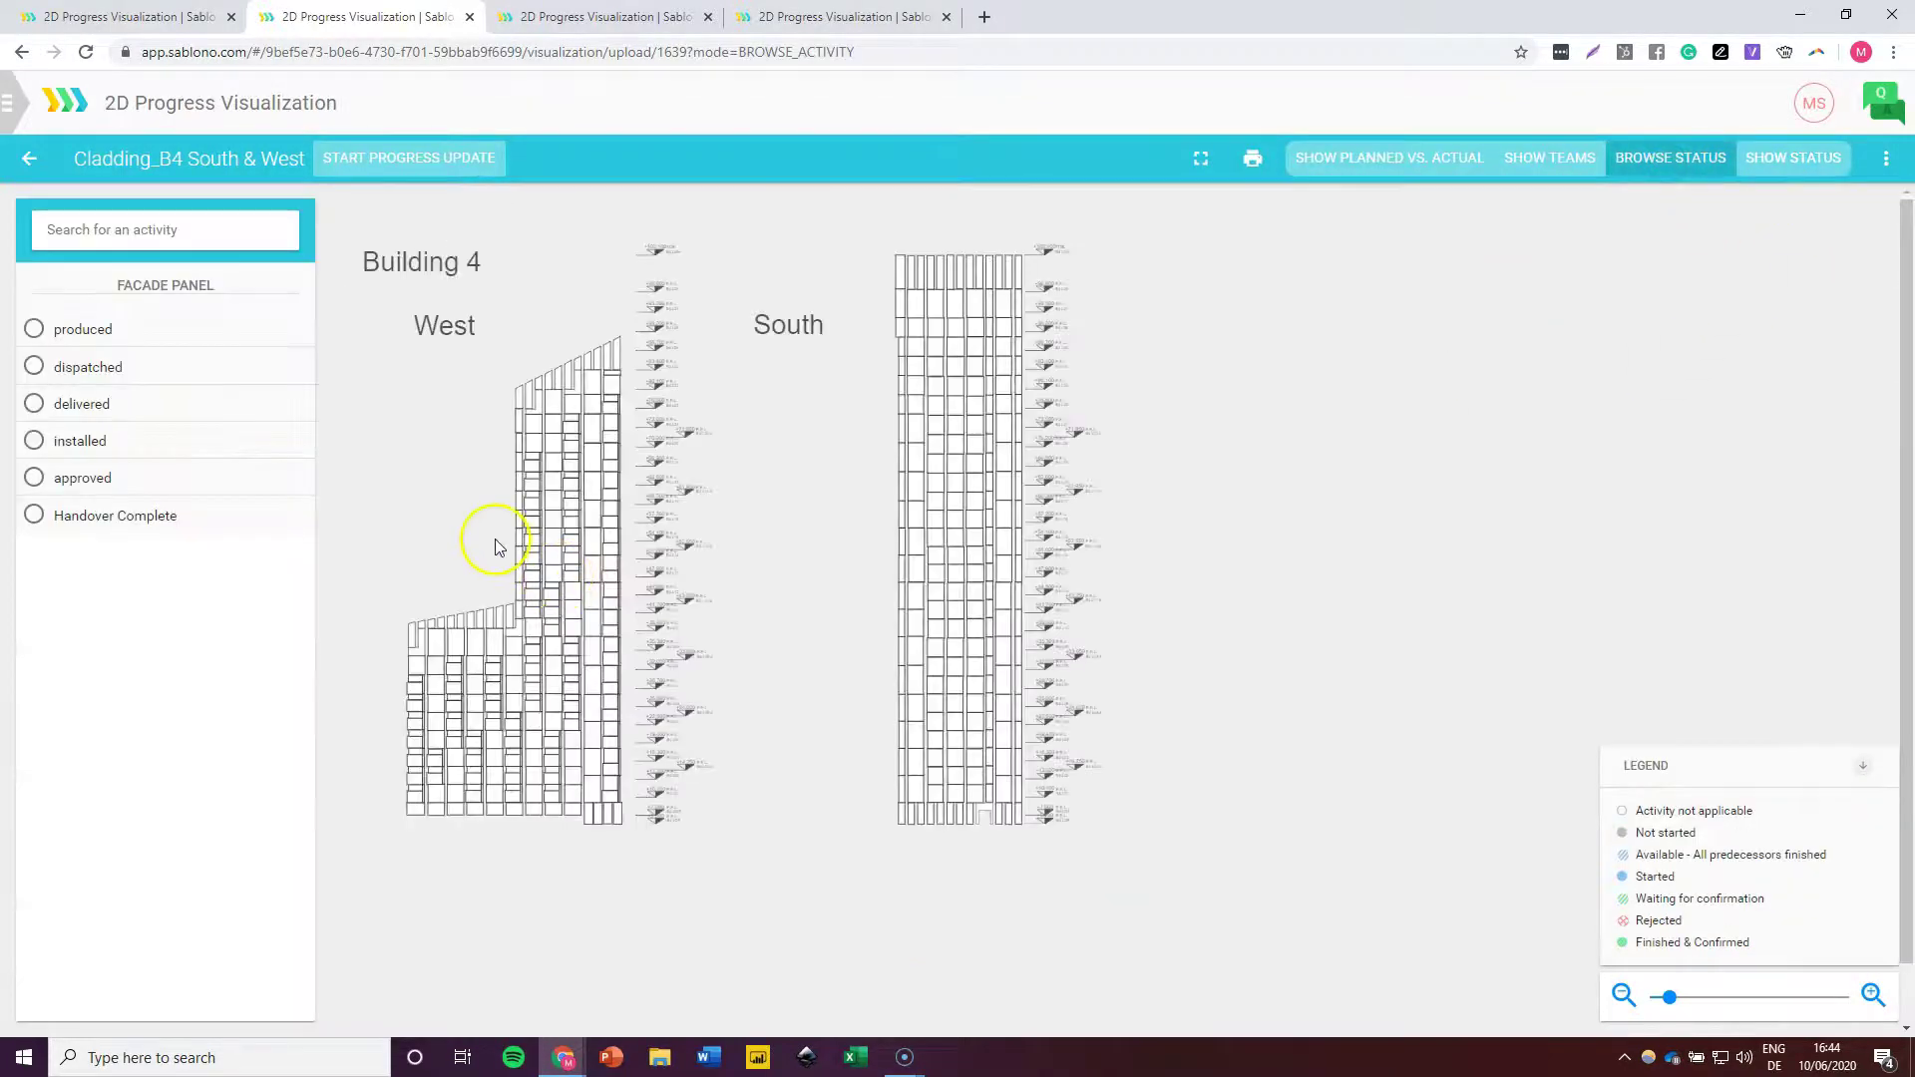
{"action": "left_click", "coordinate": [1870, 992]}
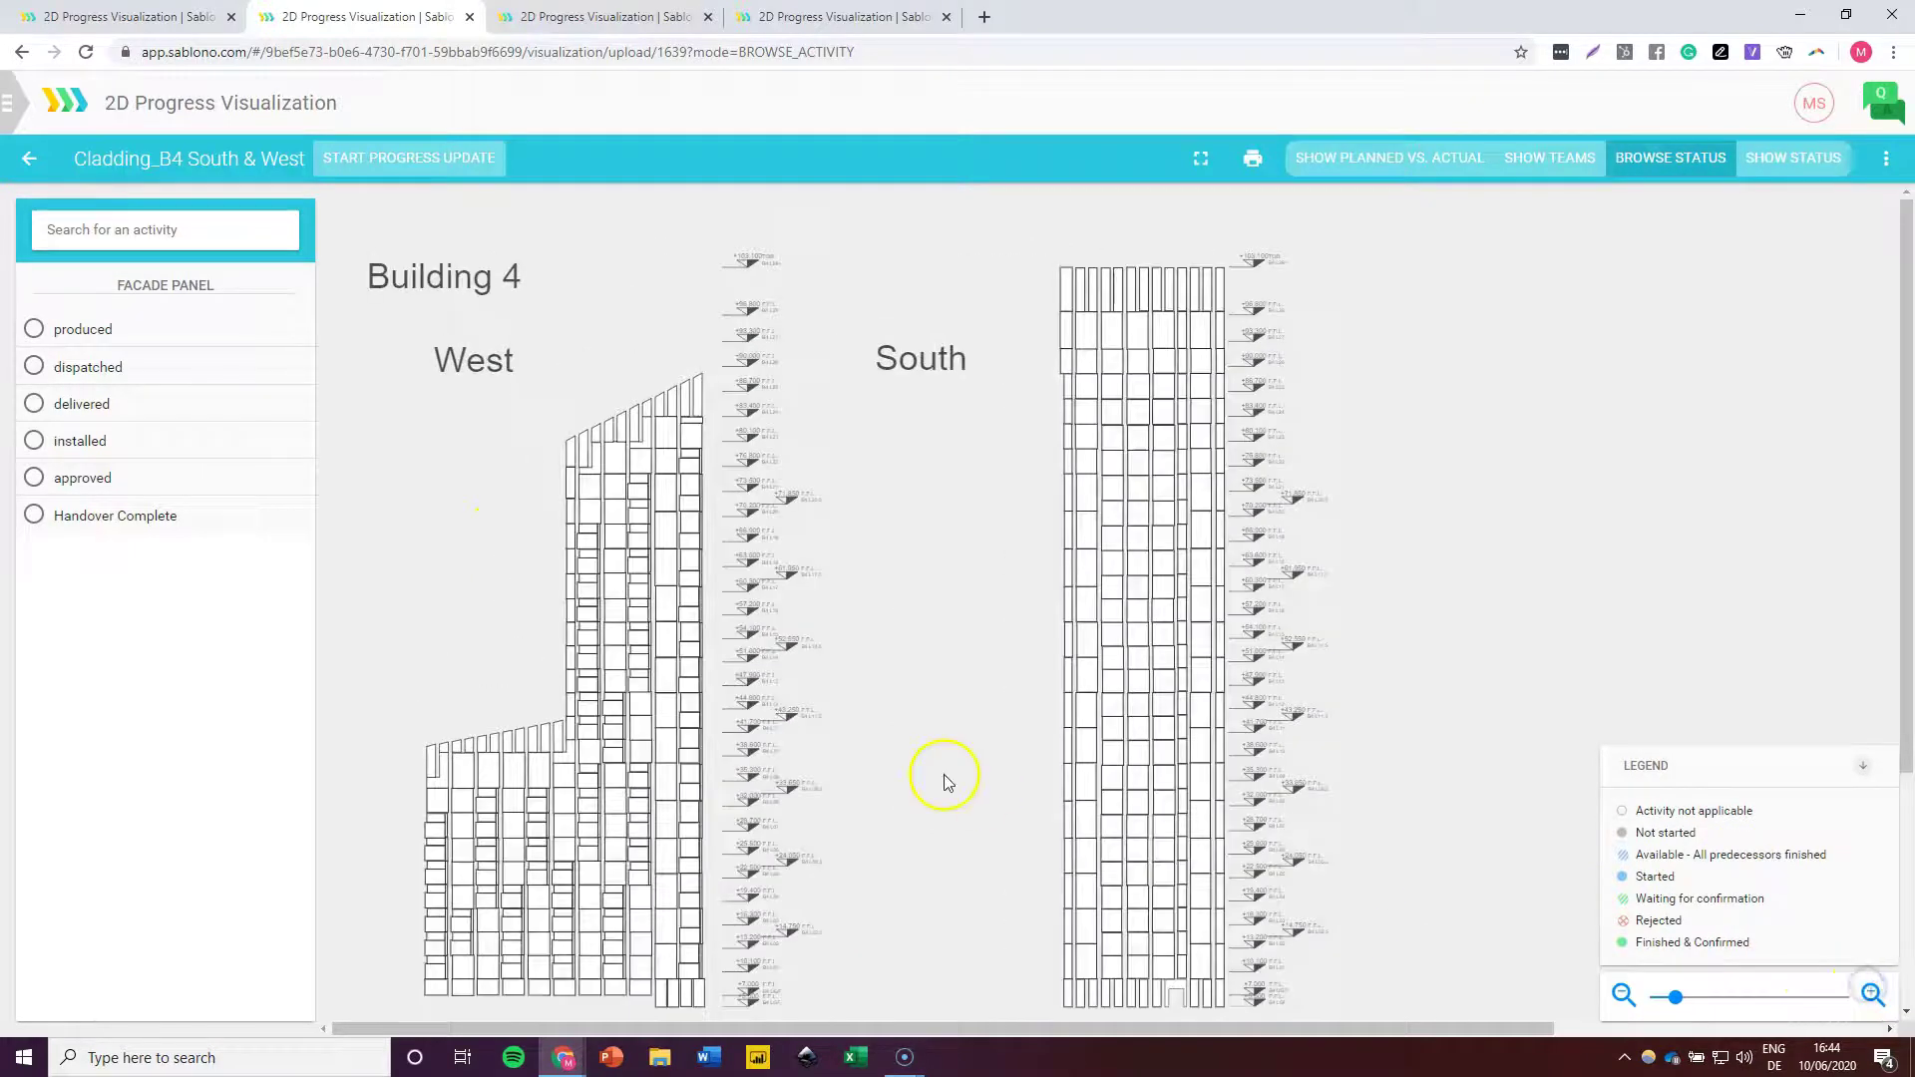
{"action": "left_click", "coordinate": [31, 330]}
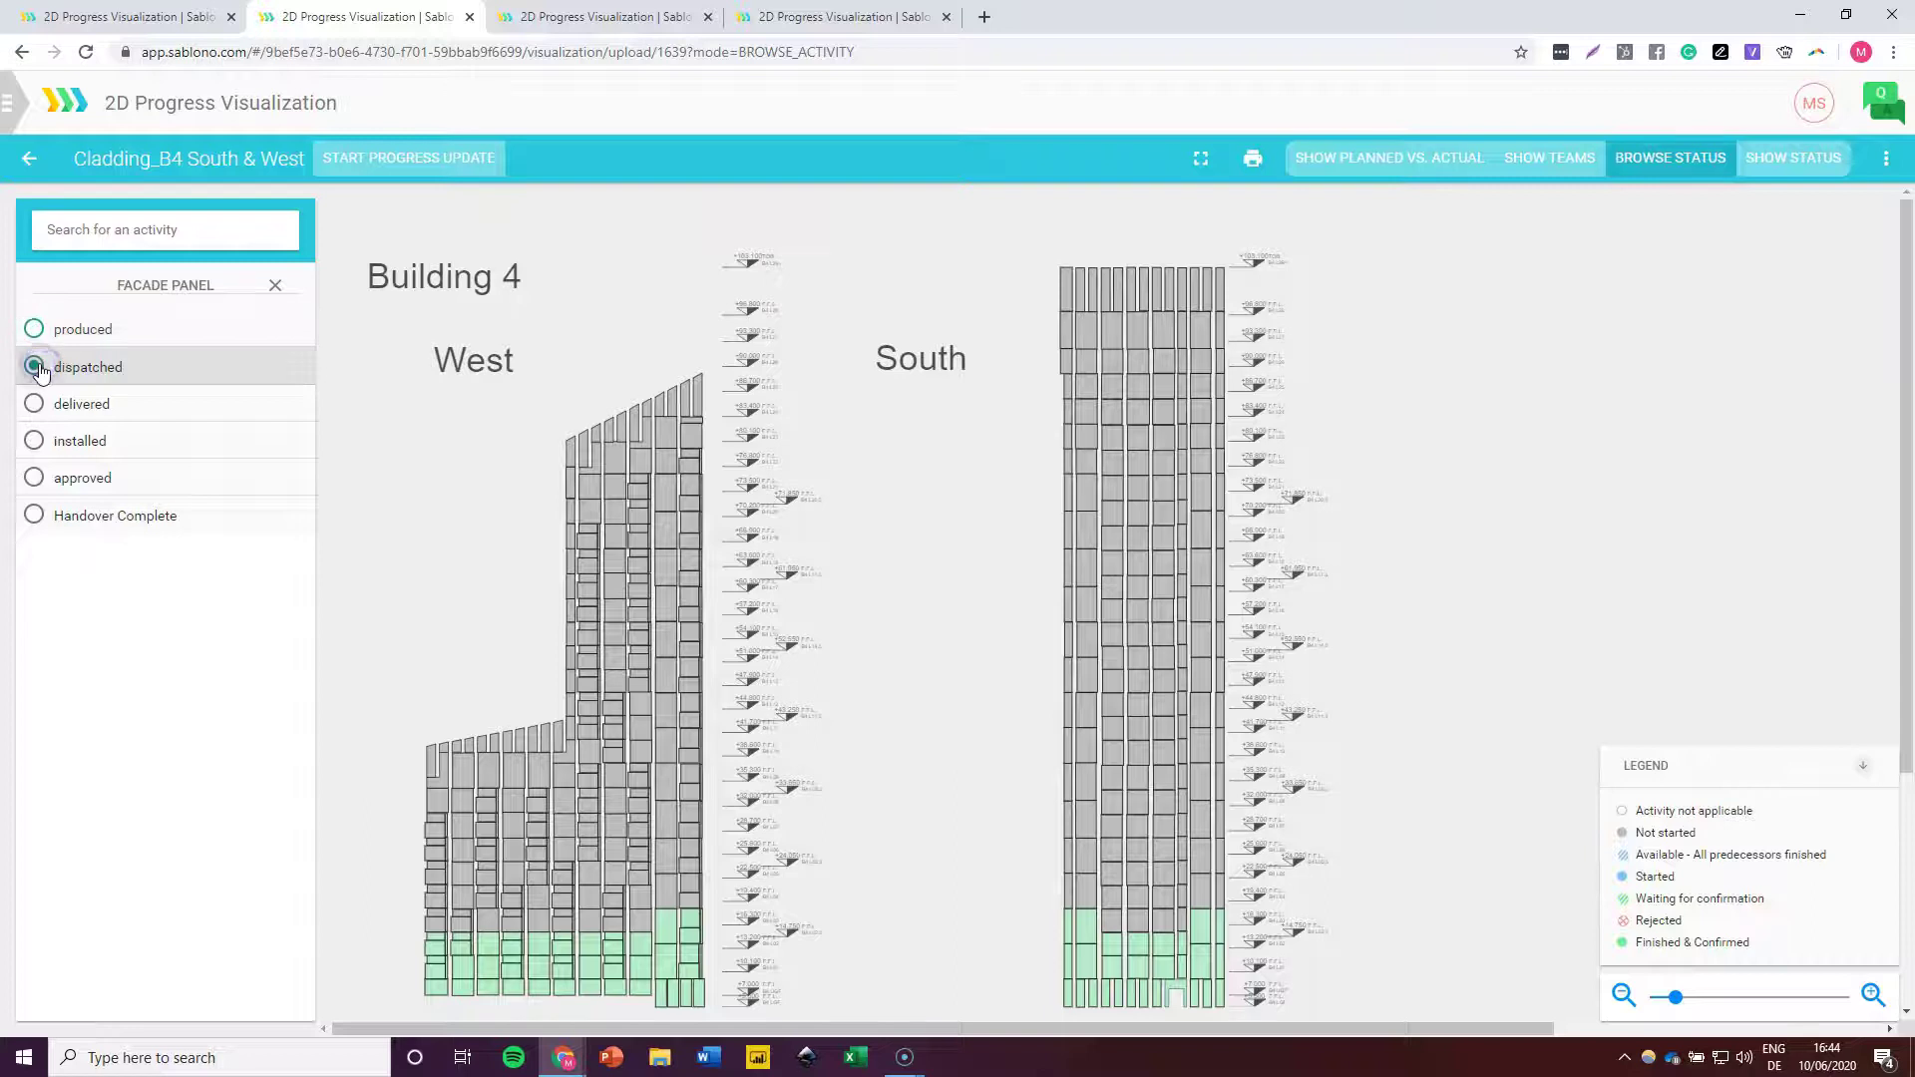
{"action": "left_click", "coordinate": [36, 368]}
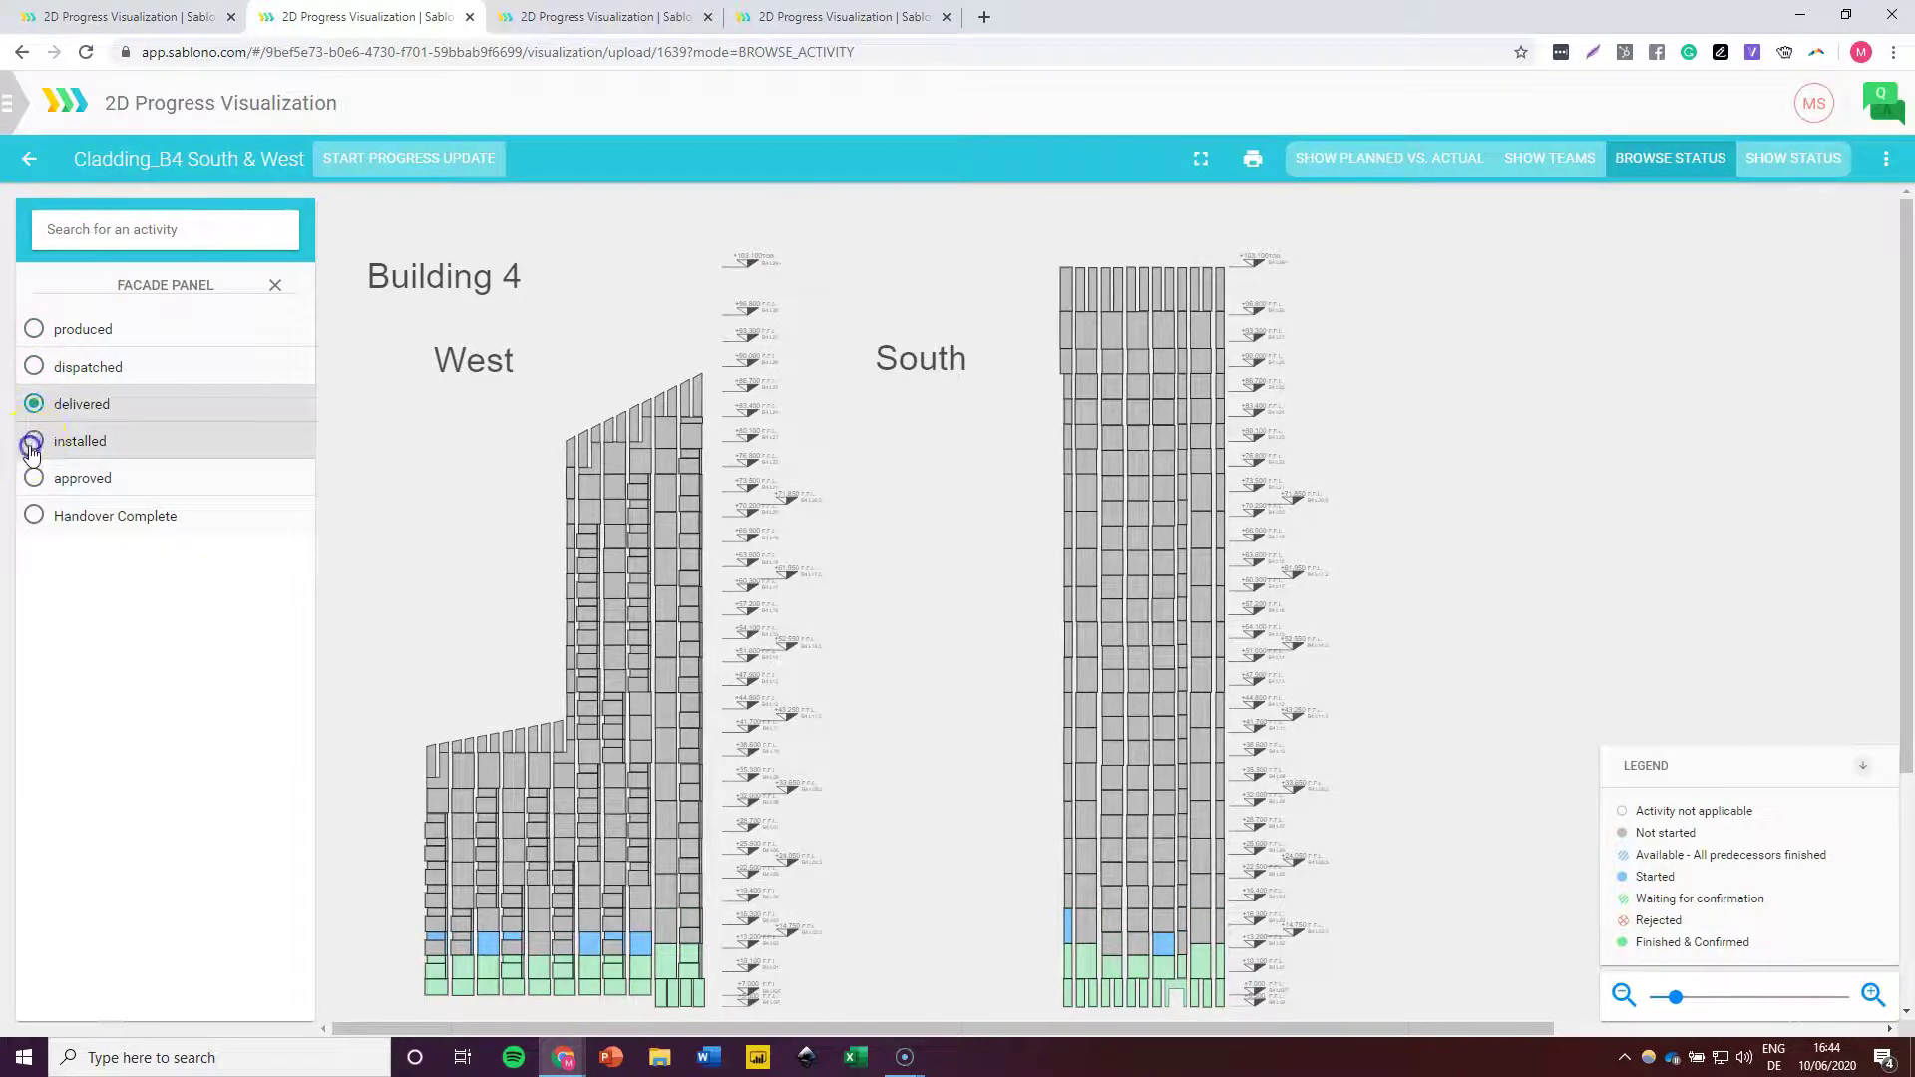
{"action": "left_click", "coordinate": [34, 440]}
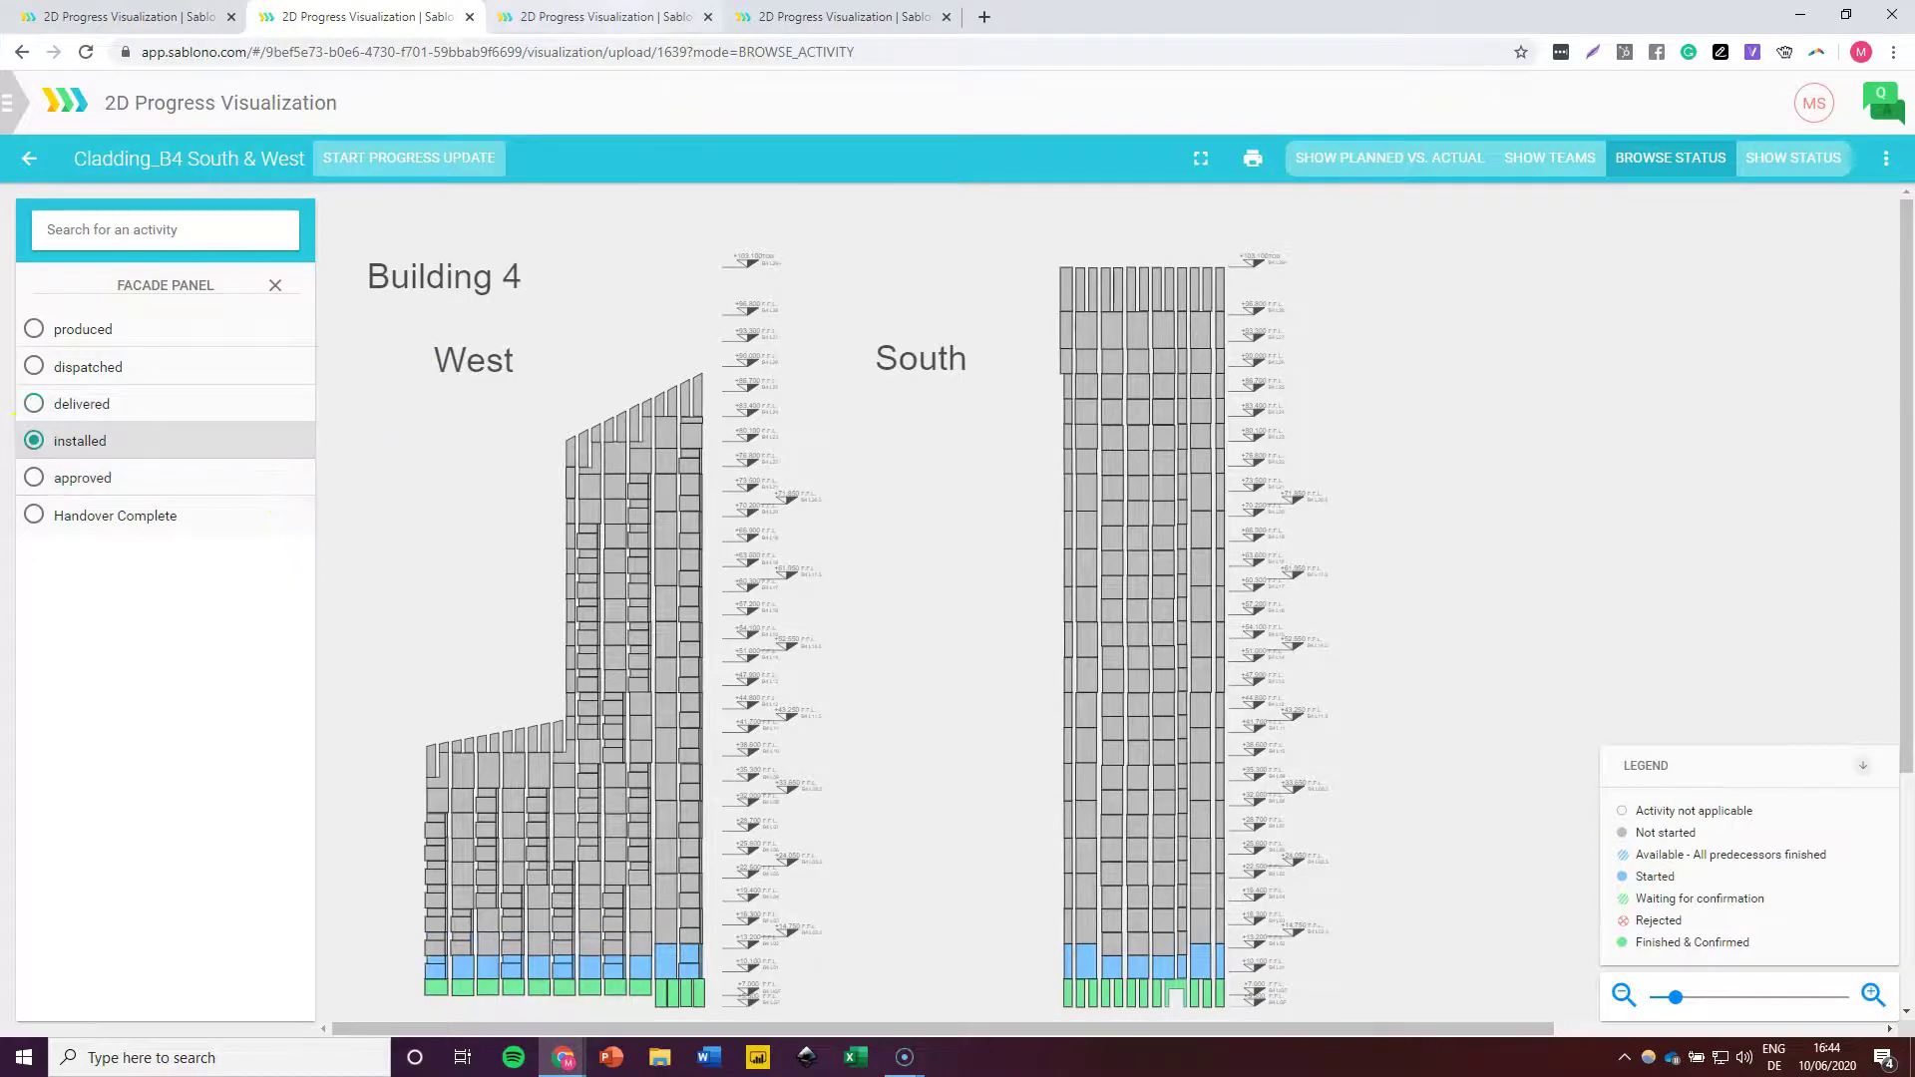
Step: Browse status on the Floor Plan Sample for Flat Duct Installed, Install soil ventilation pipes, QA 1- Pod and Stacks and Install 1st Board incl. conduits
{"action": "left_click", "coordinate": [663, 15]}
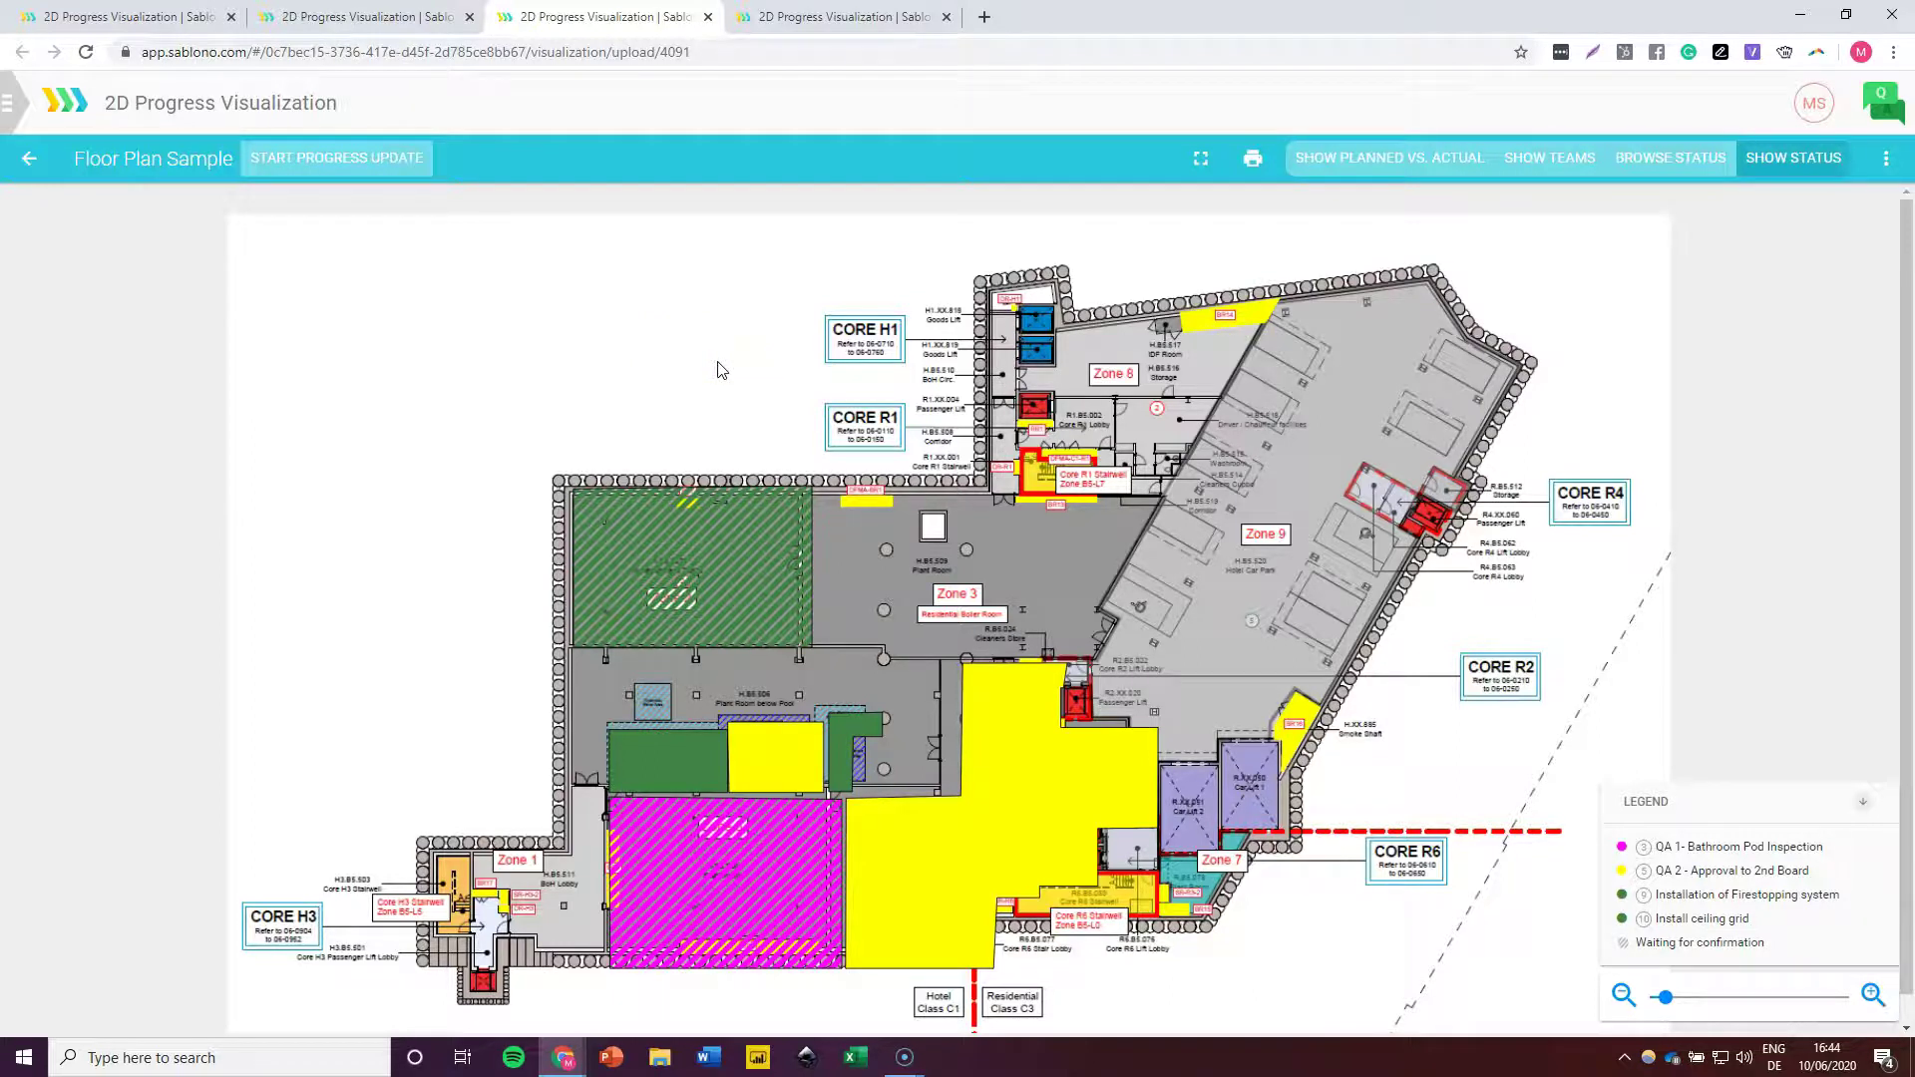
{"action": "left_click", "coordinate": [1656, 171]}
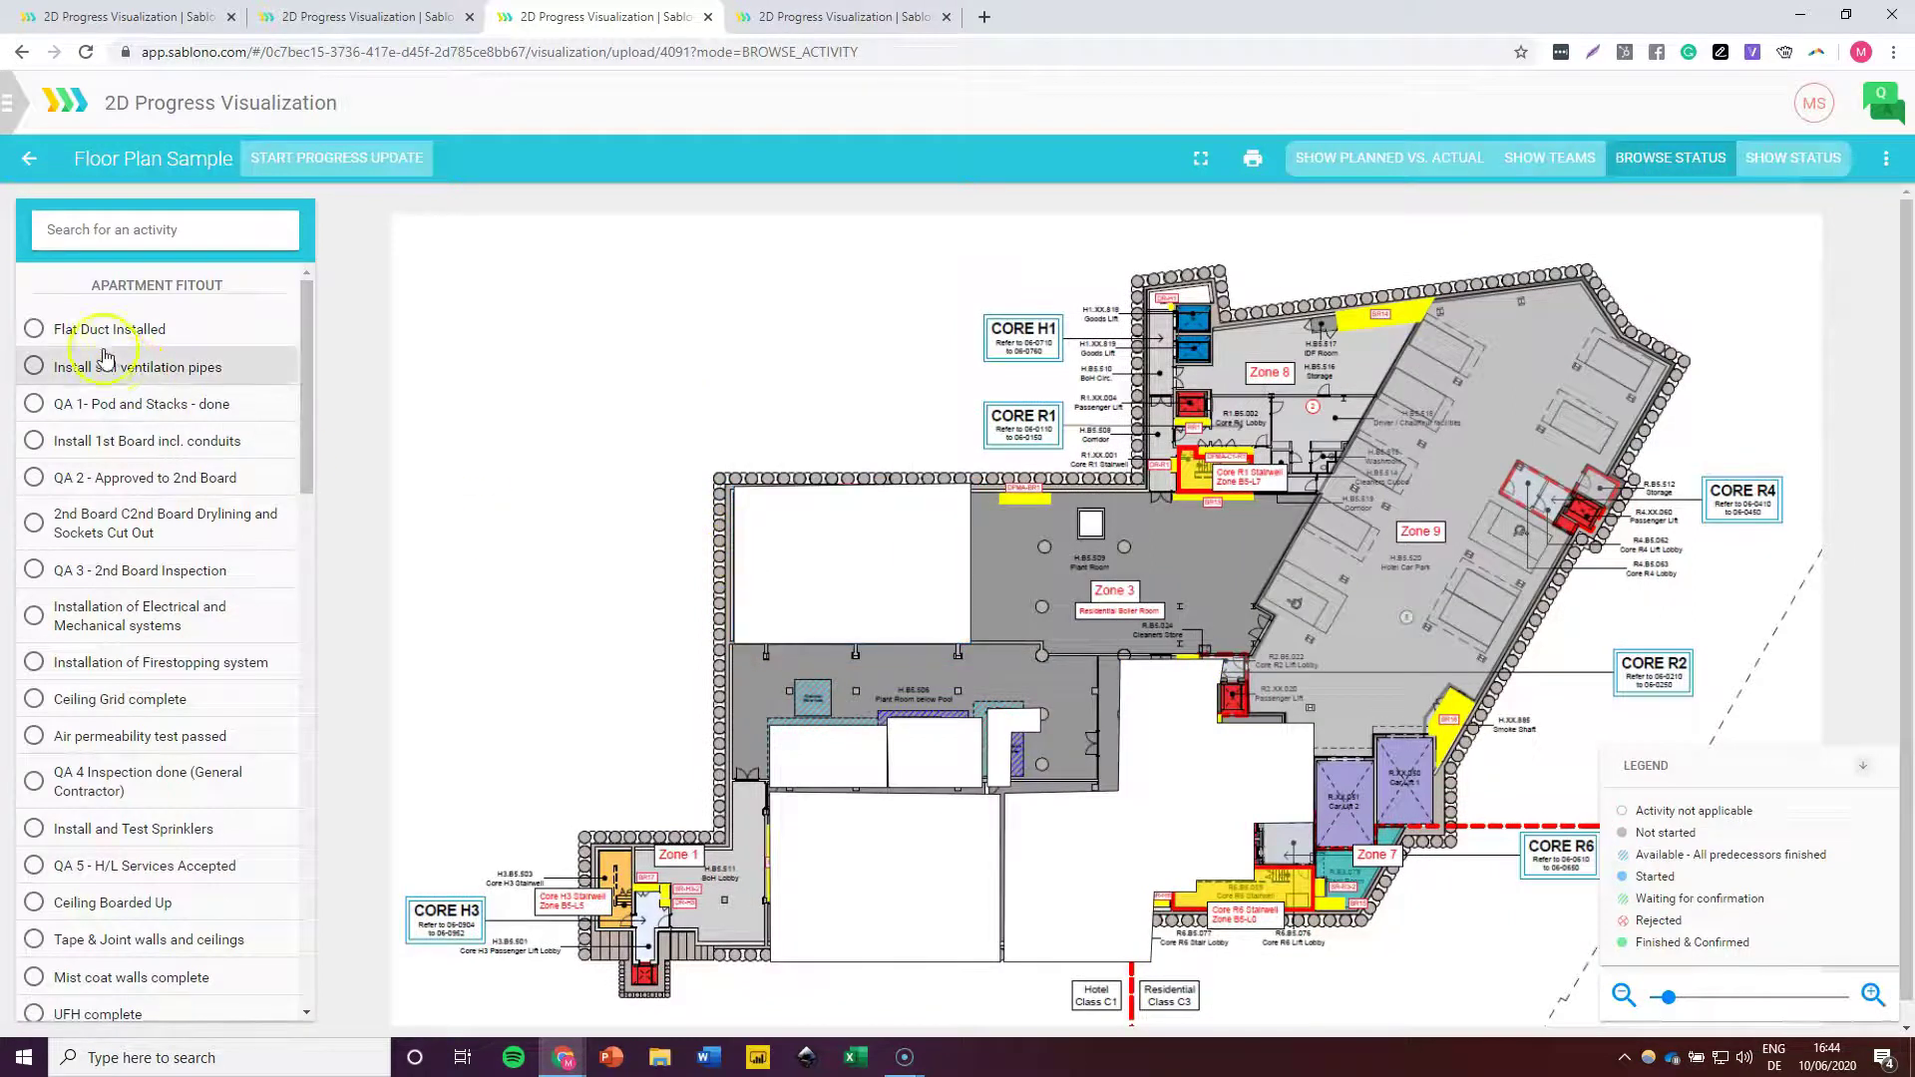
{"action": "left_click", "coordinate": [36, 329]}
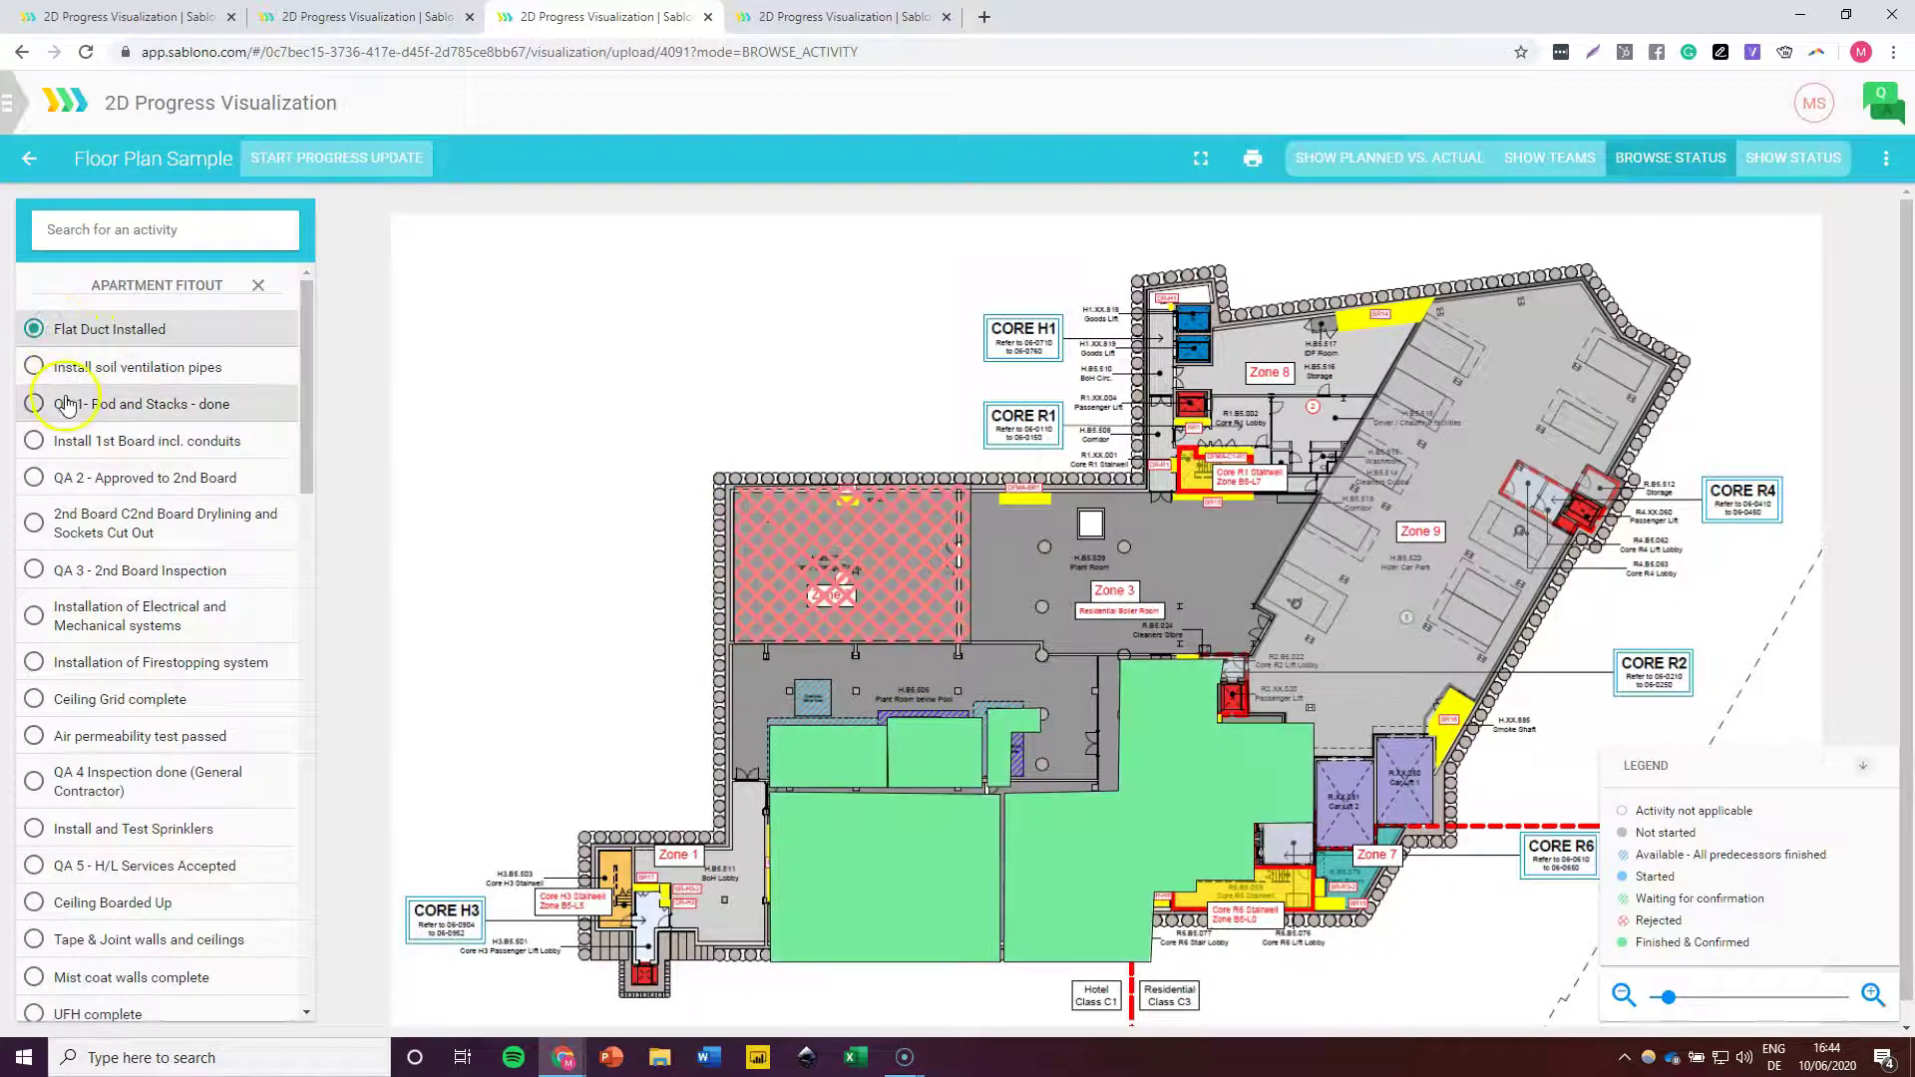
{"action": "left_click", "coordinate": [36, 367]}
{"action": "left_click", "coordinate": [36, 404]}
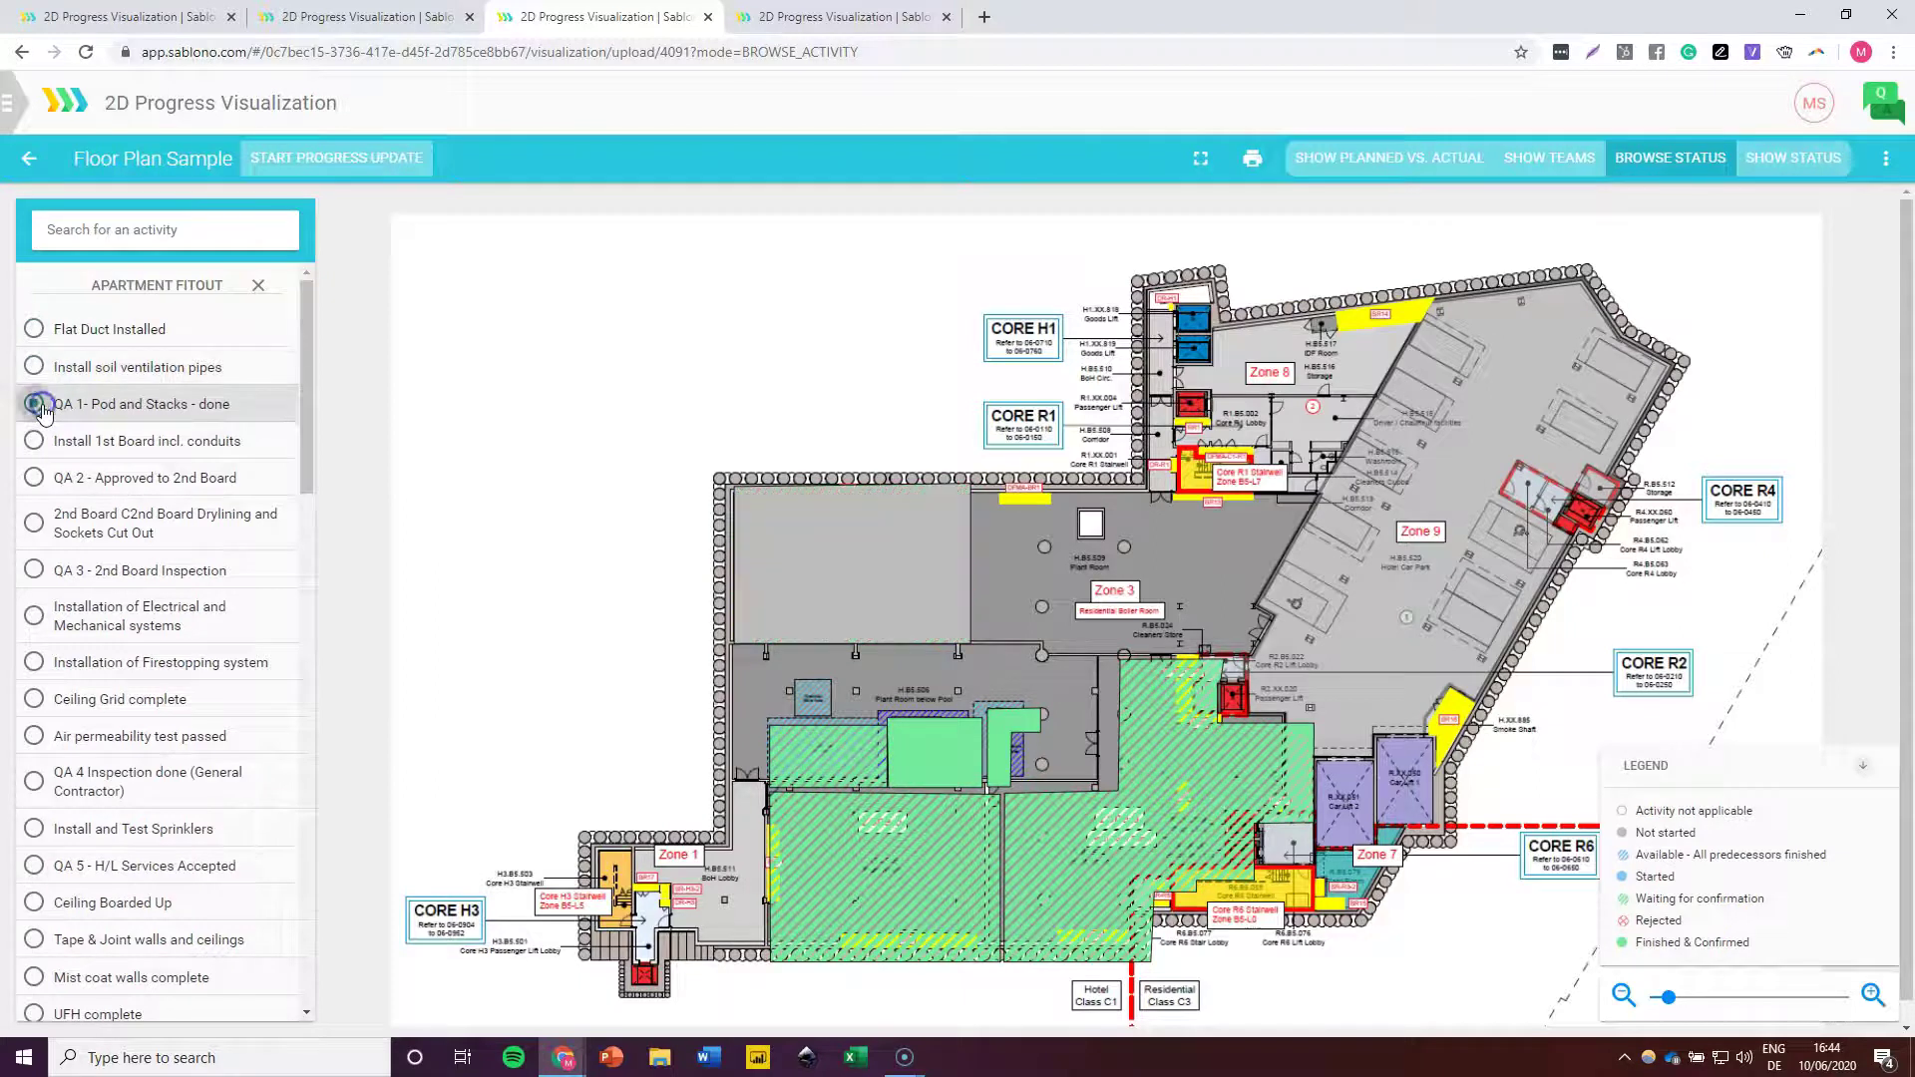
{"action": "left_click", "coordinate": [36, 440]}
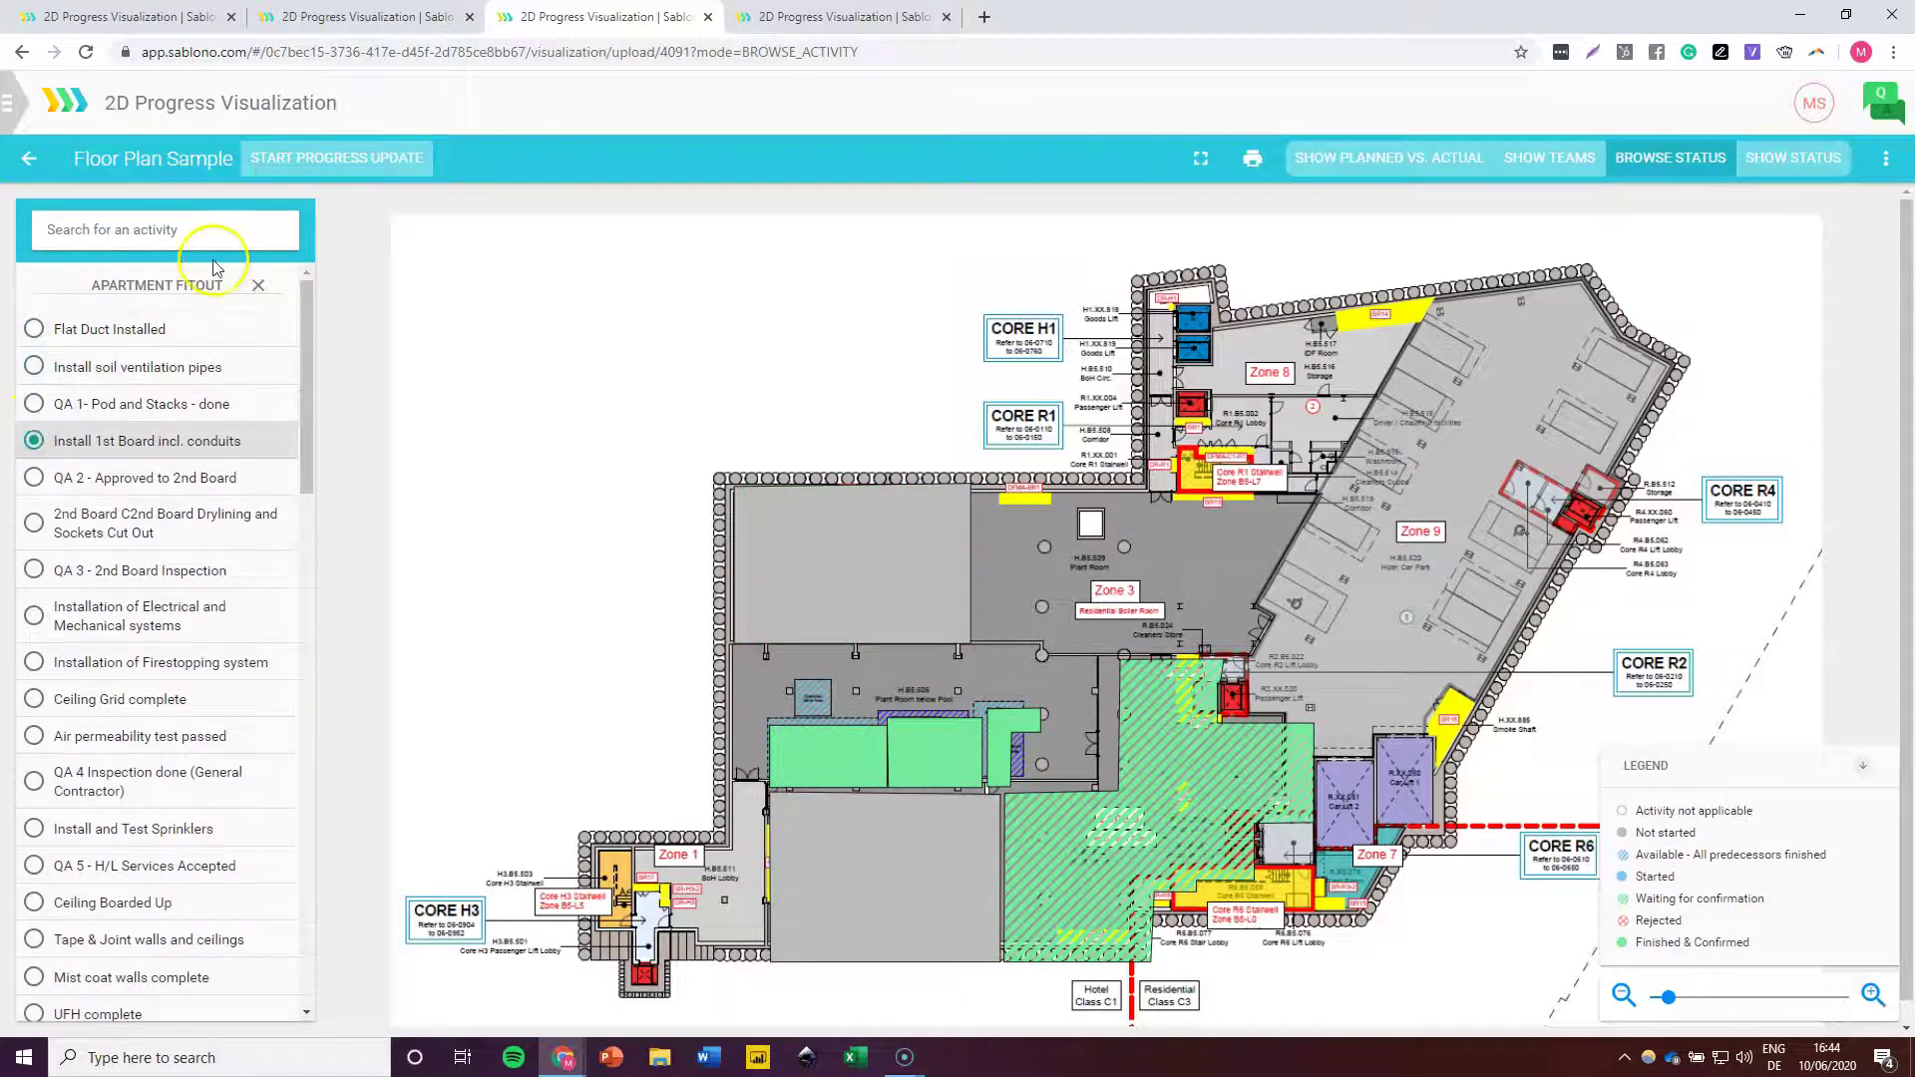
Step: Switch to the B1_Apt Fitout visualization, show its overall status by stage, and open and cancel its print preview
{"action": "left_click", "coordinate": [778, 17]}
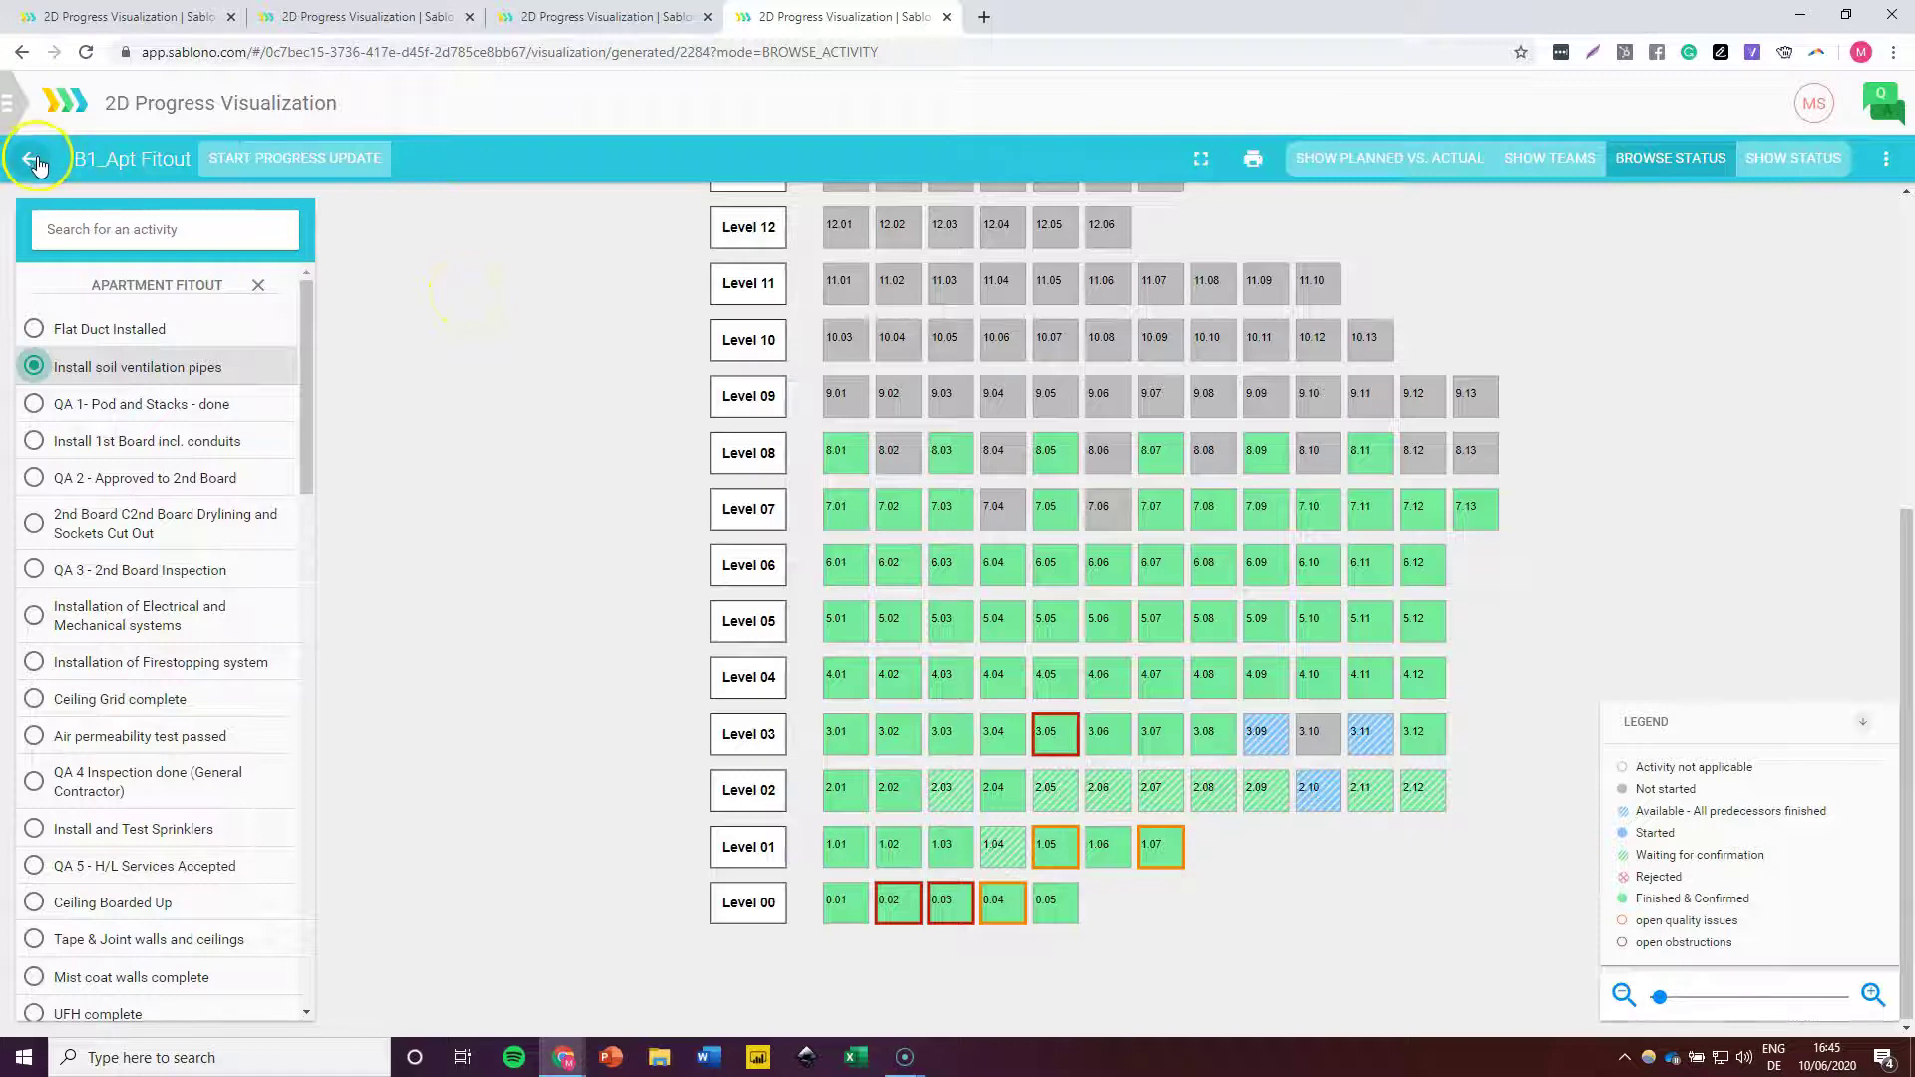
{"action": "left_click", "coordinate": [1792, 158]}
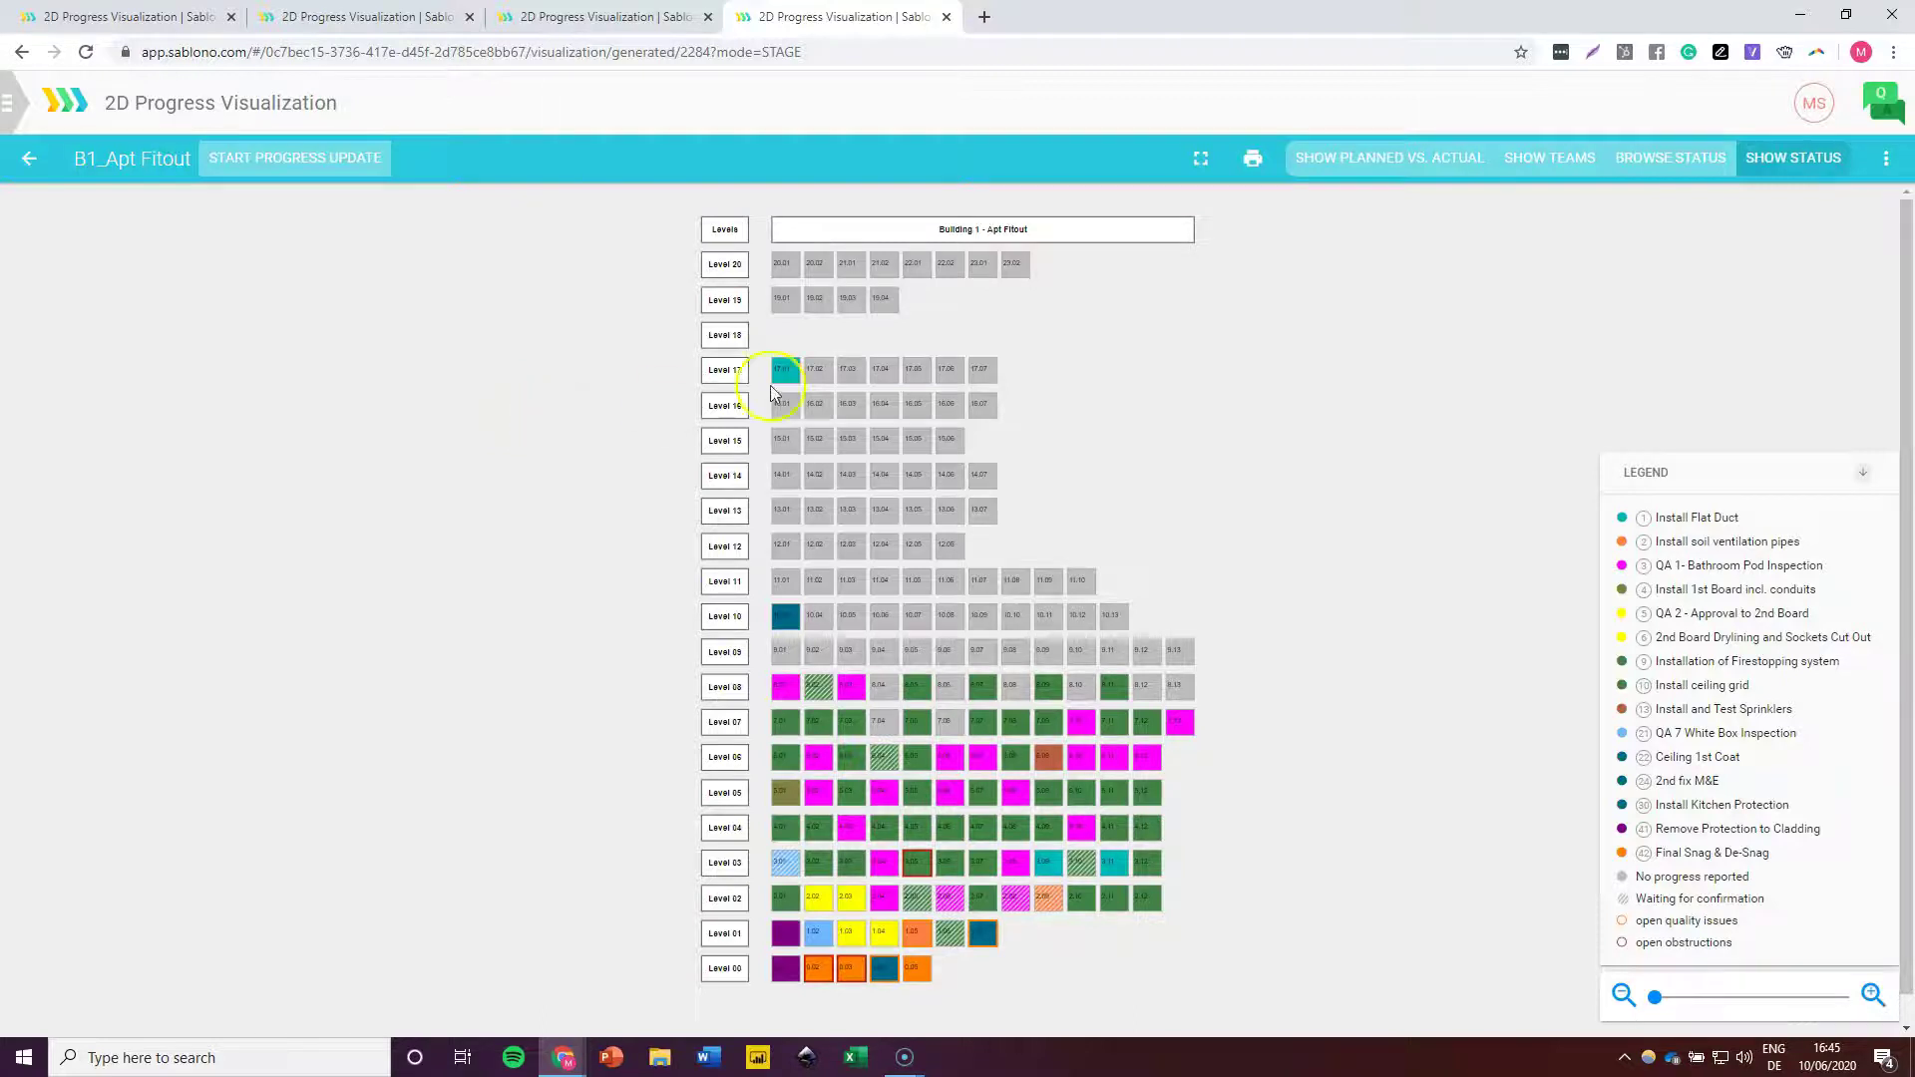
{"action": "left_click", "coordinate": [1253, 158]}
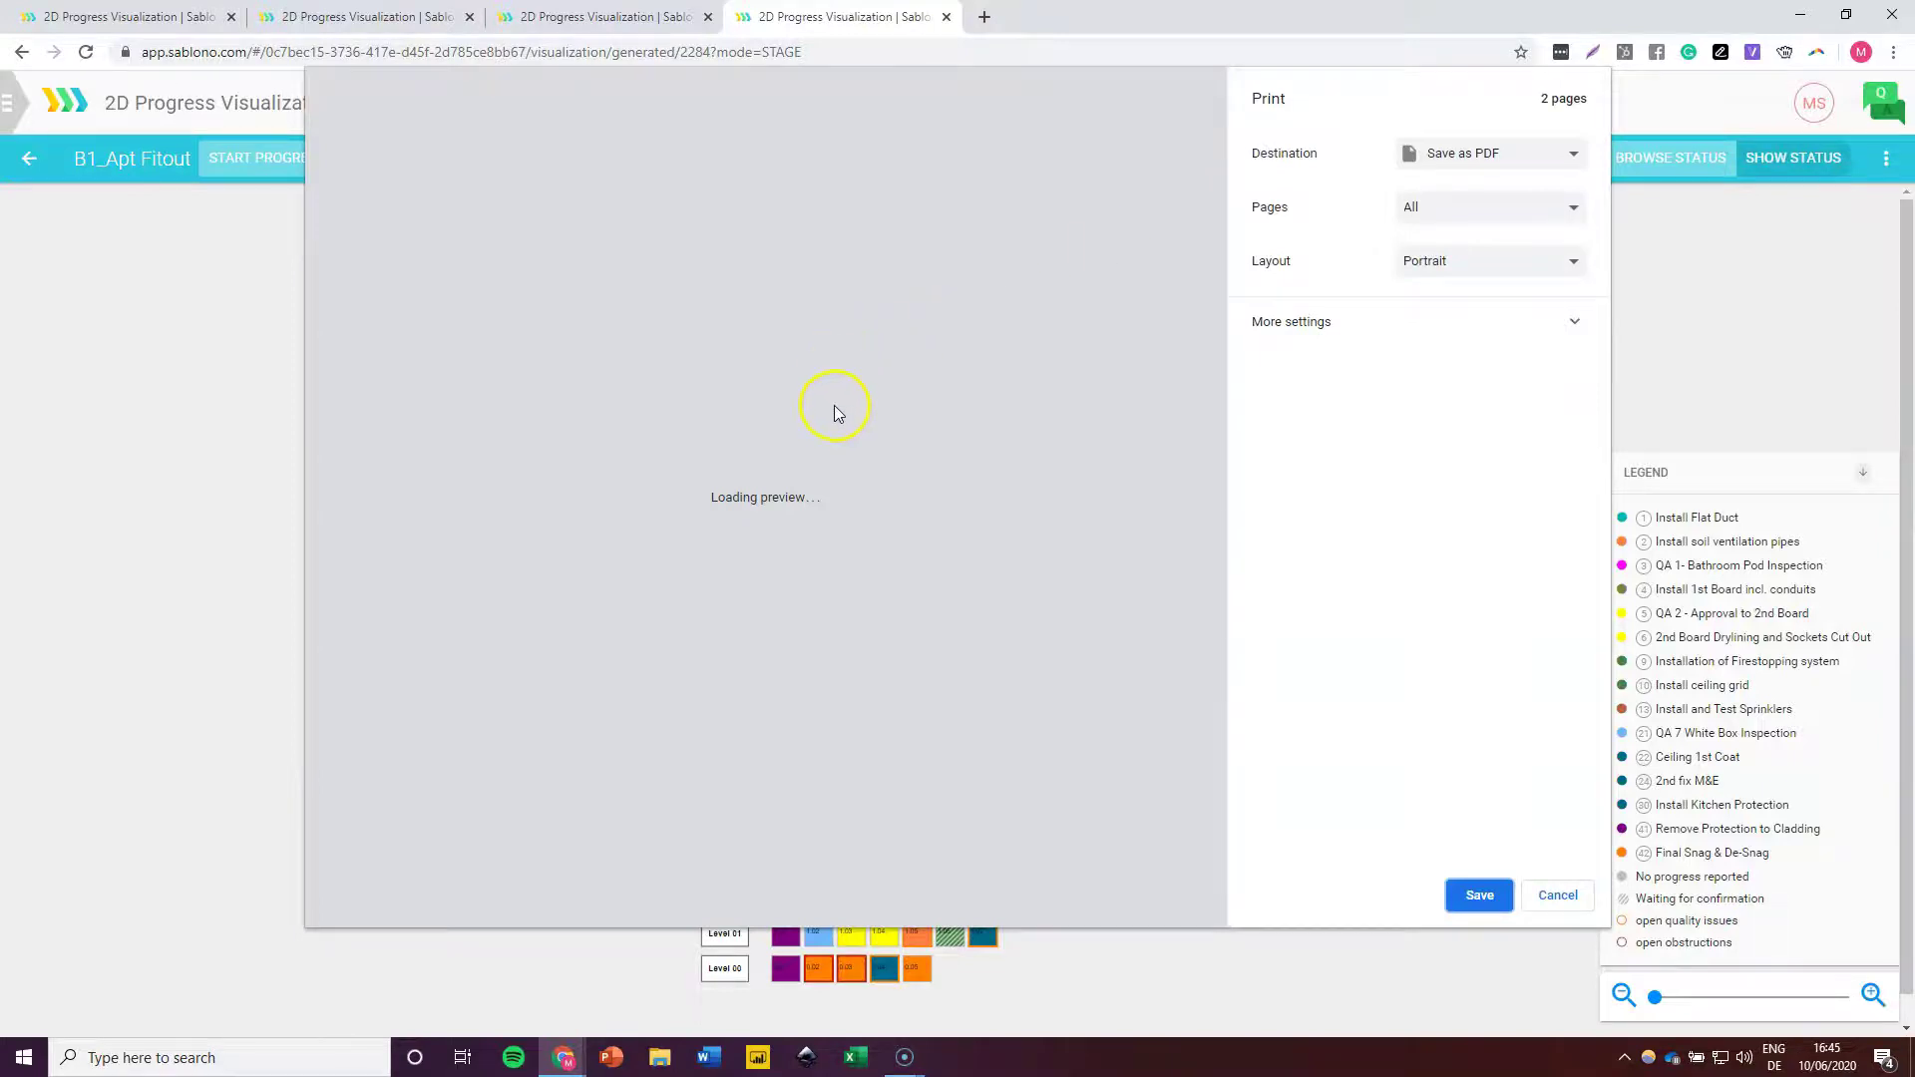
{"action": "left_click", "coordinate": [1556, 895]}
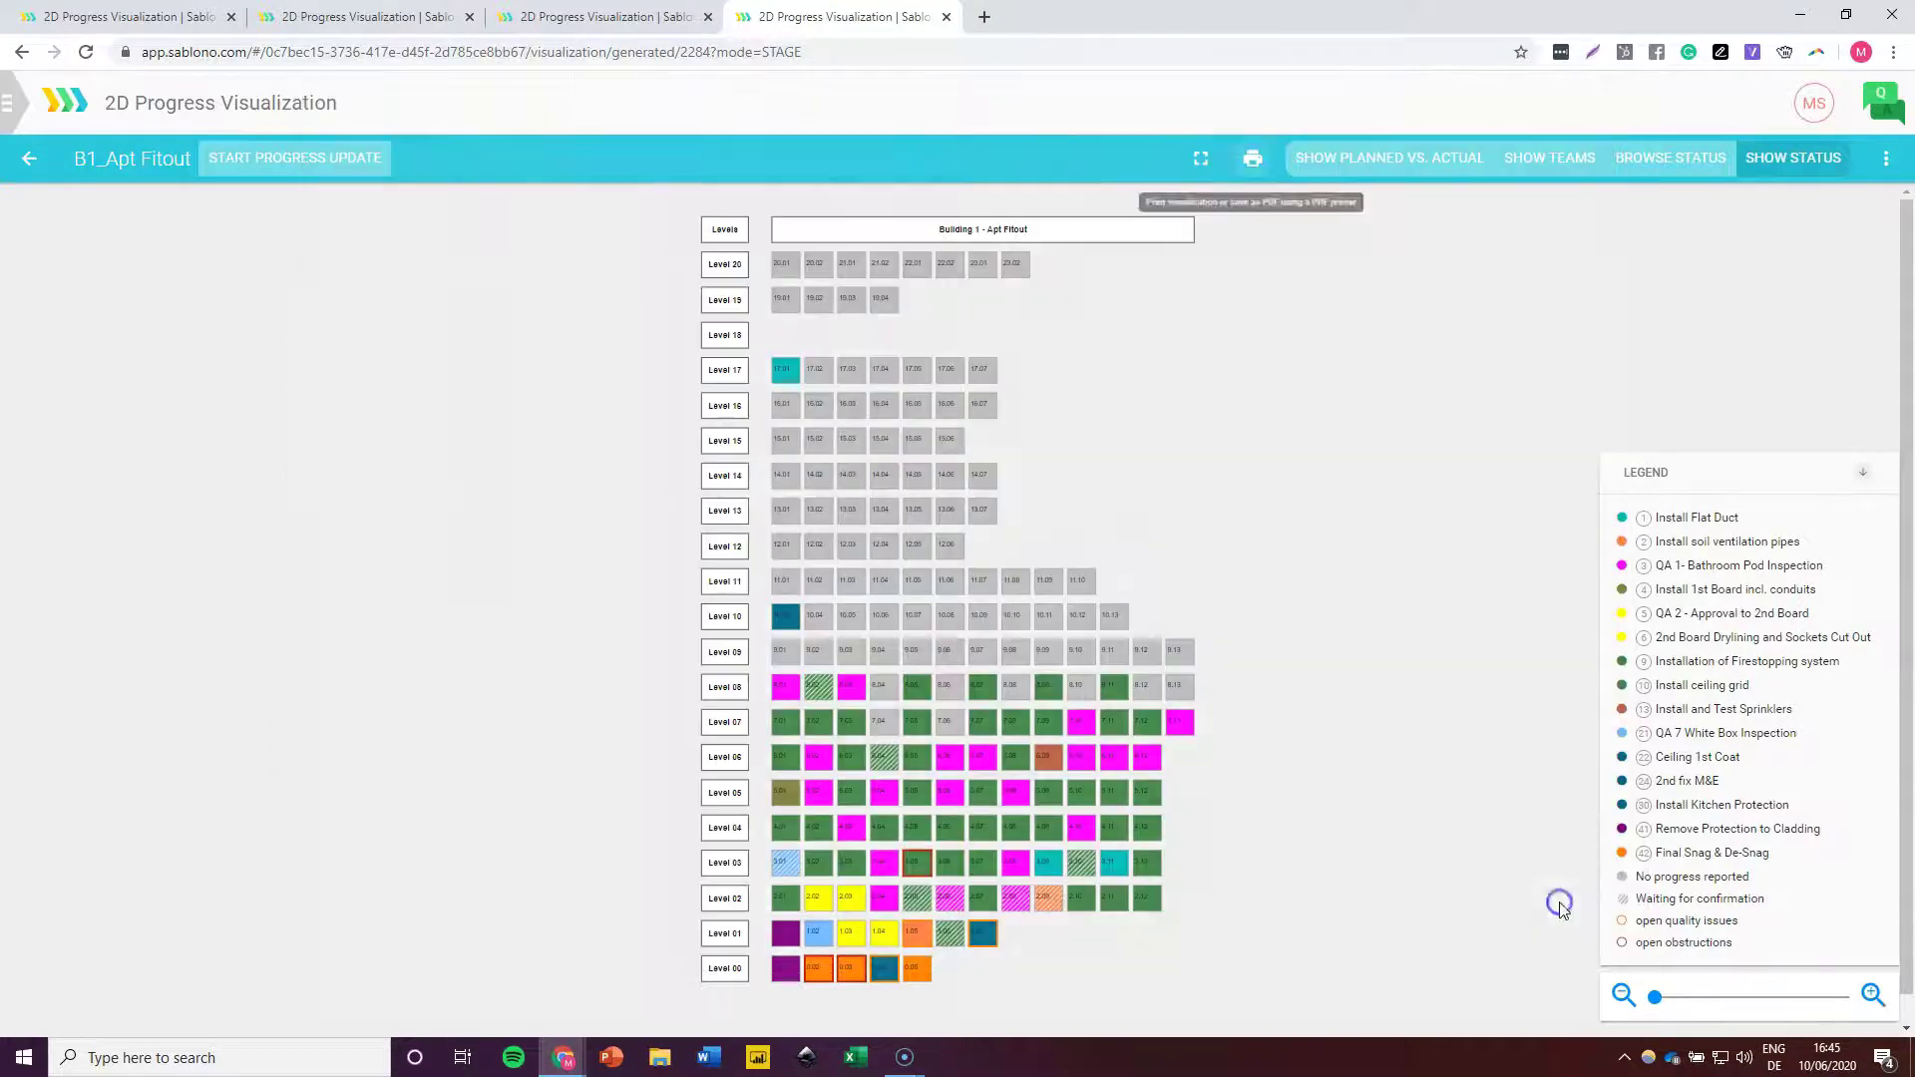
Step: Open the project's Activities page and examine Apt. 0.01's first activities, from Install Flat Duct to the QA 1 bathroom pod inspection
{"action": "left_click", "coordinate": [10, 101]}
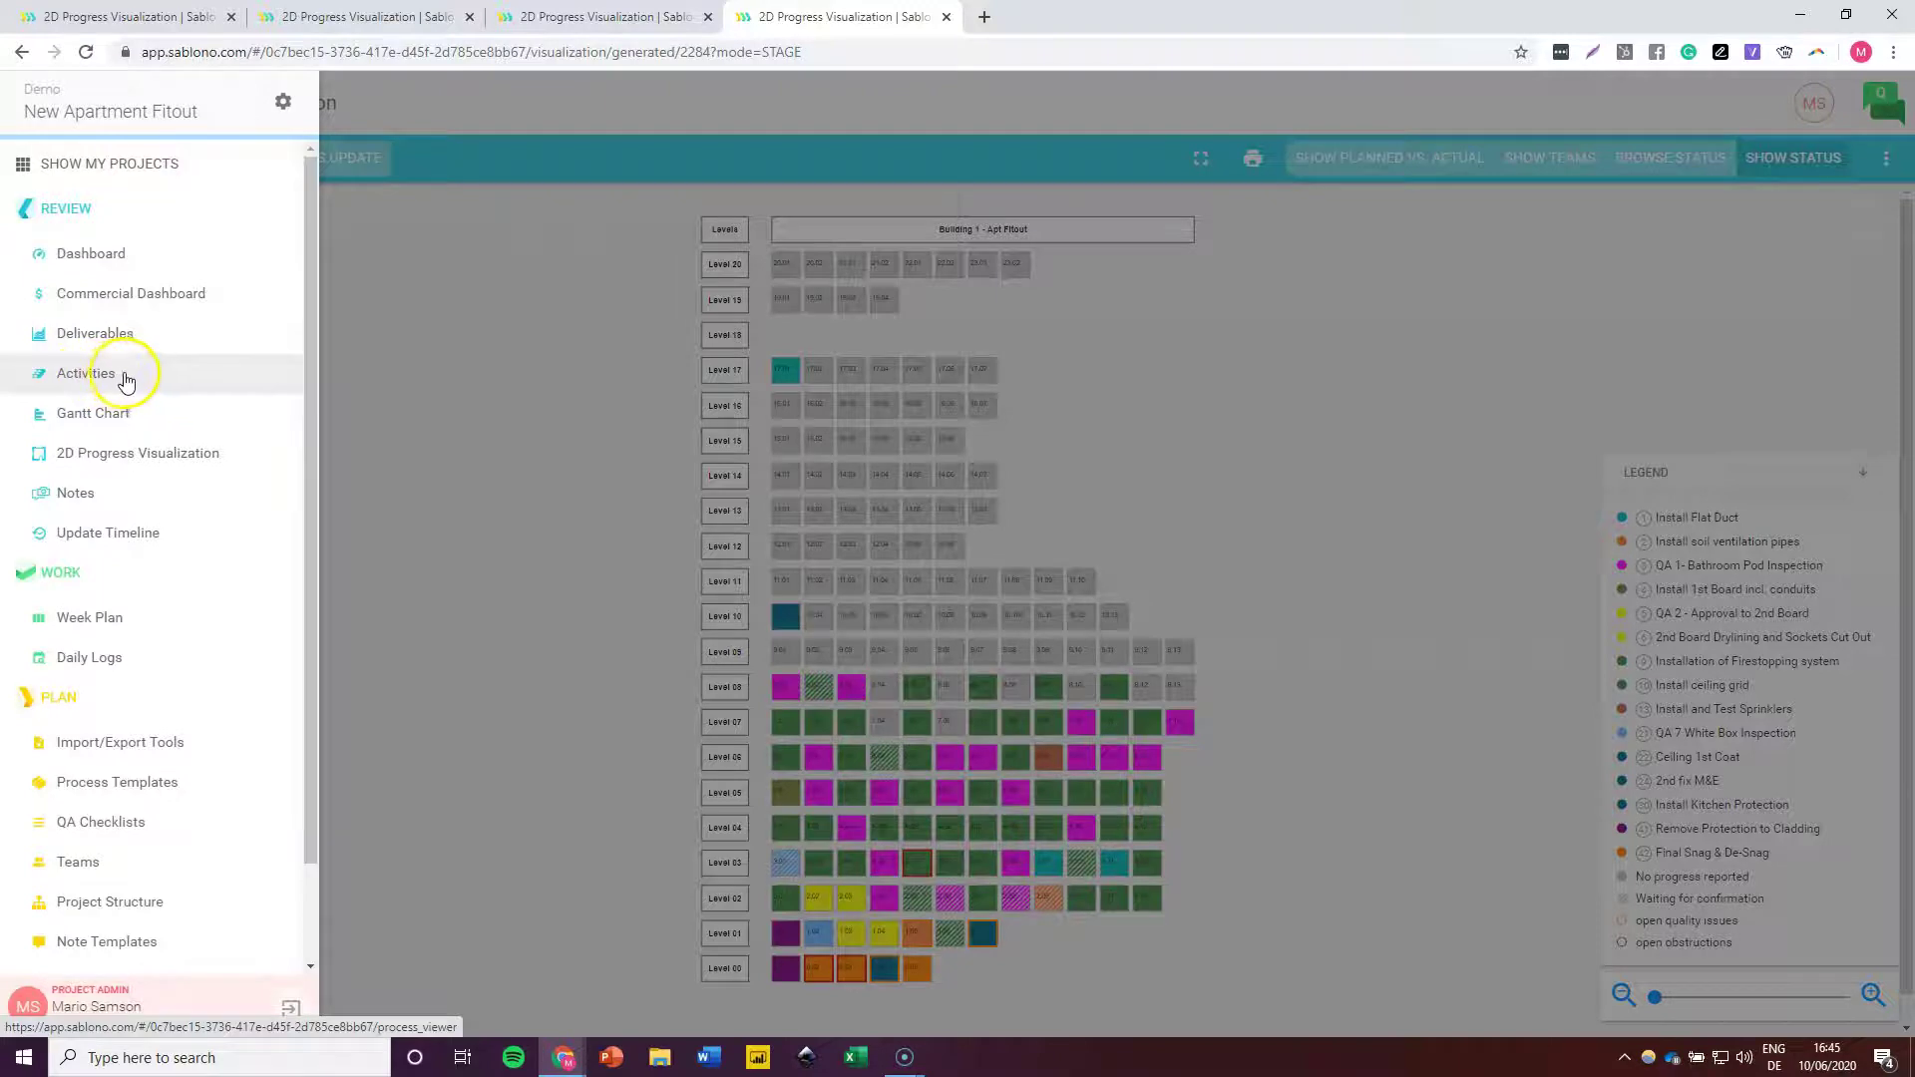
{"action": "left_click", "coordinate": [127, 381]}
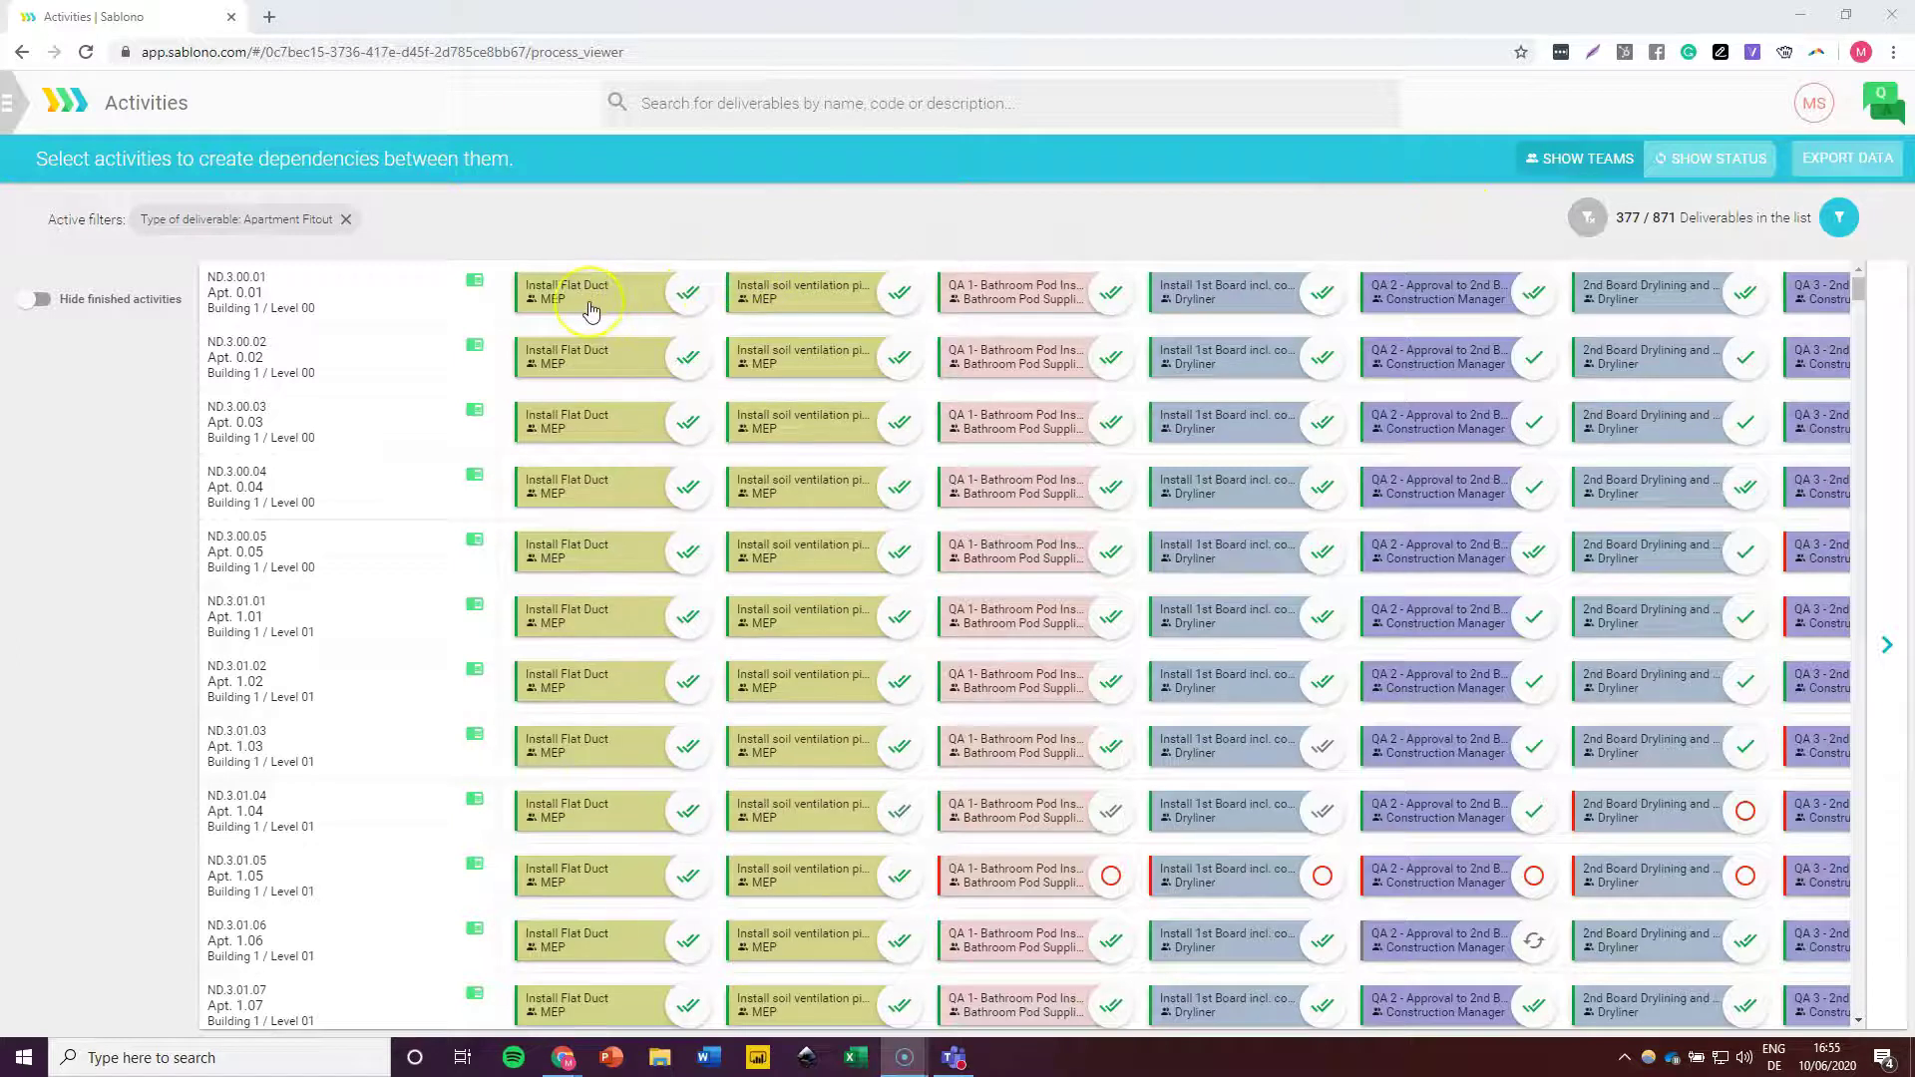
{"action": "left_click", "coordinate": [614, 252]}
{"action": "left_click", "coordinate": [581, 315]}
{"action": "left_click", "coordinate": [964, 303]}
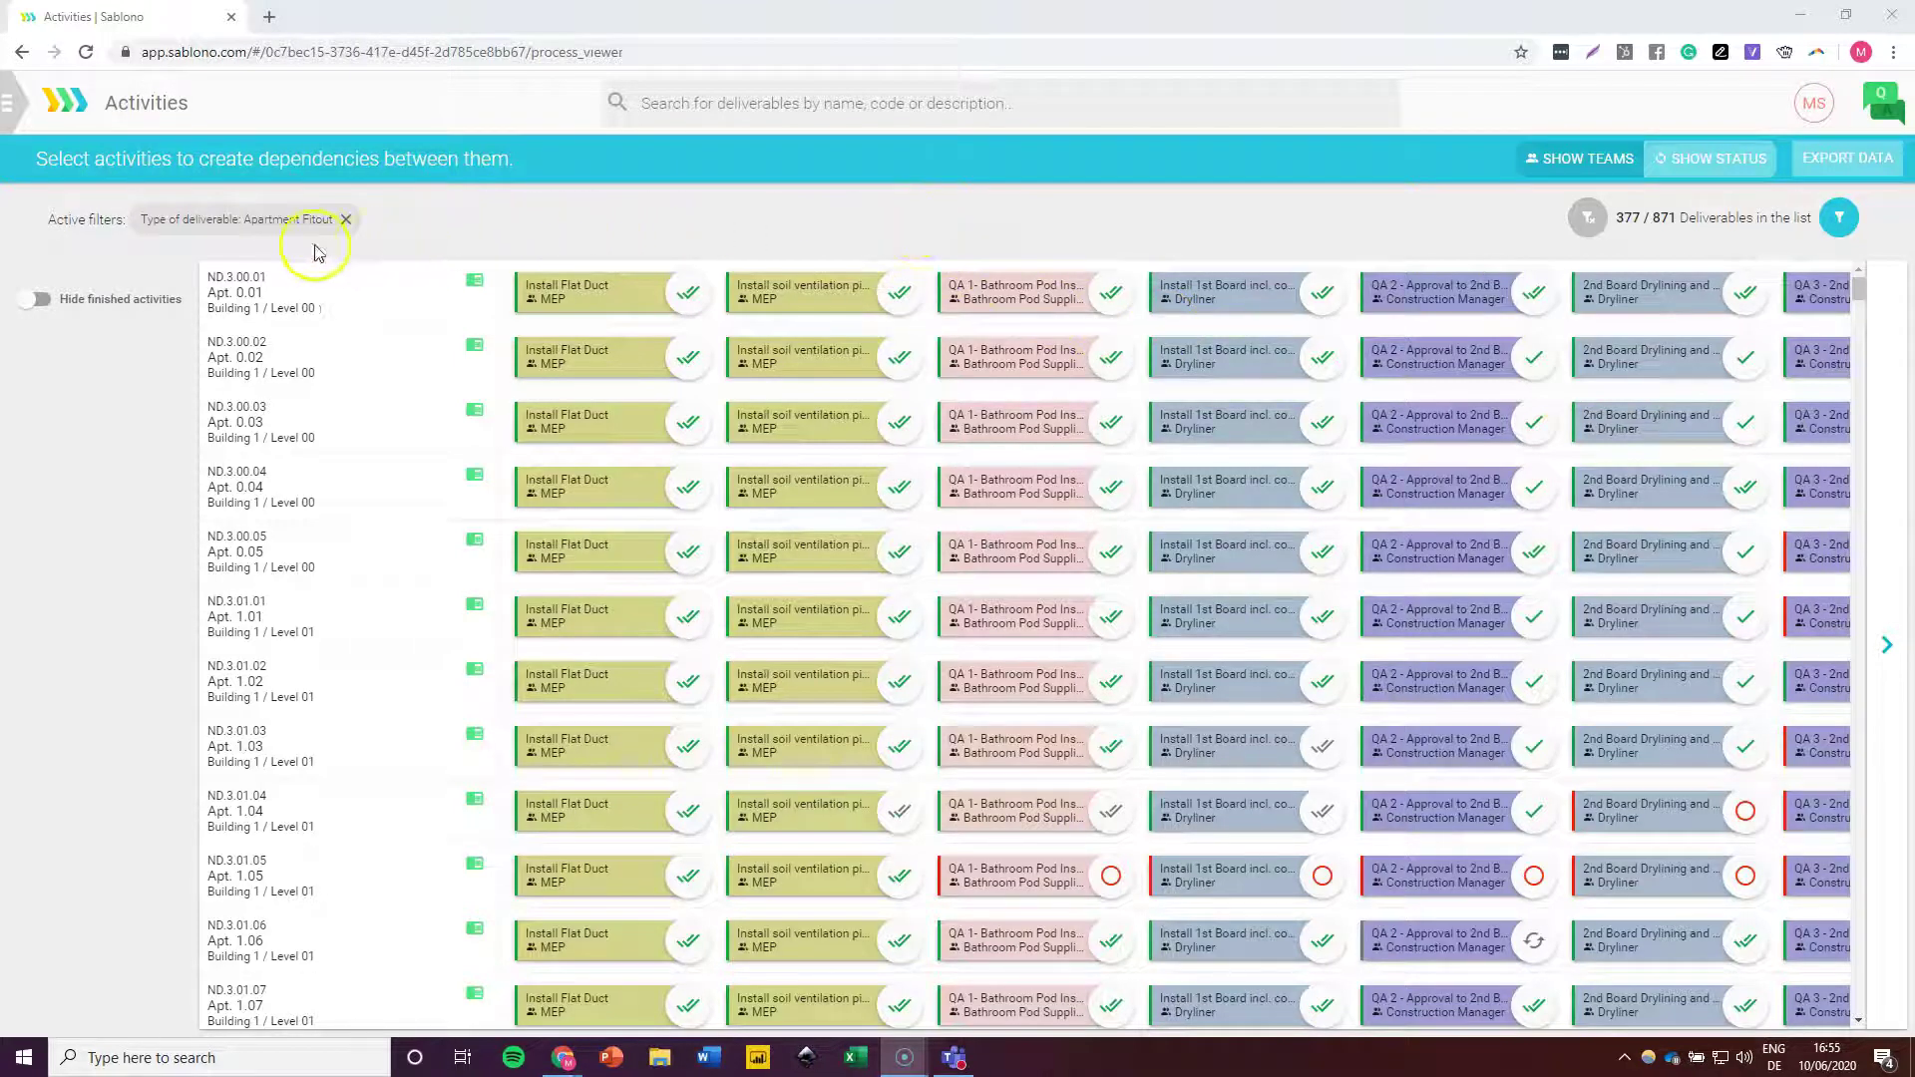
Step: View the filter options for the Apartment Fitout deliverables and close them without changing the filter
{"action": "left_click", "coordinate": [1840, 219]}
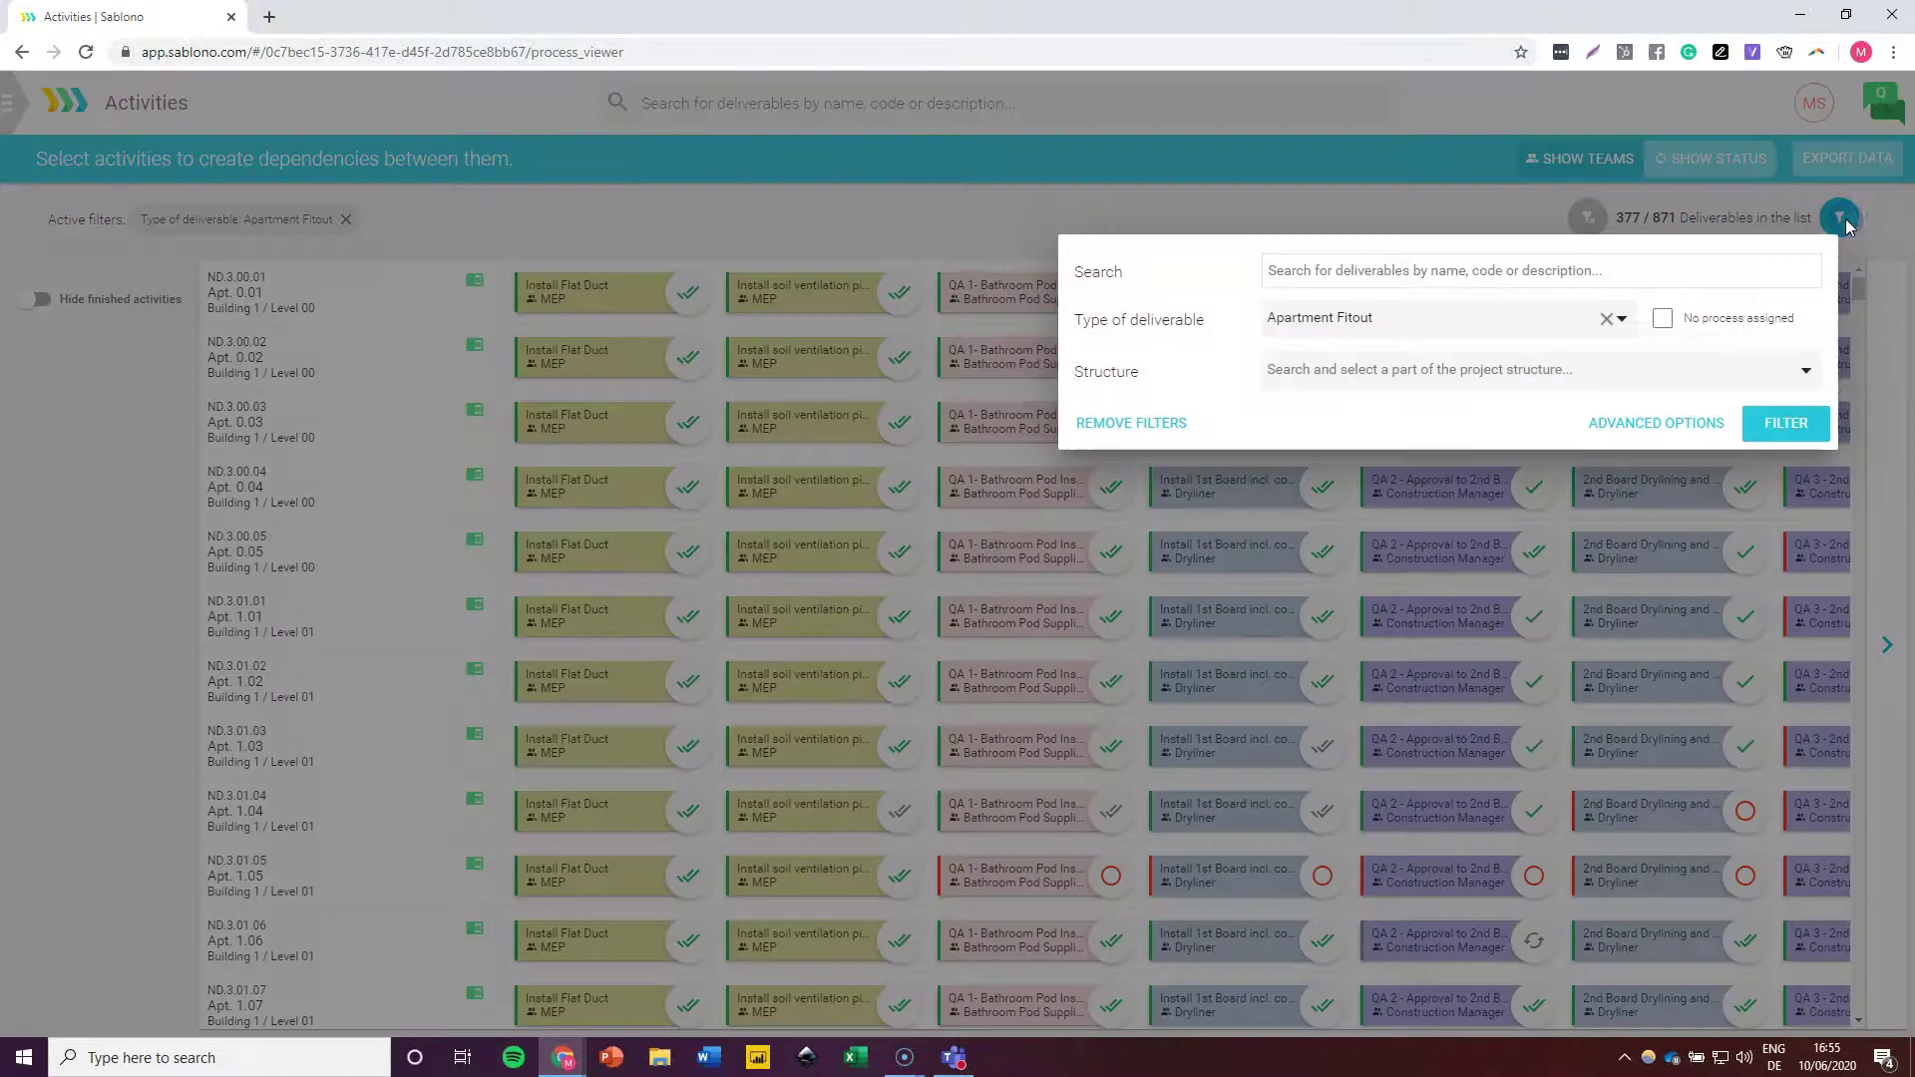
{"action": "left_click", "coordinate": [1187, 177]}
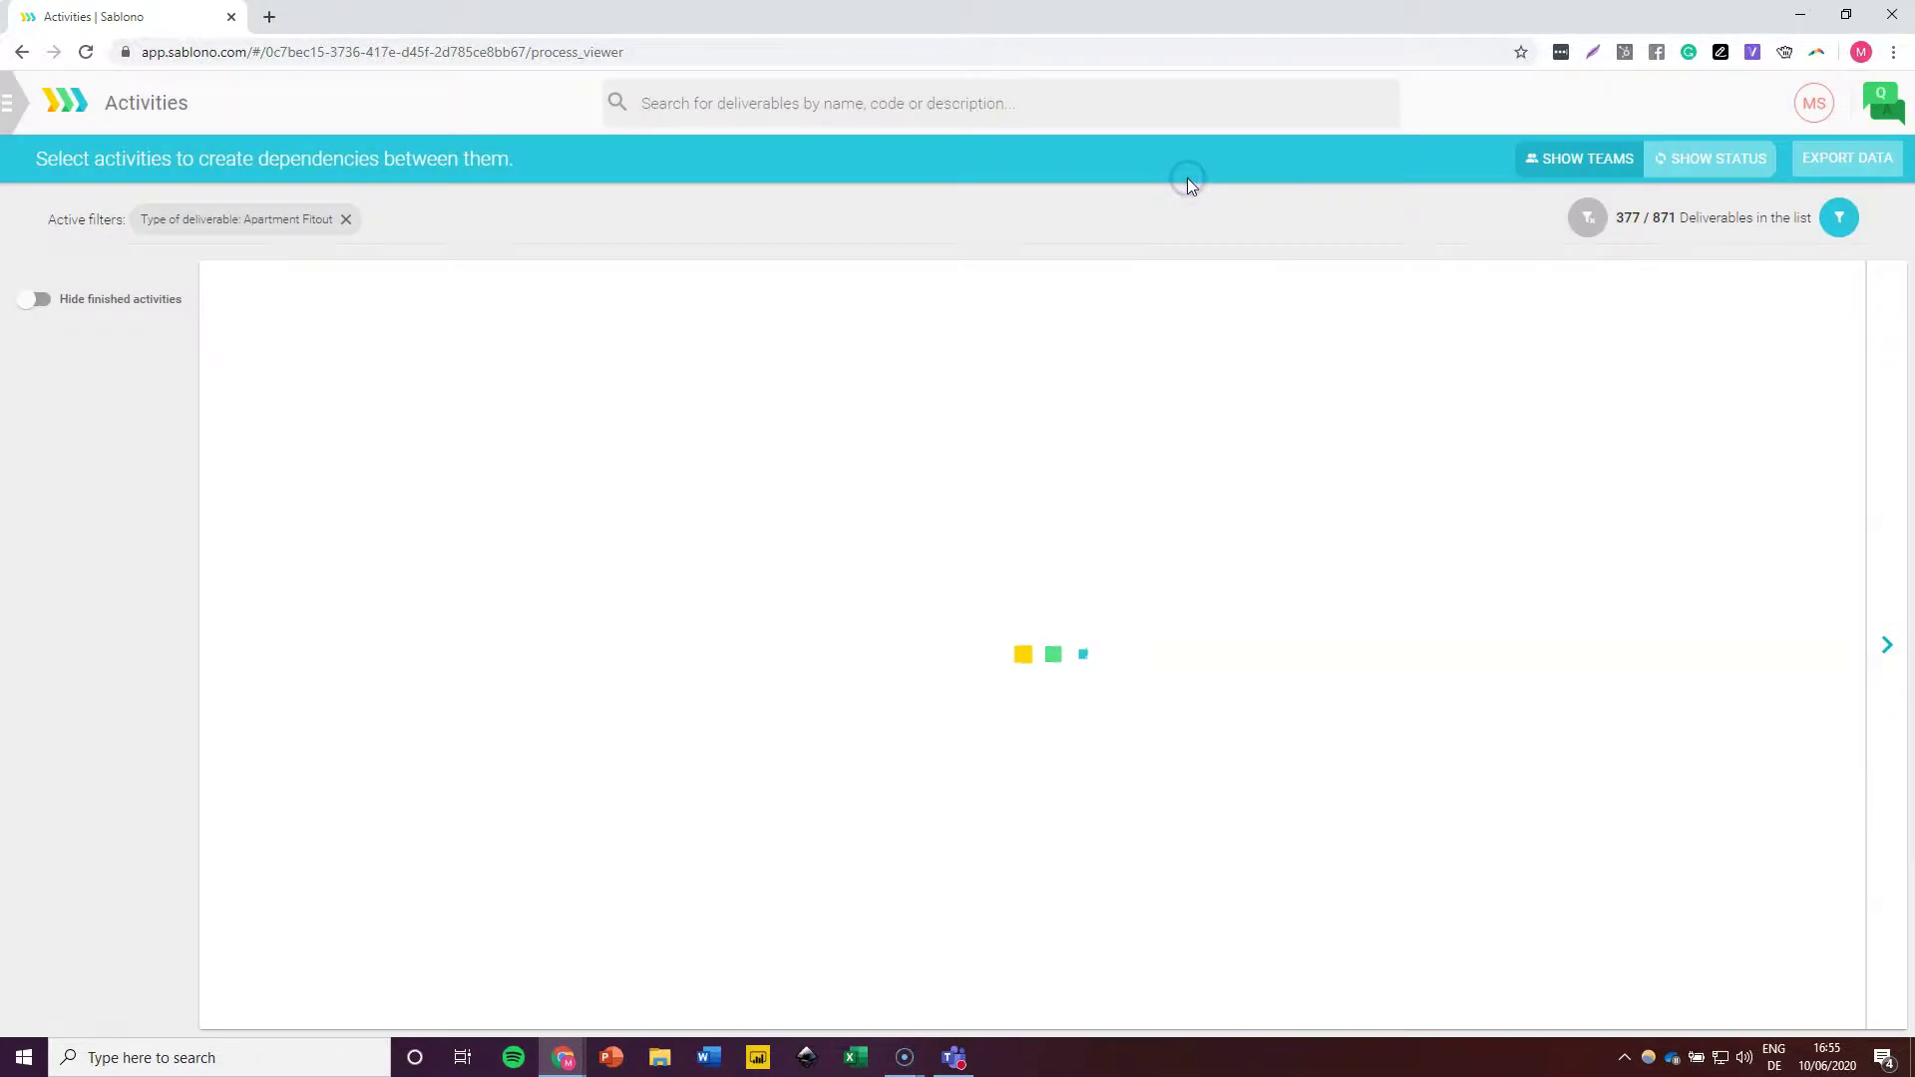
{"action": "left_click", "coordinate": [835, 181]}
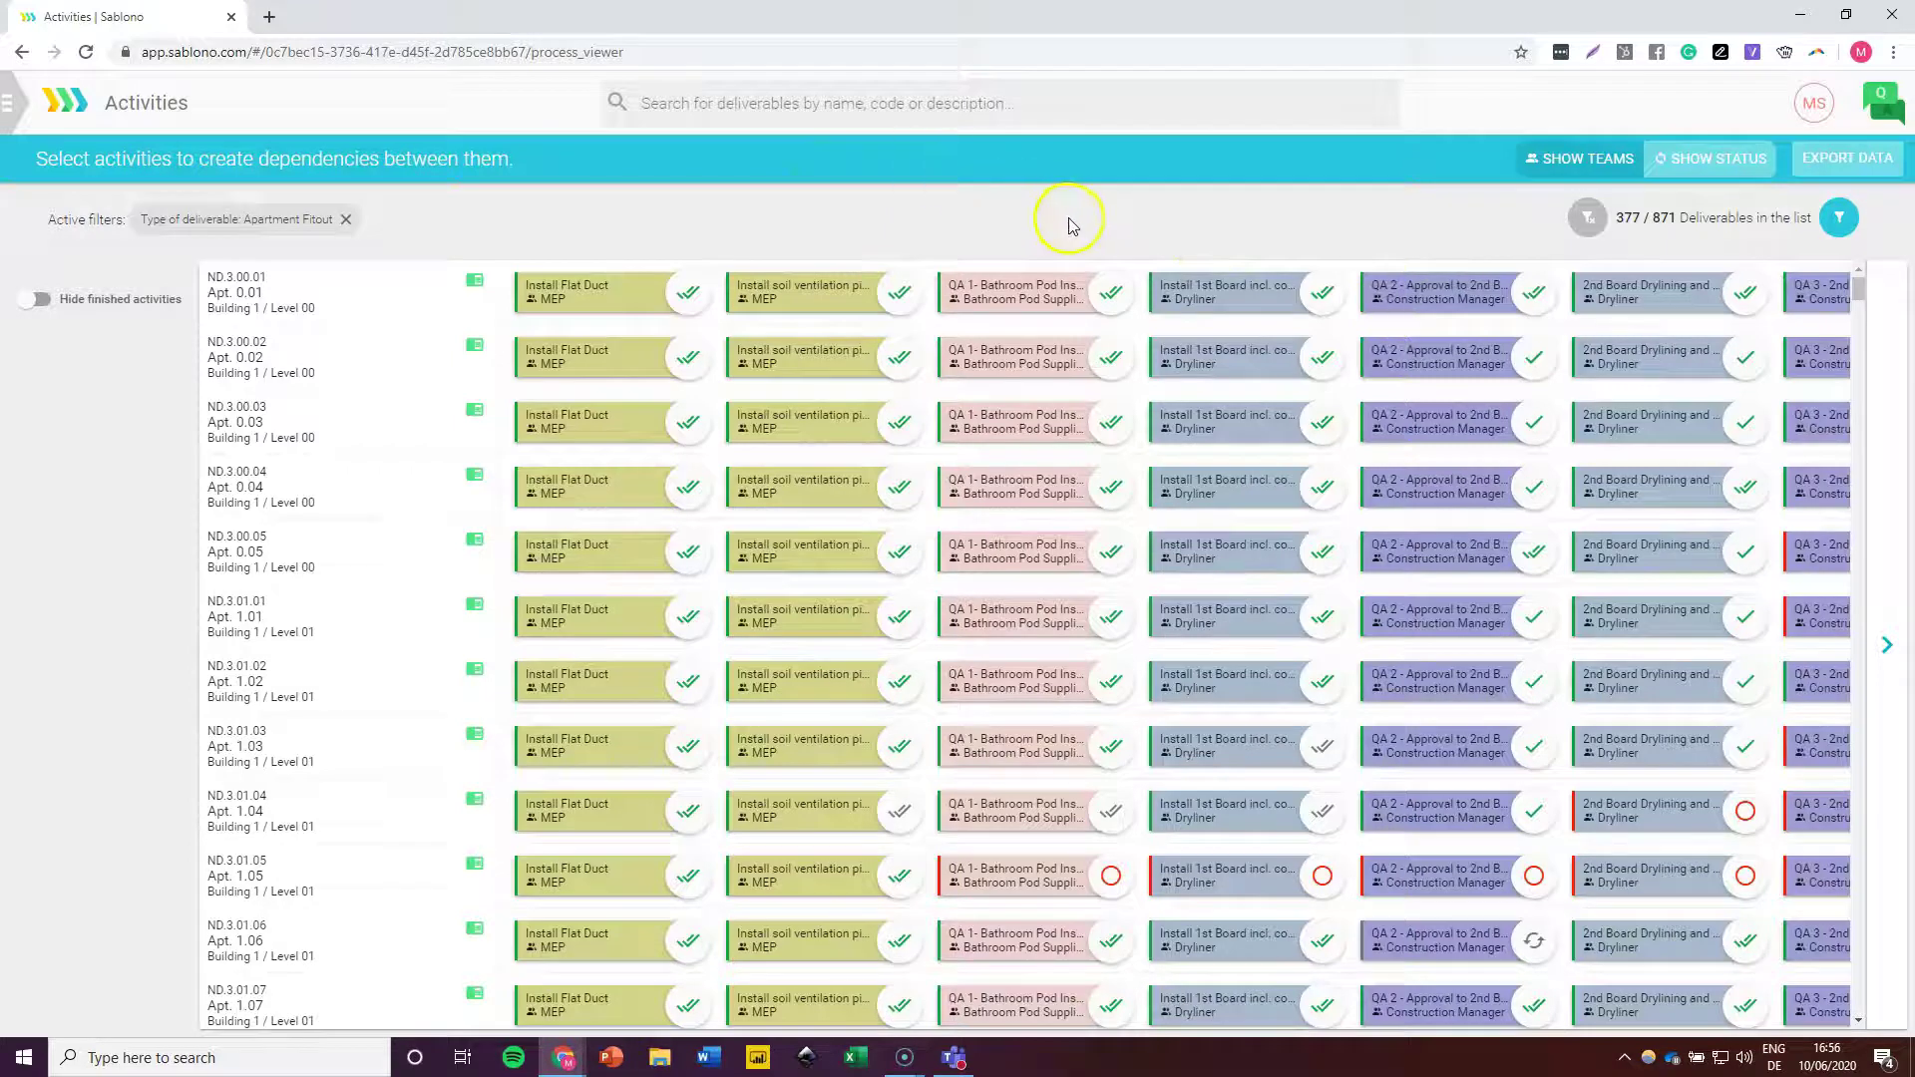
Step: Advance through the subsequent apartment activities and reduce the browser page zoom to 80%
{"action": "left_click", "coordinate": [1887, 414]}
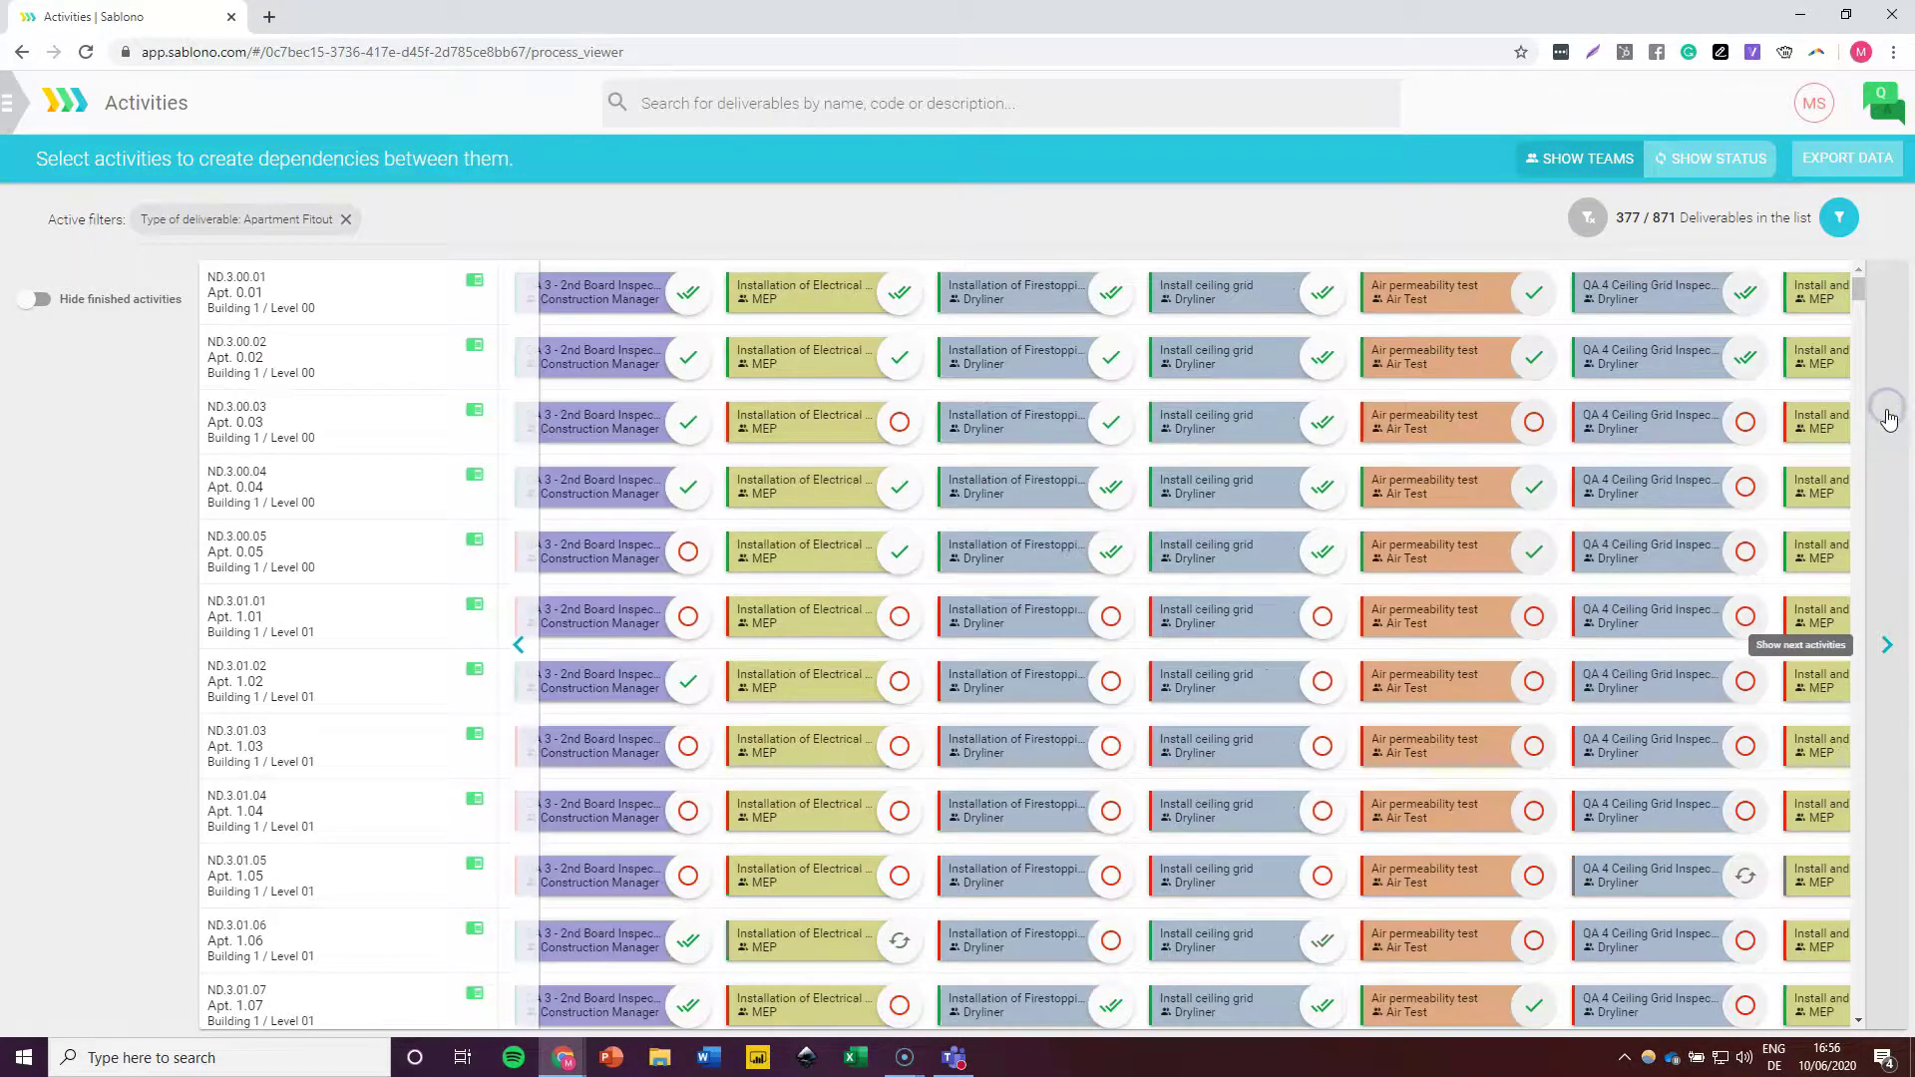
{"action": "left_click", "coordinate": [1885, 457]}
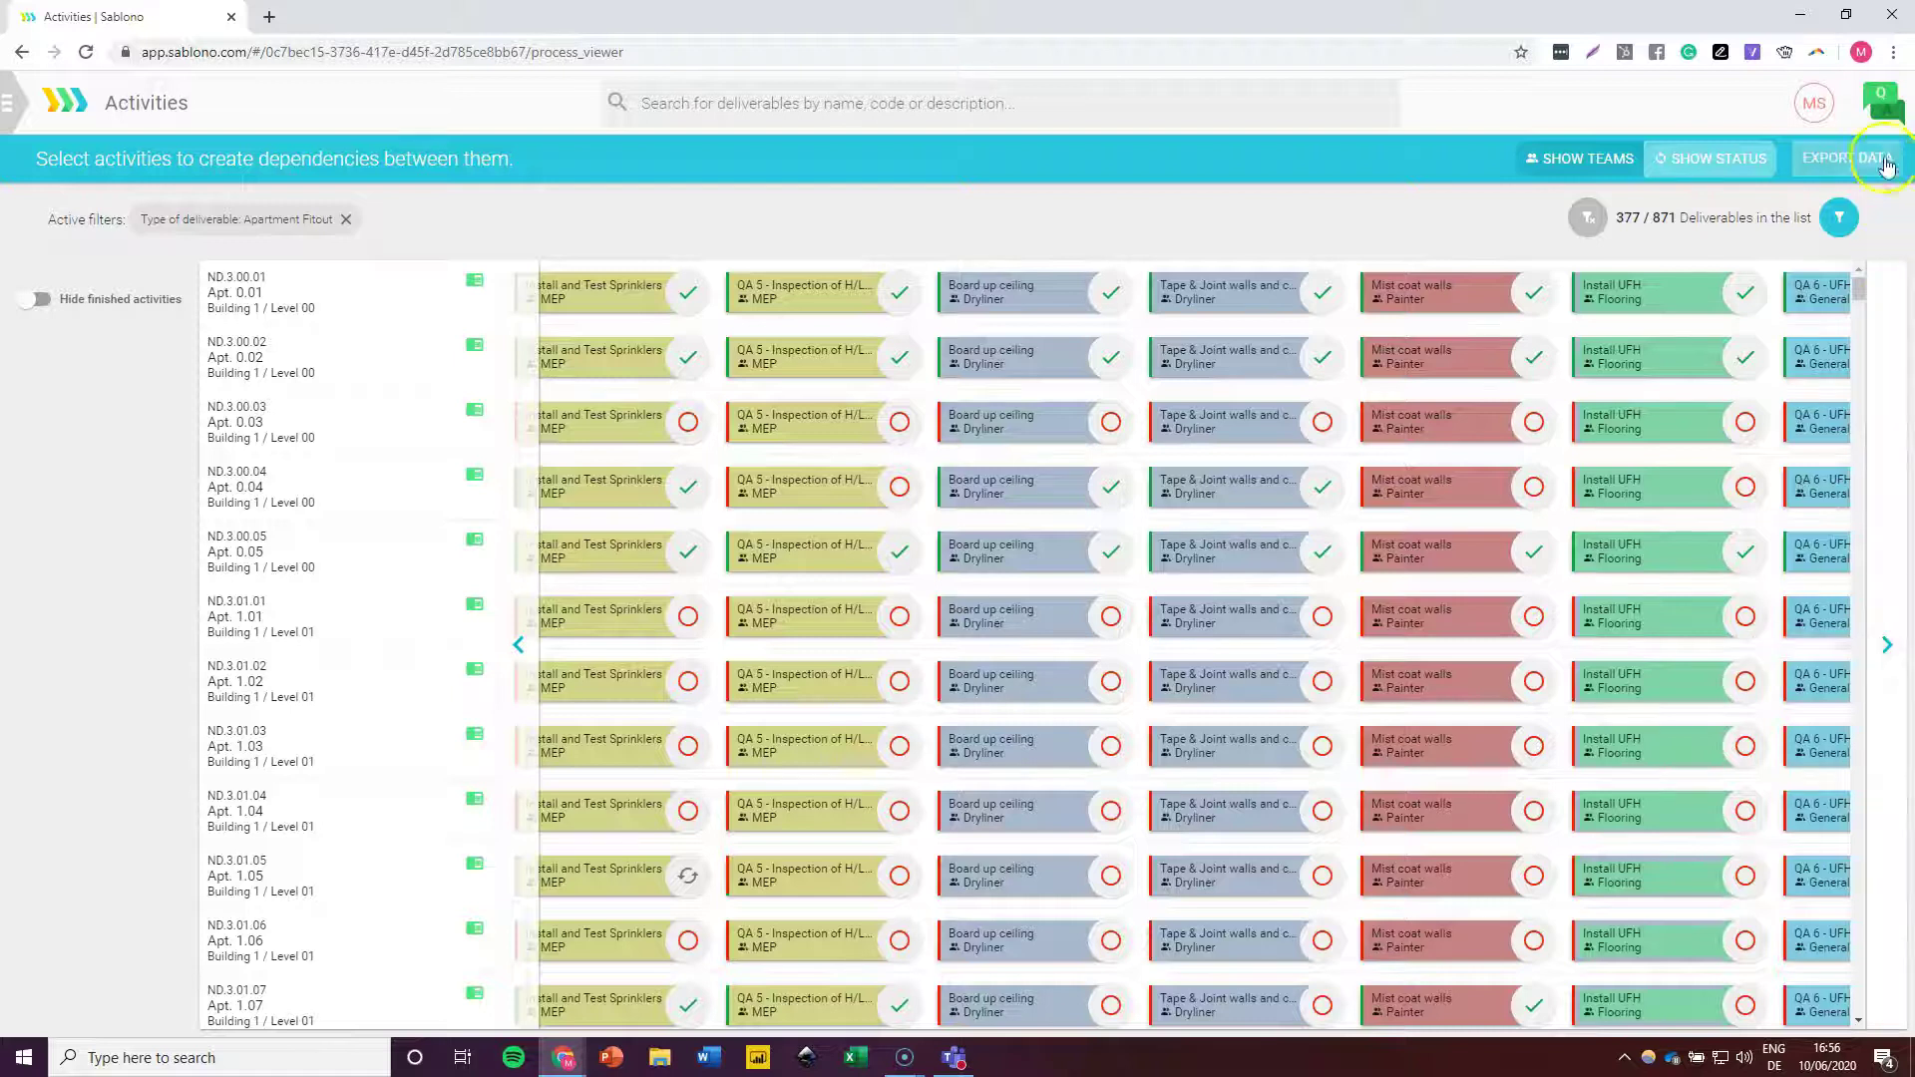
{"action": "left_click", "coordinate": [1890, 52]}
{"action": "left_click", "coordinate": [1754, 237]}
{"action": "left_click", "coordinate": [1752, 239]}
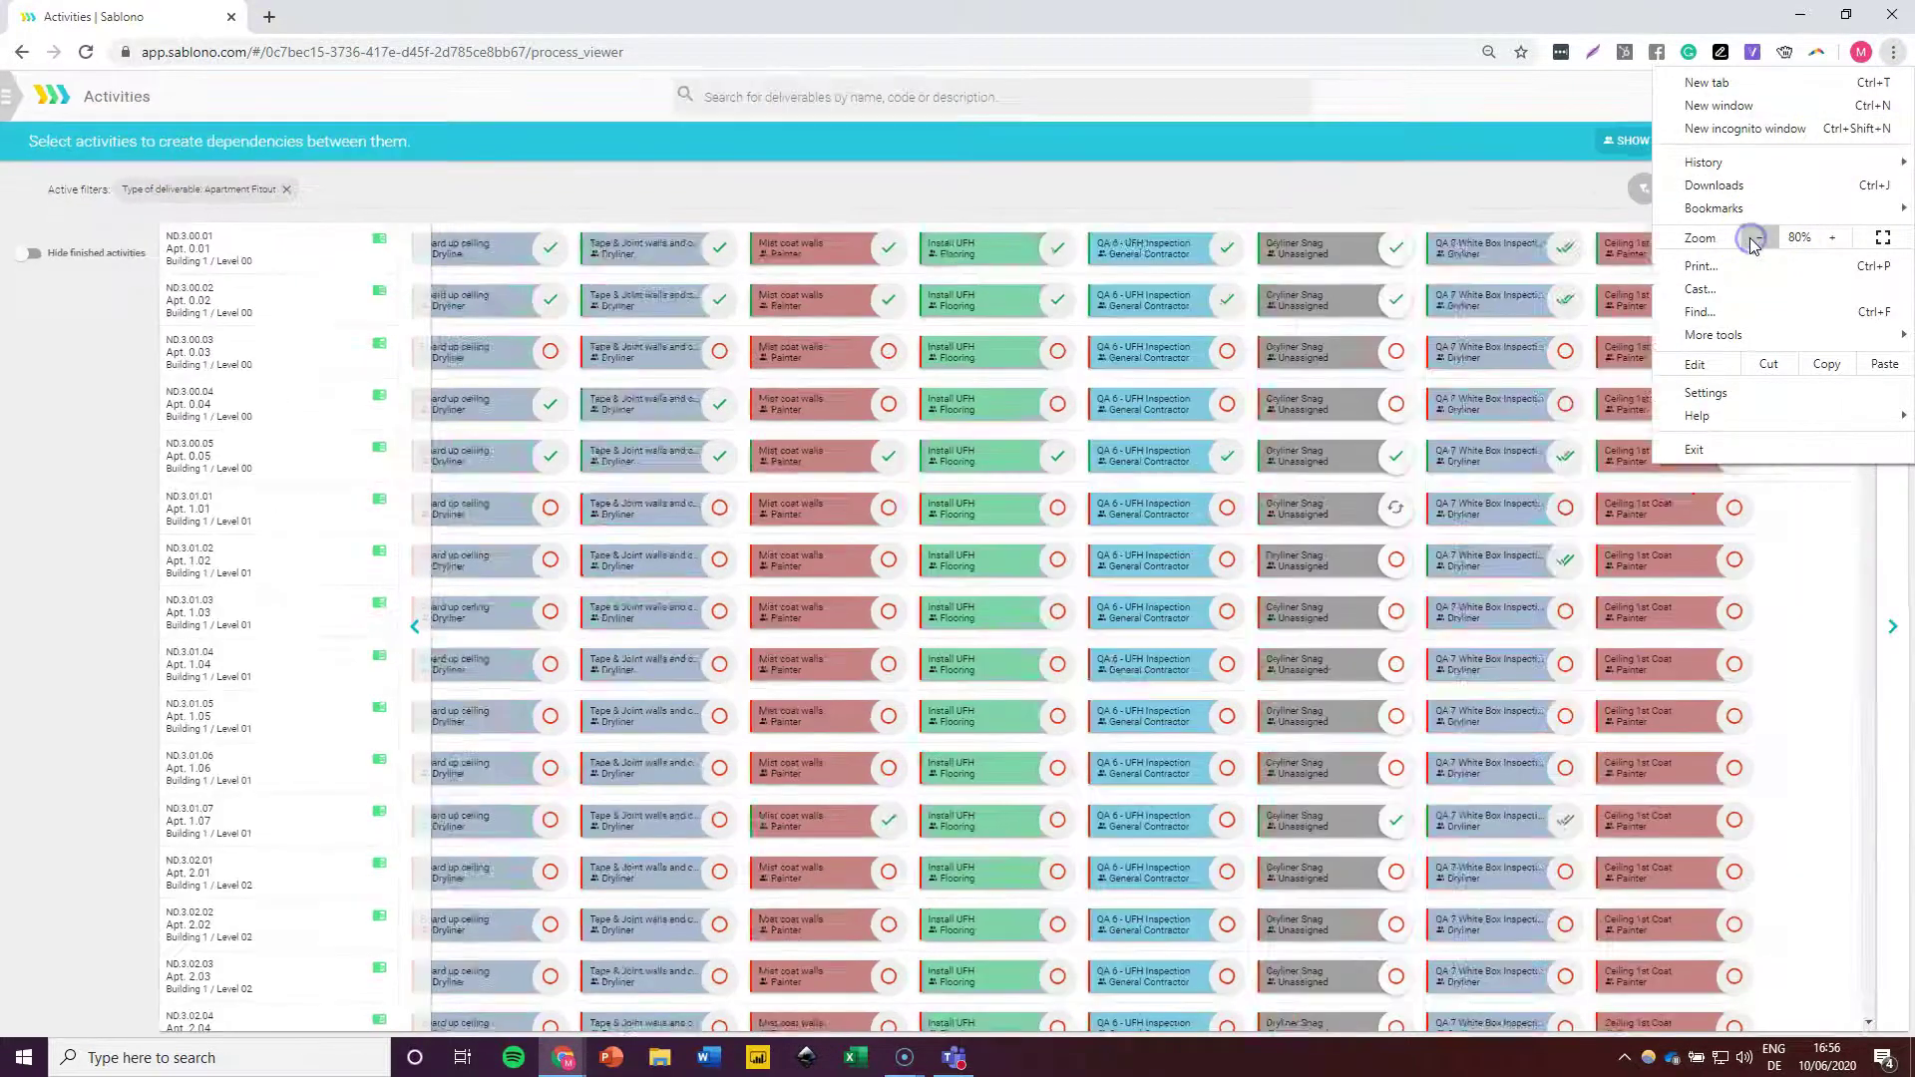
{"action": "left_click", "coordinate": [1245, 193]}
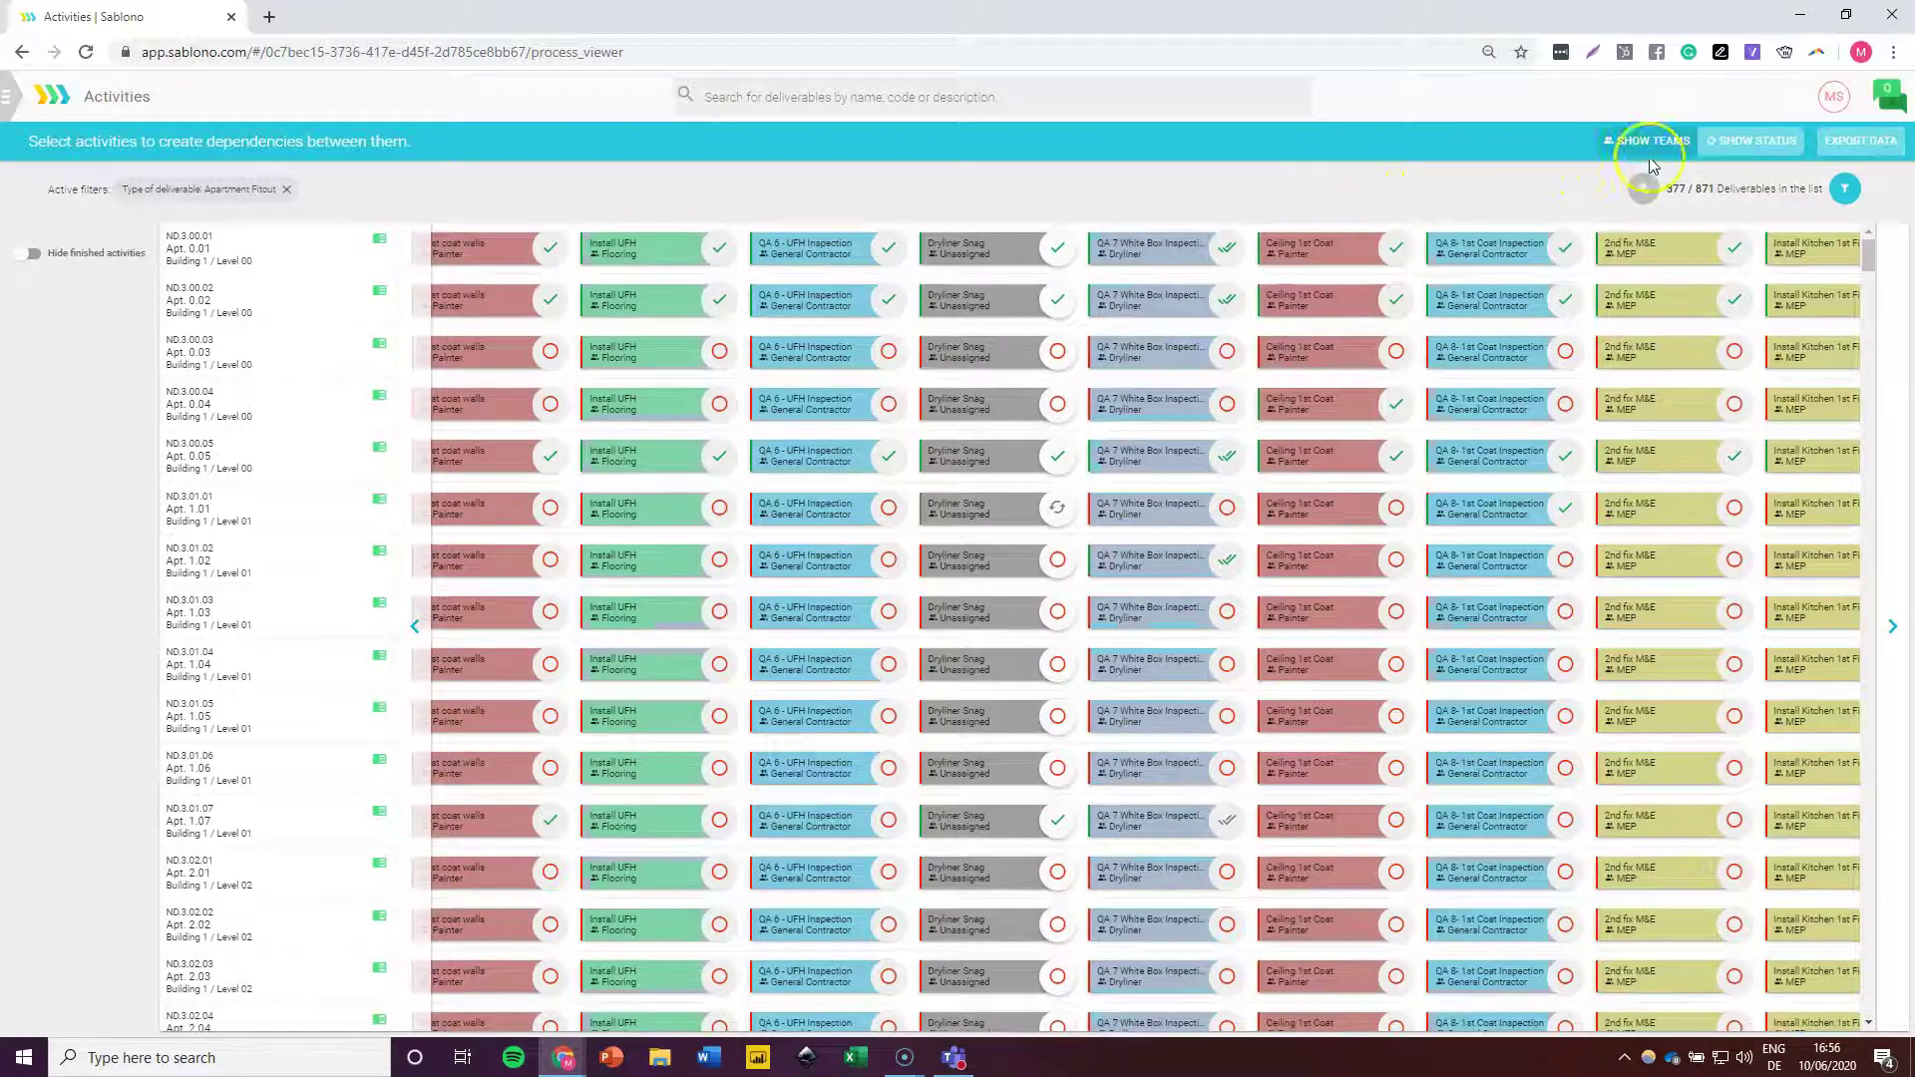
Step: Color the apartment activities by status instead of team, and temporarily hide the finished activities
{"action": "left_click", "coordinate": [1755, 141]}
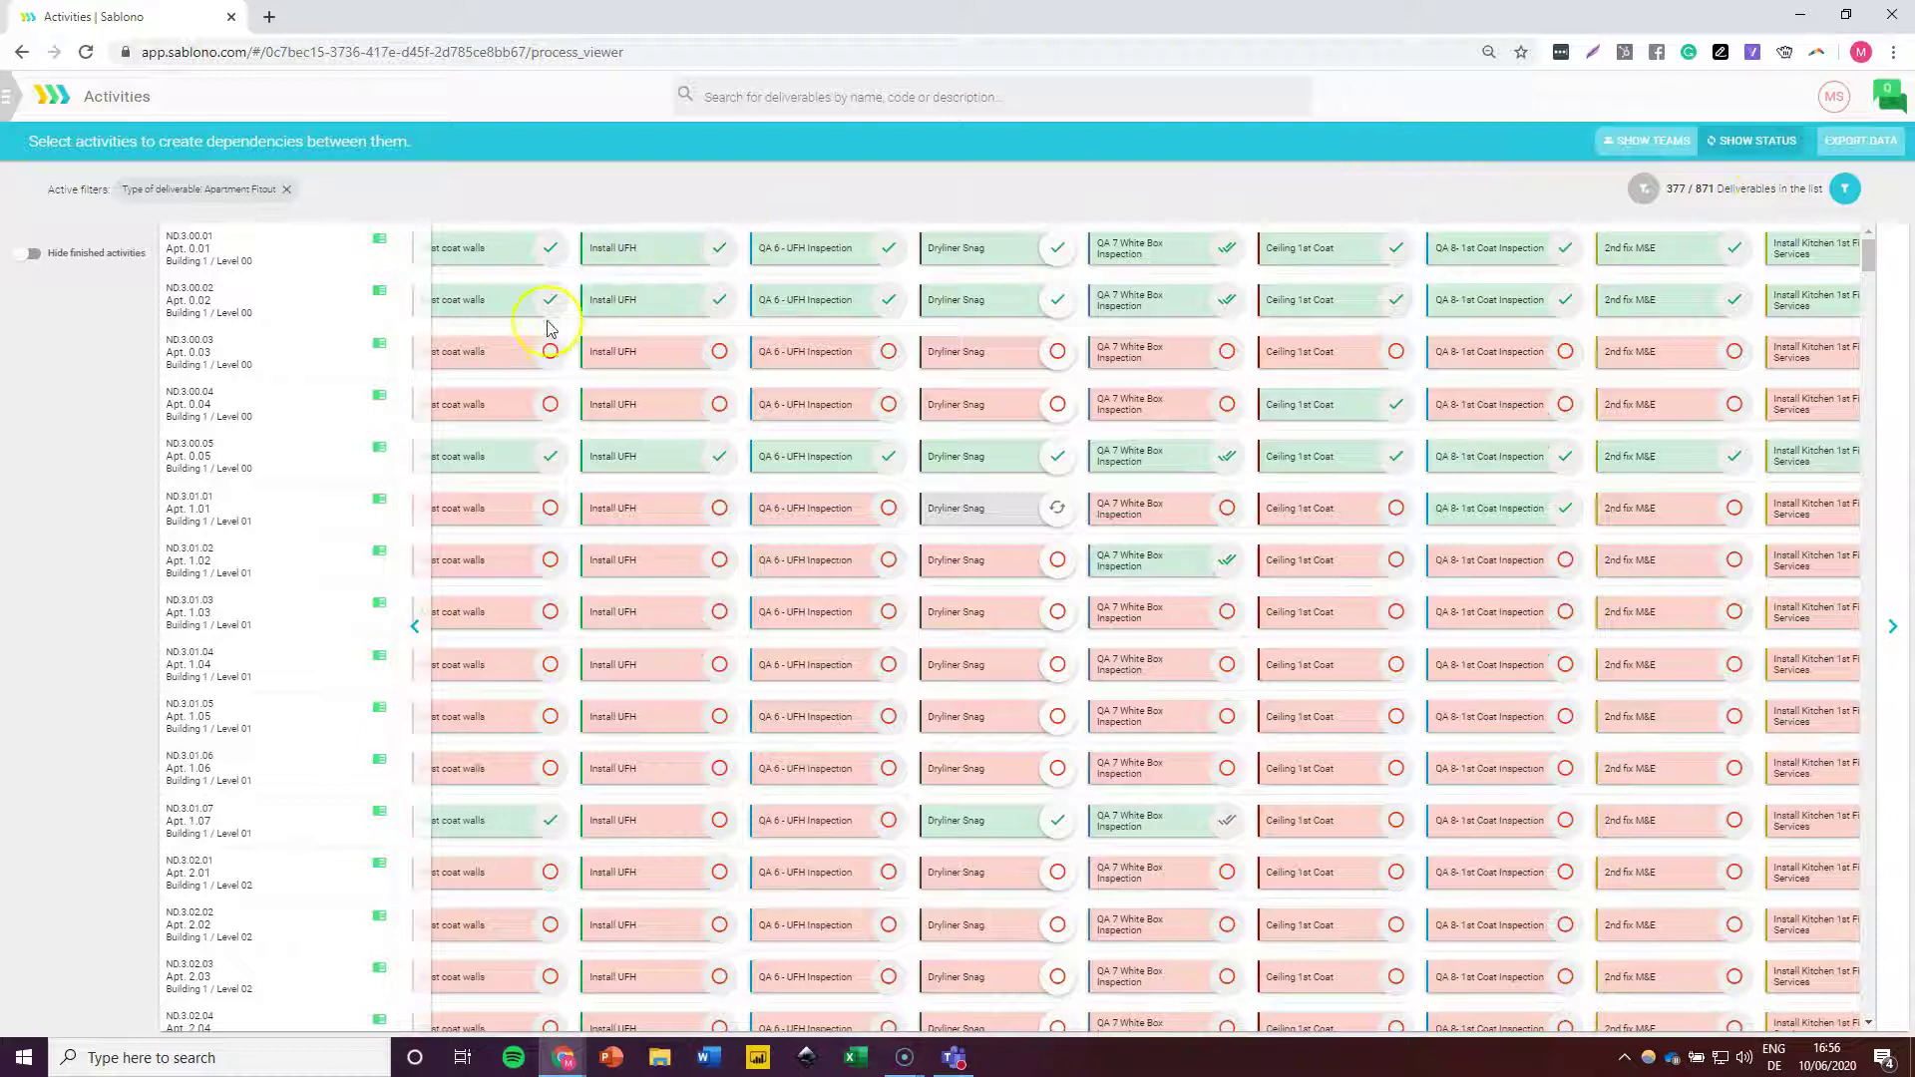
{"action": "left_click", "coordinate": [421, 331]}
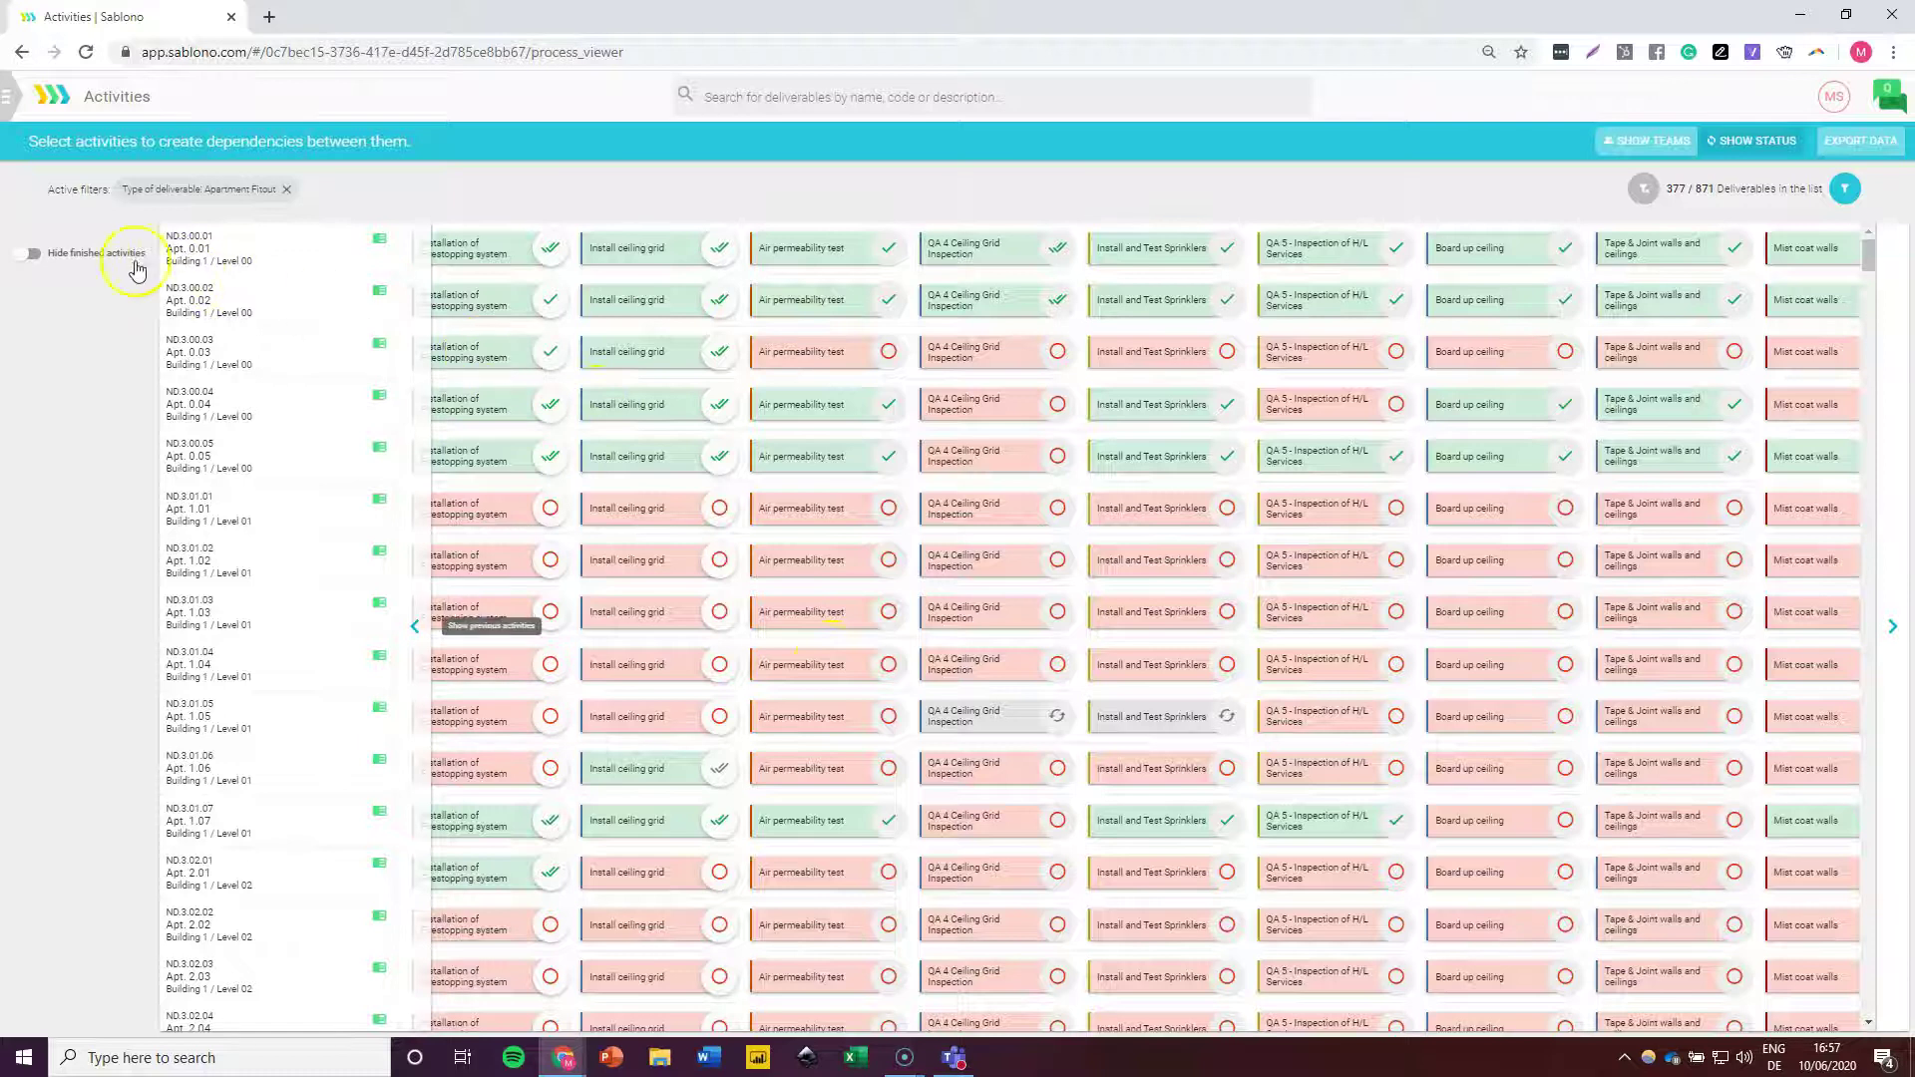
{"action": "left_click", "coordinate": [24, 253]}
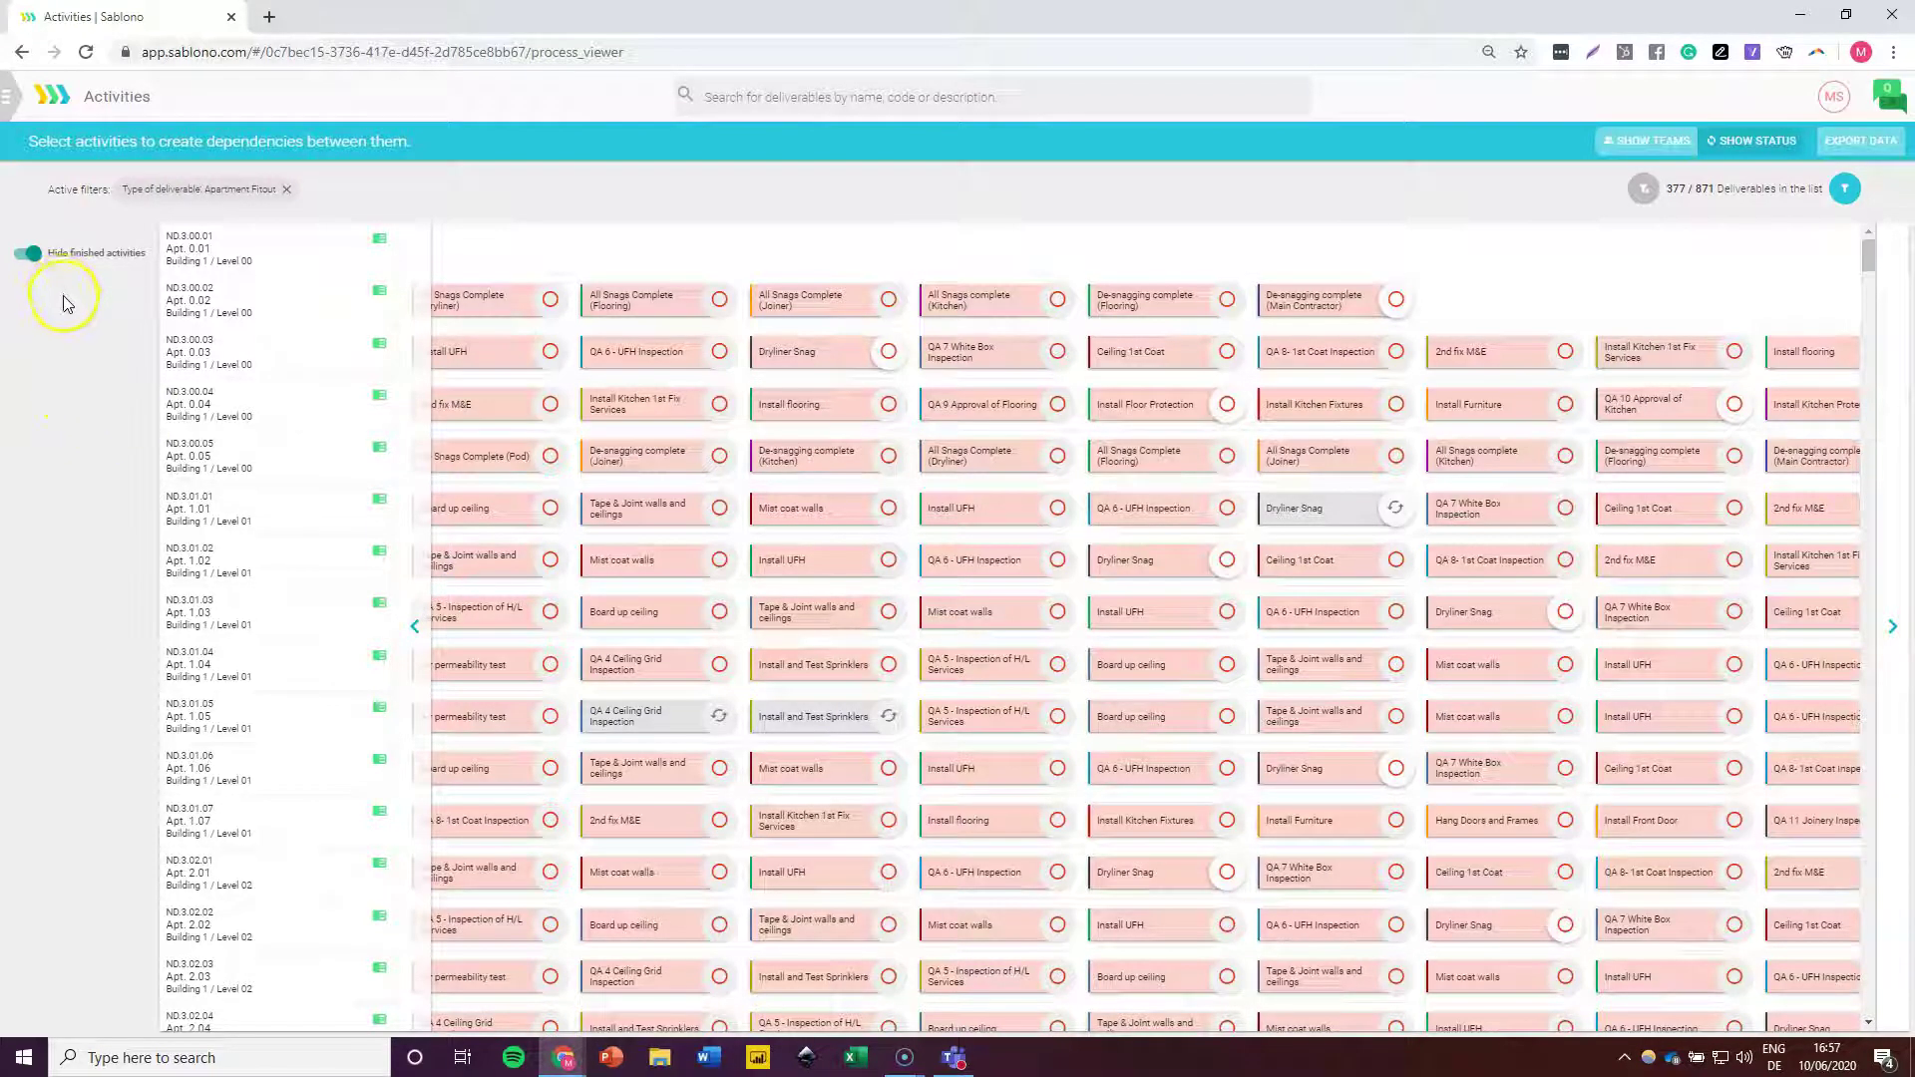
{"action": "left_click", "coordinate": [36, 251]}
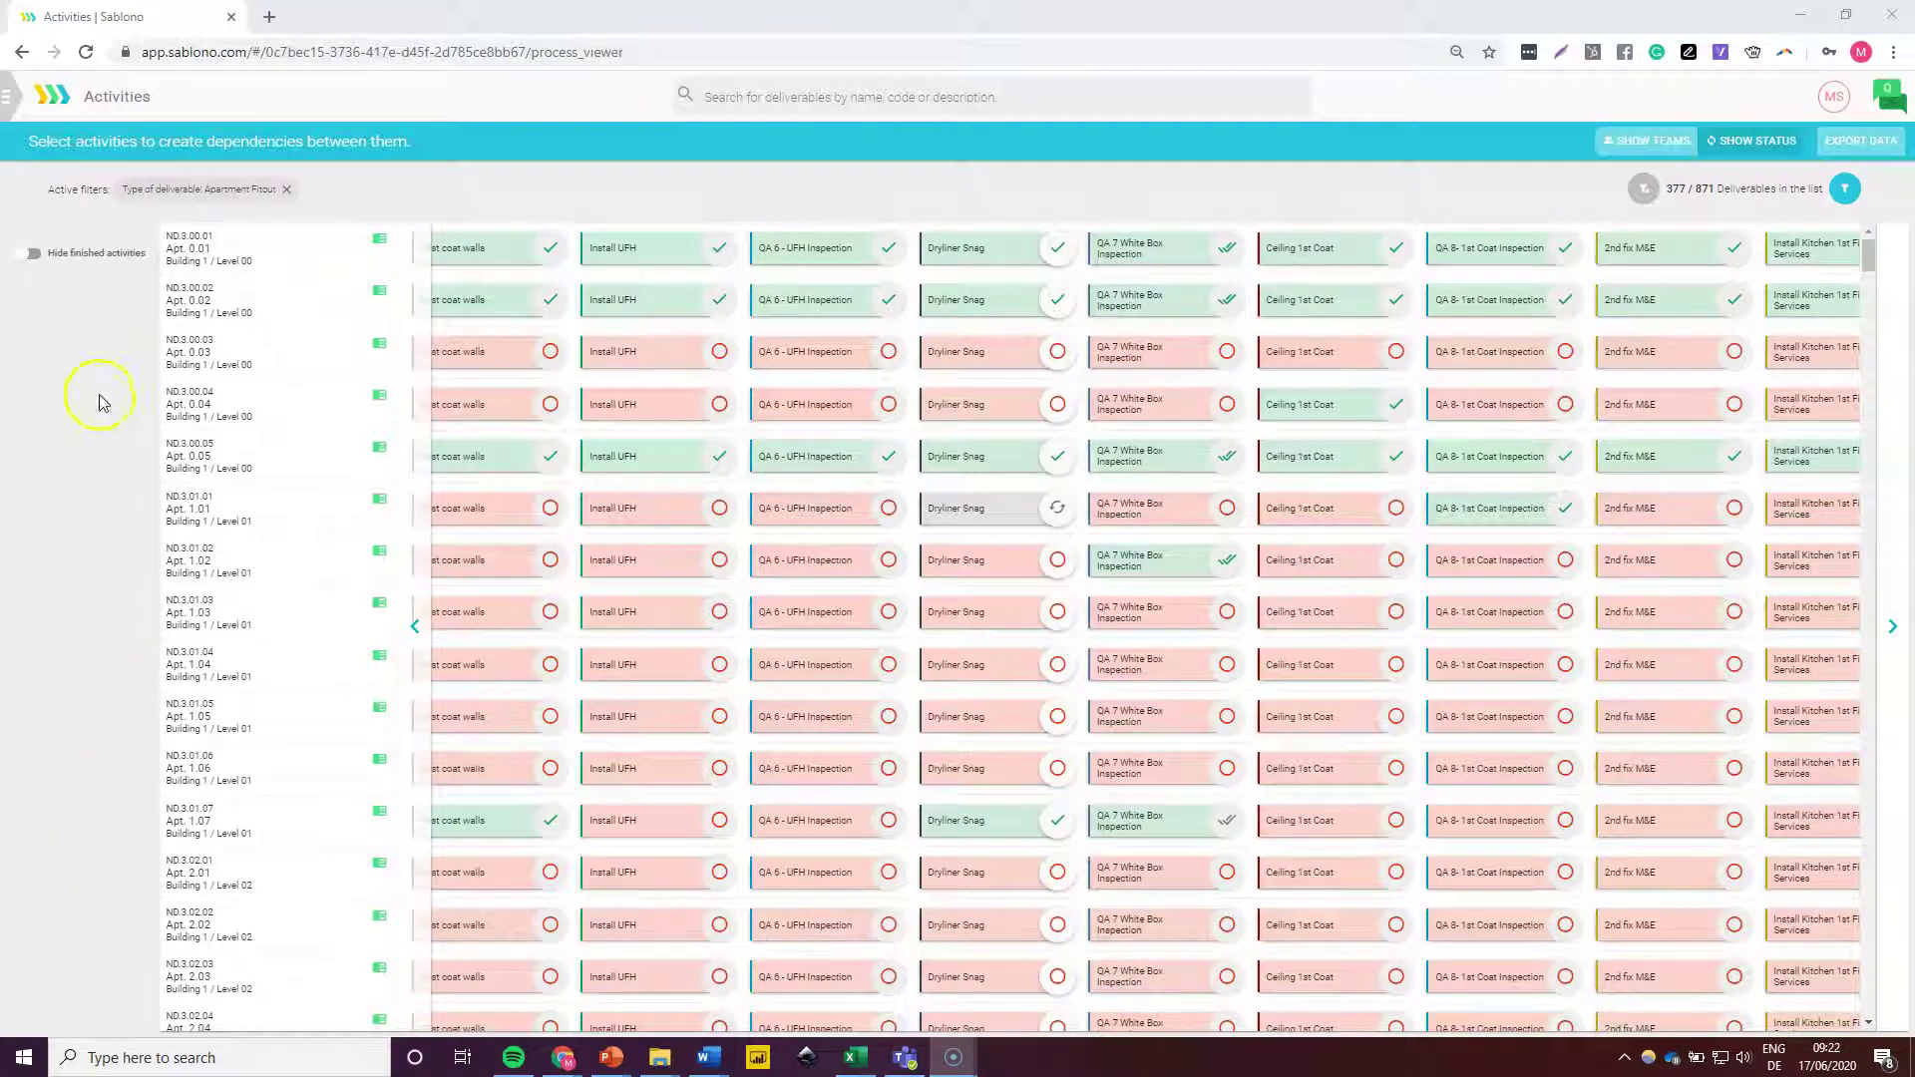
Step: Open the Week Plan and examine the scheduled activities of the Building 1 apartments across the three-week timeline
{"action": "left_click", "coordinate": [15, 109]}
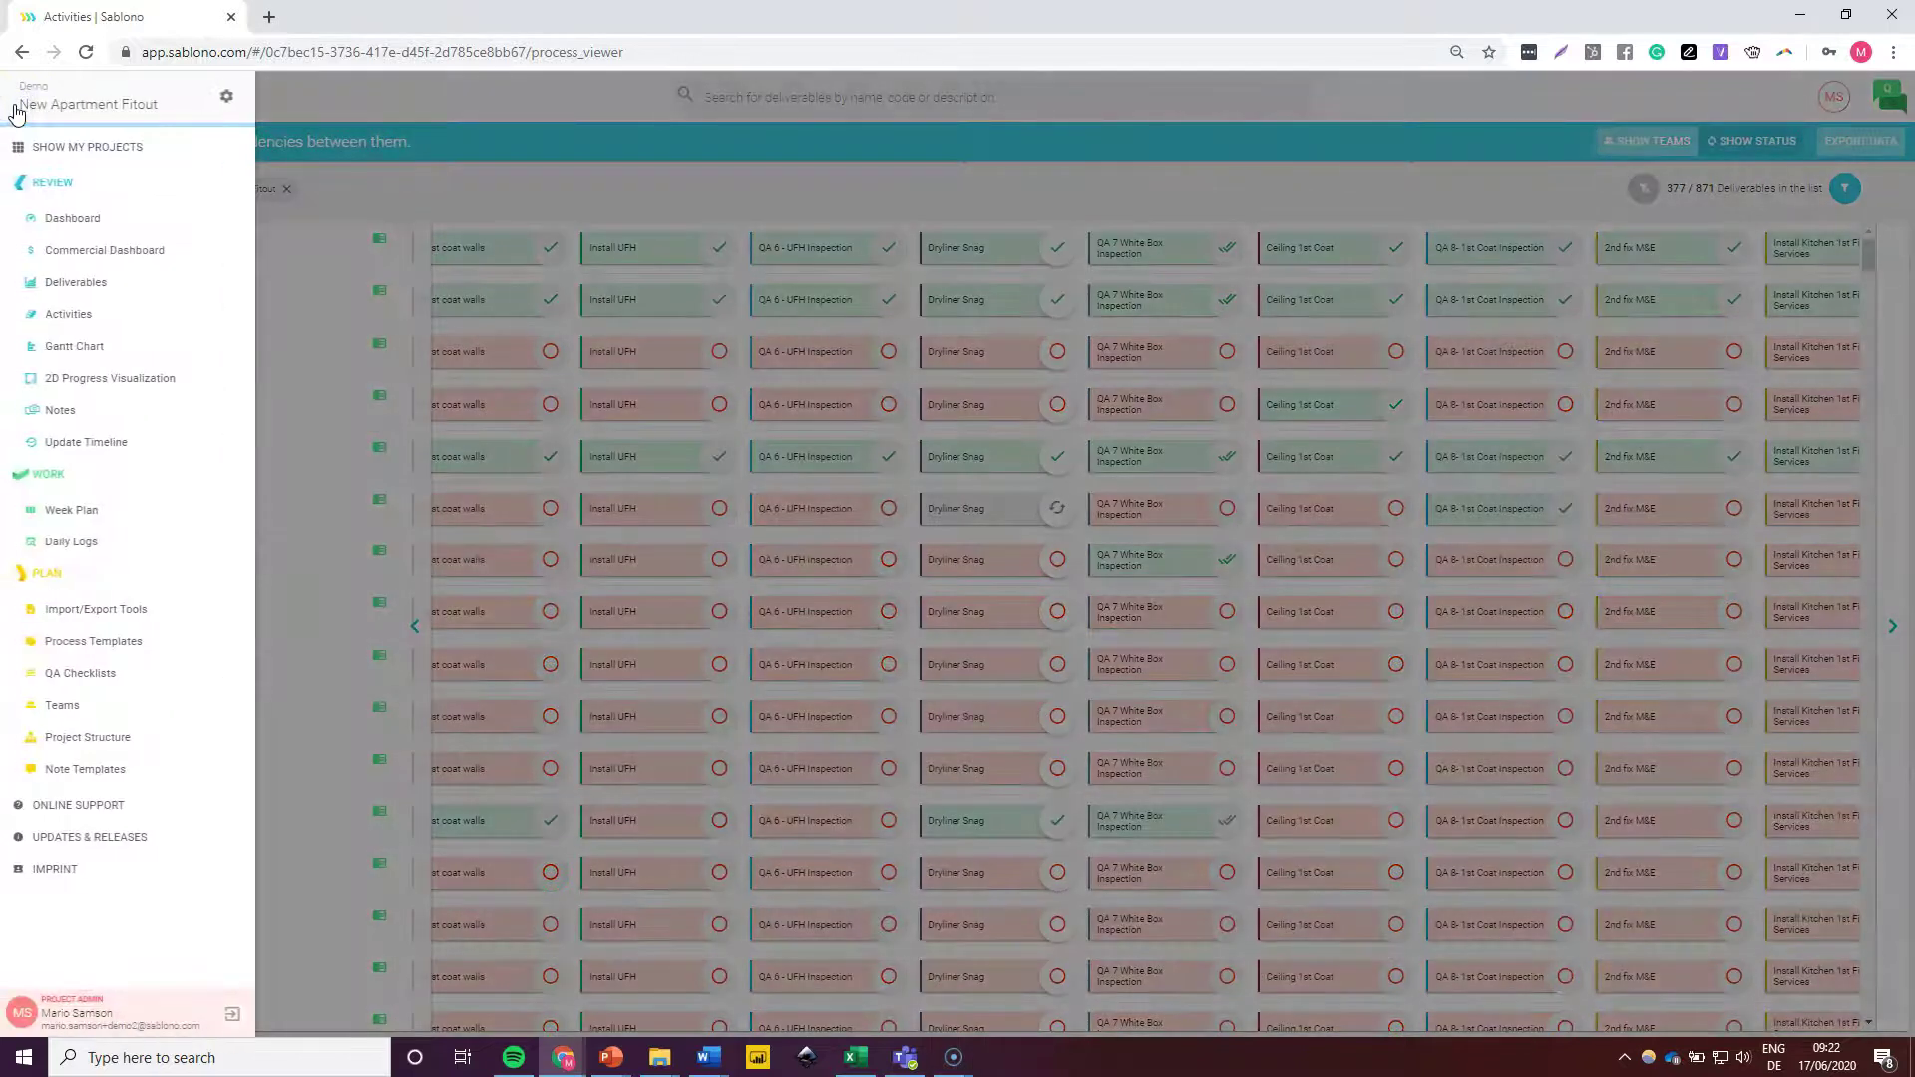
{"action": "left_click", "coordinate": [60, 510]}
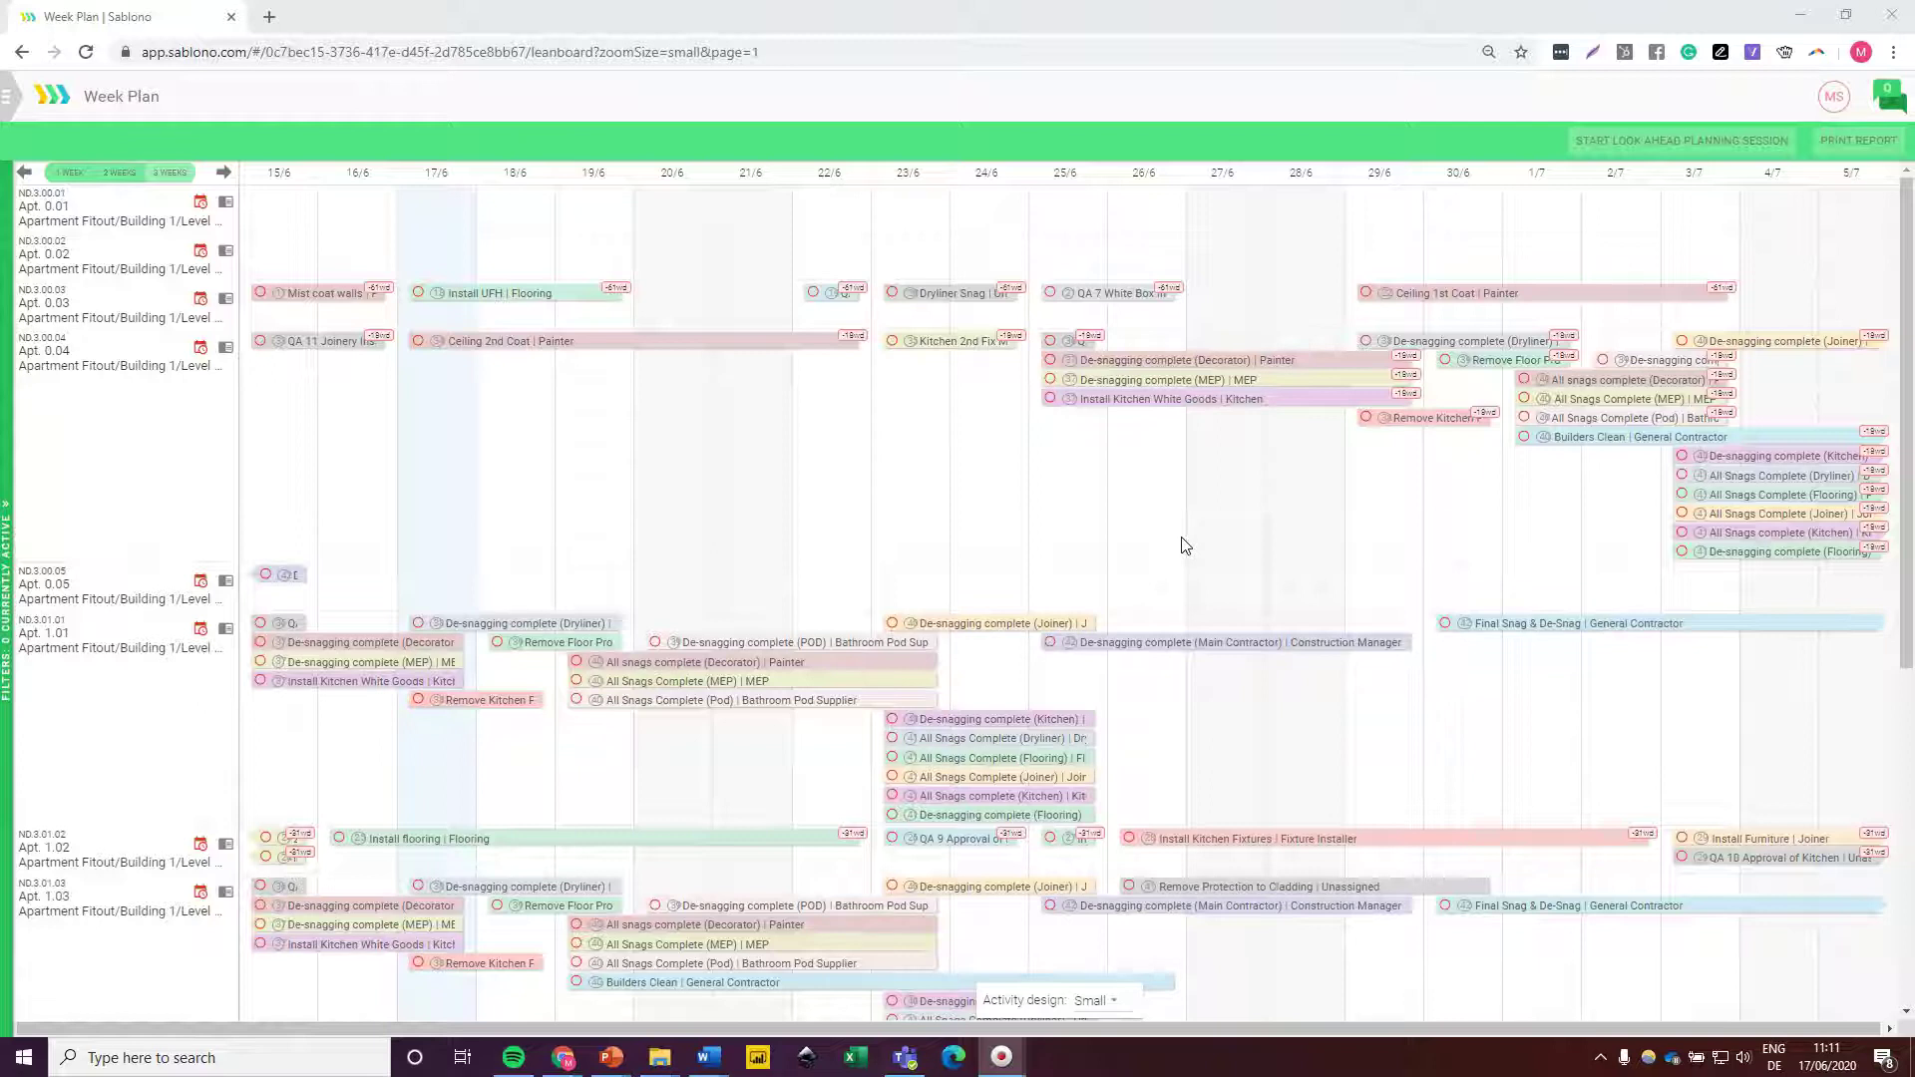
{"action": "left_click", "coordinate": [1178, 546]}
{"action": "left_click", "coordinate": [1145, 565]}
{"action": "left_click", "coordinate": [432, 548]}
{"action": "left_click", "coordinate": [264, 295]}
{"action": "left_click", "coordinate": [474, 323]}
{"action": "left_click", "coordinate": [767, 496]}
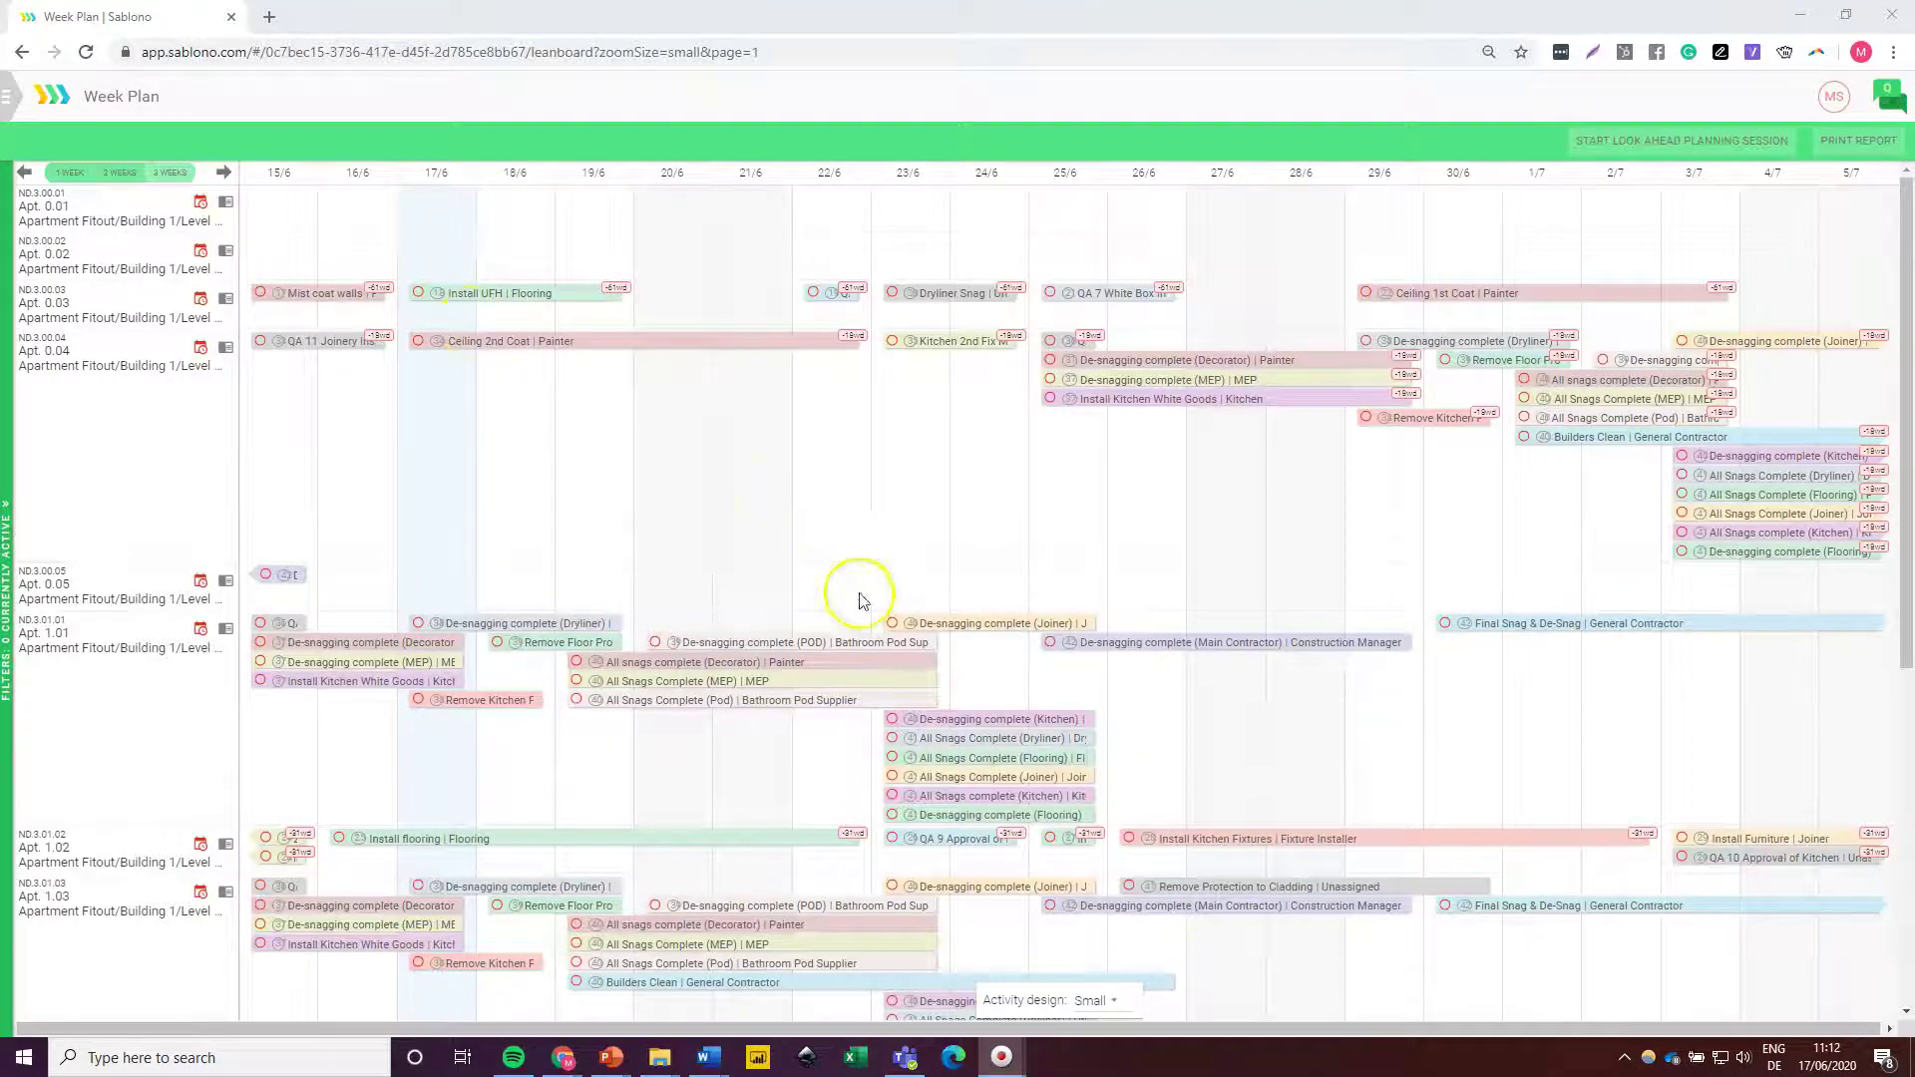
Step: Set the Week Plan's activity design to Large and start a look ahead planning session
{"action": "left_click", "coordinate": [1110, 1010]}
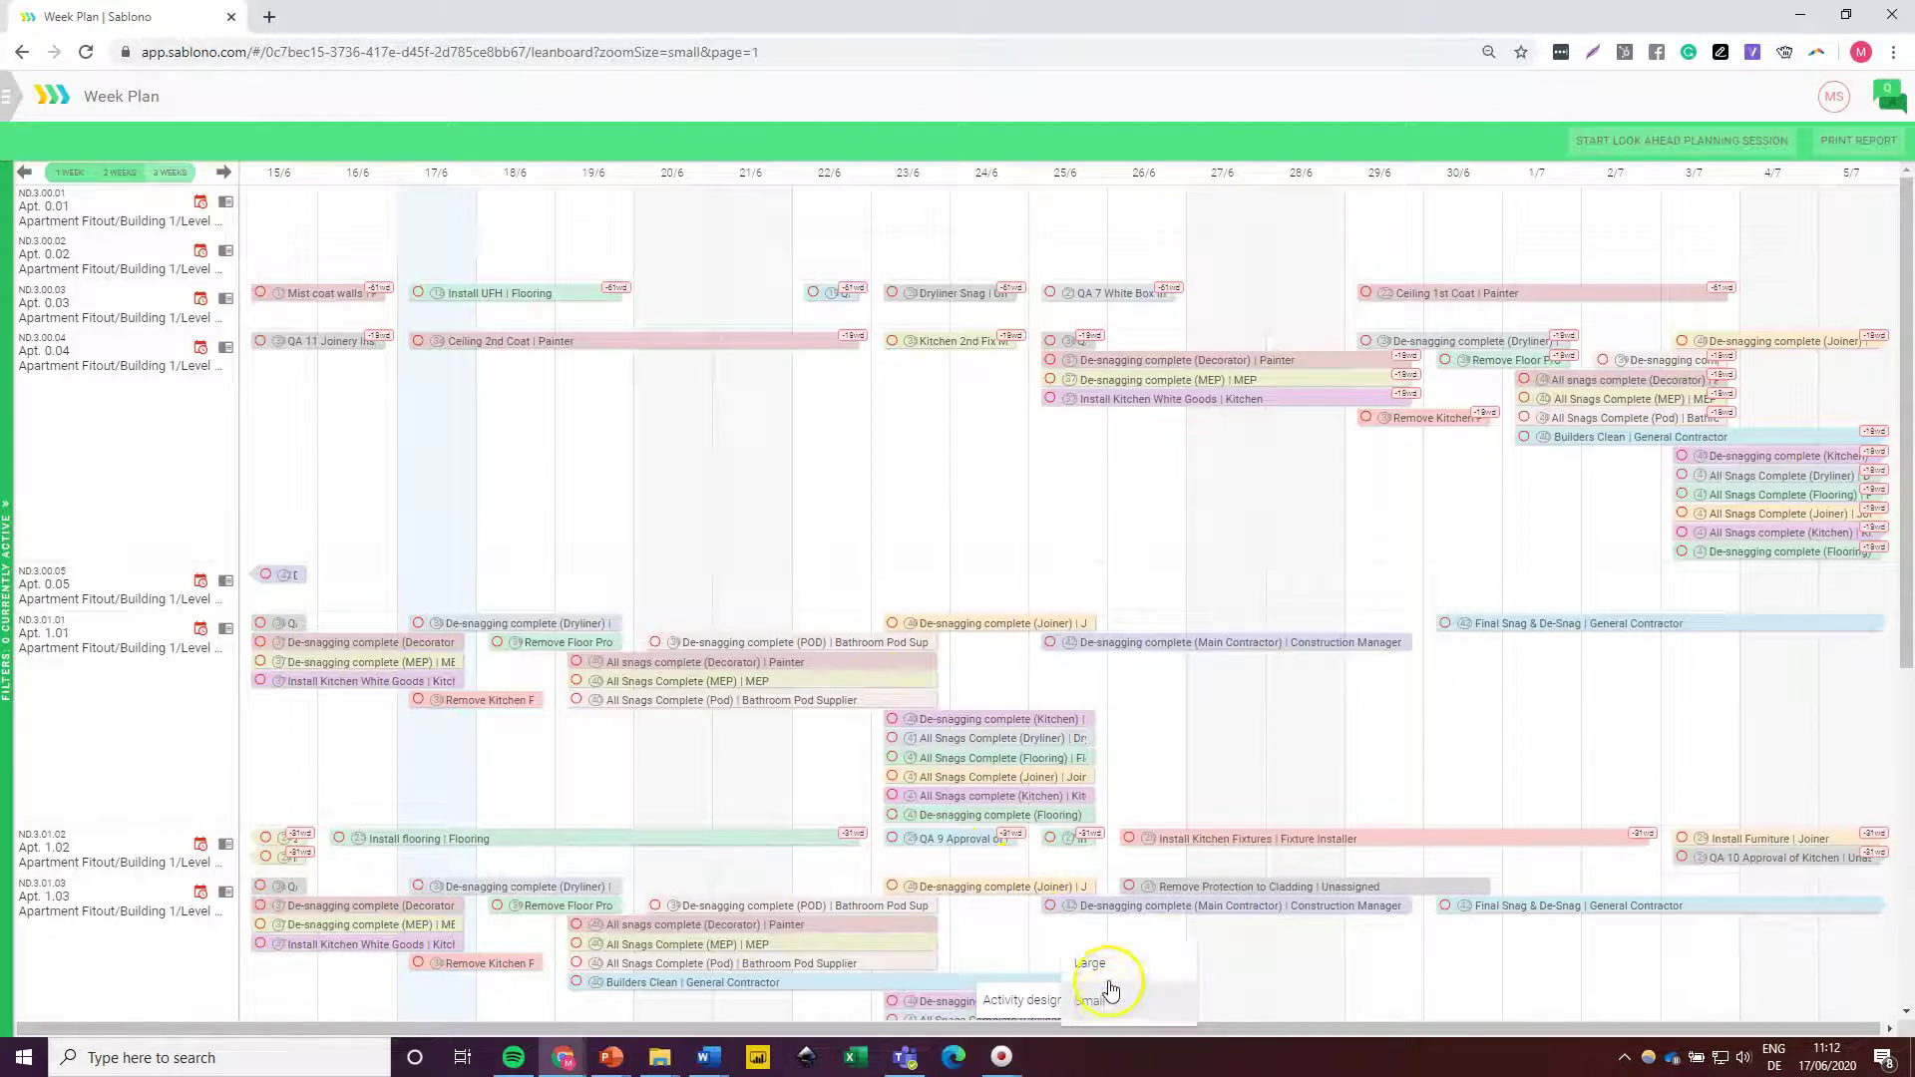
{"action": "left_click", "coordinate": [1105, 976]}
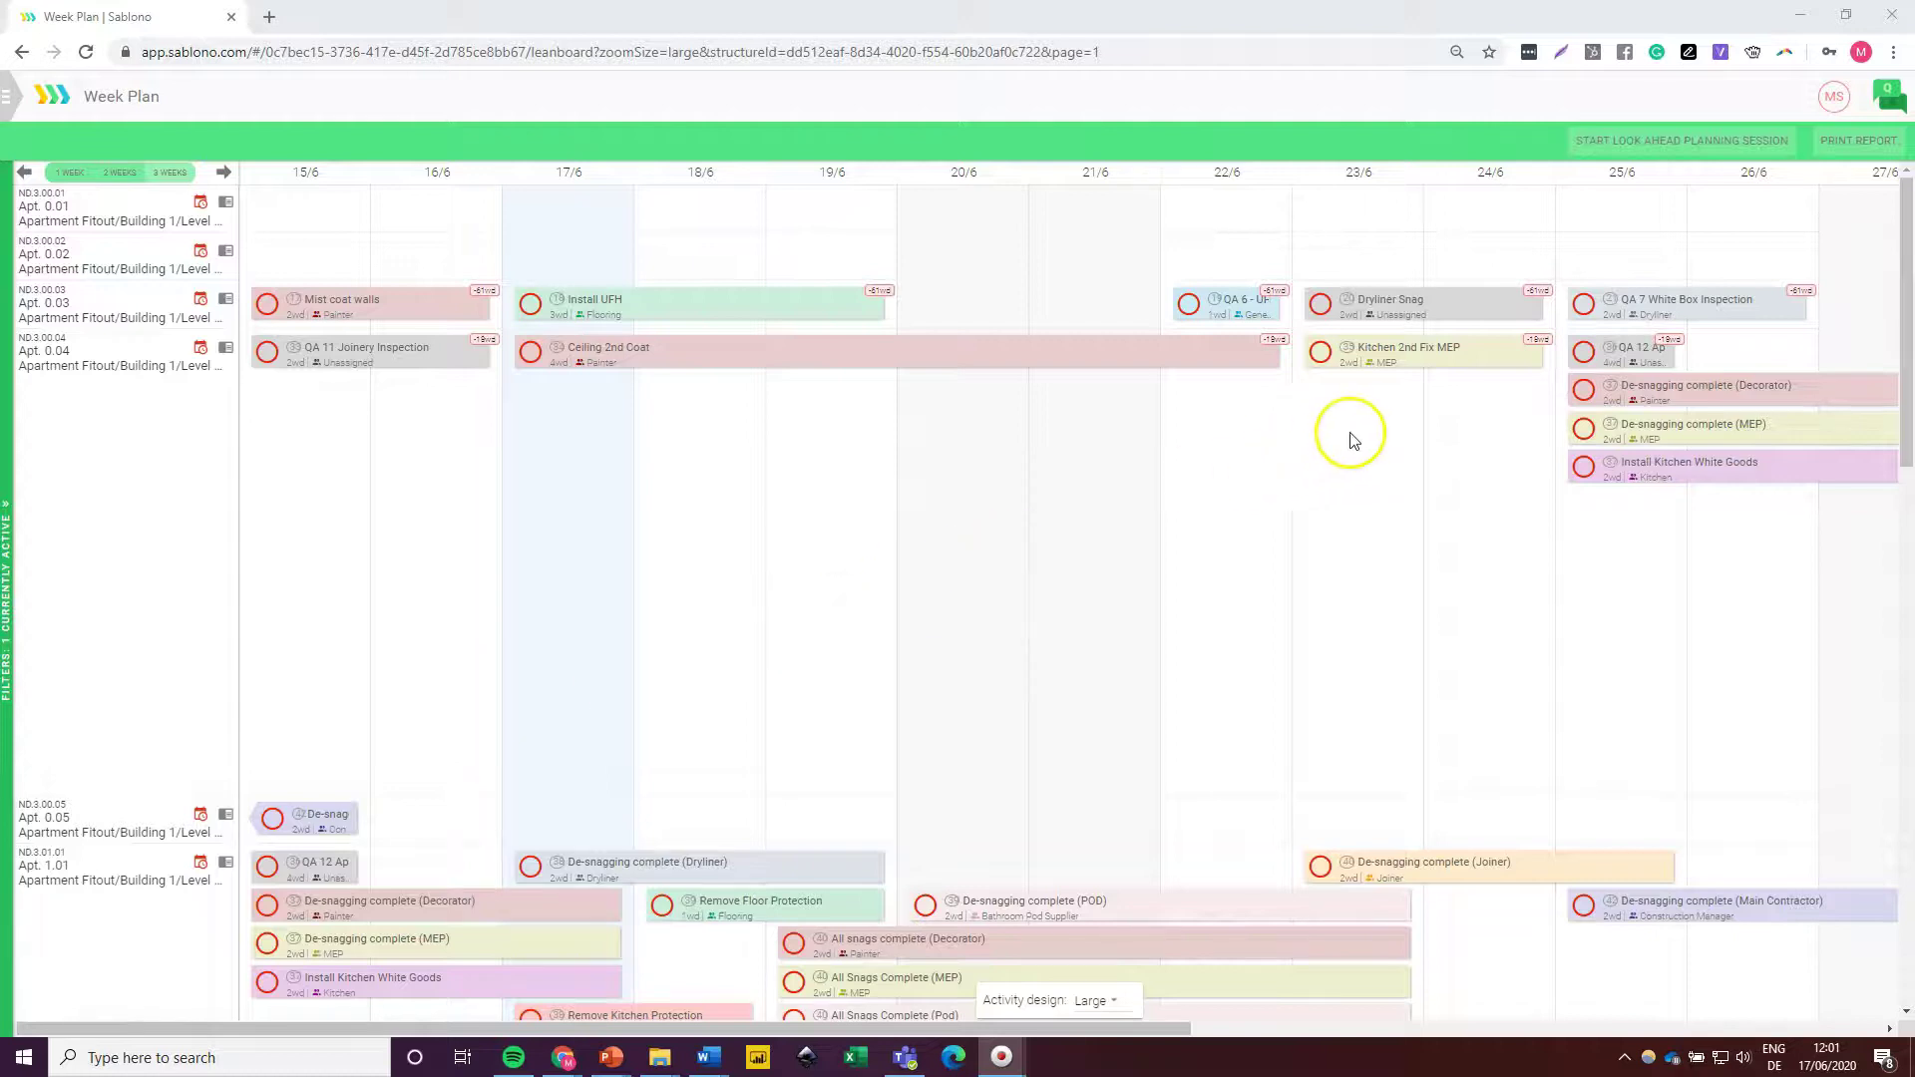
{"action": "left_click", "coordinate": [1684, 155]}
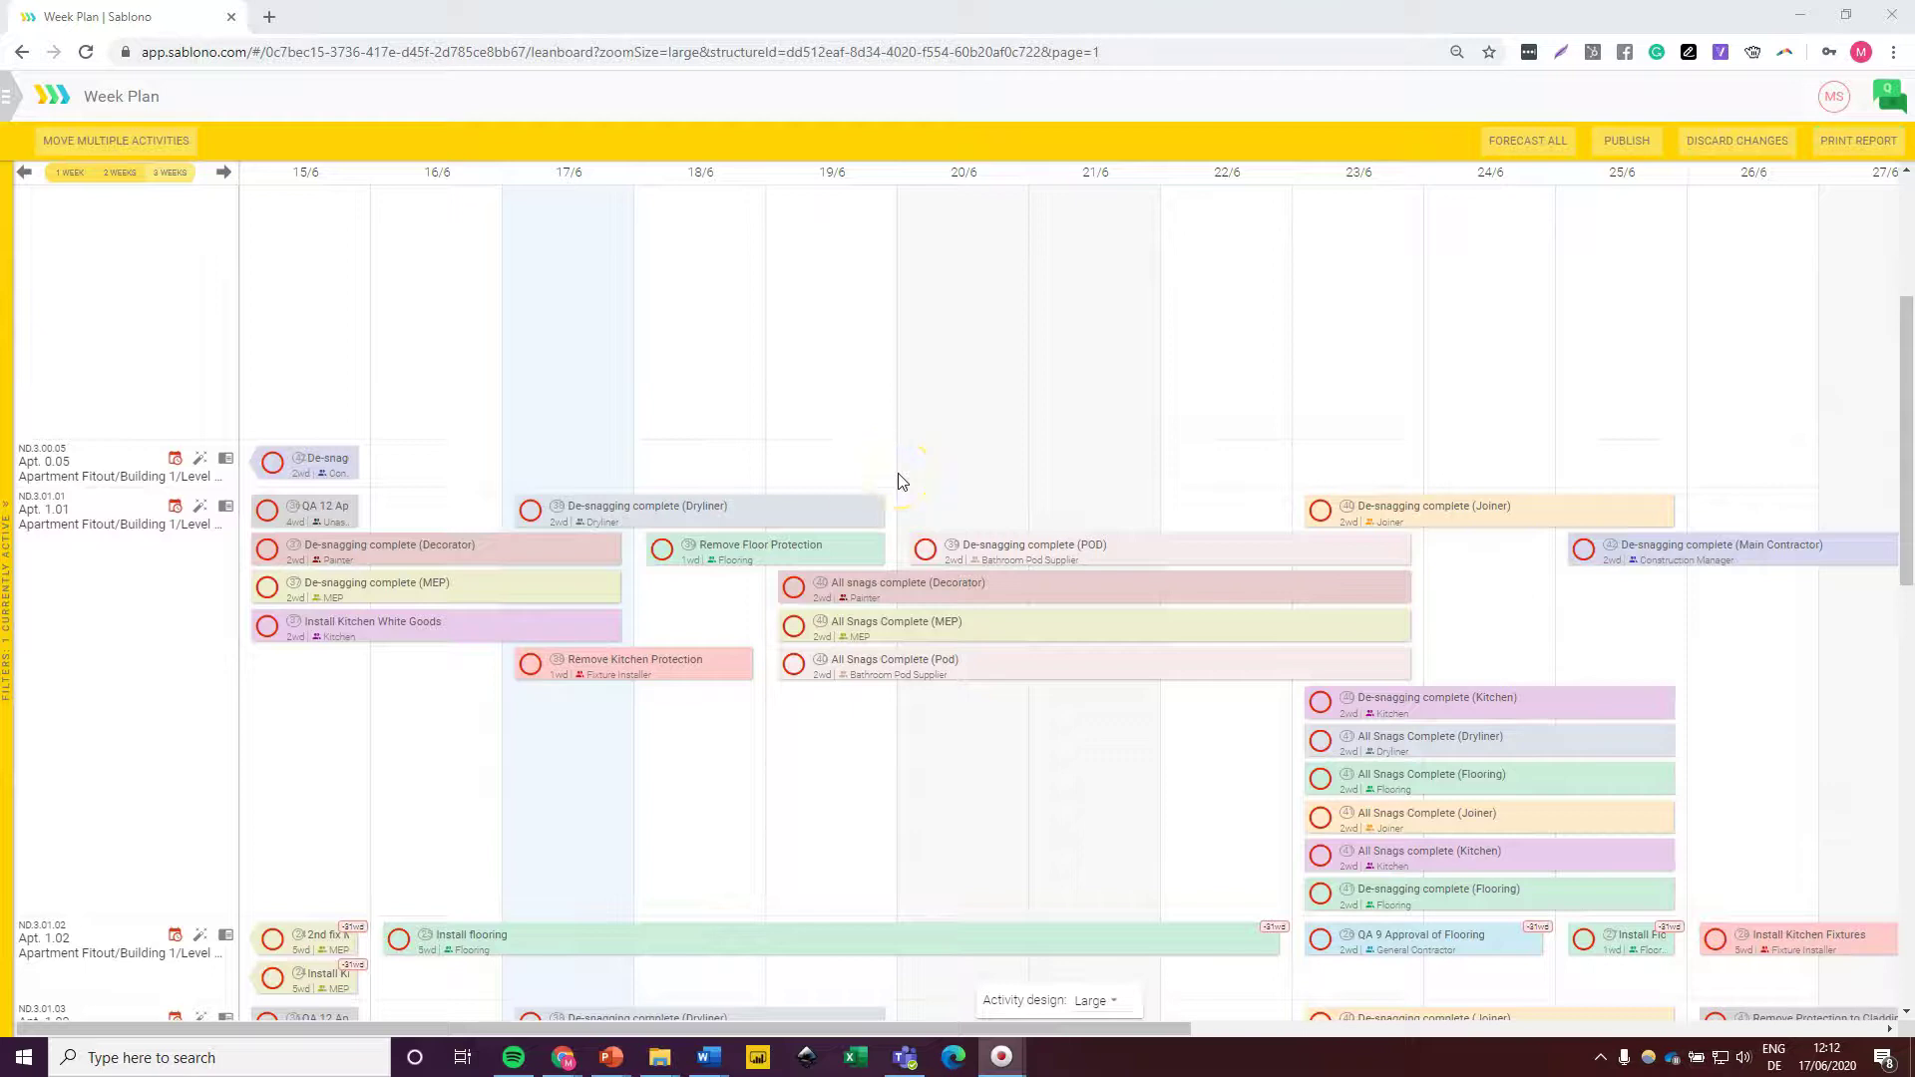
Step: View the look ahead scheduling details of Install Kitchen White Goods in Apt. 1.01 and cancel without changes
{"action": "left_click", "coordinate": [806, 454]}
{"action": "left_click", "coordinate": [798, 456]}
{"action": "left_click", "coordinate": [406, 626]}
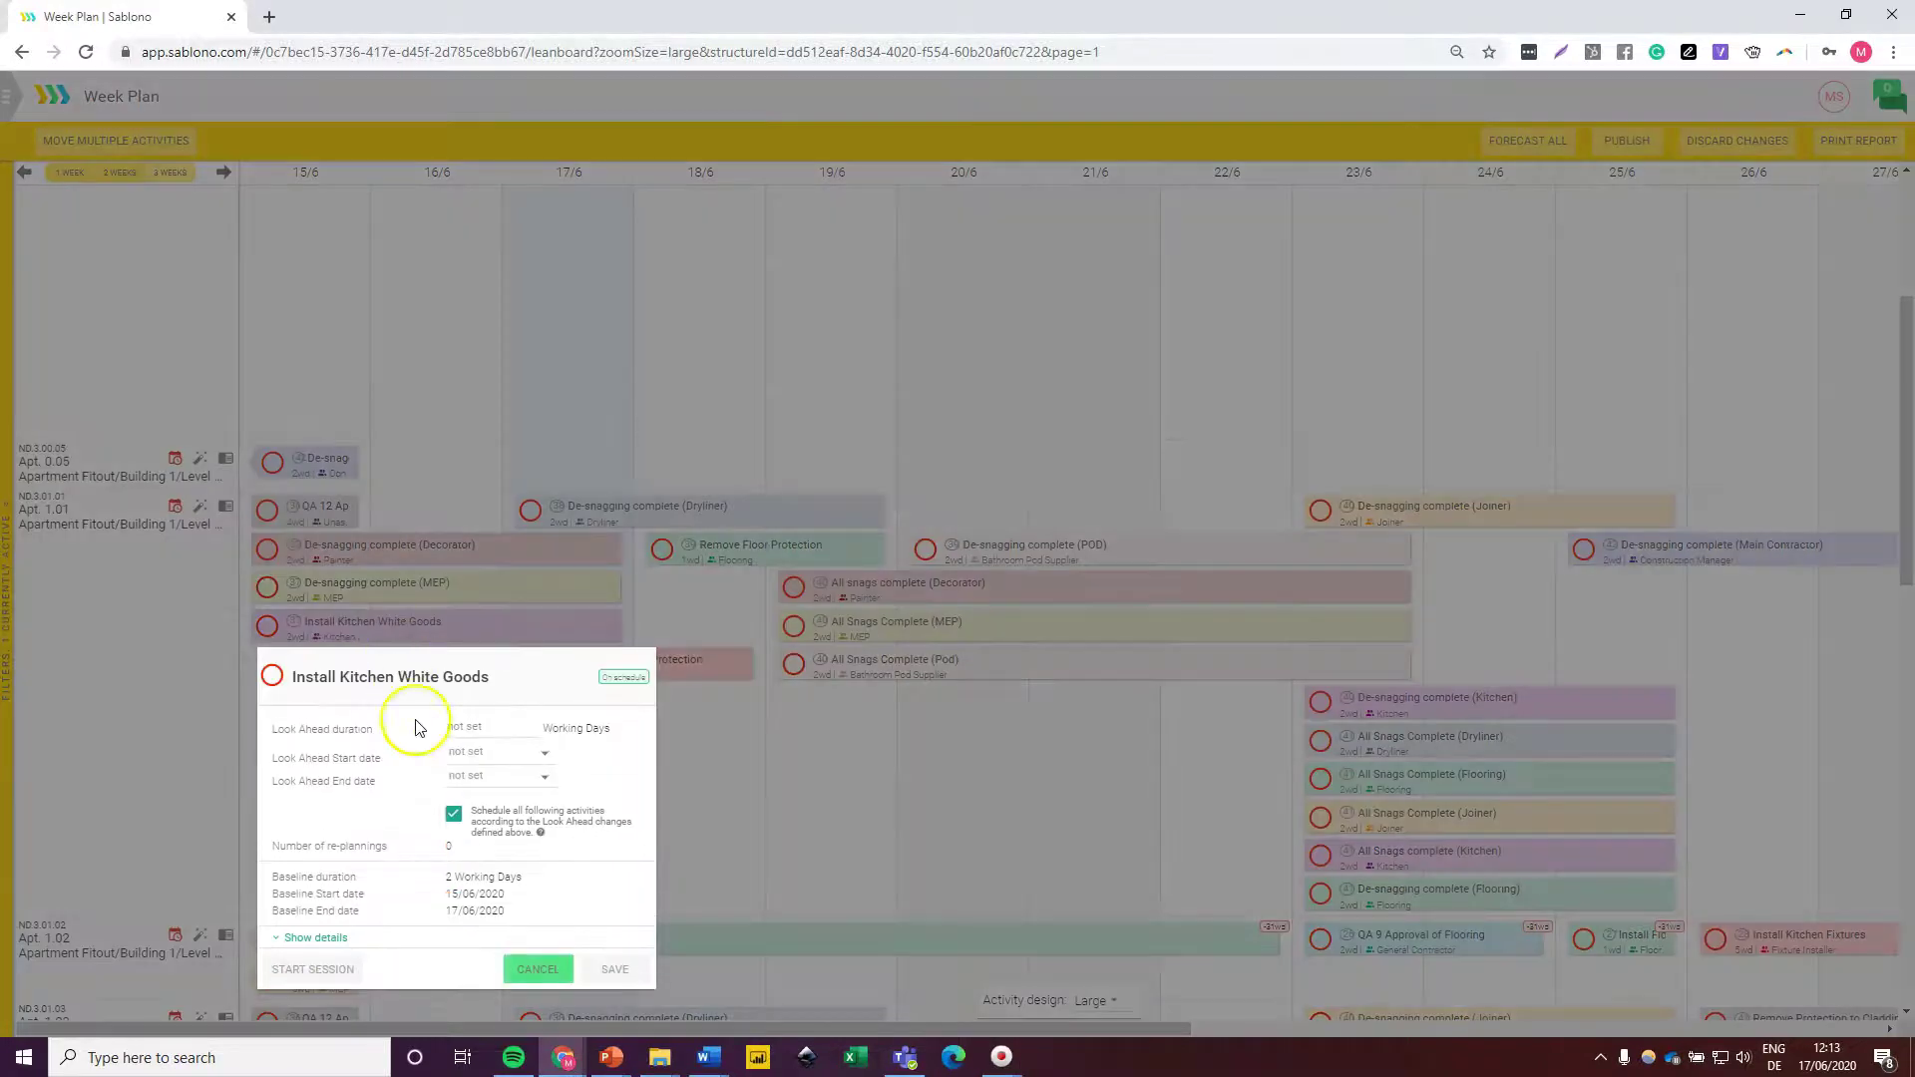
{"action": "left_click", "coordinate": [525, 963]}
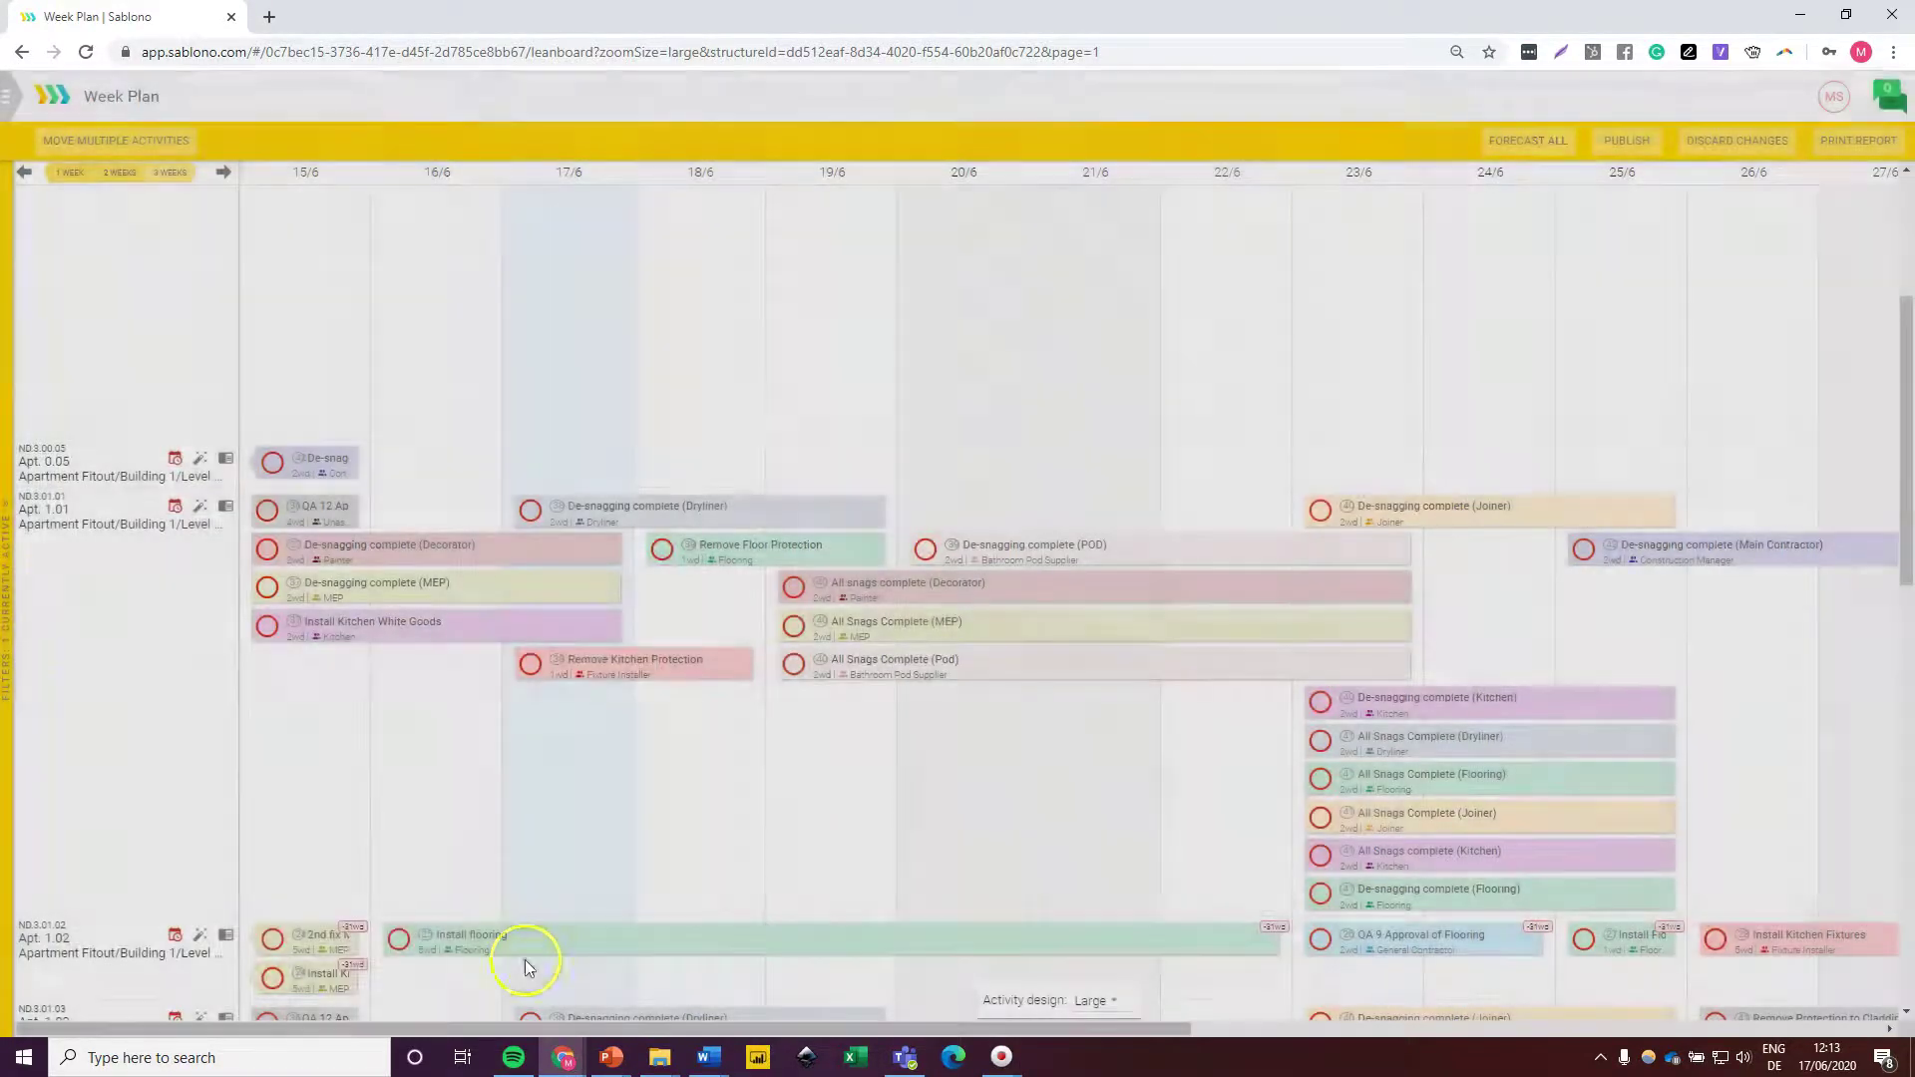
Step: Print the week plan report and review the downloaded PDF's team legend and the Level 00 and Level 01 schedules
{"action": "left_click", "coordinate": [1848, 144]}
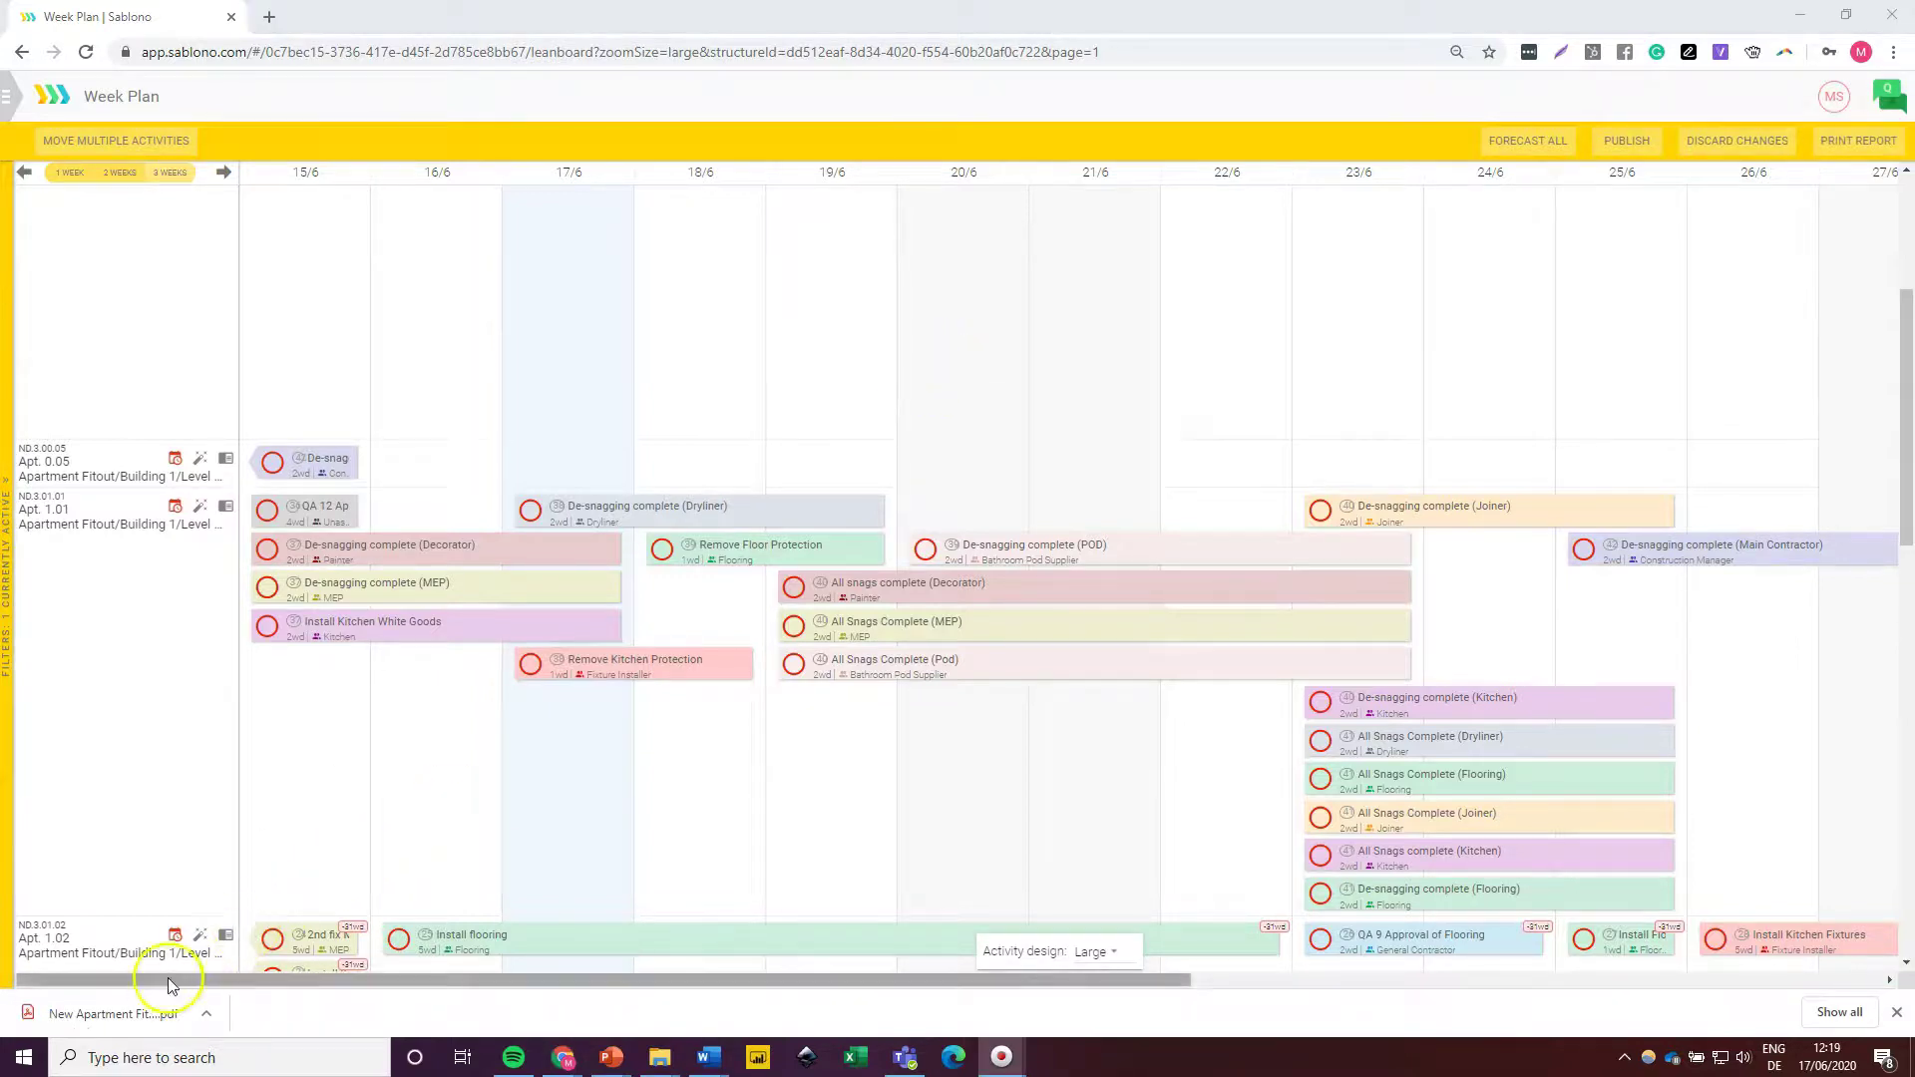
{"action": "left_click", "coordinate": [119, 1013]}
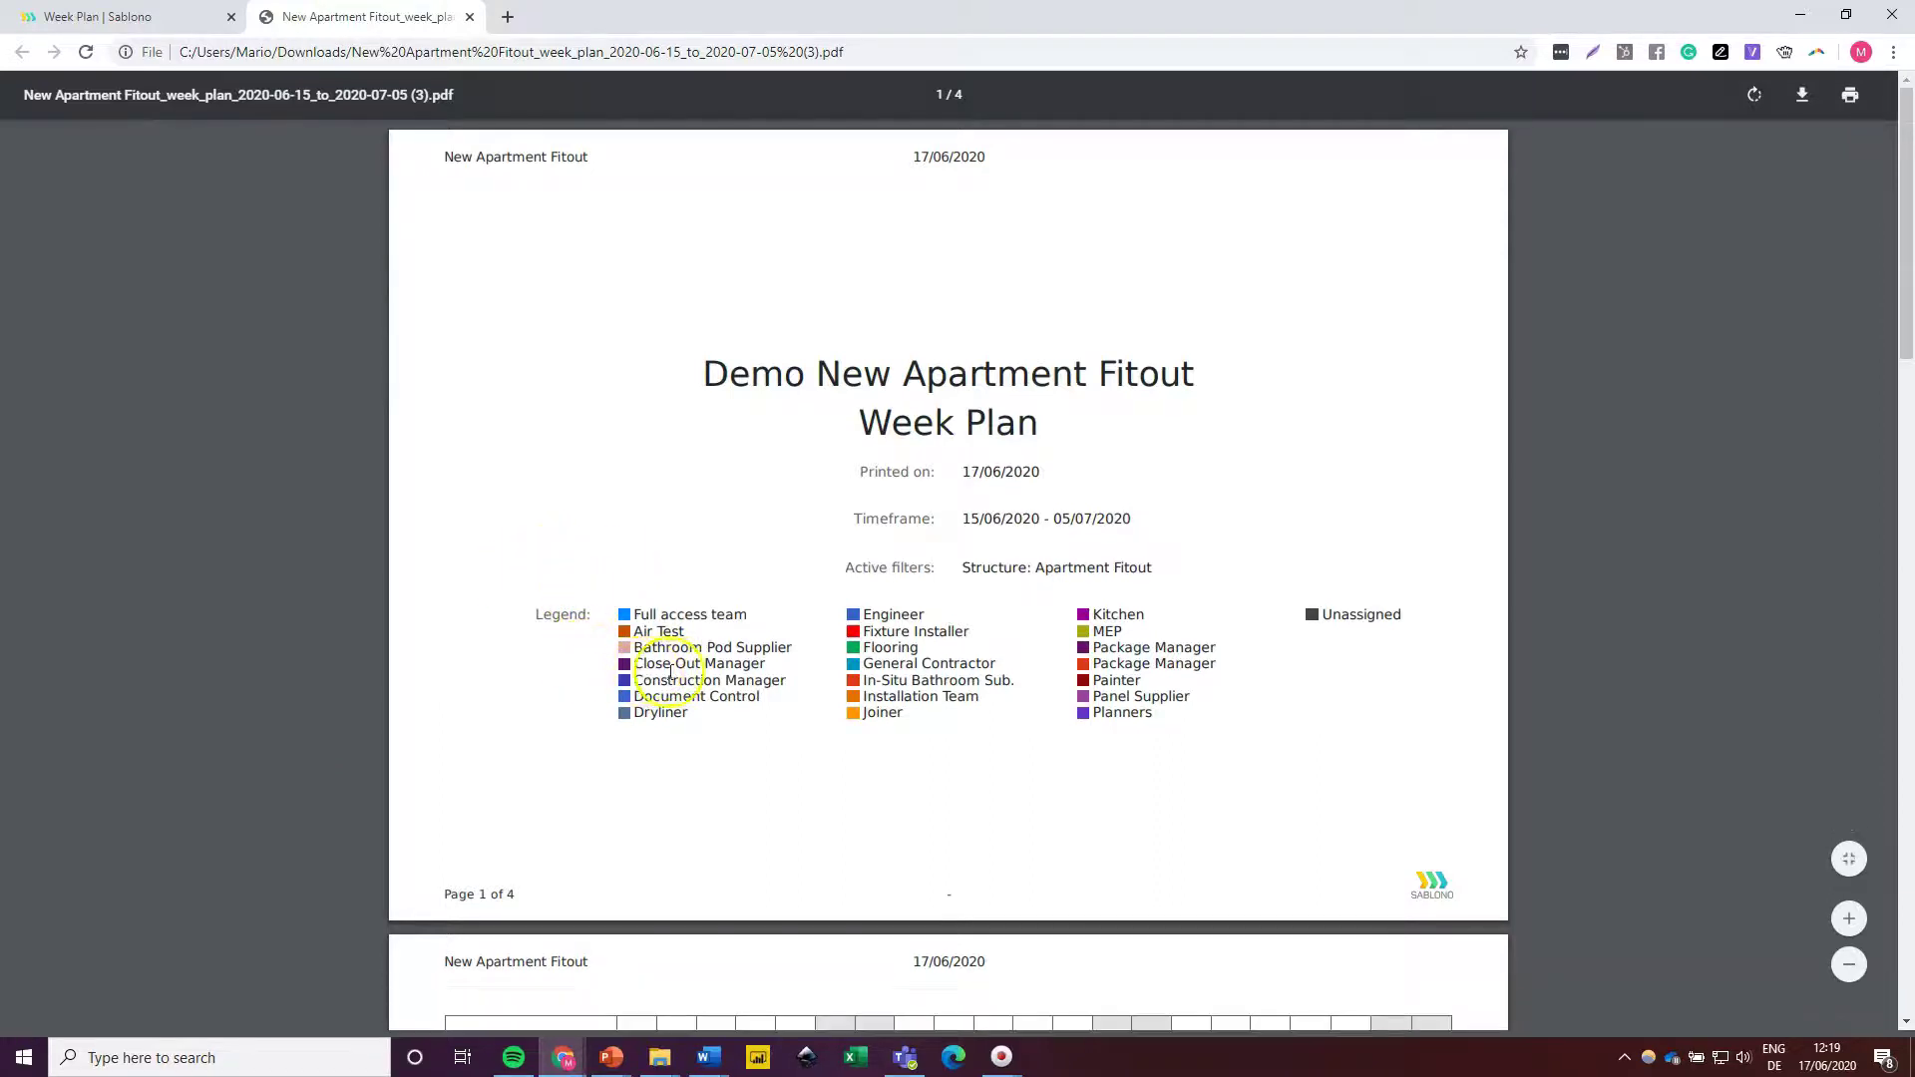
{"action": "scroll", "coordinate": [678, 673], "scroll_direction": "down", "scroll_amount": 2}
{"action": "scroll", "coordinate": [684, 676], "scroll_direction": "down", "scroll_amount": 4}
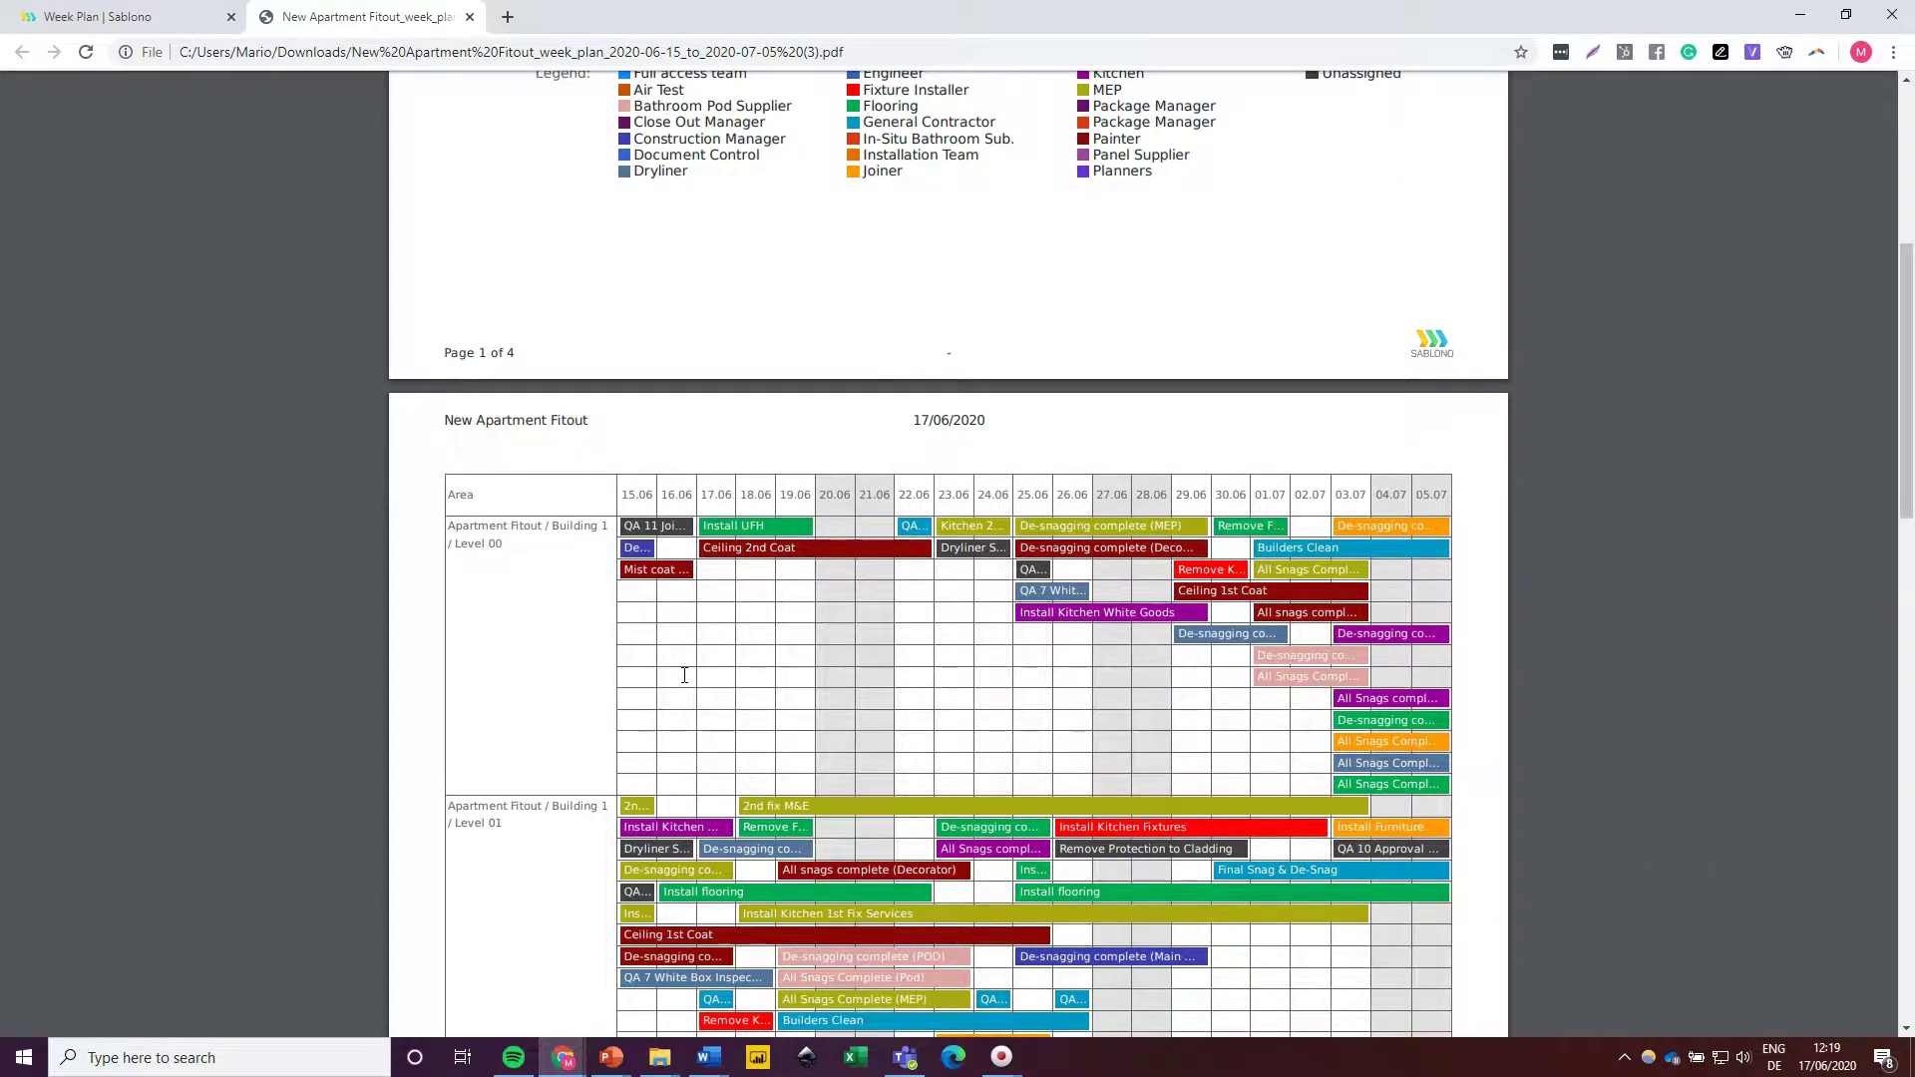
{"action": "scroll", "coordinate": [684, 675], "scroll_direction": "down", "scroll_amount": 3}
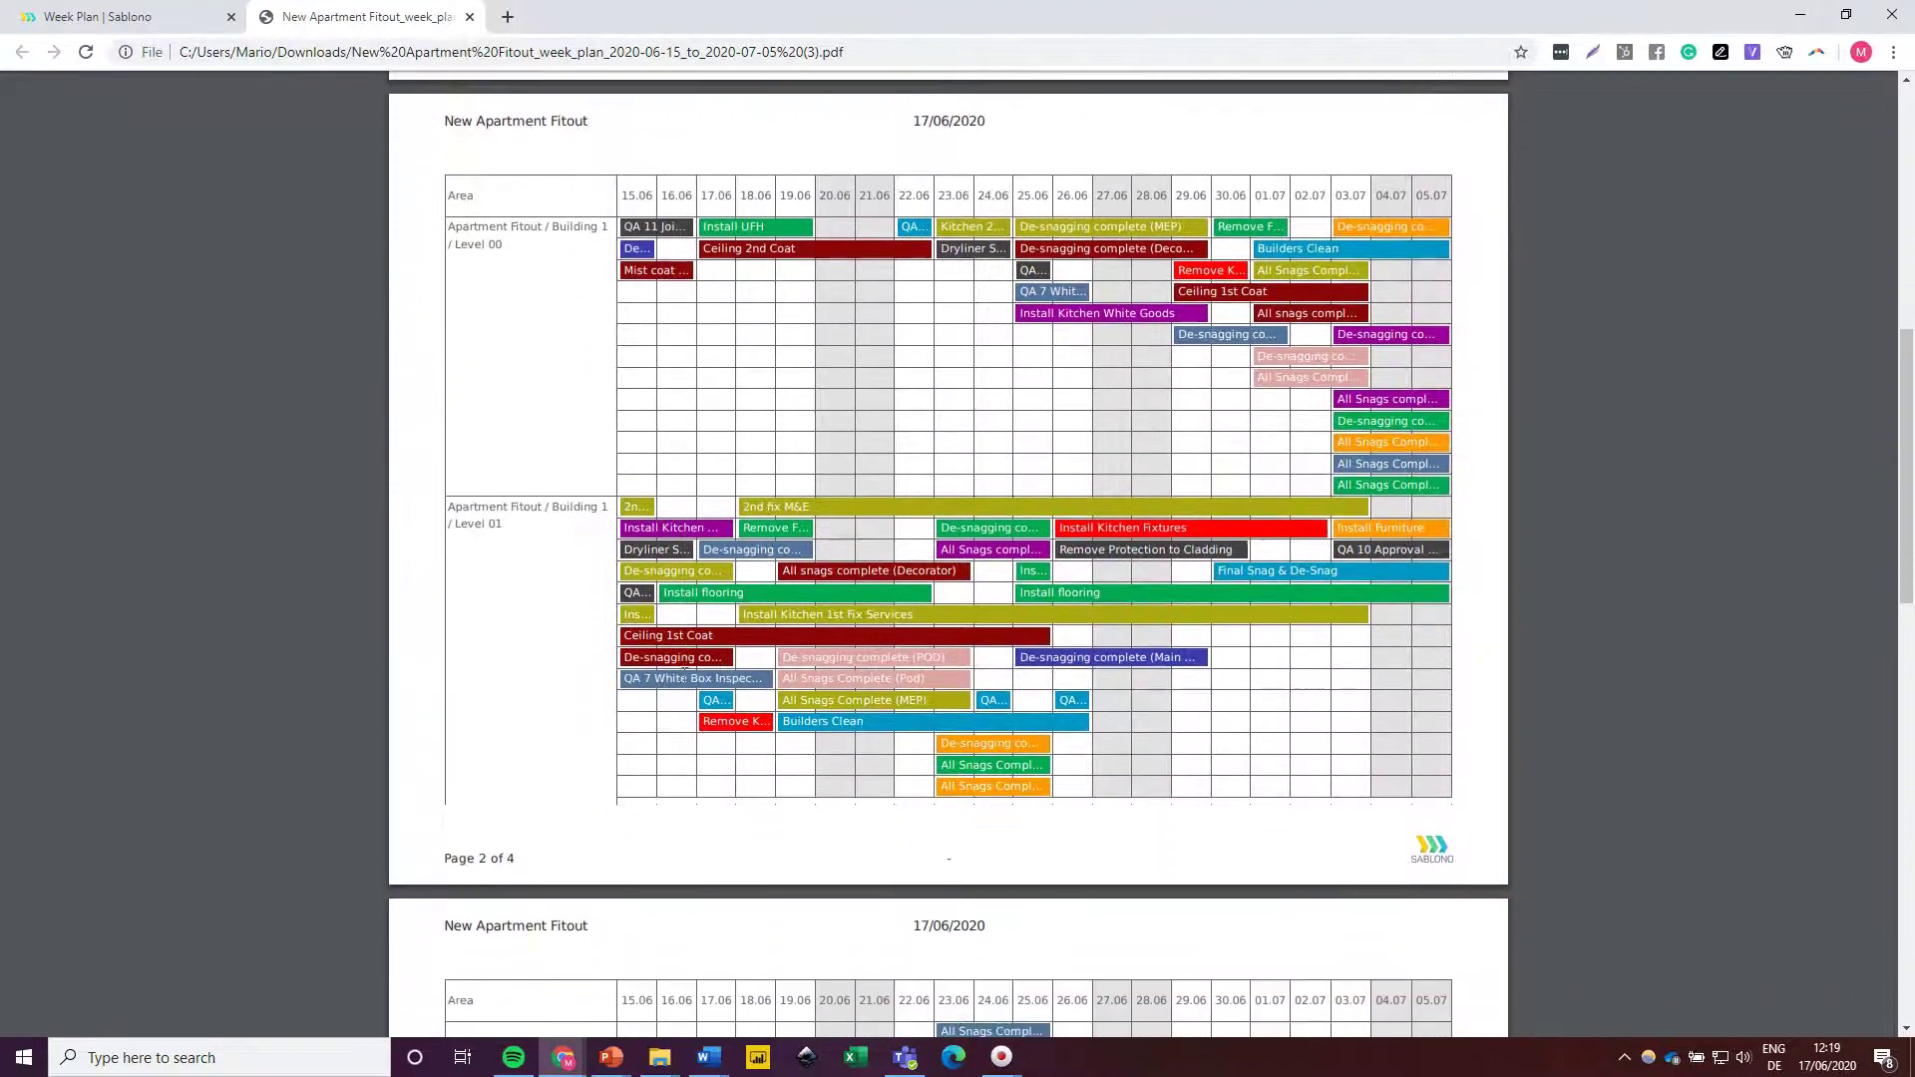
{"action": "scroll", "coordinate": [684, 675], "scroll_direction": "down", "scroll_amount": 1}
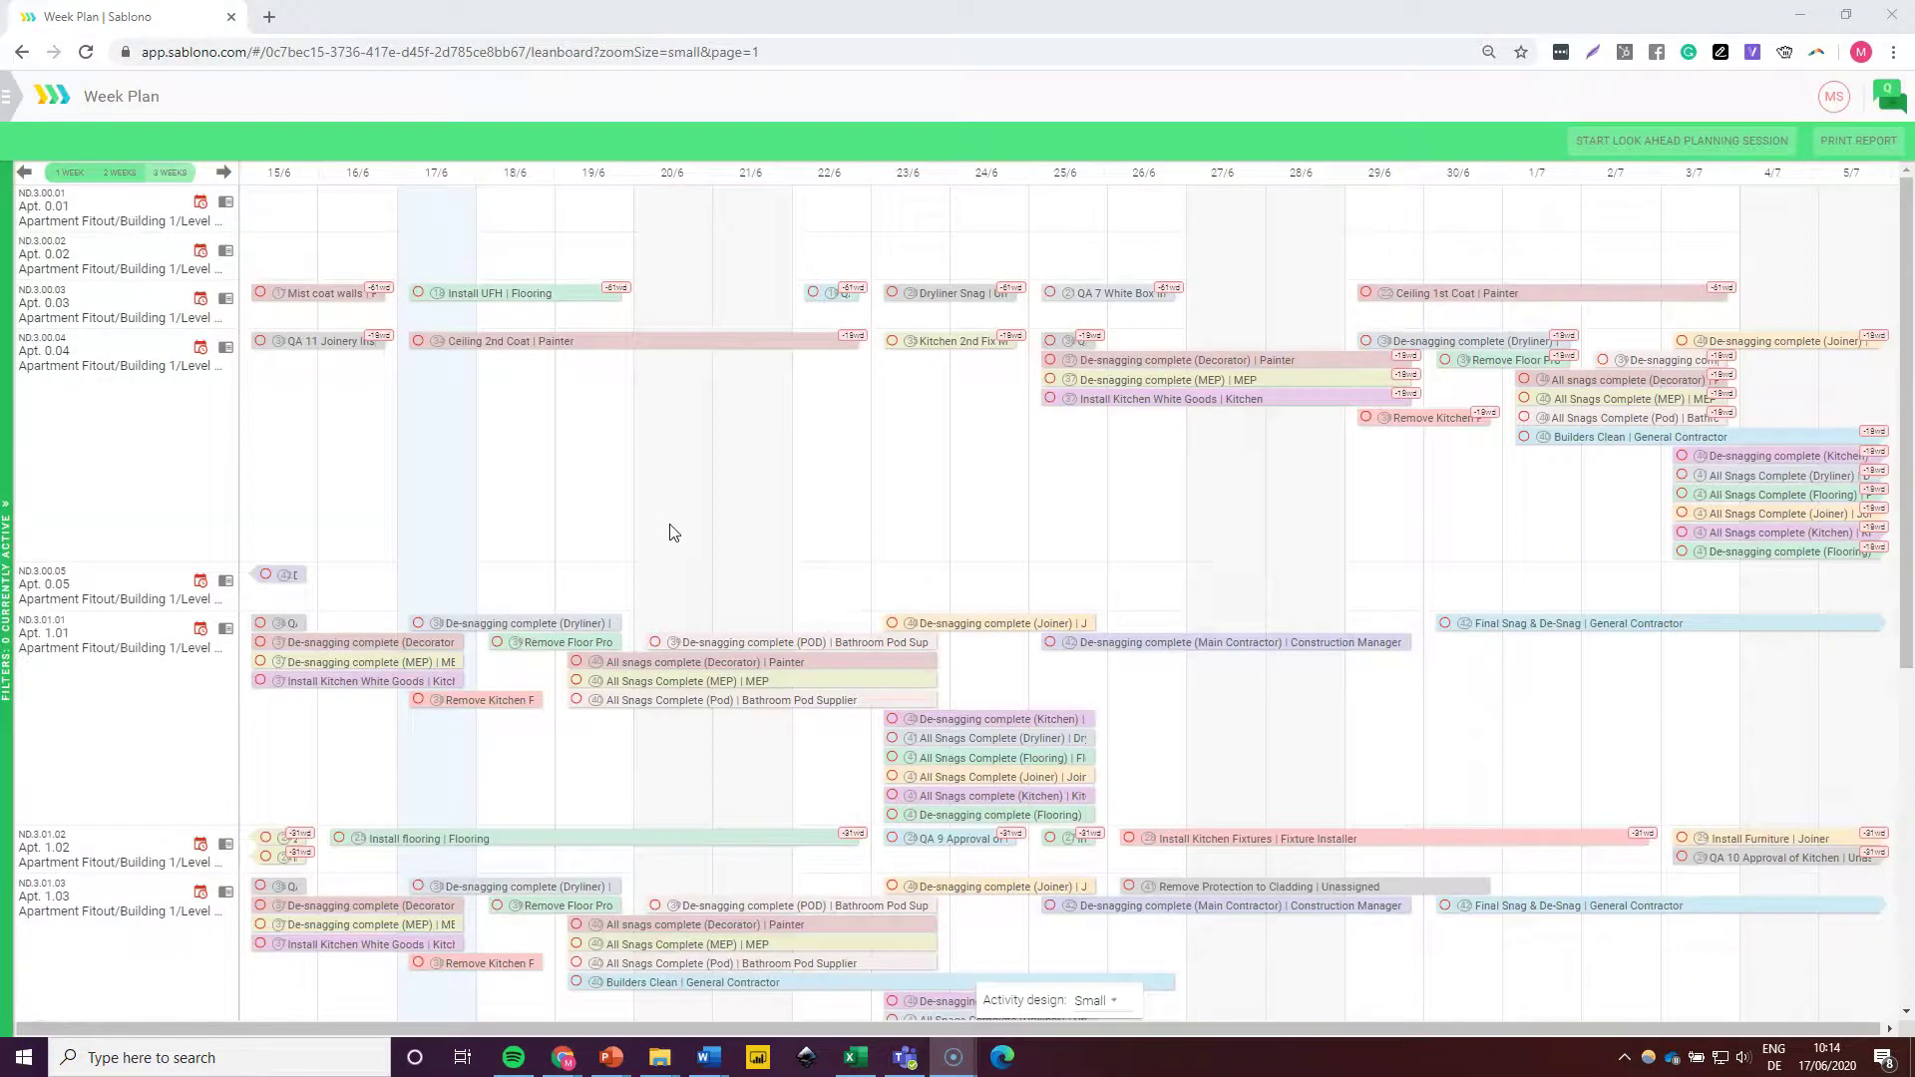
Step: Open the project's Notes in a new browser tab and display the note filter options
{"action": "left_click", "coordinate": [6, 97]}
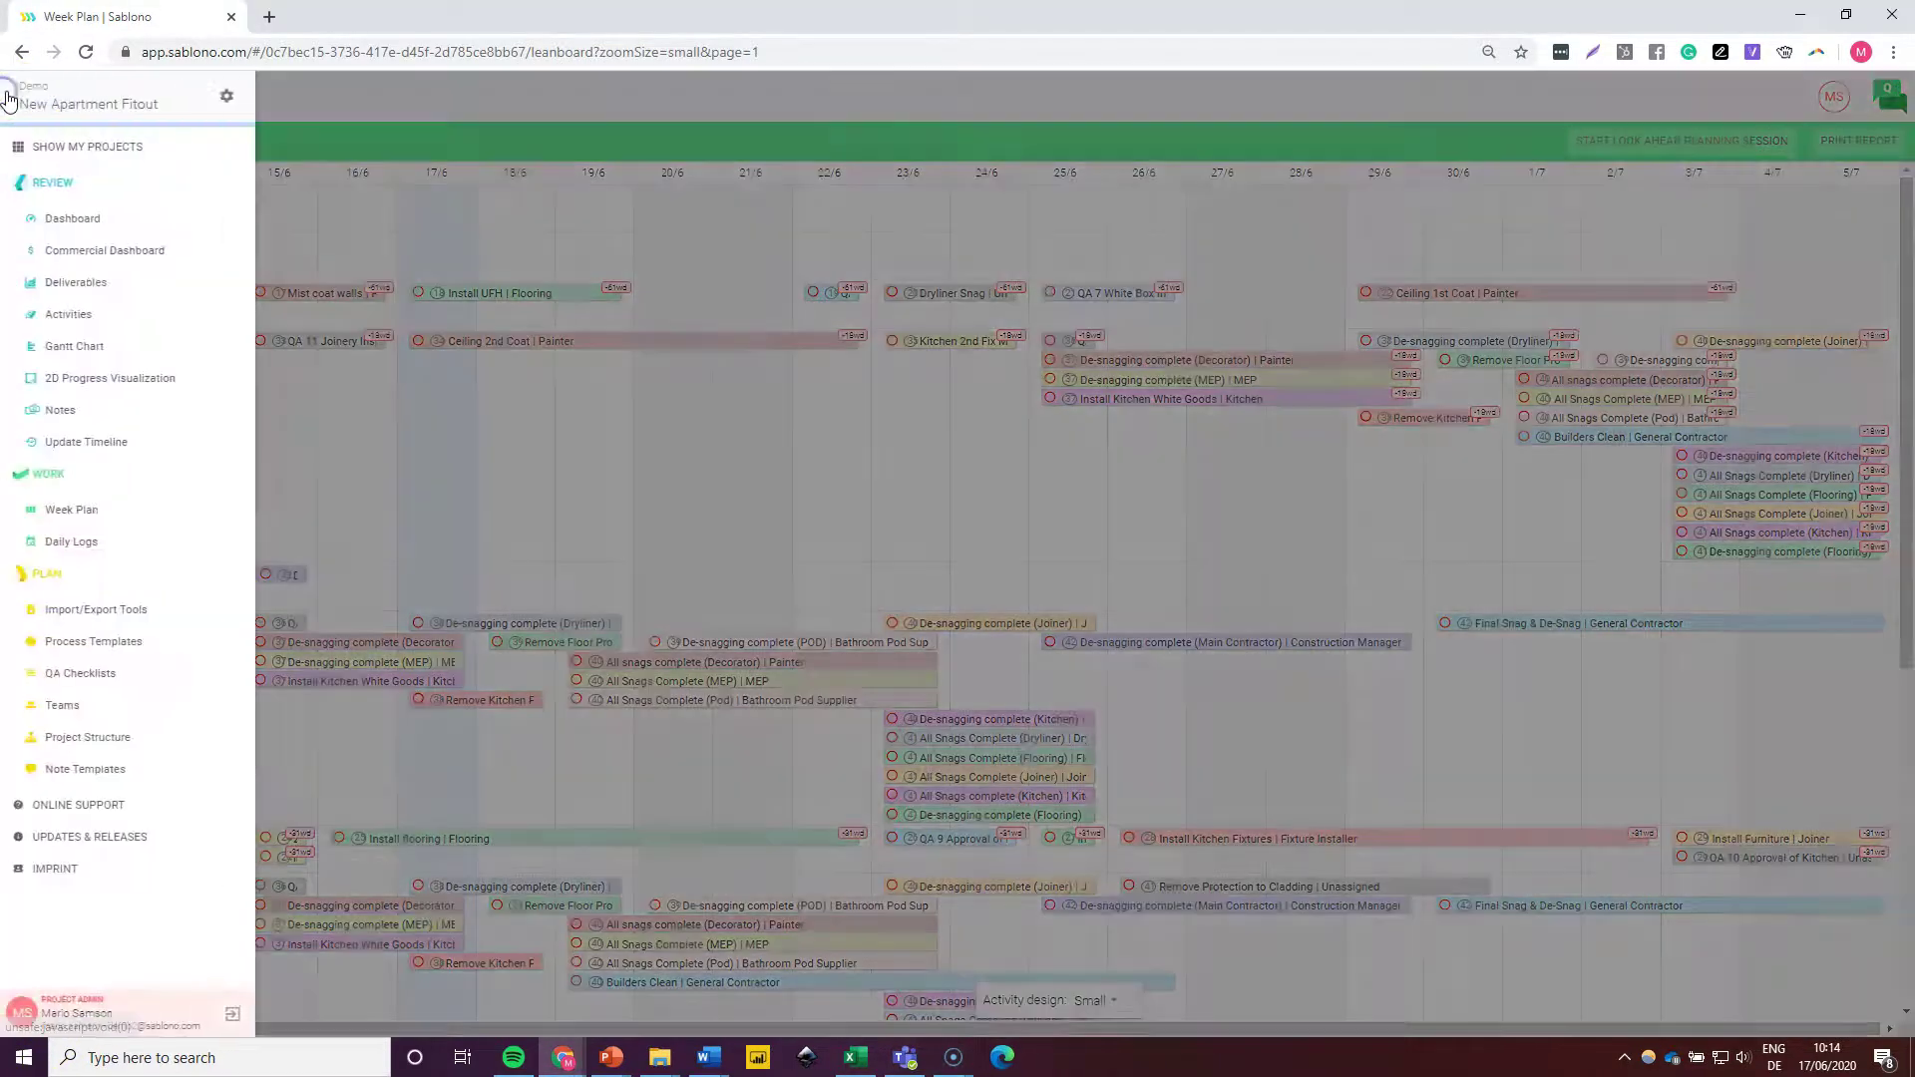
{"action": "right_click", "coordinate": [85, 410]}
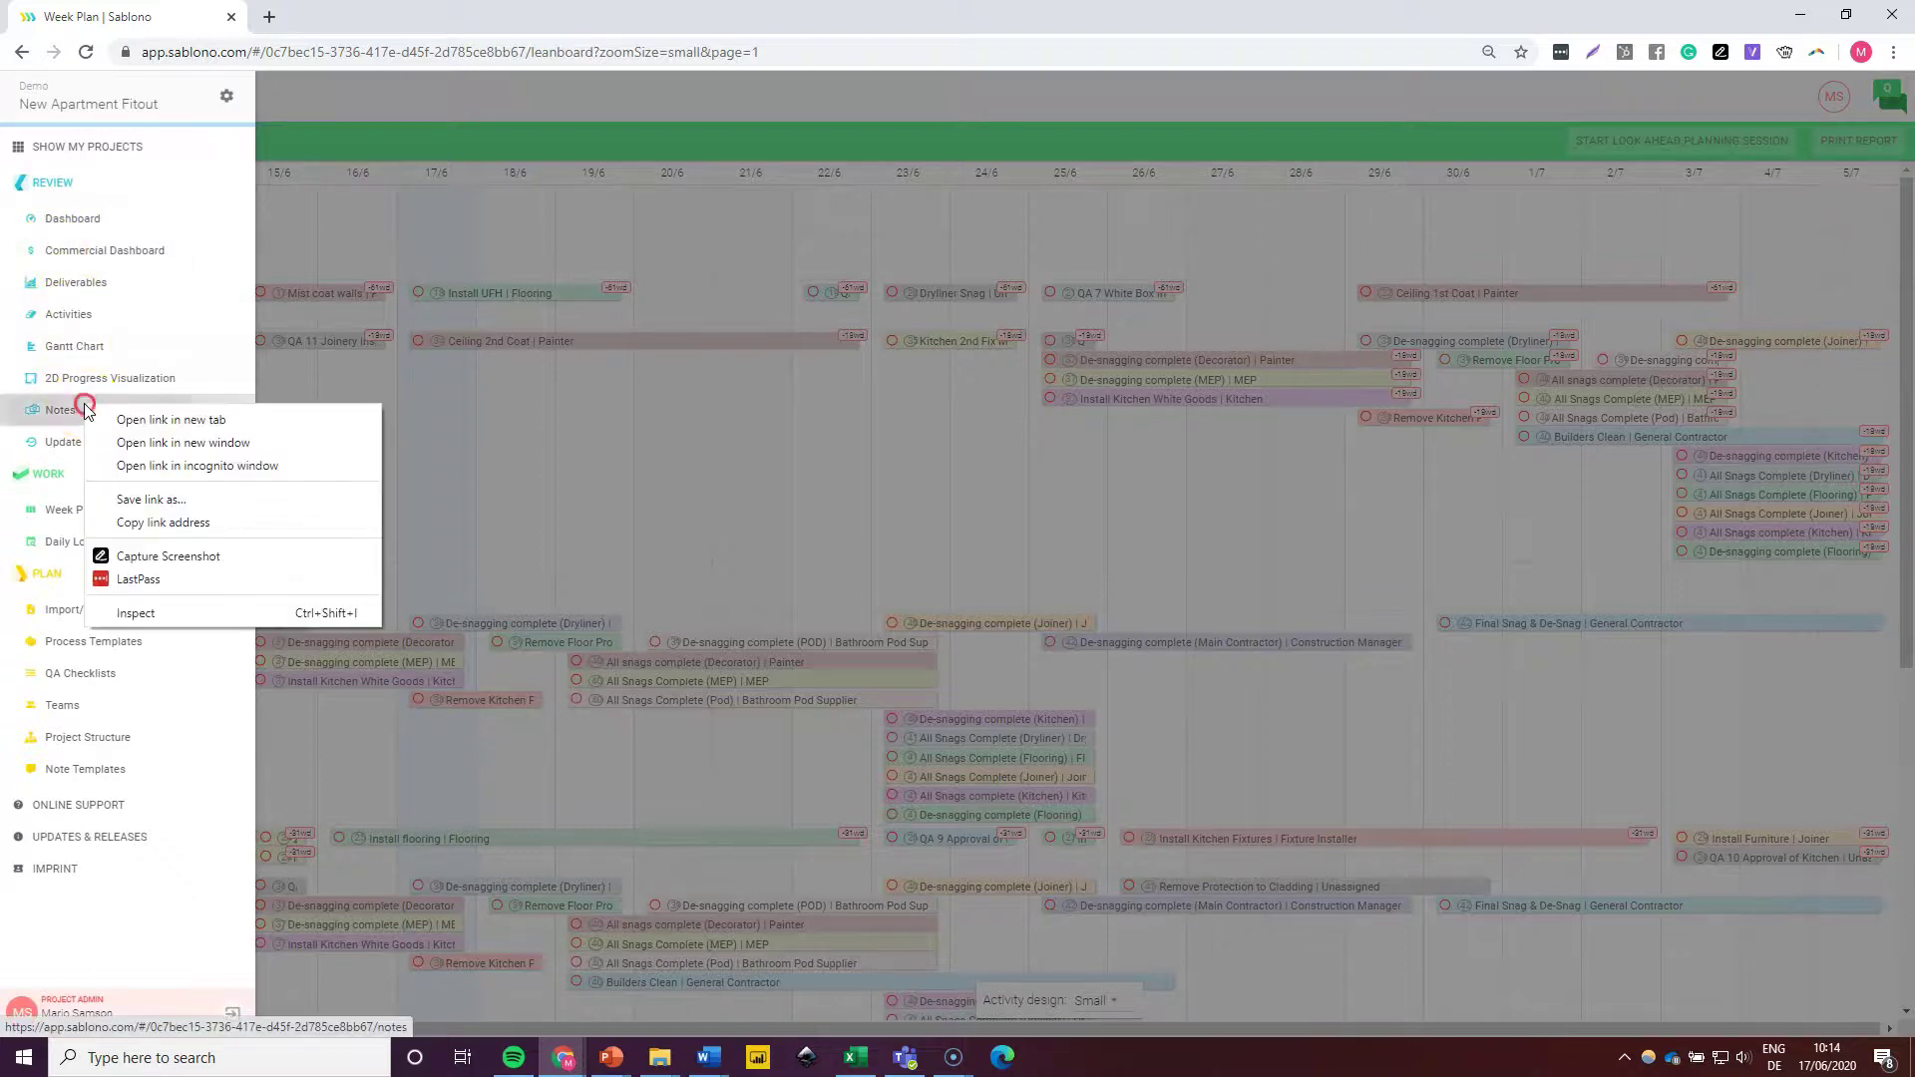
{"action": "left_click", "coordinate": [139, 419]}
{"action": "key", "text": "ctrl+Tab"}
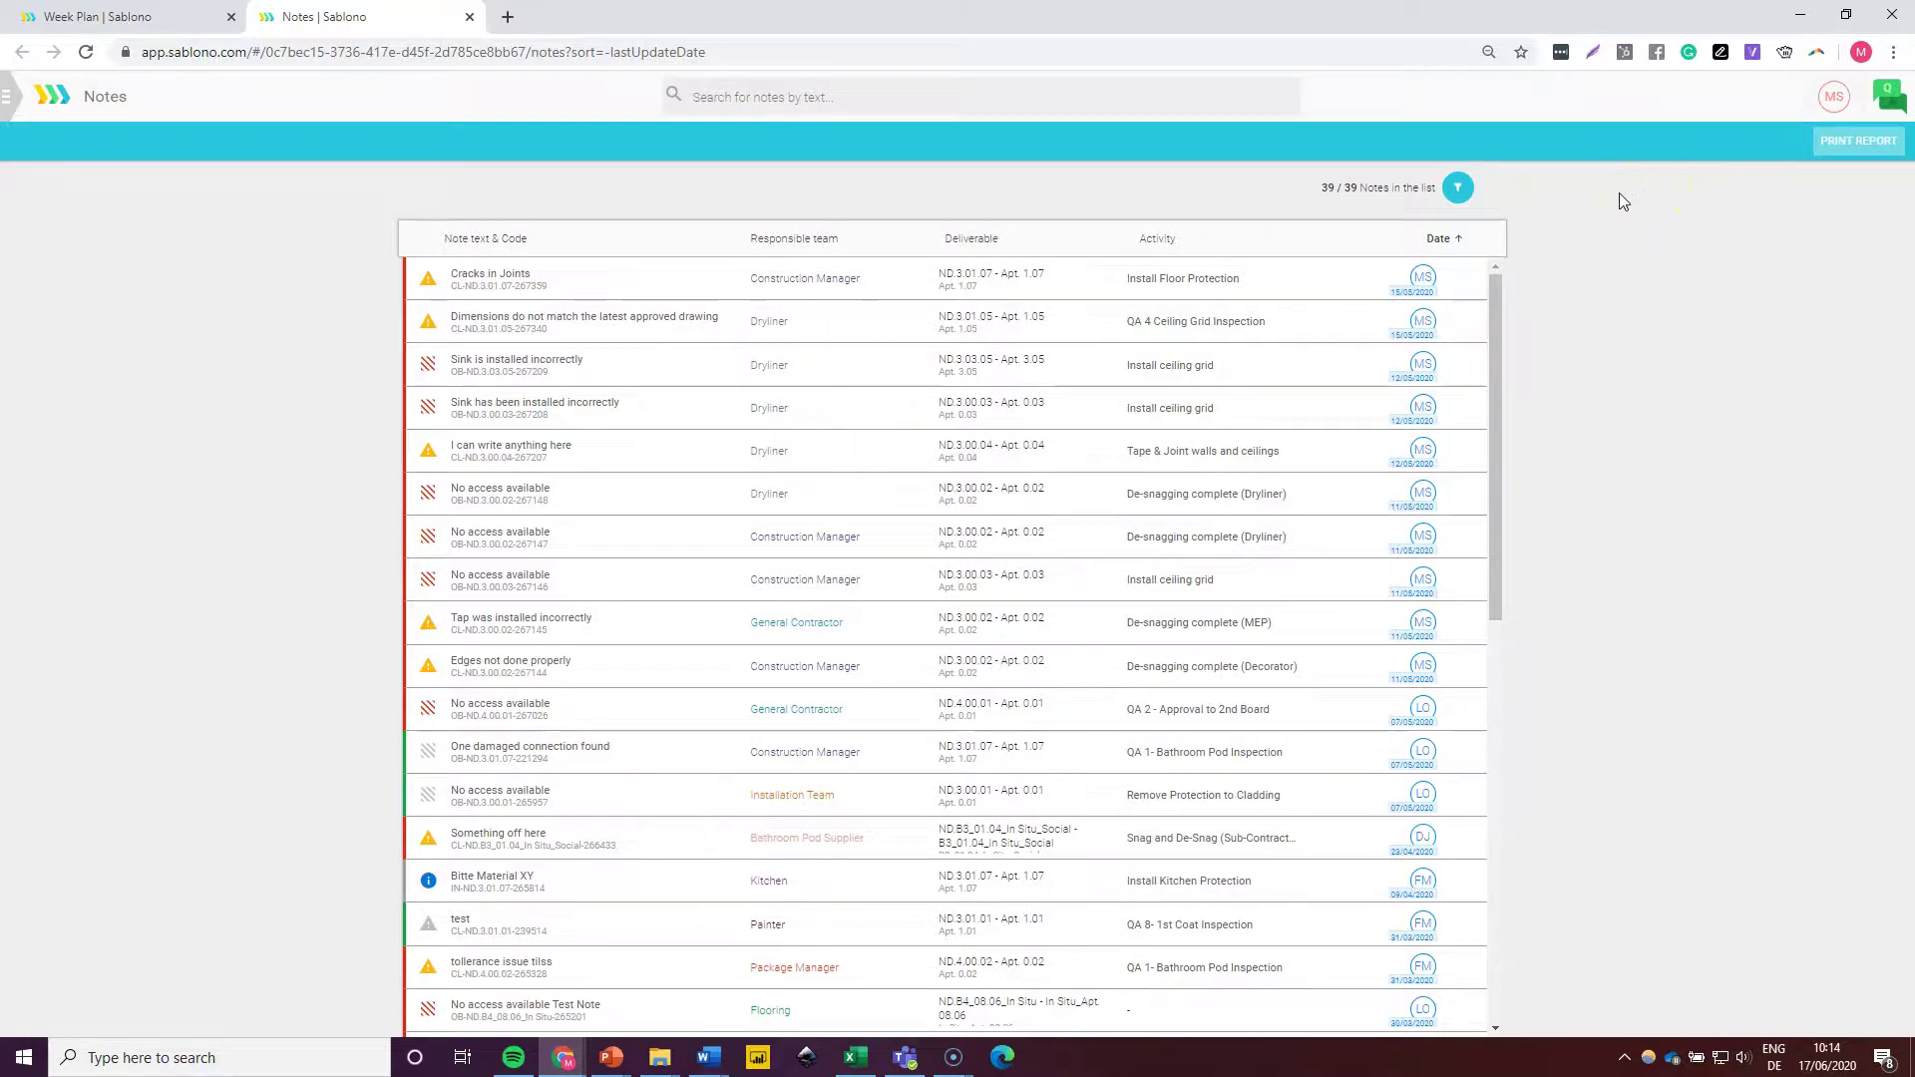
{"action": "left_click", "coordinate": [1459, 189]}
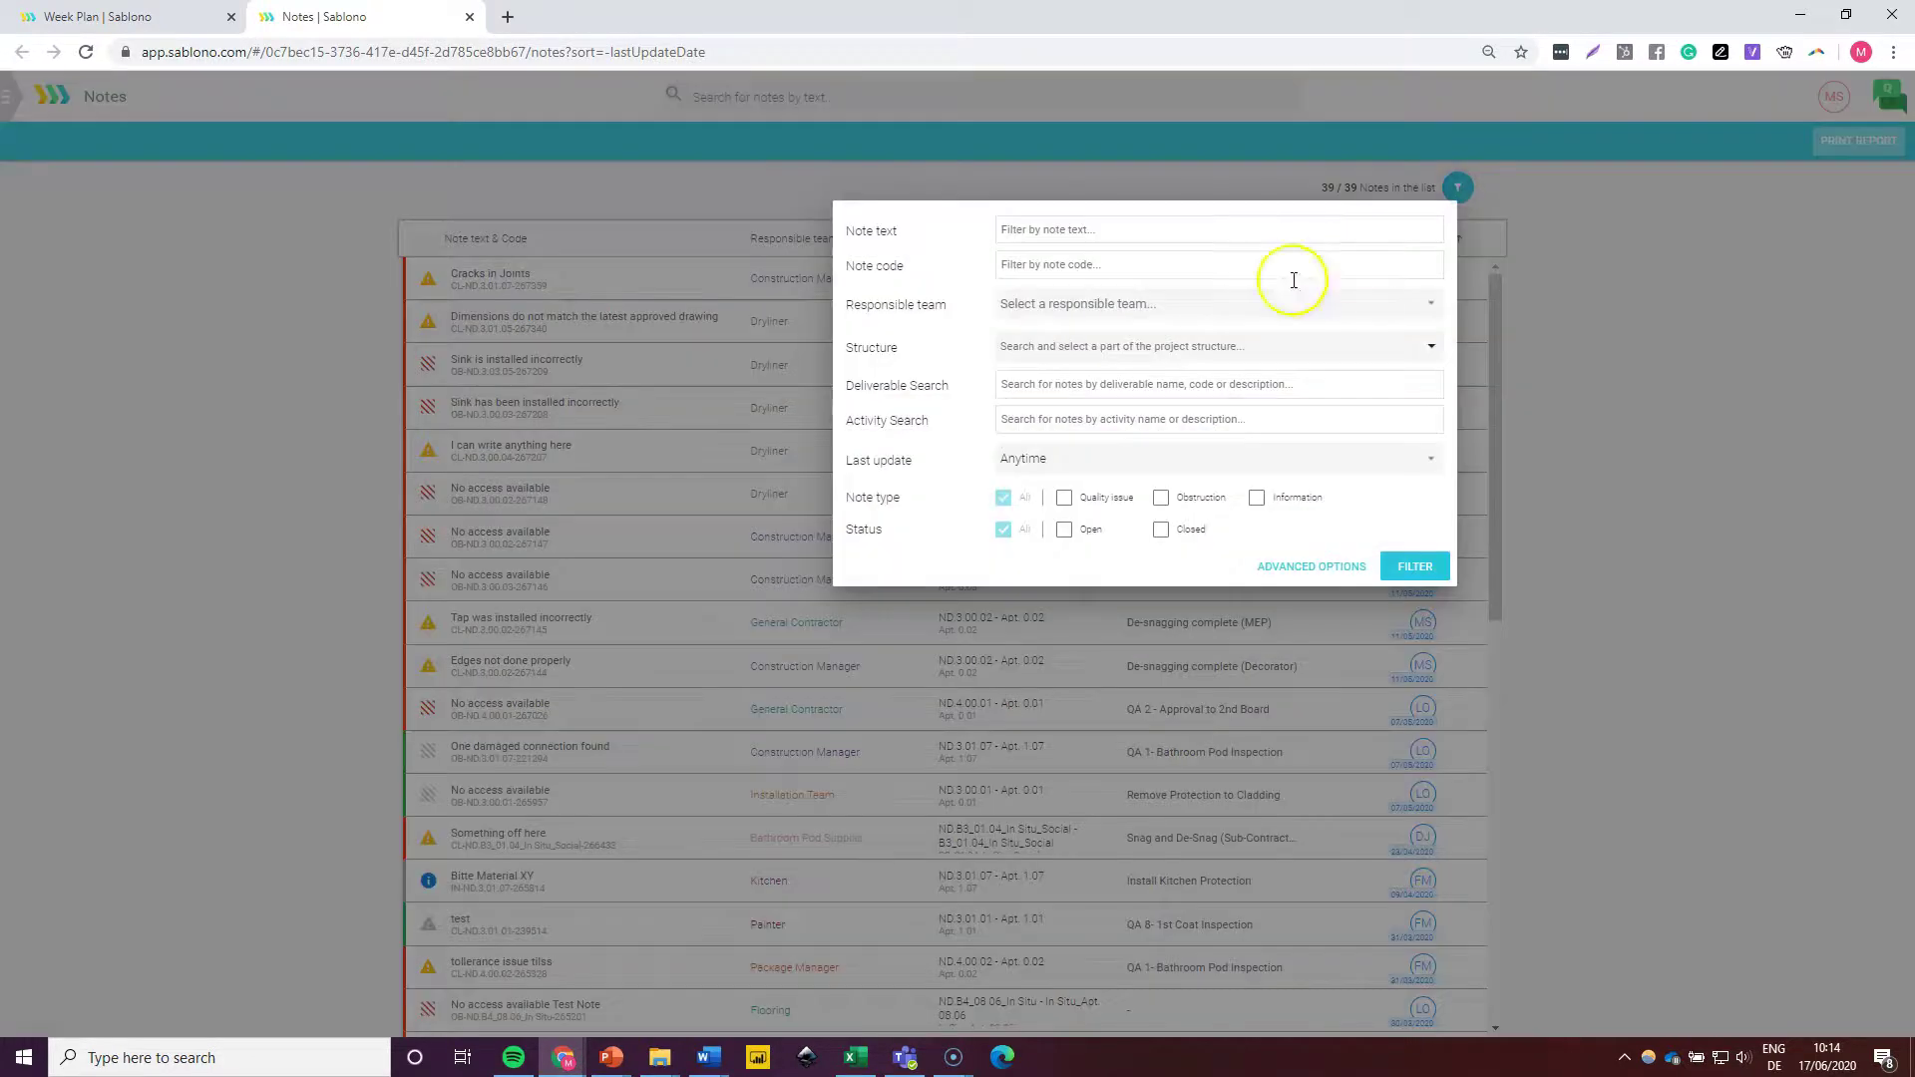
Step: Filter the notes to responsible team Dryliner and the note types Quality issue and Obstruction
{"action": "left_click", "coordinate": [1152, 304]}
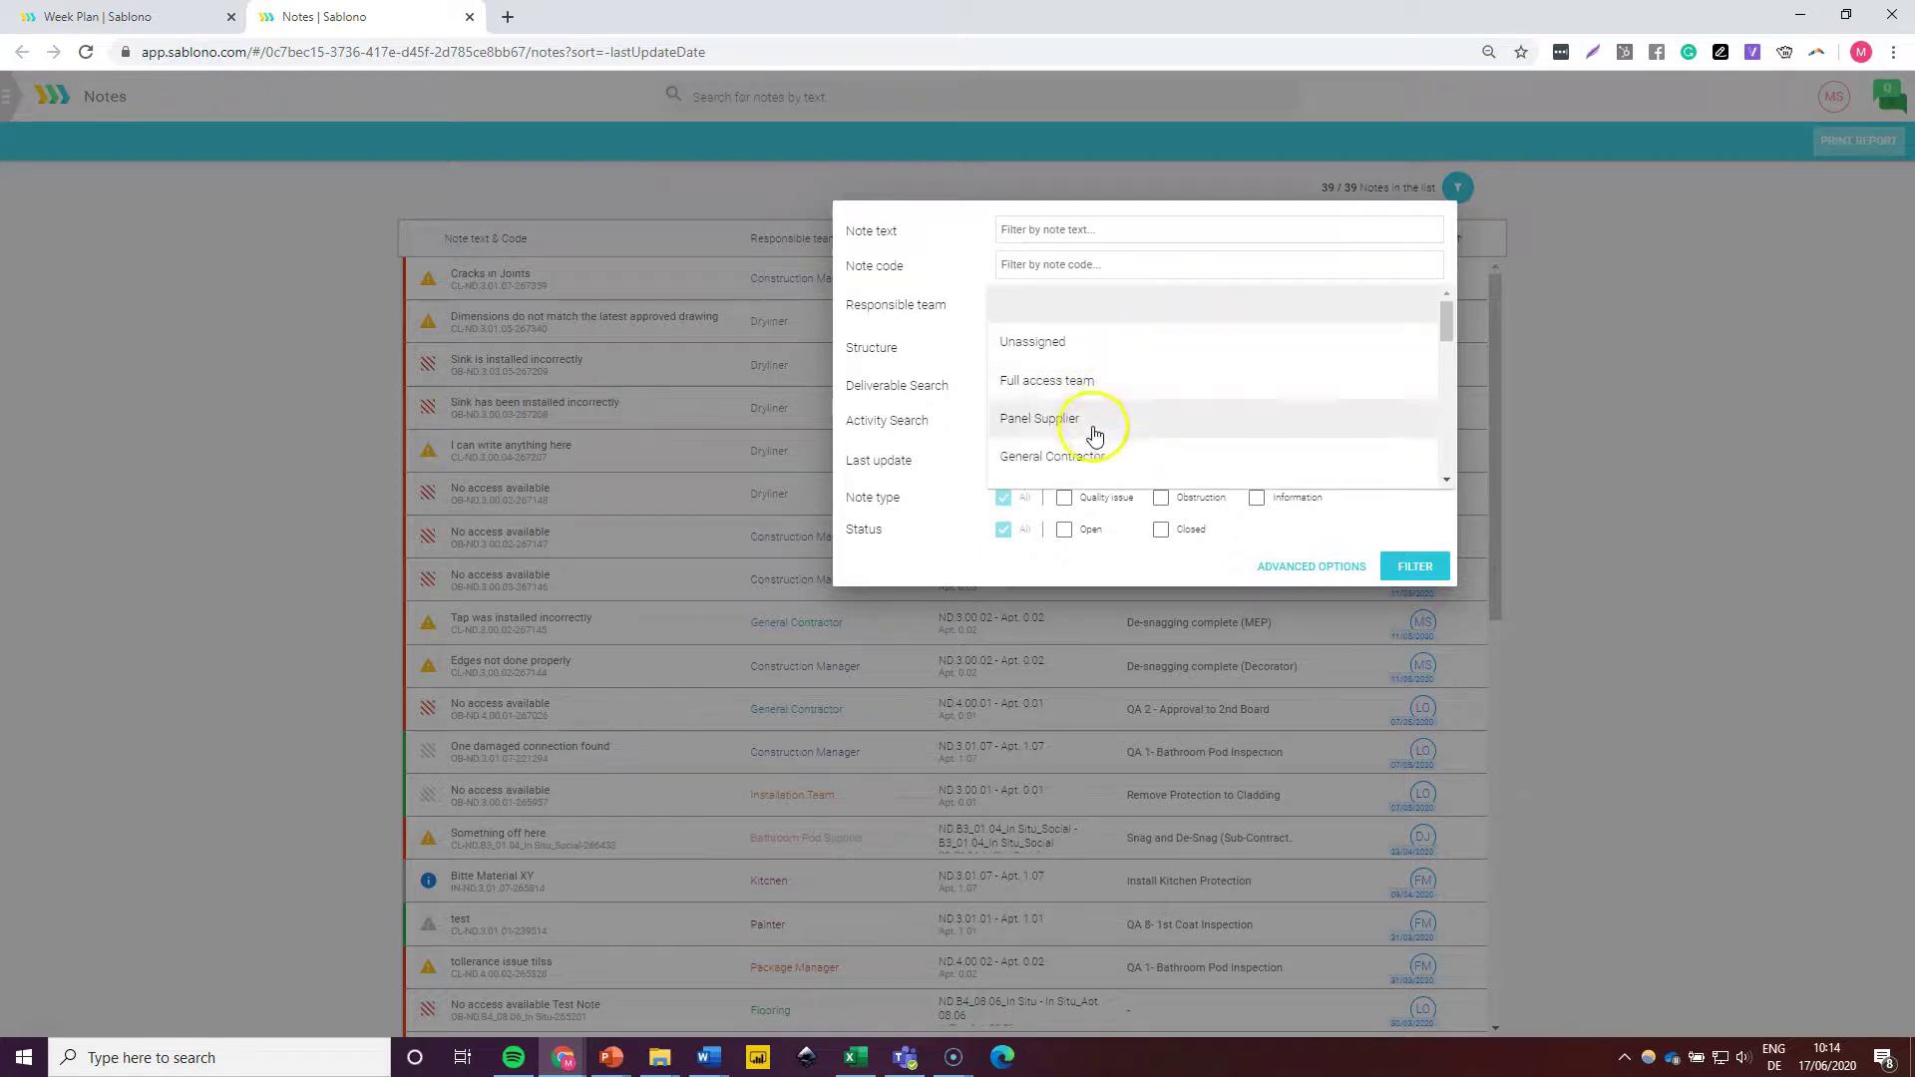
{"action": "scroll", "coordinate": [1098, 455], "scroll_direction": "down", "scroll_amount": 1}
{"action": "scroll", "coordinate": [1098, 456], "scroll_direction": "down", "scroll_amount": 2}
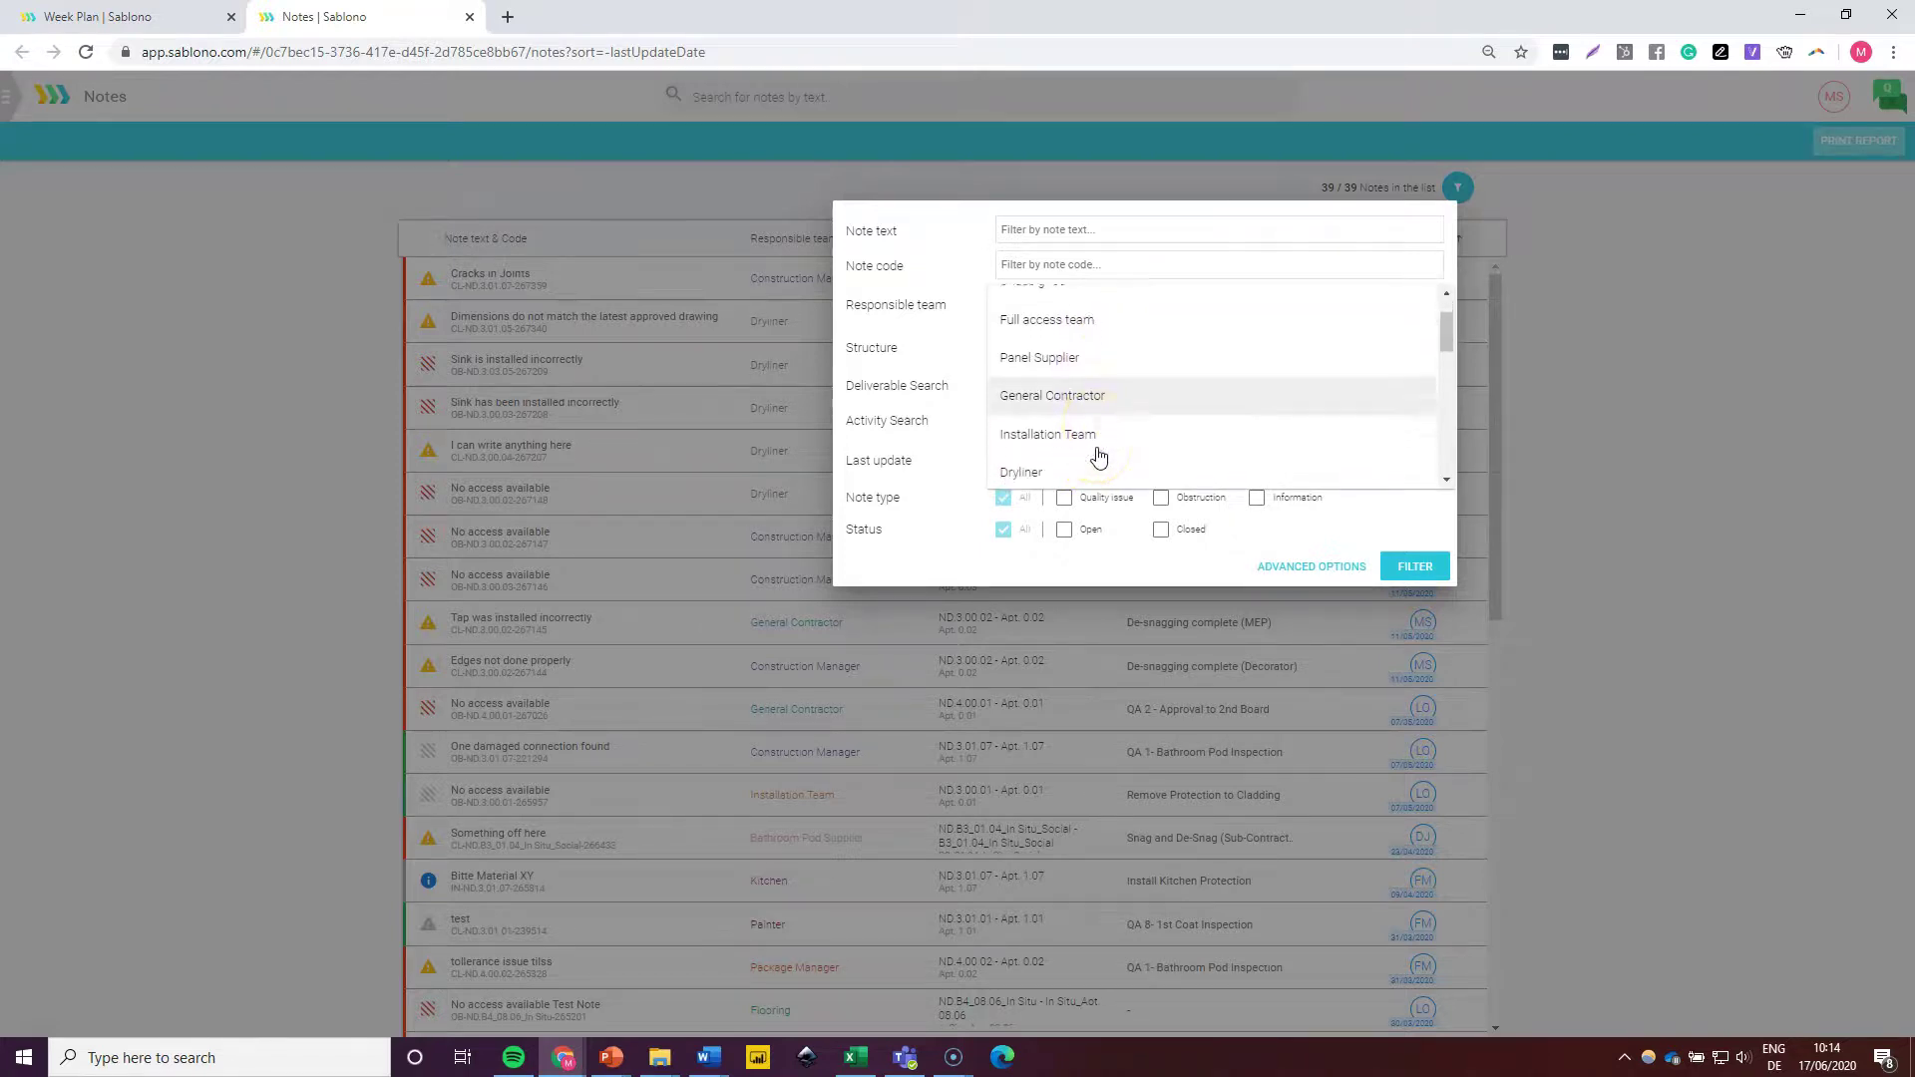
{"action": "left_click", "coordinate": [1085, 408]}
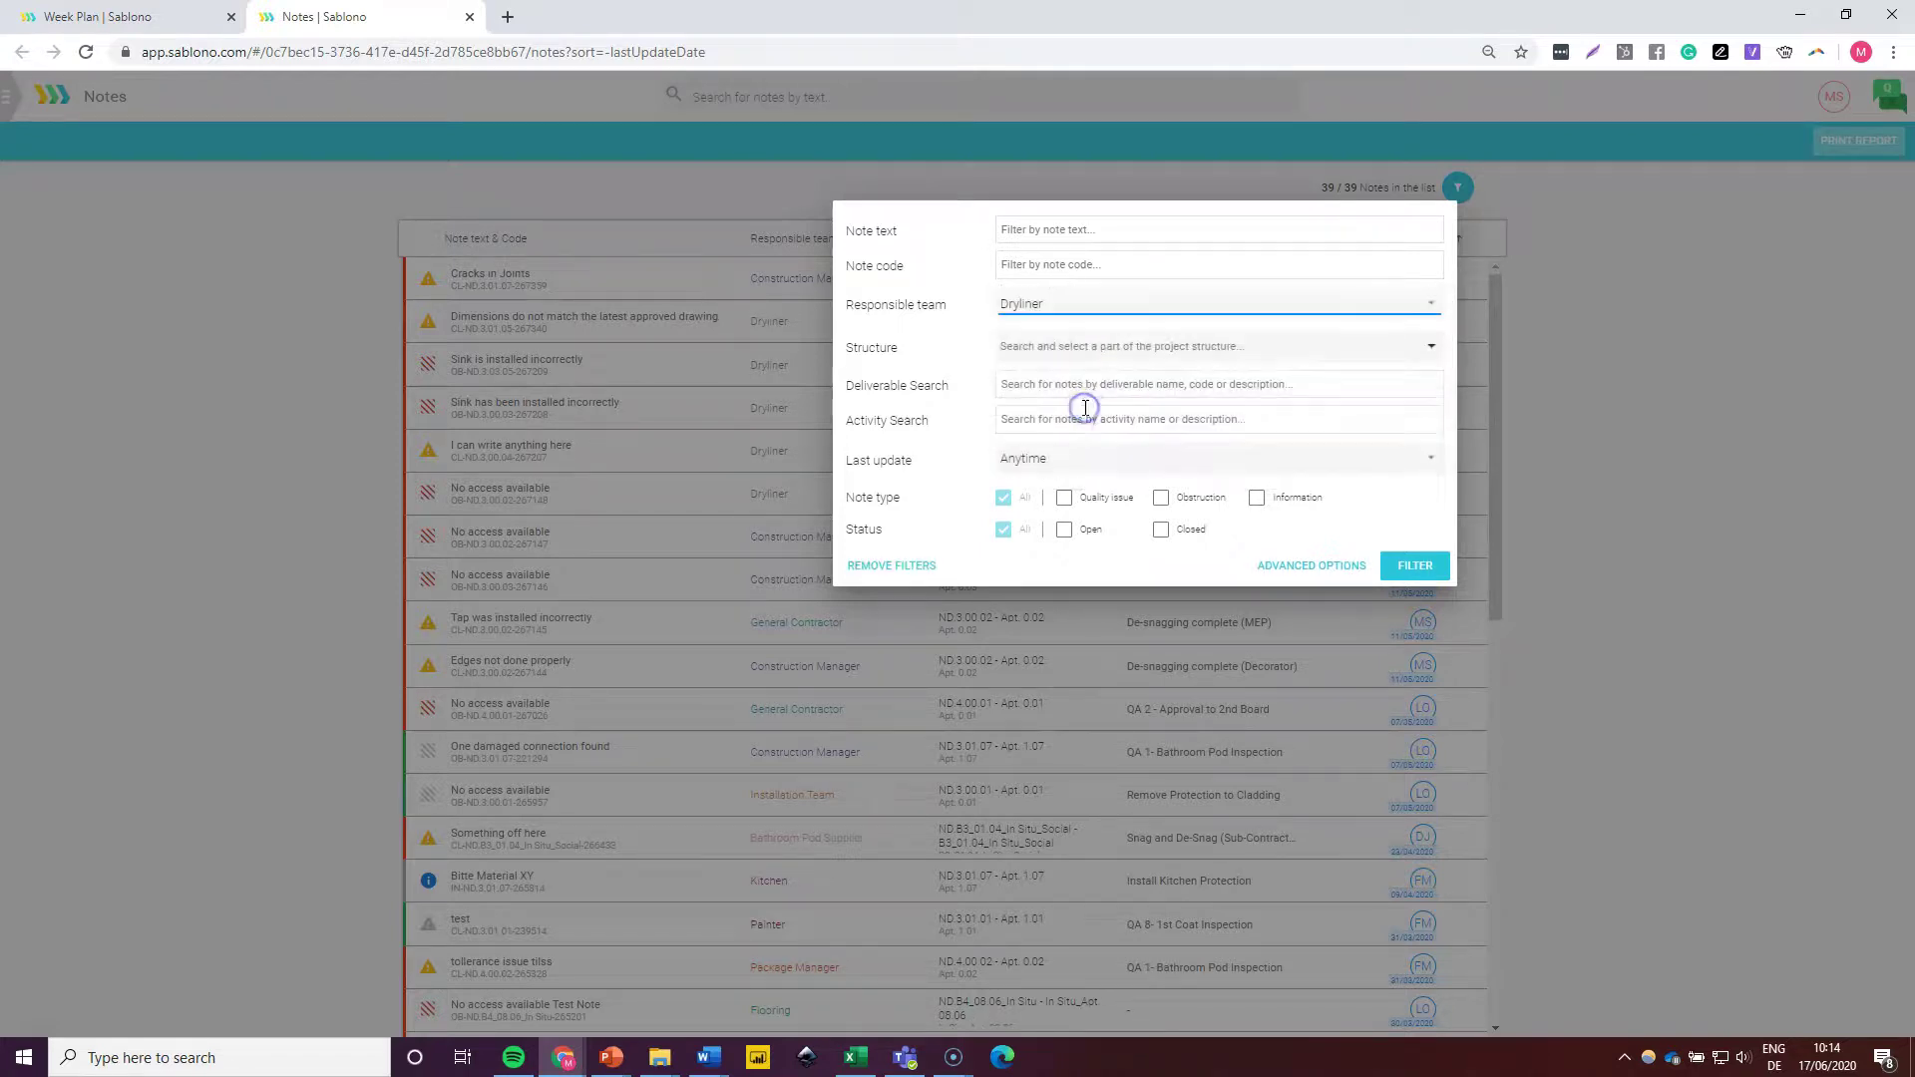
{"action": "left_click", "coordinate": [1065, 499]}
{"action": "left_click", "coordinate": [1160, 498]}
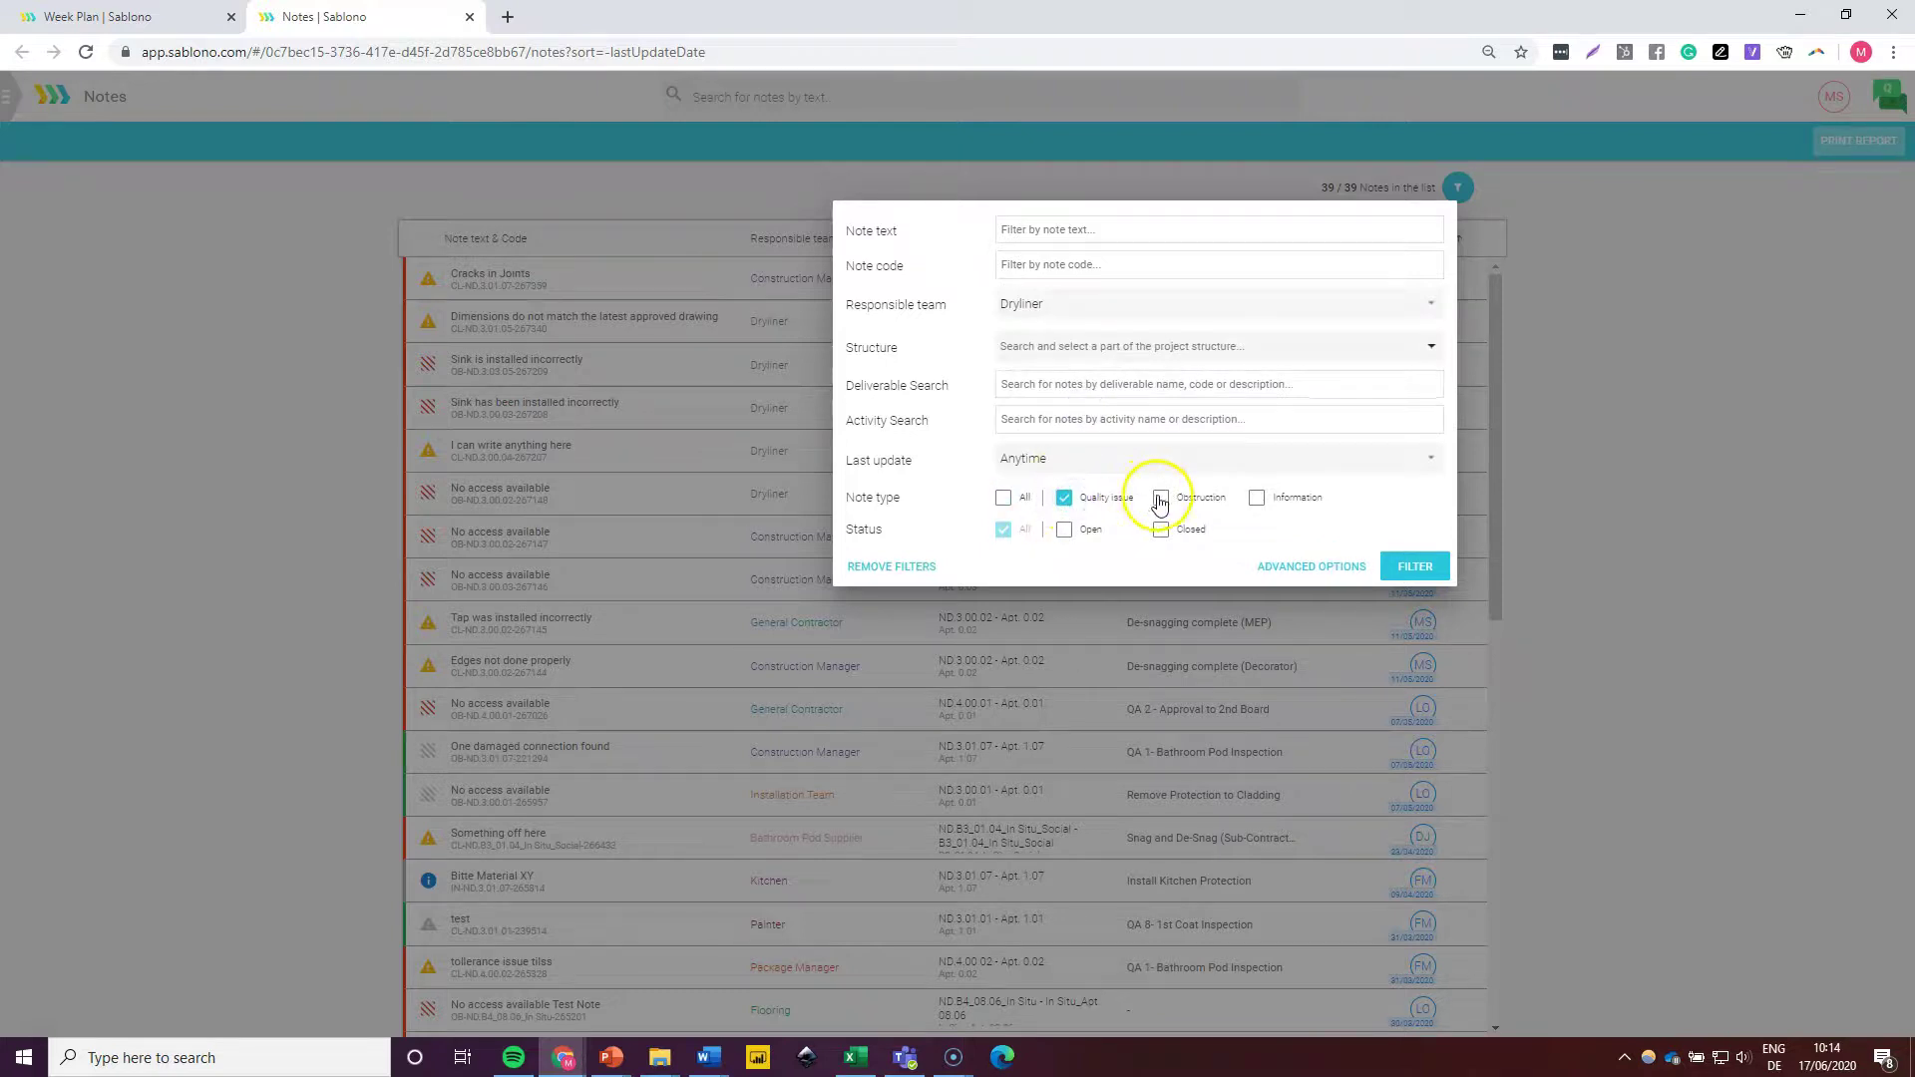
{"action": "left_click", "coordinate": [1403, 566]}
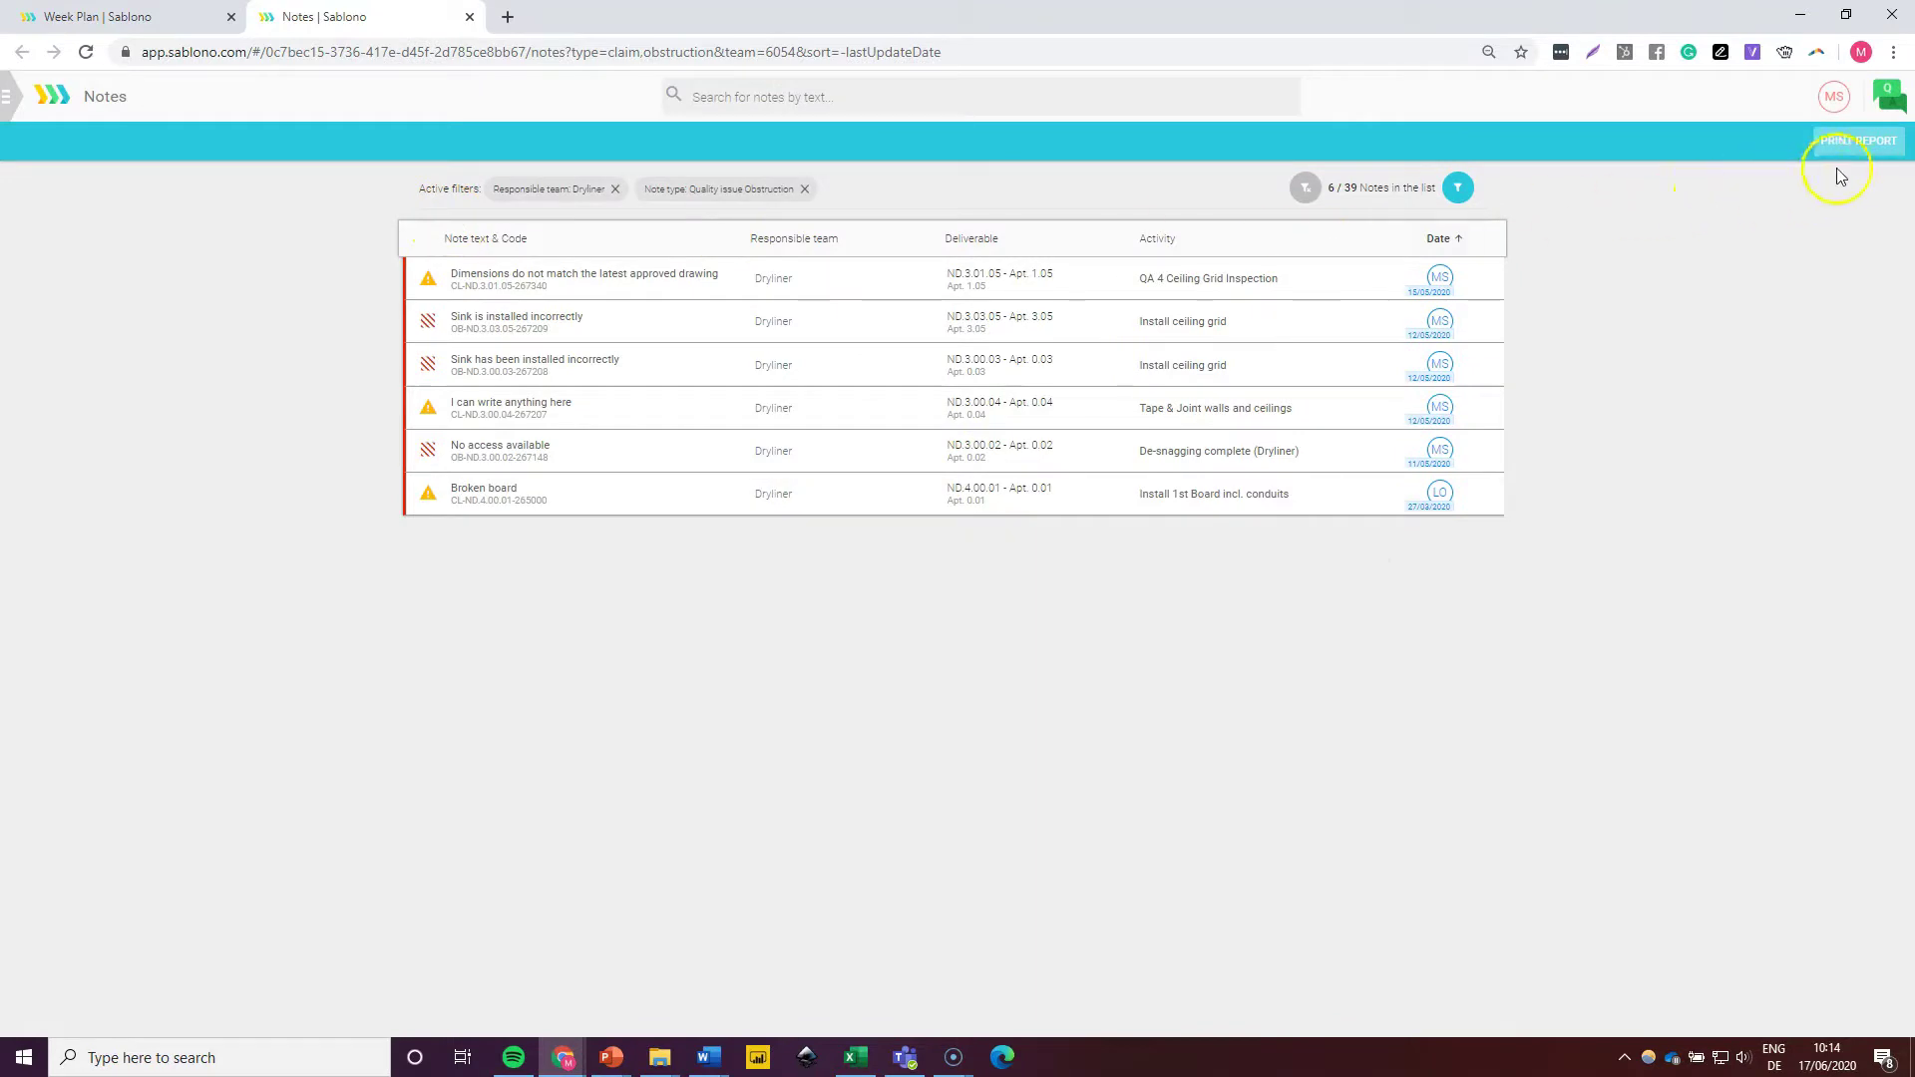
Step: Export the filtered notes as a PDF Notes report including photo, and review the note entries in the downloaded file
{"action": "left_click", "coordinate": [1857, 141]}
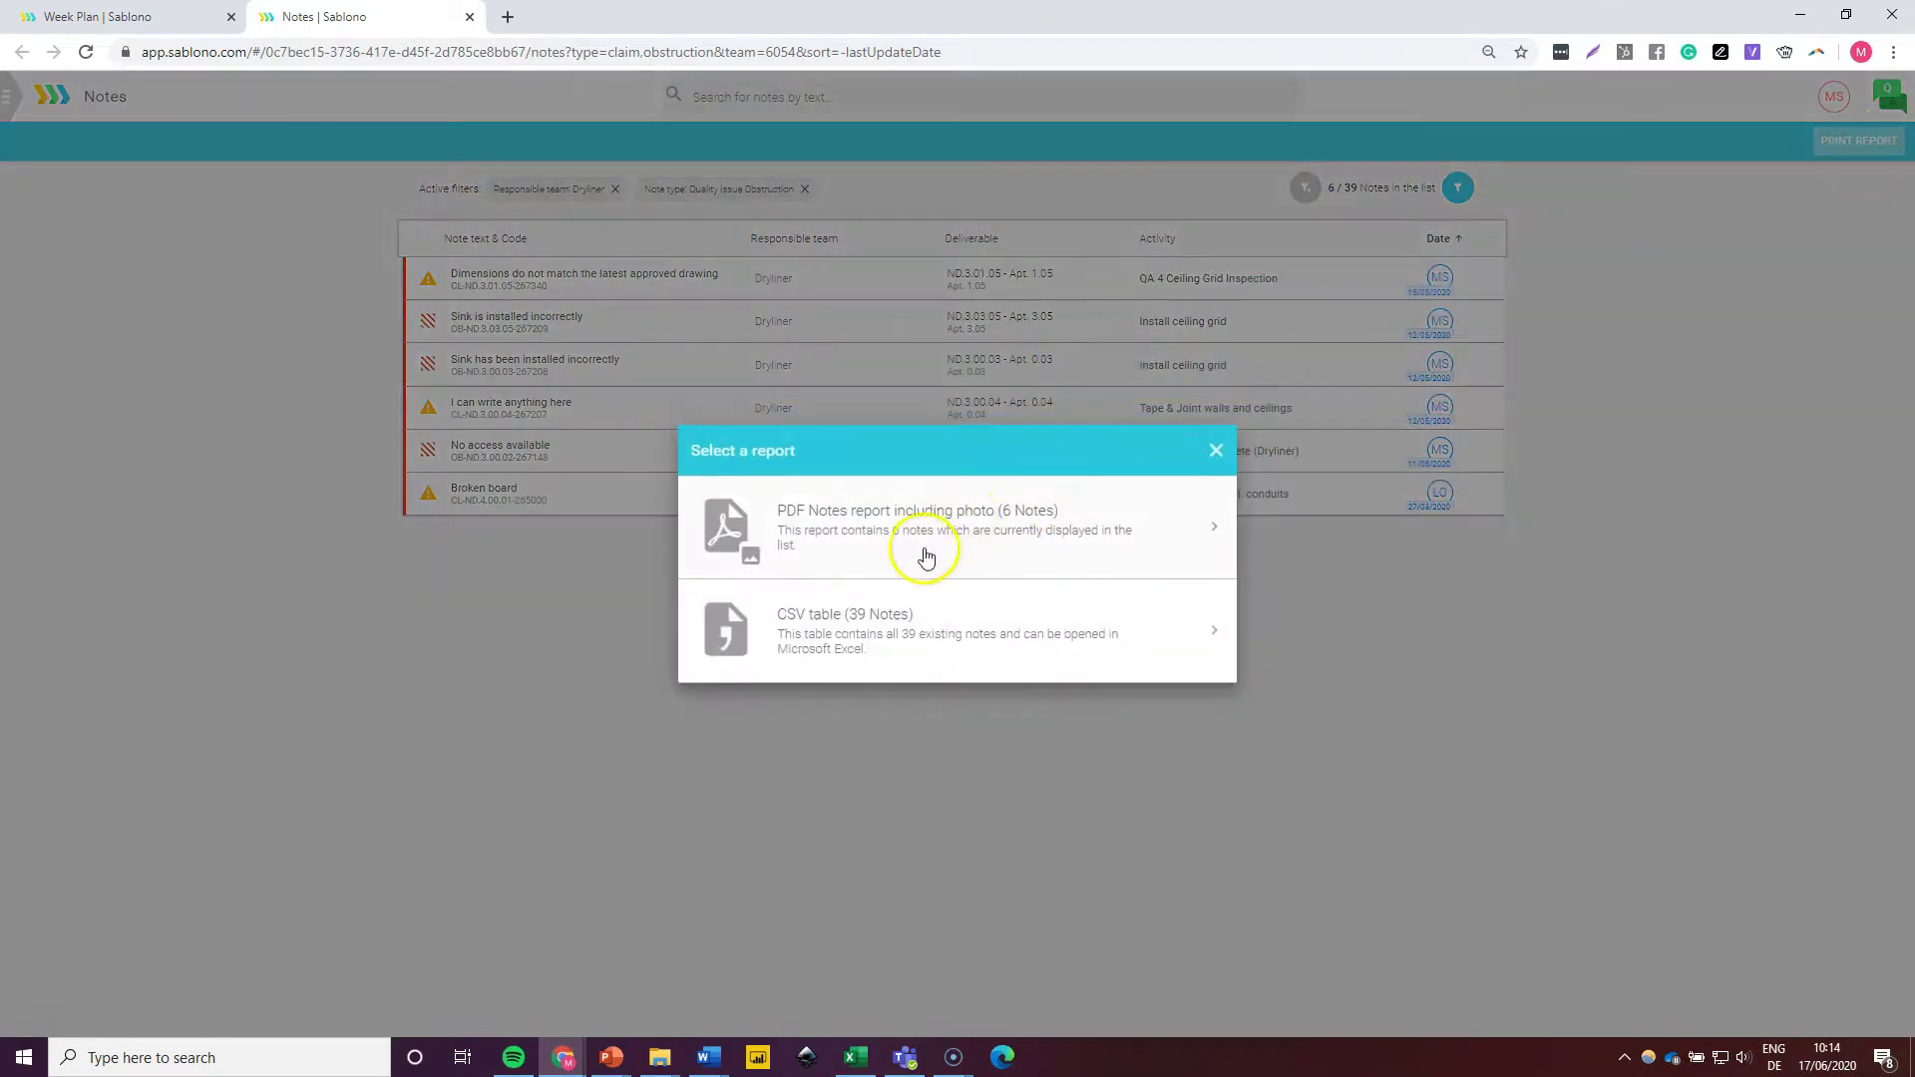
{"action": "left_click", "coordinate": [879, 543]}
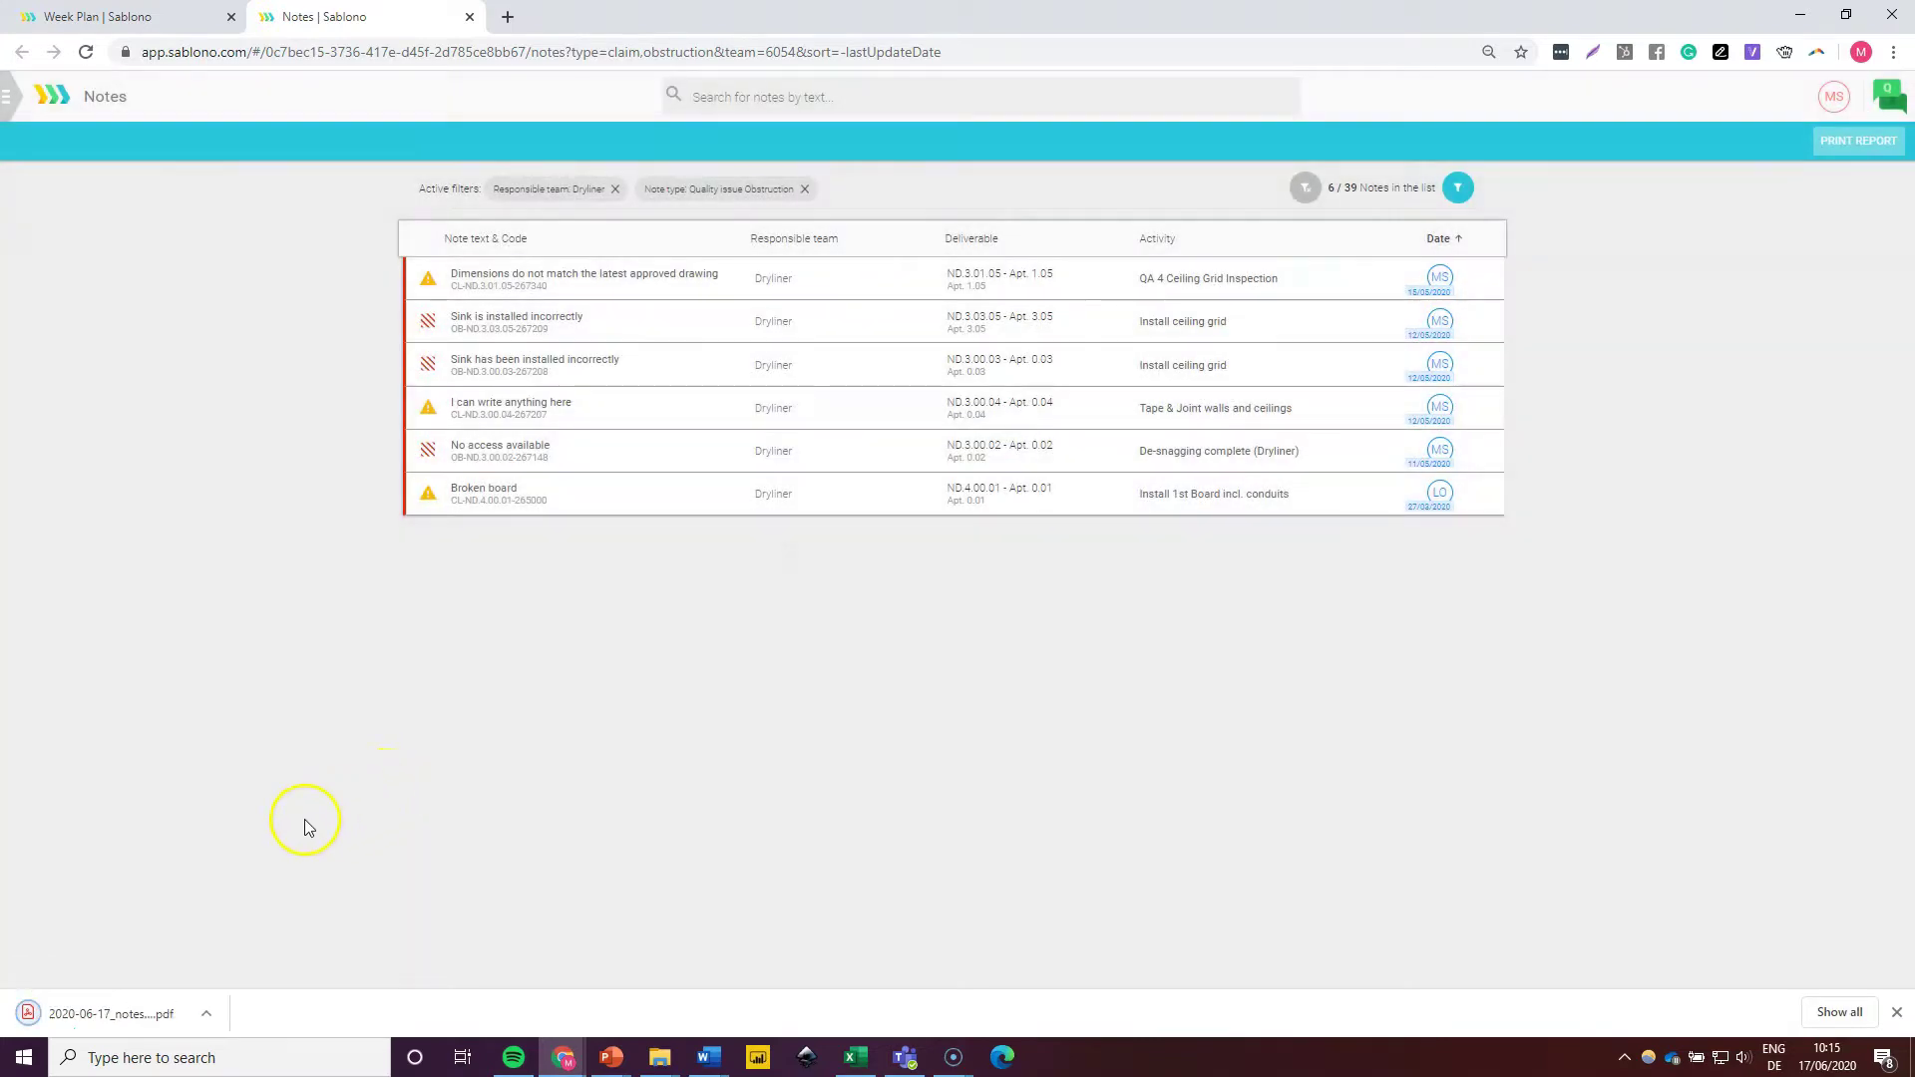
{"action": "left_click", "coordinate": [122, 1017]}
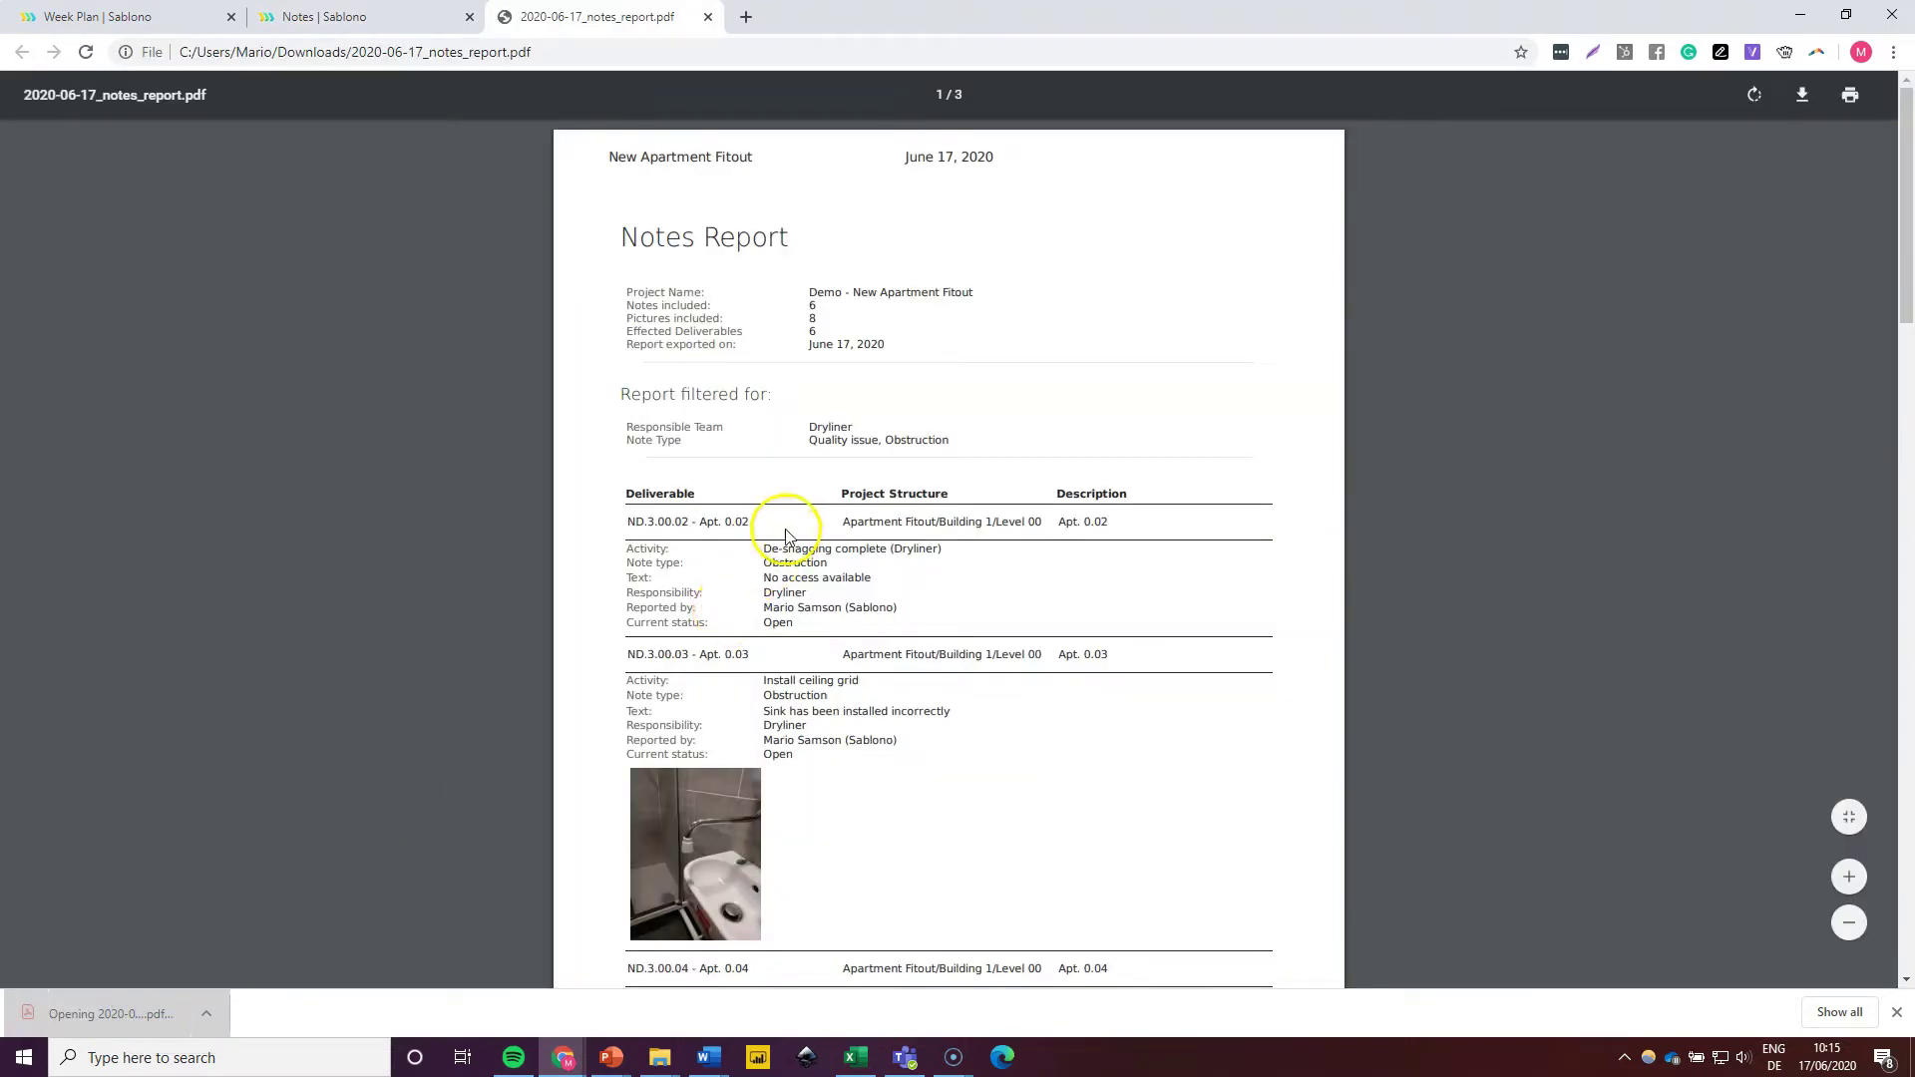
{"action": "scroll", "coordinate": [680, 574], "scroll_direction": "down", "scroll_amount": 9}
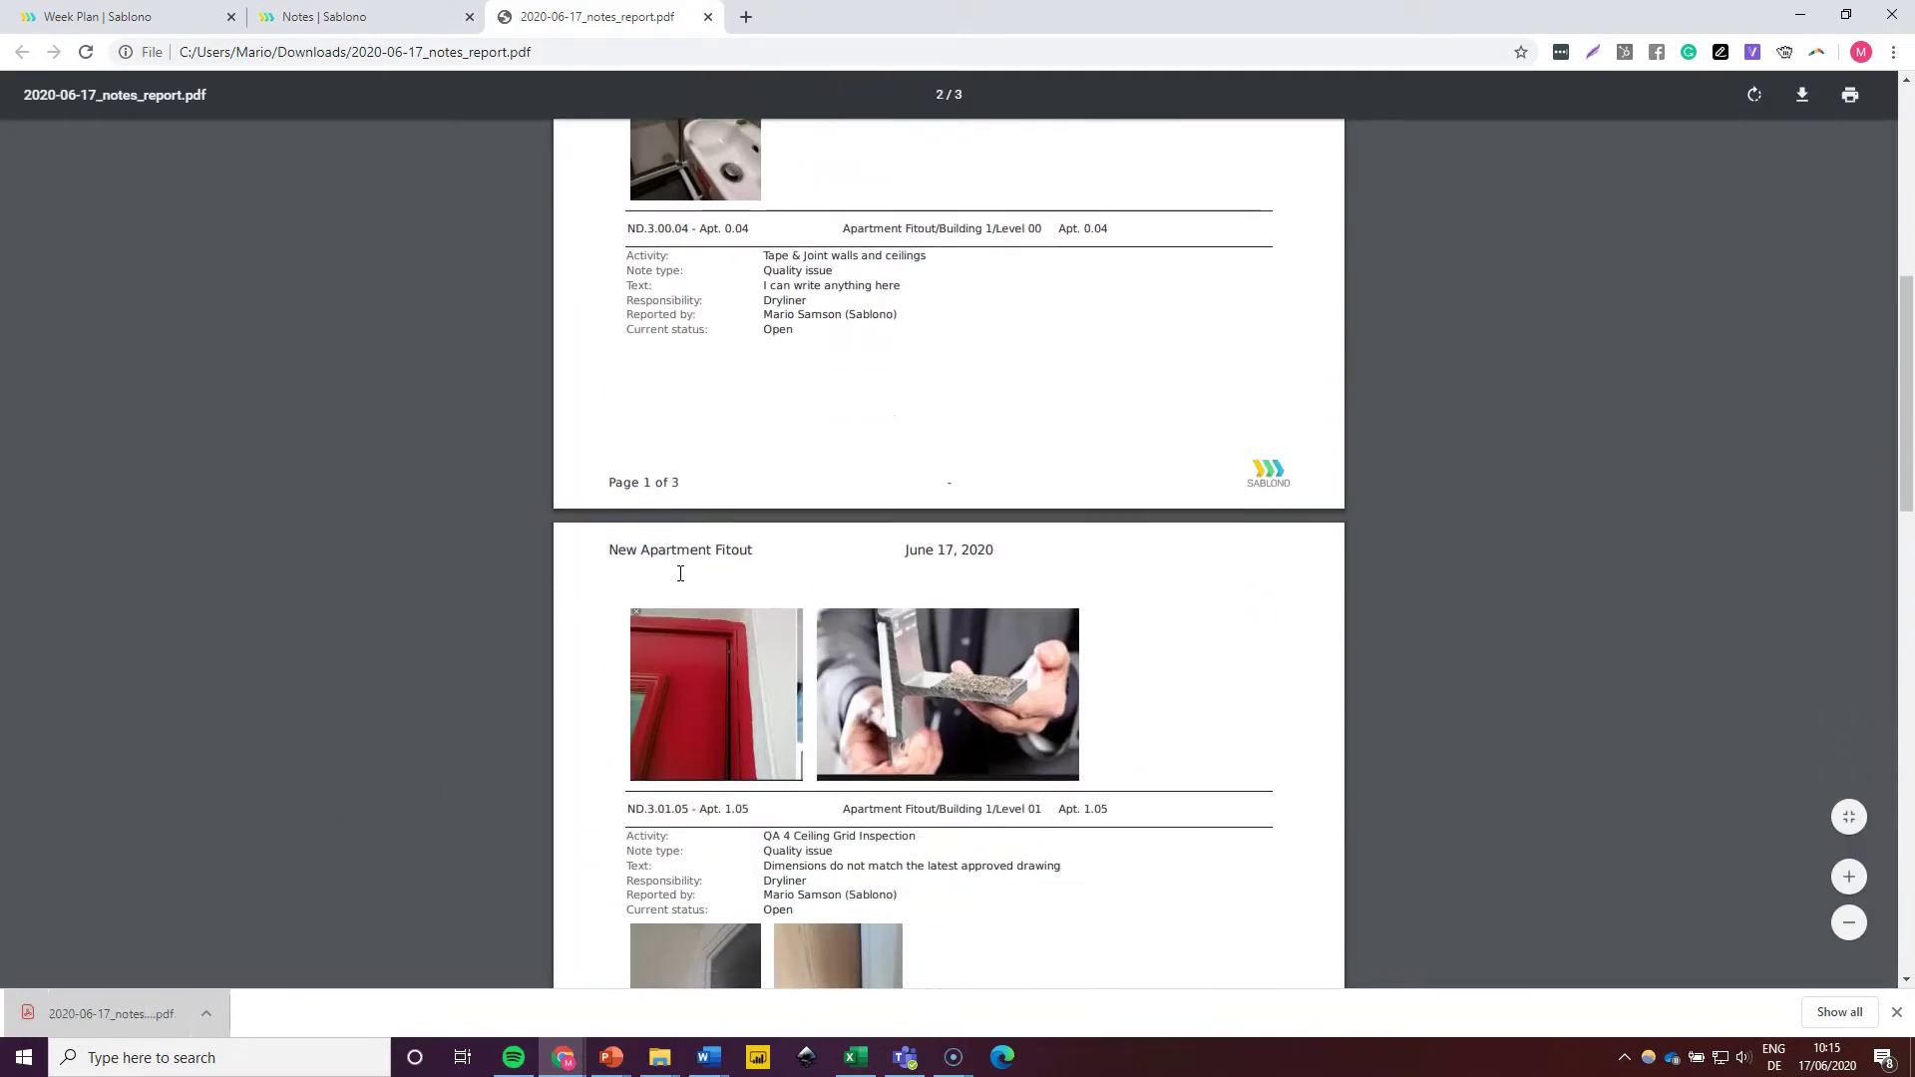